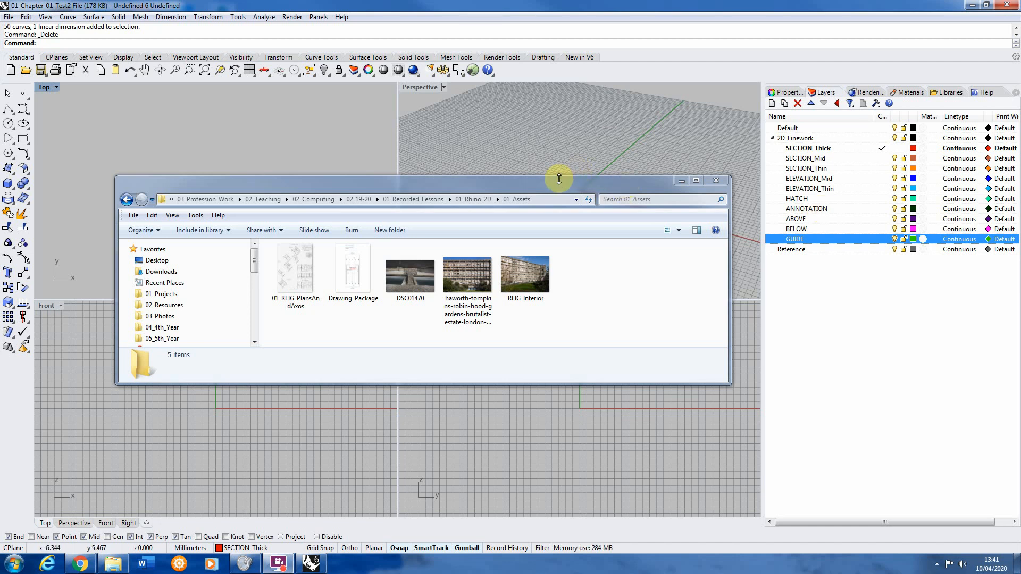
Open the RHG_Interior photo from the 01_Assets folder and examine the building's facade at full size.
{"action": "left_click_drag", "start_coordinate": [558, 182], "coordinate": [561, 177]}
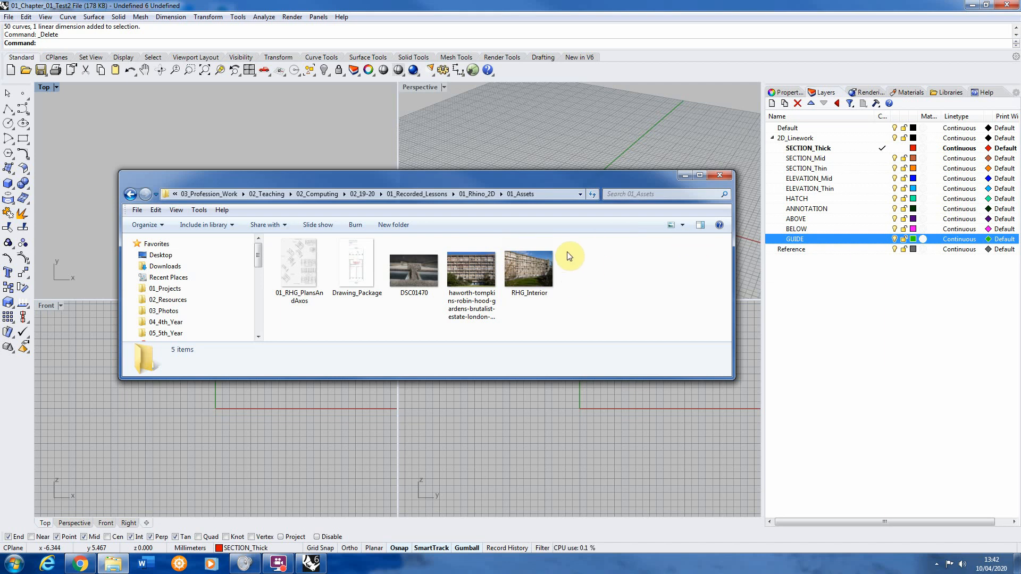
{"action": "double_click", "coordinate": [525, 259]}
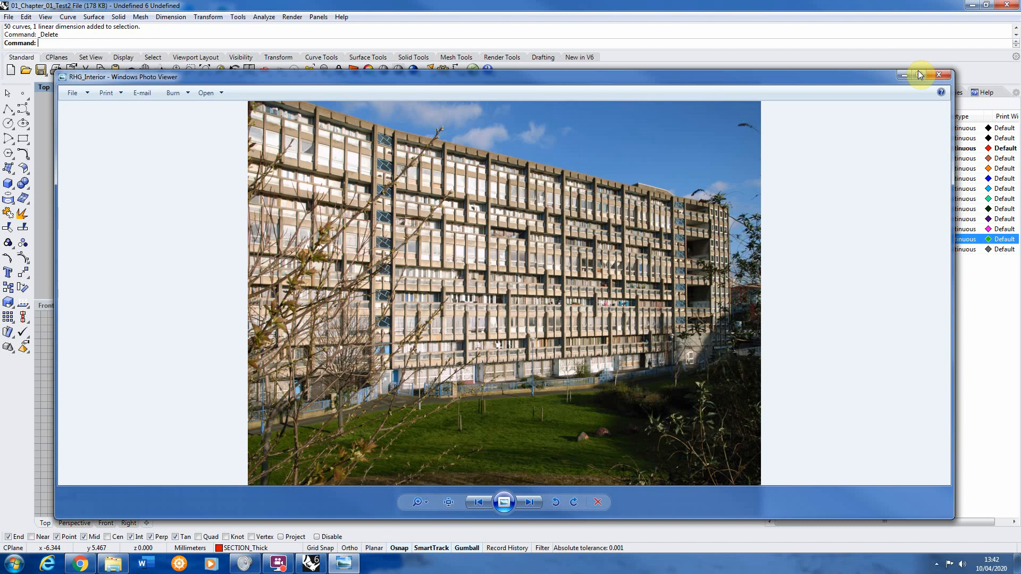
{"action": "left_click", "coordinate": [930, 74]}
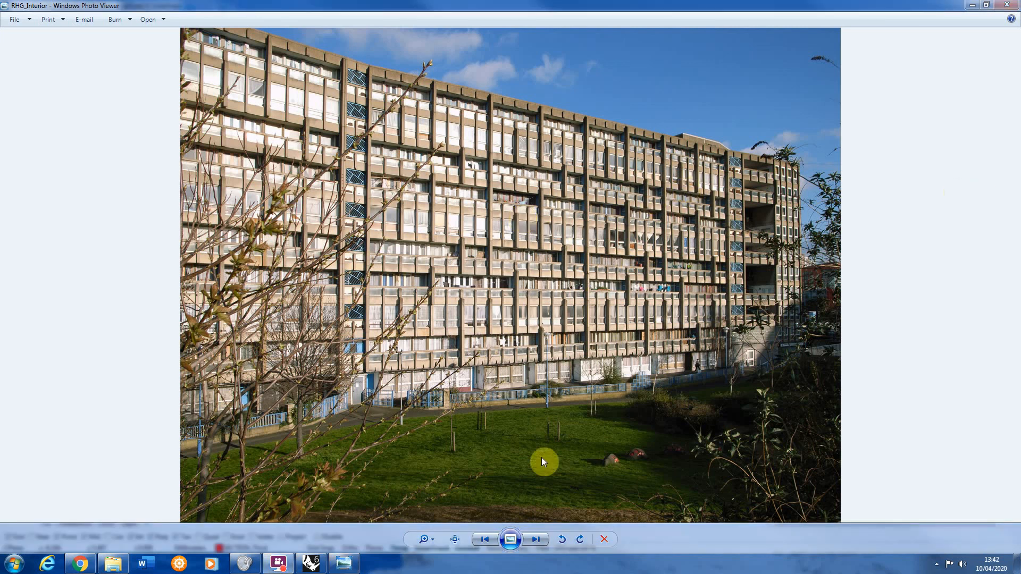
{"action": "left_click", "coordinate": [987, 6]}
{"action": "left_click_drag", "start_coordinate": [756, 81], "coordinate": [769, 63]}
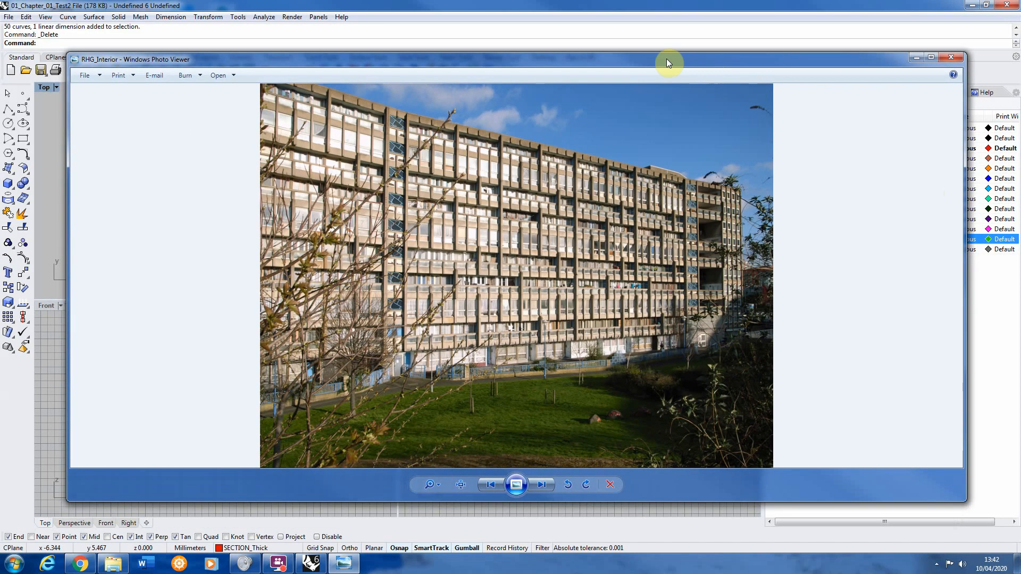
{"action": "left_click_drag", "start_coordinate": [65, 137], "coordinate": [261, 135]}
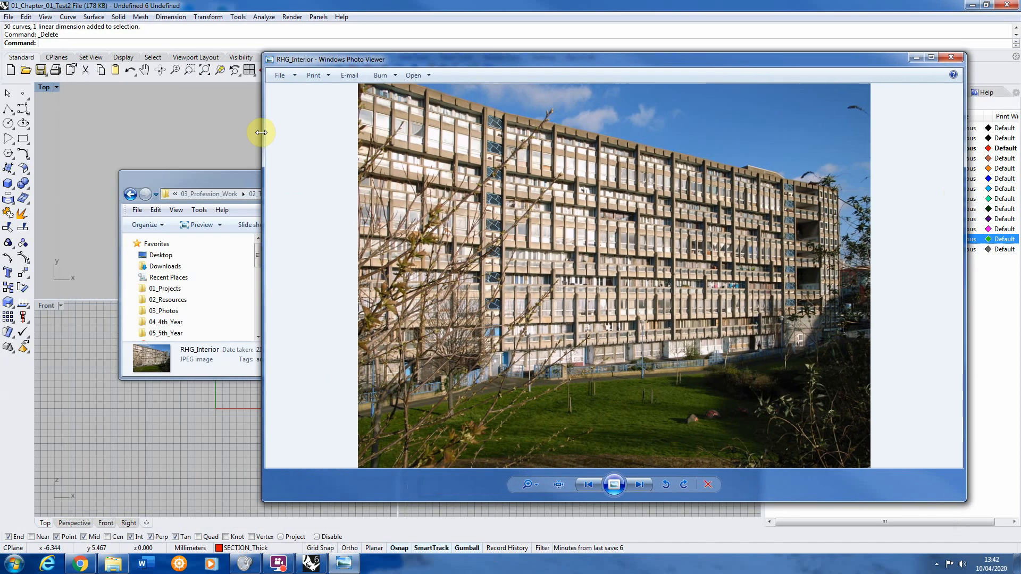
{"action": "left_click", "coordinate": [229, 177]}
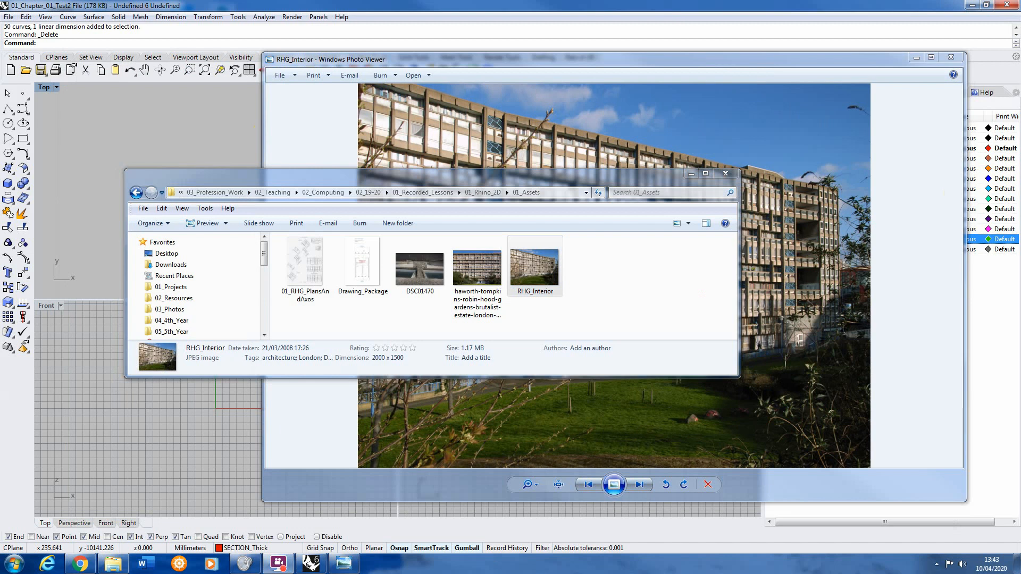
Open the Drawing_Package image, examine the Robin Hood Gardens floor plan up close, and put the photo and folder windows away.
{"action": "double_click", "coordinate": [363, 272]}
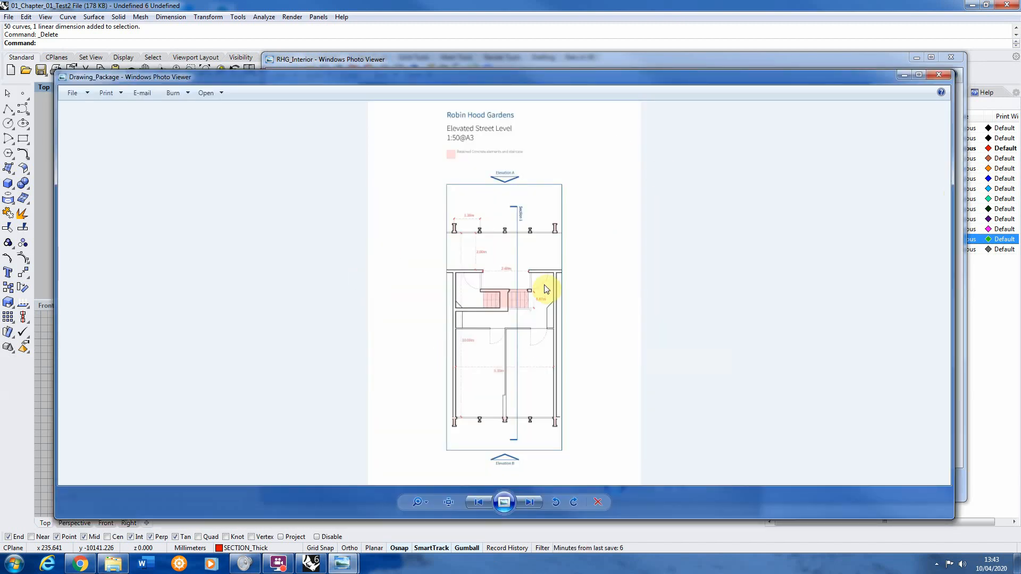
{"action": "scroll", "coordinate": [490, 387], "scroll_direction": "up", "scroll_amount": 3}
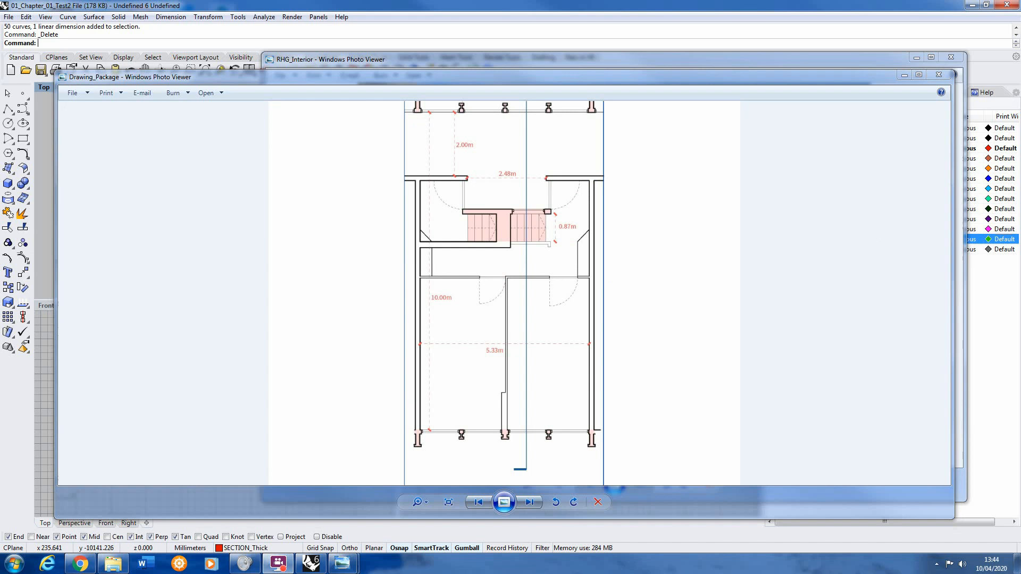
{"action": "left_click", "coordinate": [938, 74]}
{"action": "left_click", "coordinate": [950, 58]}
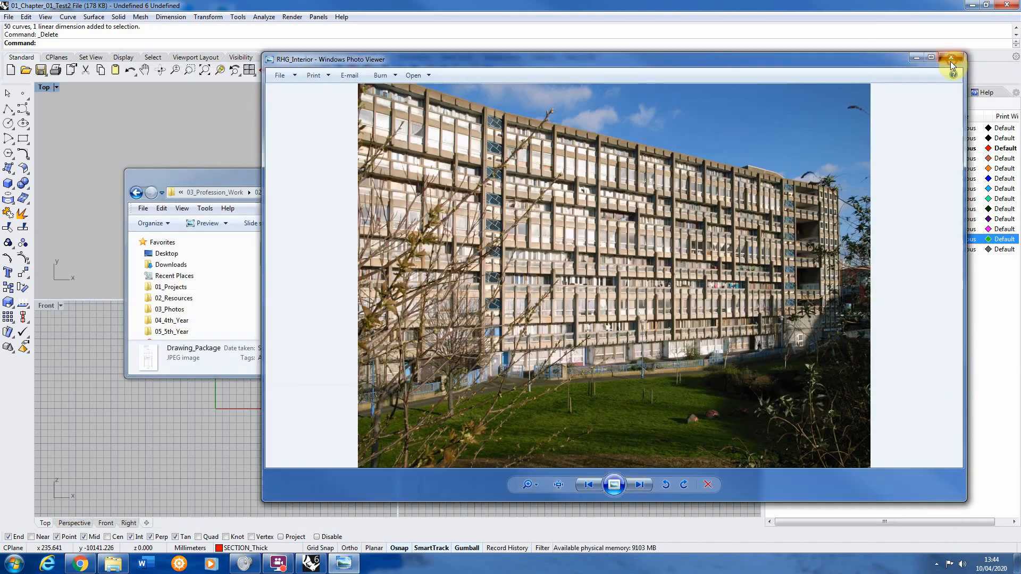
{"action": "left_click", "coordinate": [691, 174]}
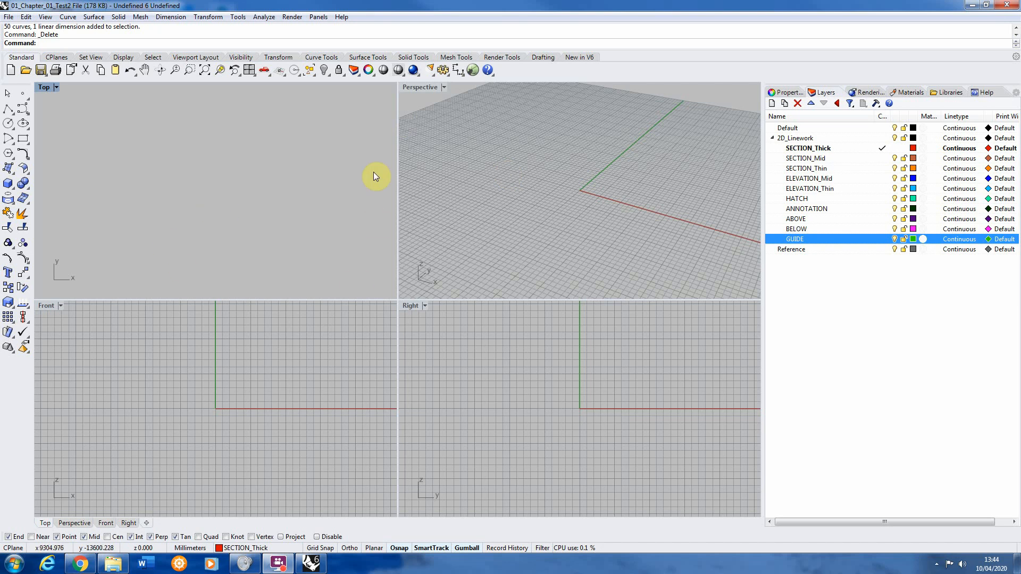
Maximize the Top viewport and check the model units and tolerances in the document properties.
{"action": "double_click", "coordinate": [45, 88]}
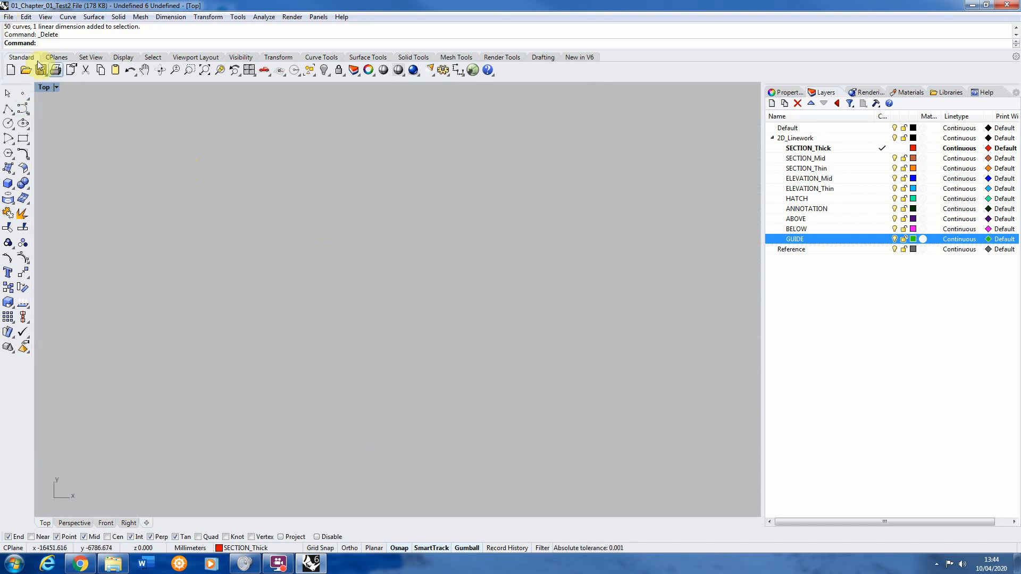
{"action": "left_click", "coordinate": [9, 17]}
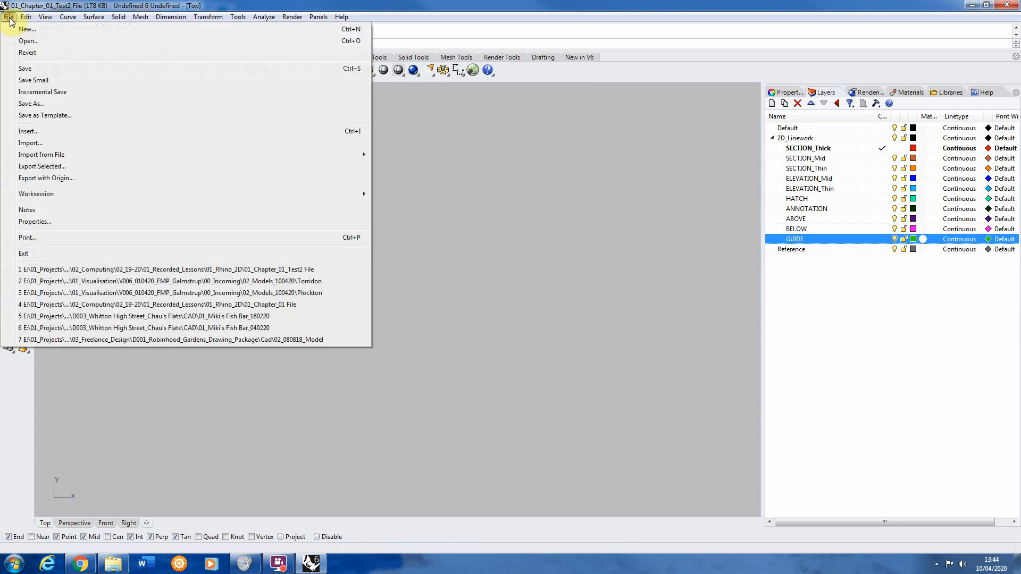
{"action": "left_click", "coordinate": [47, 222]}
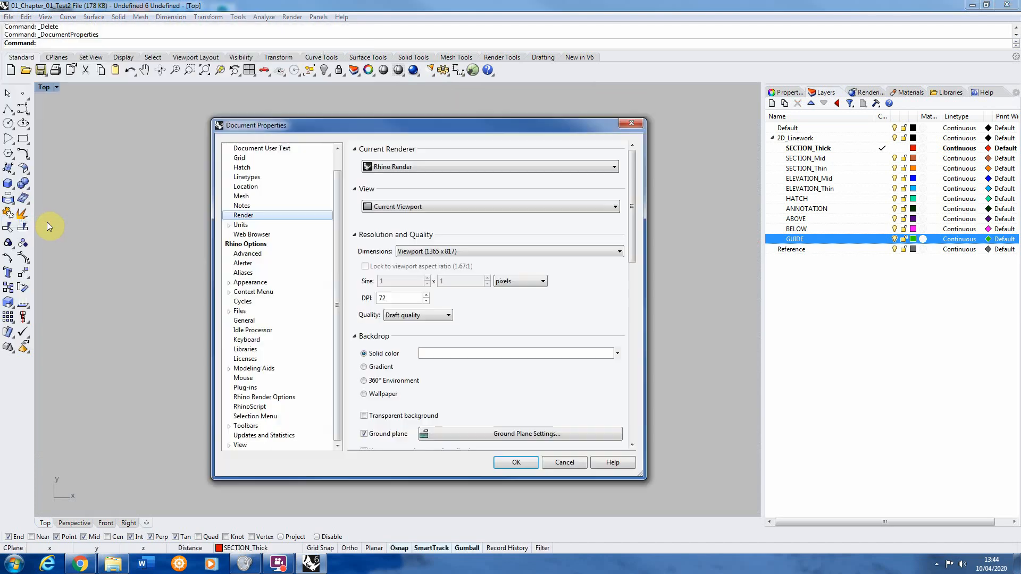
{"action": "left_click", "coordinate": [239, 225]}
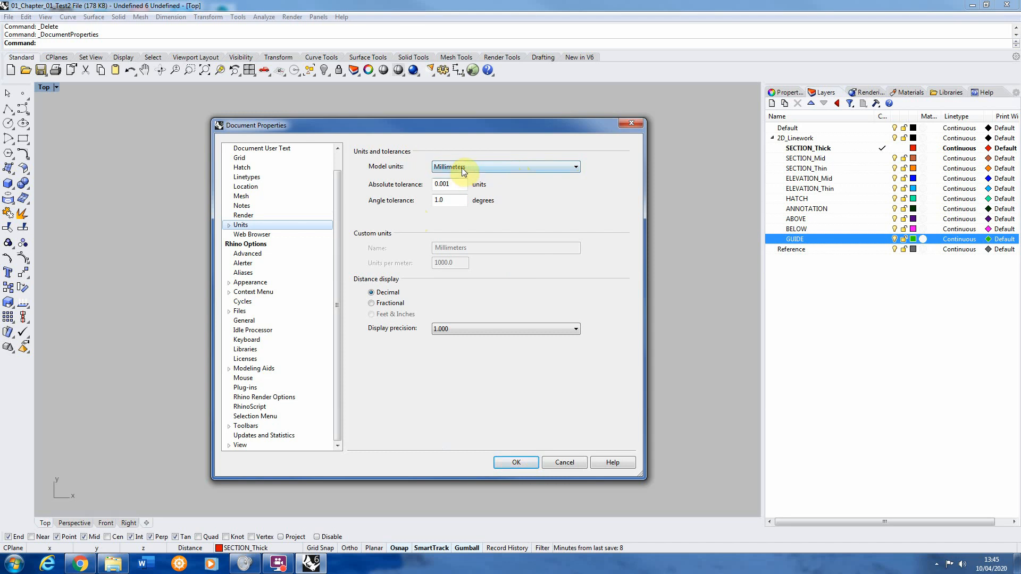
{"action": "left_click", "coordinate": [516, 462]}
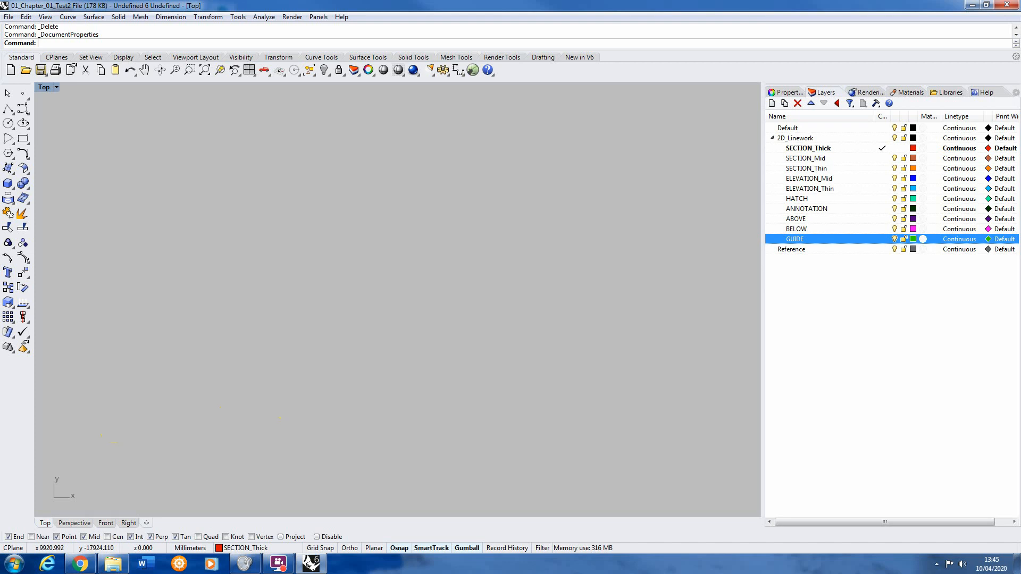
{"action": "left_click", "coordinate": [382, 277]}
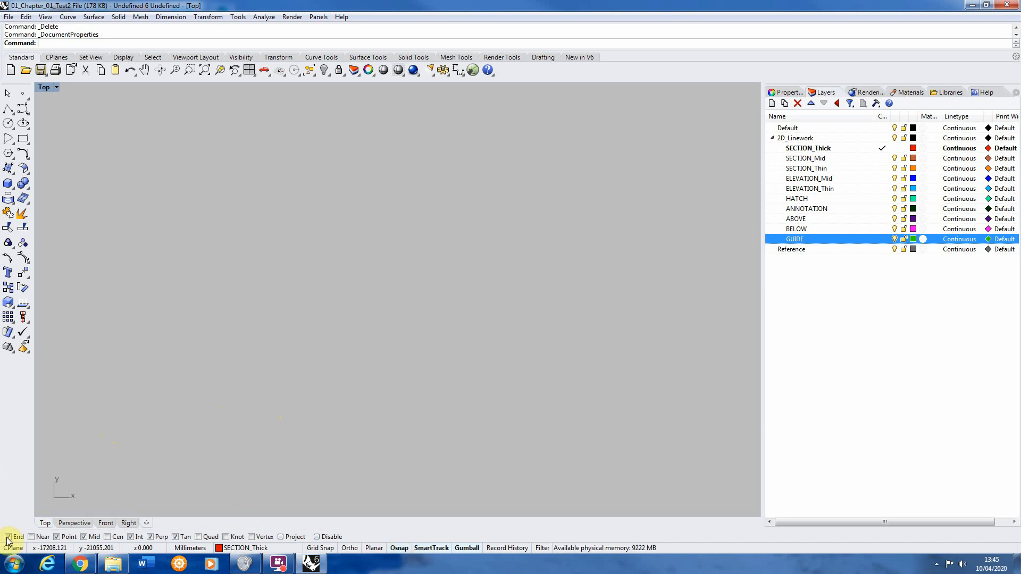
{"action": "left_click", "coordinate": [57, 537]}
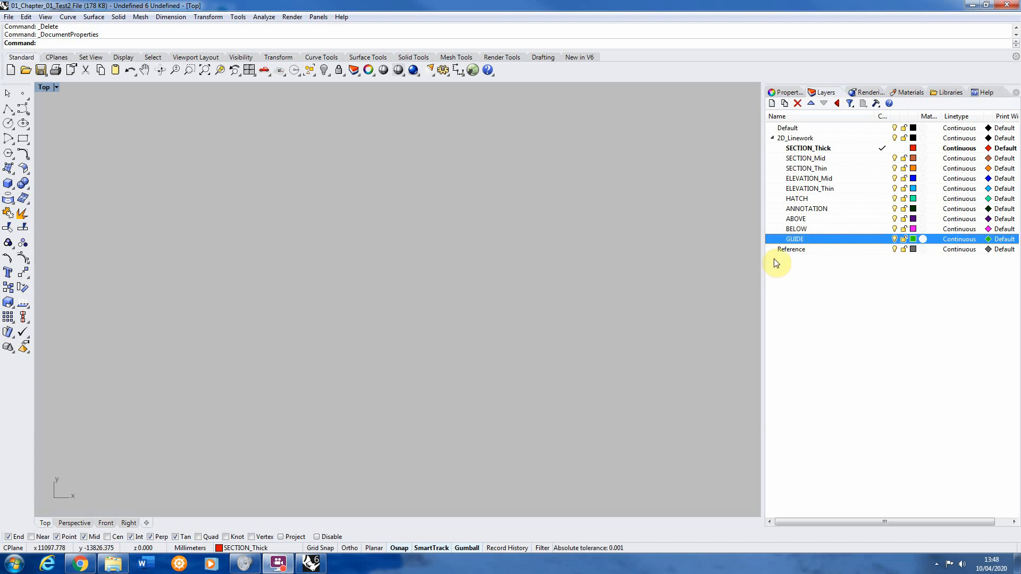
Reopen the Drawing_Package image from the assets folder and examine the dimensions marked on the floor plan.
{"action": "left_click", "coordinate": [113, 563]}
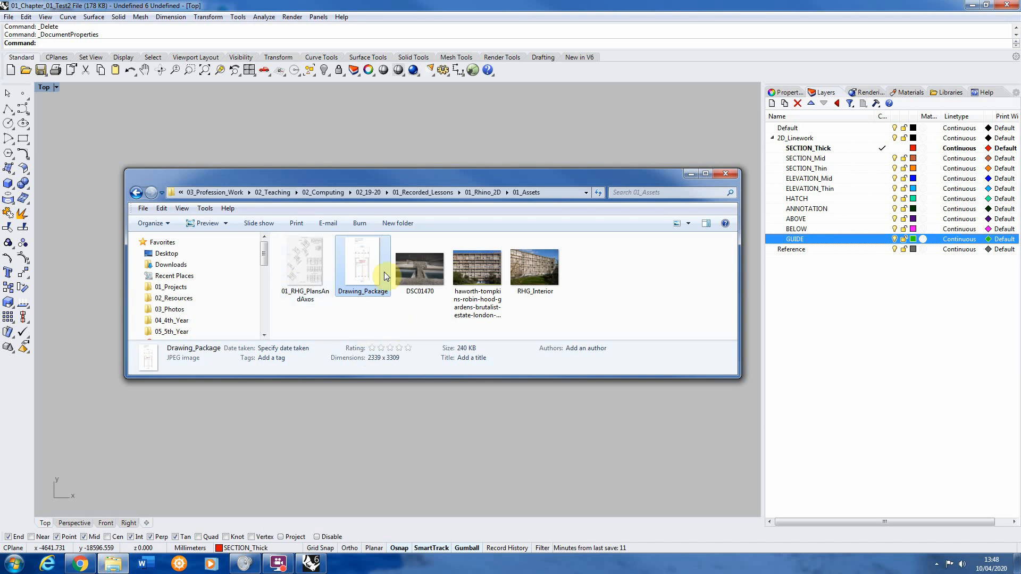
{"action": "double_click", "coordinate": [368, 261]}
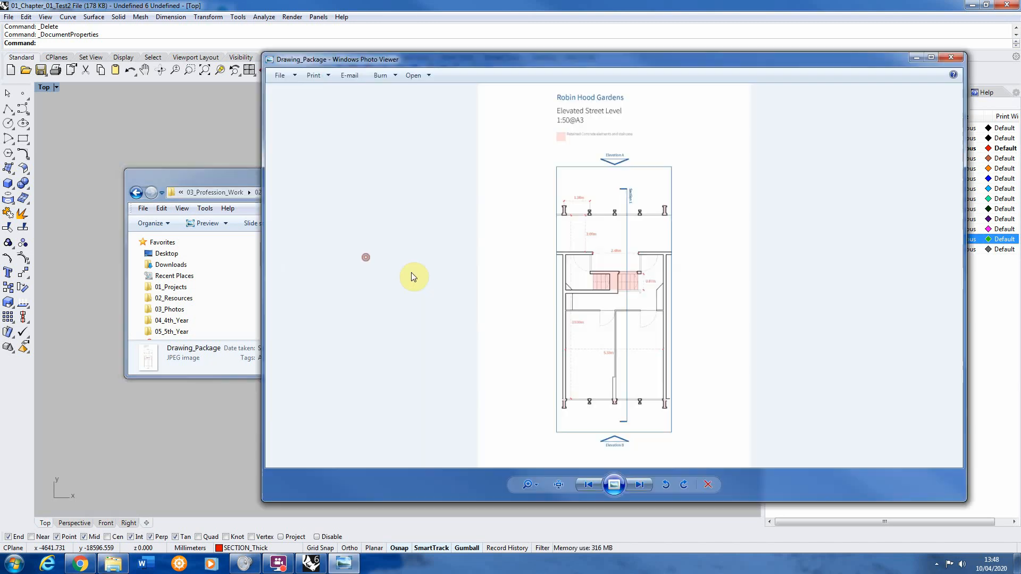
{"action": "left_click_drag", "start_coordinate": [553, 65], "coordinate": [394, 55]}
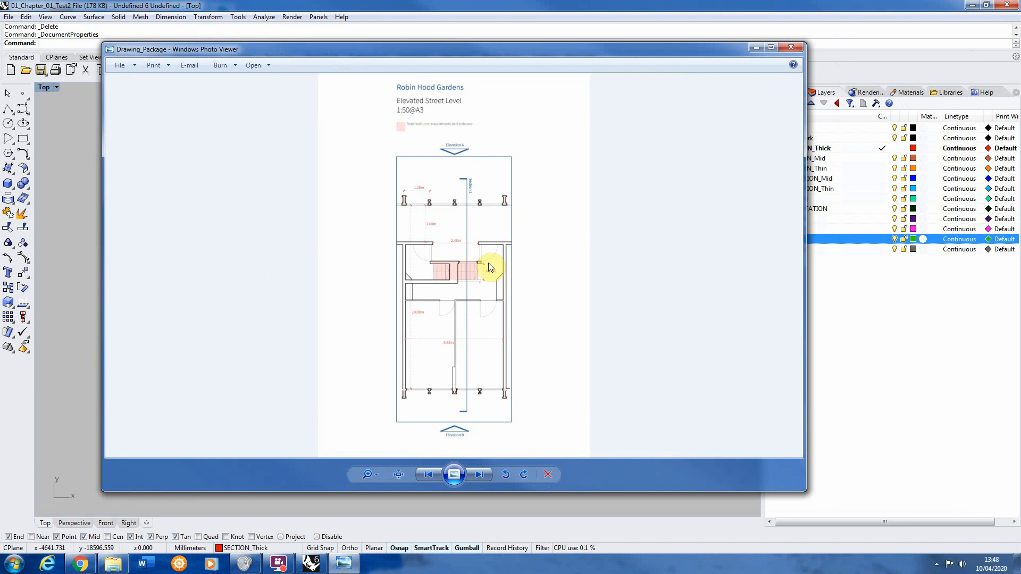
{"action": "scroll", "coordinate": [457, 256], "scroll_direction": "up", "scroll_amount": 4}
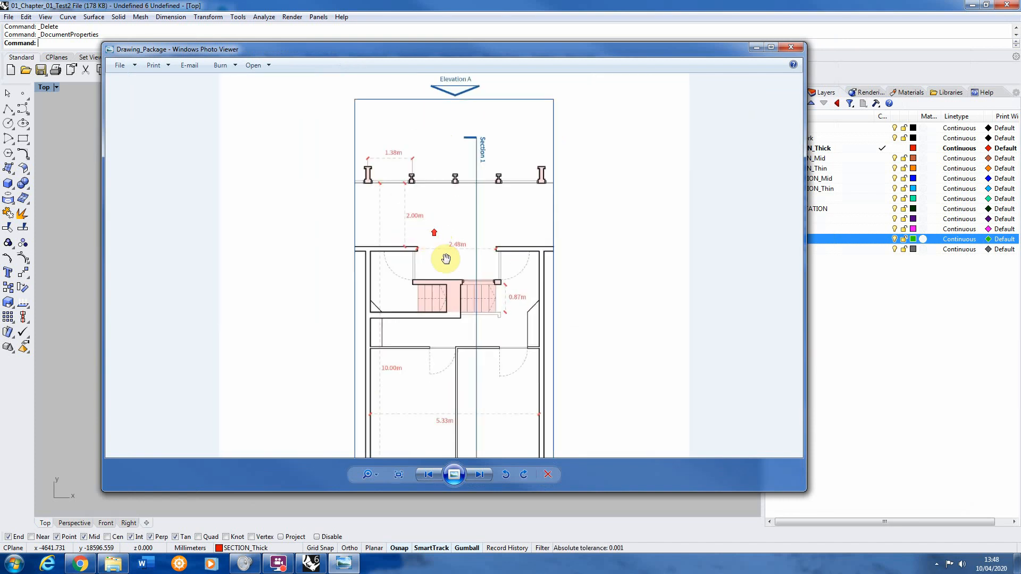
{"action": "scroll", "coordinate": [510, 297], "scroll_direction": "down", "scroll_amount": 4}
{"action": "scroll", "coordinate": [531, 226], "scroll_direction": "up", "scroll_amount": 2}
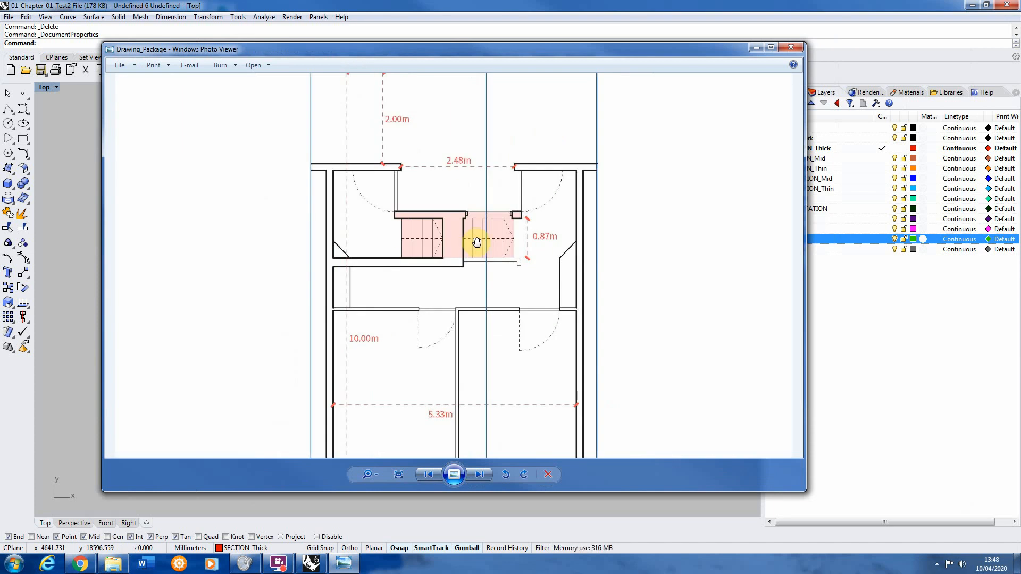
{"action": "left_click", "coordinate": [790, 47]}
Insert the Drawing_Package image from the assets folder into the Top viewport as a Picture, placed by two opposite corners.
{"action": "left_click_drag", "start_coordinate": [336, 264], "coordinate": [406, 131]}
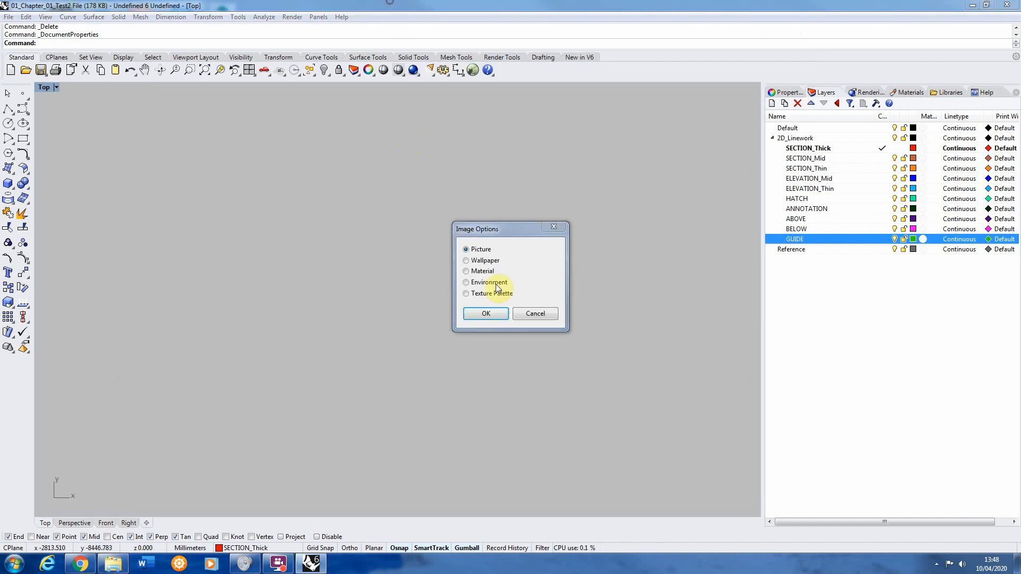
{"action": "left_click", "coordinate": [494, 313]}
{"action": "left_click", "coordinate": [340, 189]}
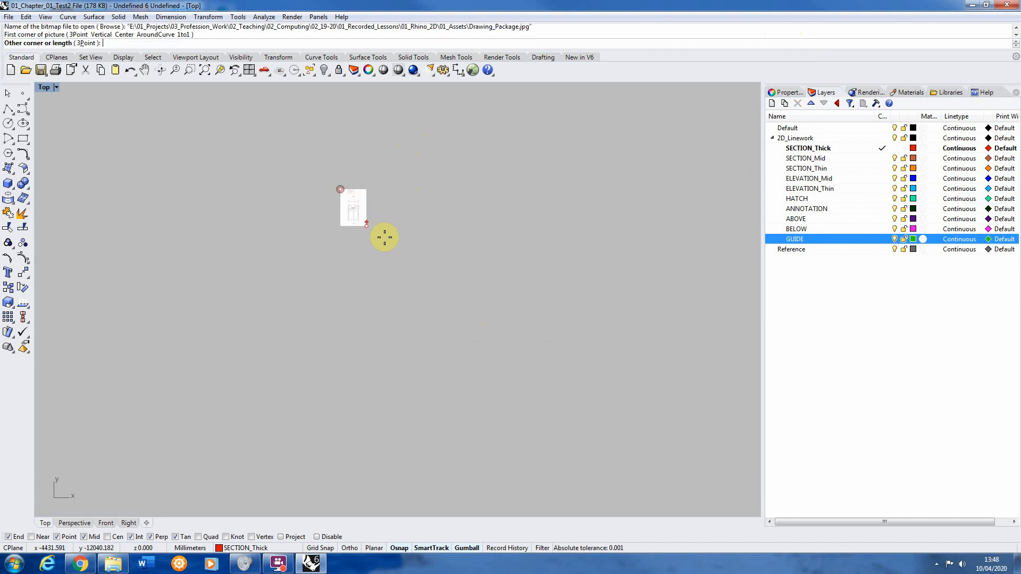
{"action": "left_click", "coordinate": [537, 379]}
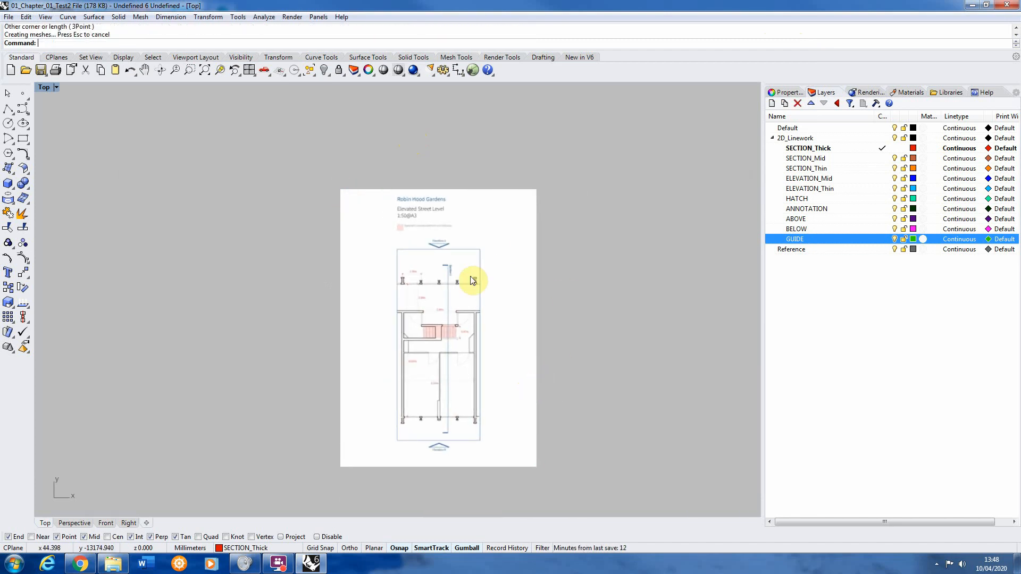
Examine the placed plan picture and its dimension markings around the columns, walkway and staircase.
{"action": "left_click", "coordinate": [456, 281]}
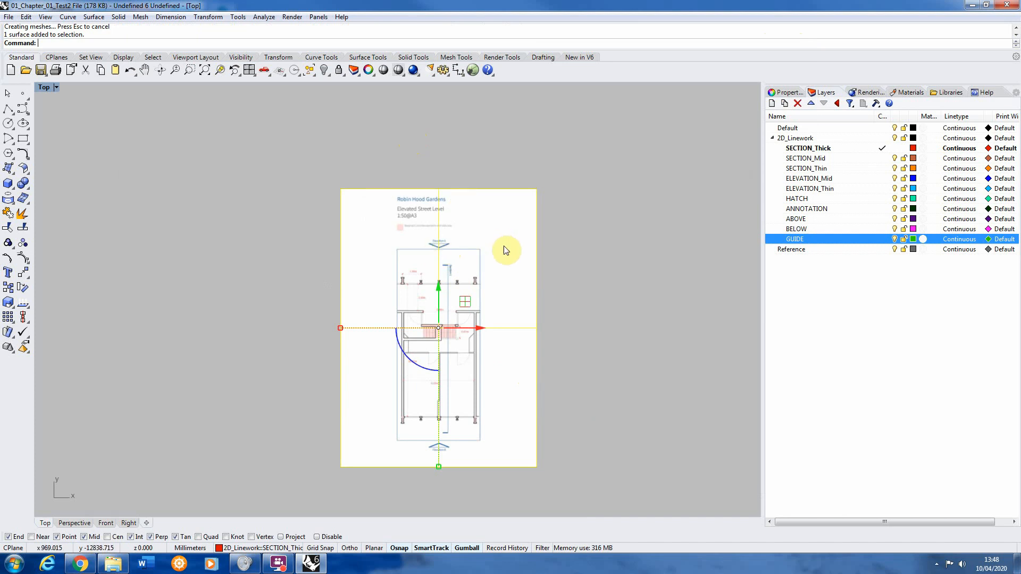
{"action": "left_click", "coordinate": [560, 188]}
{"action": "scroll", "coordinate": [559, 188], "scroll_direction": "down", "scroll_amount": 4}
{"action": "scroll", "coordinate": [526, 292], "scroll_direction": "up", "scroll_amount": 6}
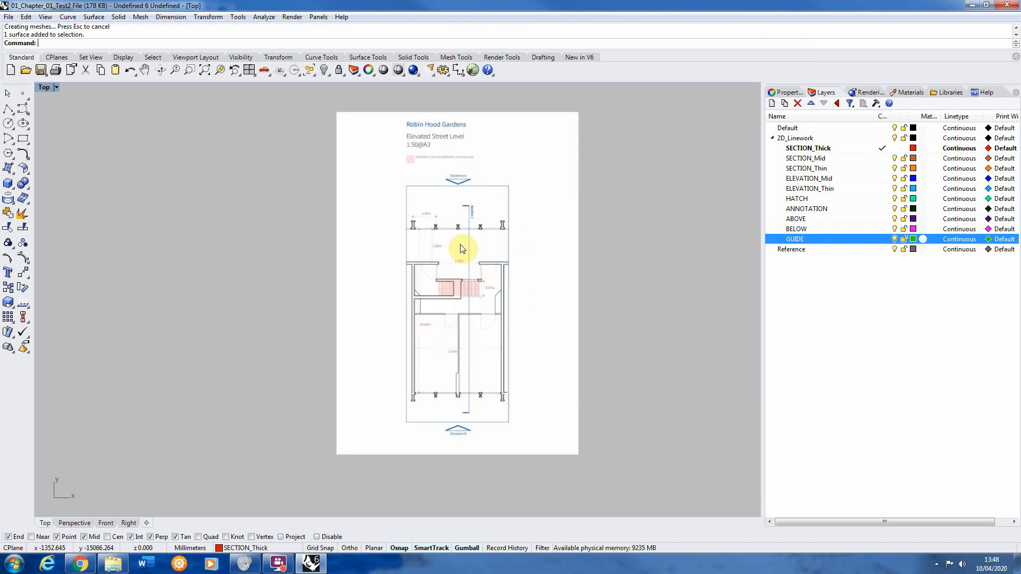
{"action": "scroll", "coordinate": [403, 220], "scroll_direction": "up", "scroll_amount": 4}
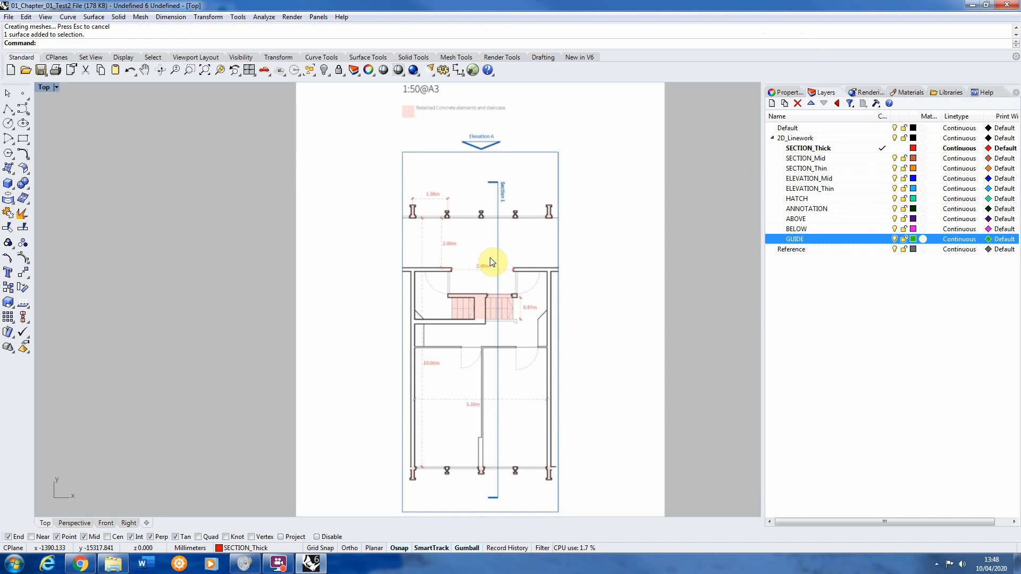
{"action": "scroll", "coordinate": [463, 260], "scroll_direction": "up", "scroll_amount": 5}
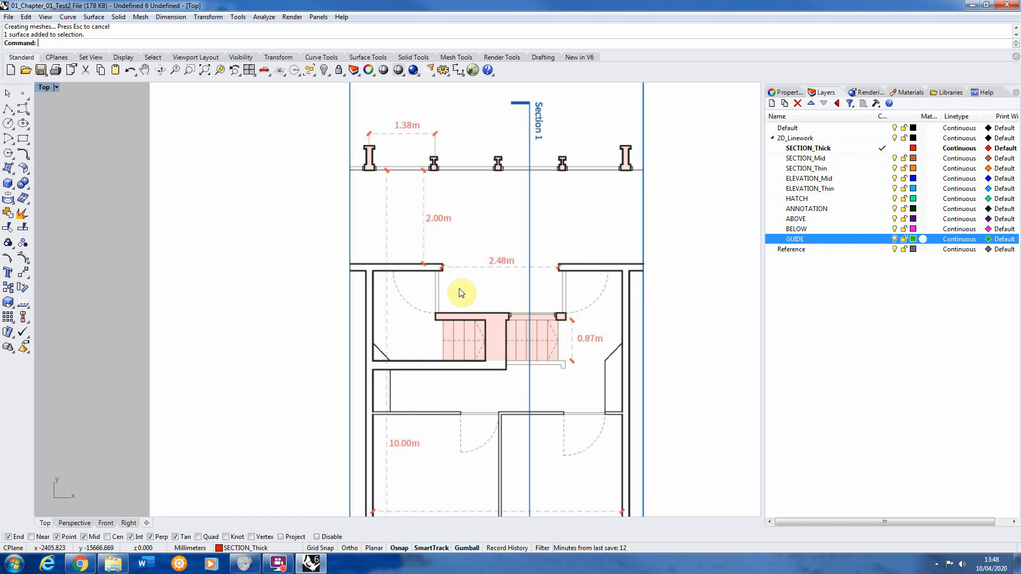
{"action": "scroll", "coordinate": [461, 293], "scroll_direction": "down", "scroll_amount": 4}
{"action": "left_click", "coordinate": [470, 269]}
{"action": "scroll", "coordinate": [470, 270], "scroll_direction": "up", "scroll_amount": 8}
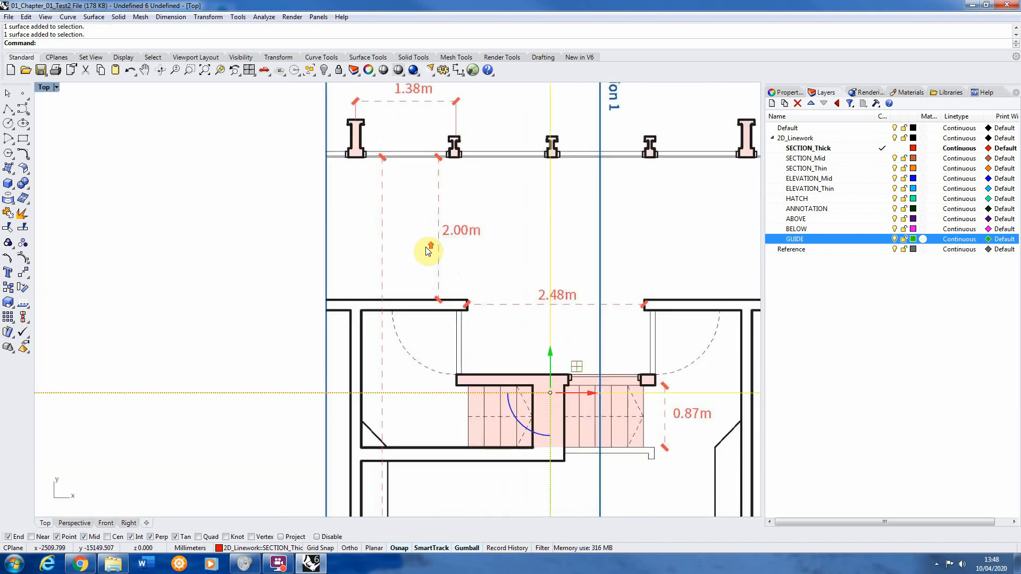
{"action": "scroll", "coordinate": [377, 340], "scroll_direction": "down", "scroll_amount": 2}
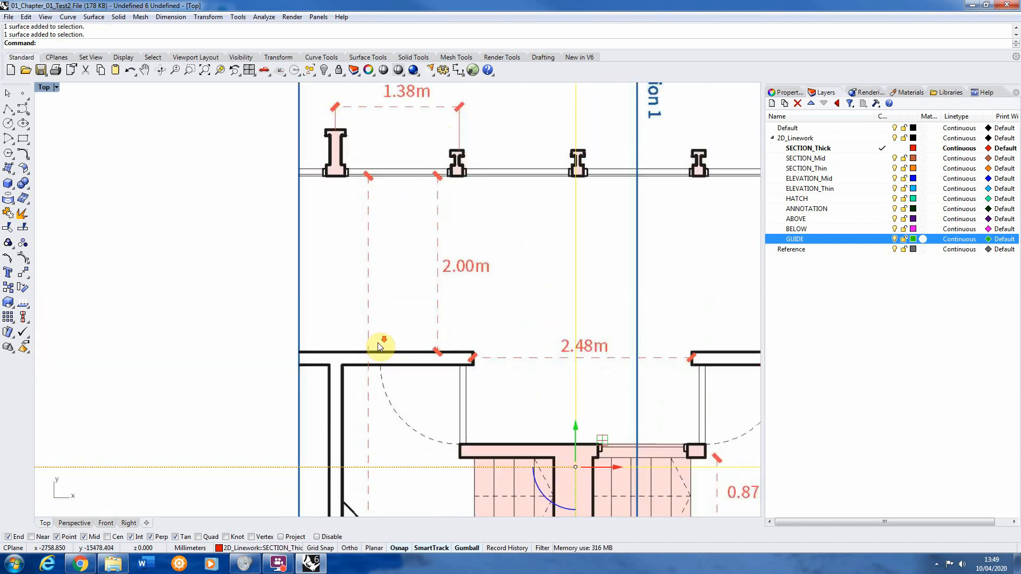
{"action": "scroll", "coordinate": [478, 290], "scroll_direction": "down", "scroll_amount": 2}
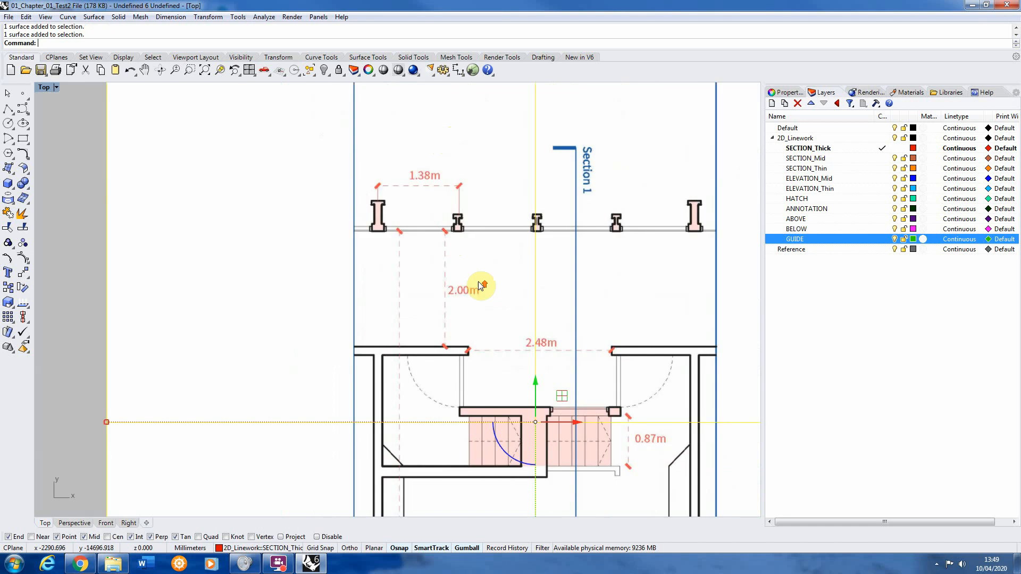
Draw a horizontal 1380 mm reference polyline starting from the first tick of the plan's 1.38 m dimension.
{"action": "scroll", "coordinate": [380, 290], "scroll_direction": "up", "scroll_amount": 2}
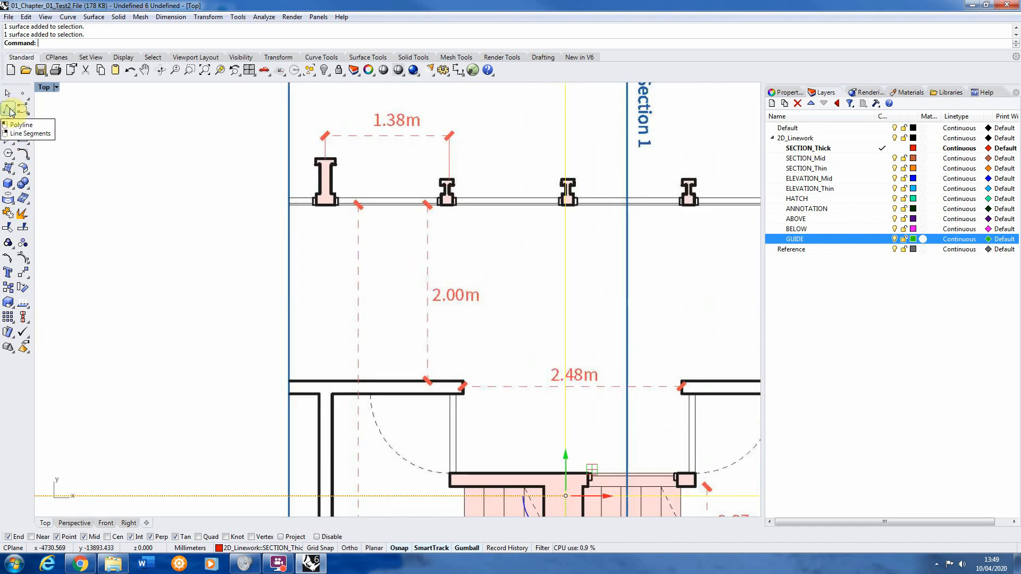
{"action": "left_click", "coordinate": [8, 112]}
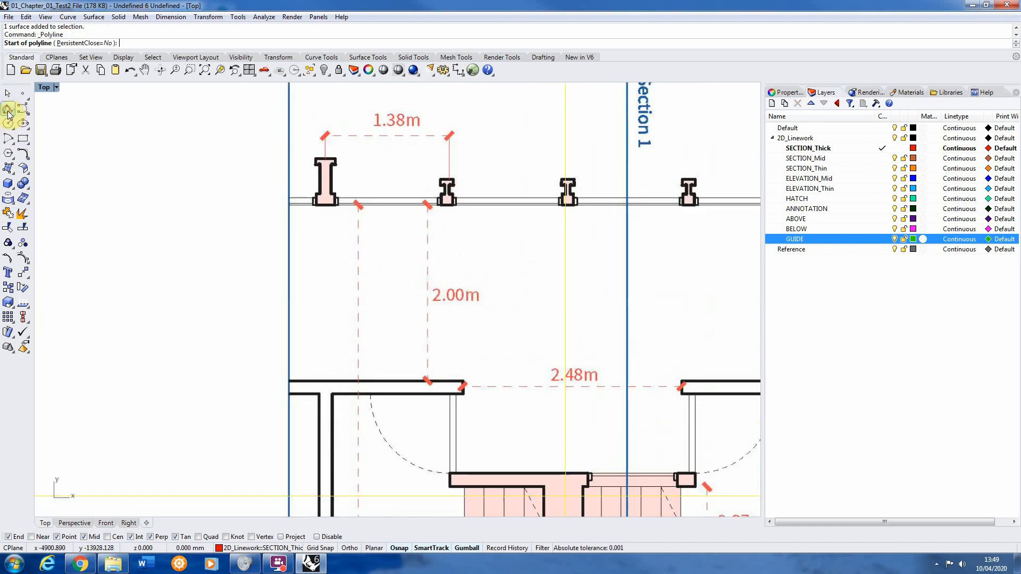
{"action": "left_click", "coordinate": [324, 136]}
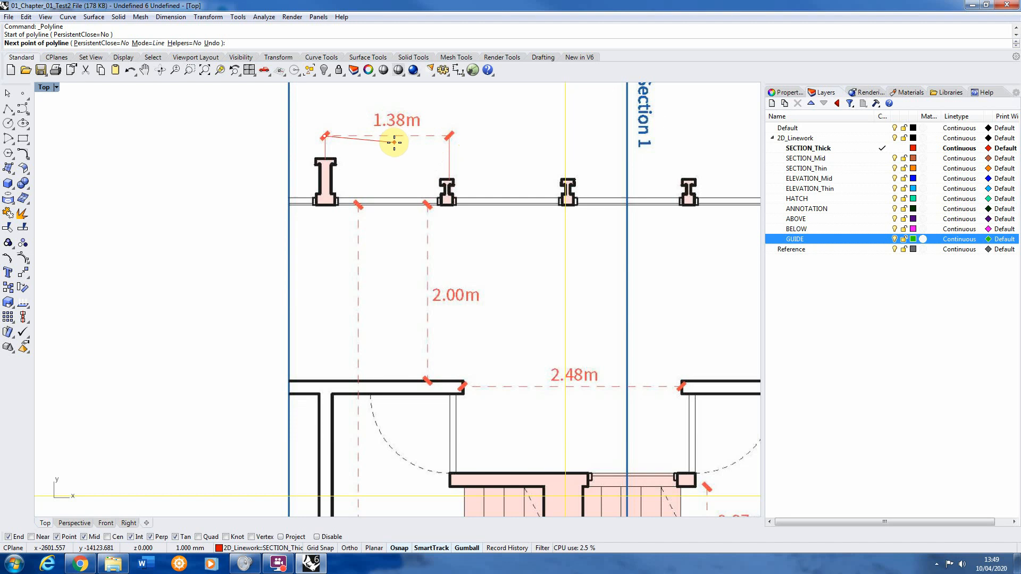
{"action": "type", "text": "1380"}
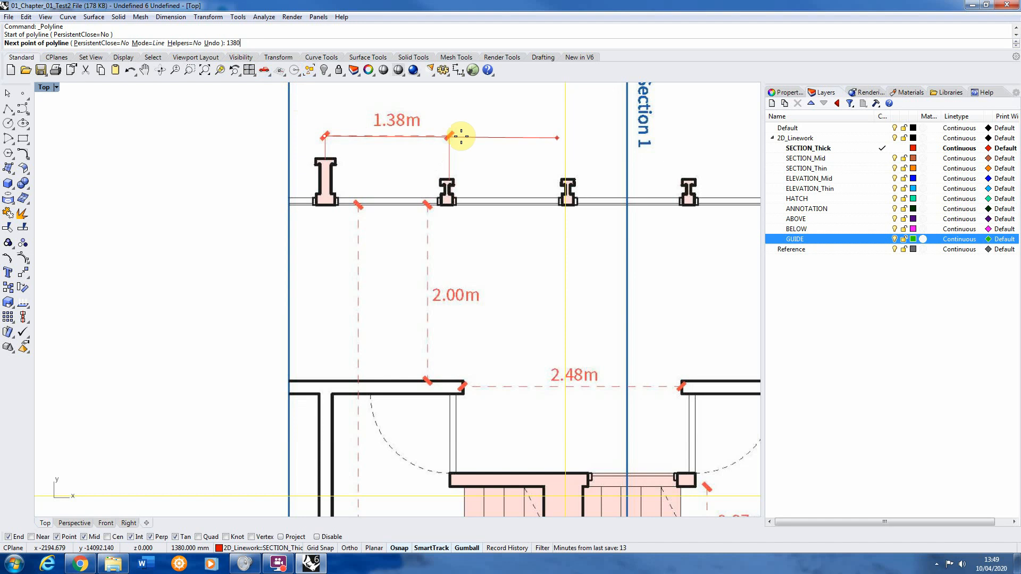
{"action": "key", "text": "Return"}
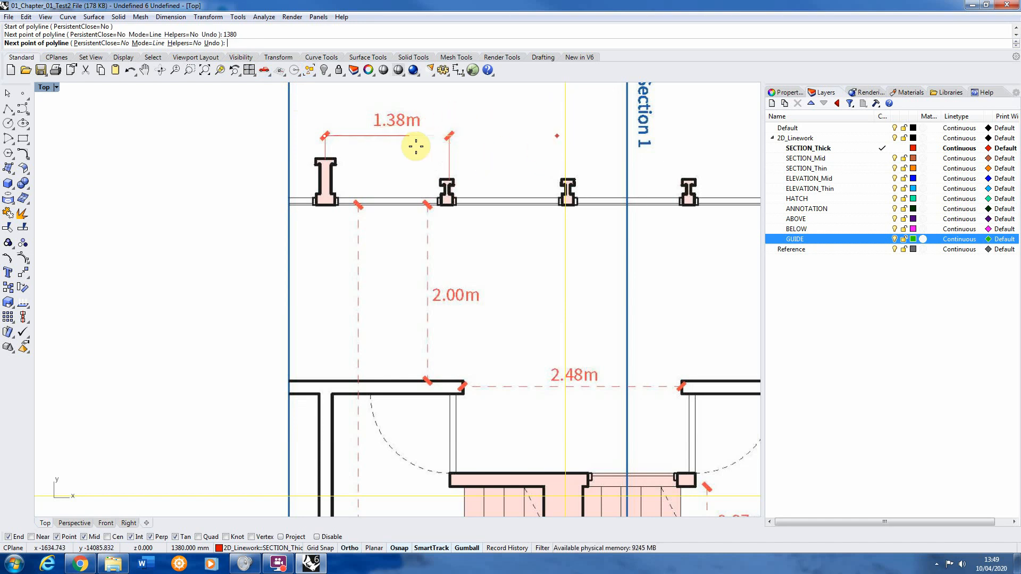
{"action": "left_click", "coordinate": [546, 167]}
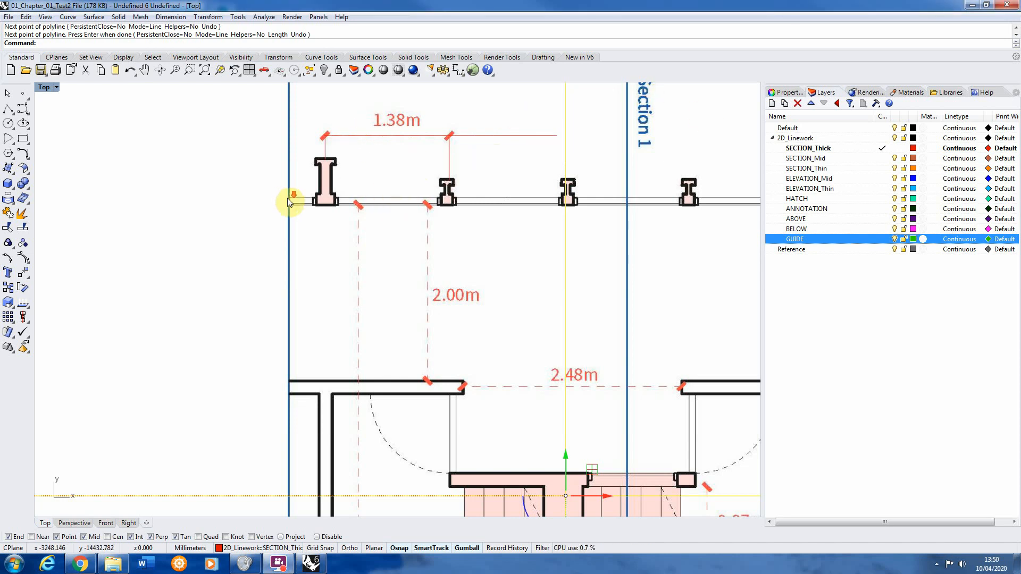
Scale the plan picture in 2D from the 1.38 m dimension's first tick, matching its second tick to the 1380 mm line's end.
{"action": "scroll", "coordinate": [367, 213], "scroll_direction": "down", "scroll_amount": 3}
{"action": "scroll", "coordinate": [372, 176], "scroll_direction": "up", "scroll_amount": 1}
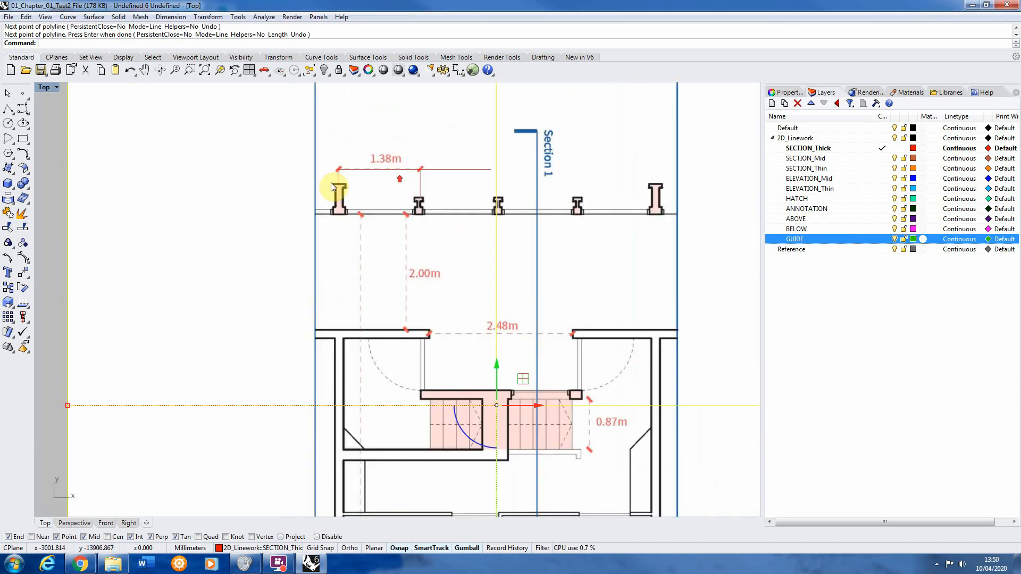
{"action": "scroll", "coordinate": [396, 162], "scroll_direction": "down", "scroll_amount": 4}
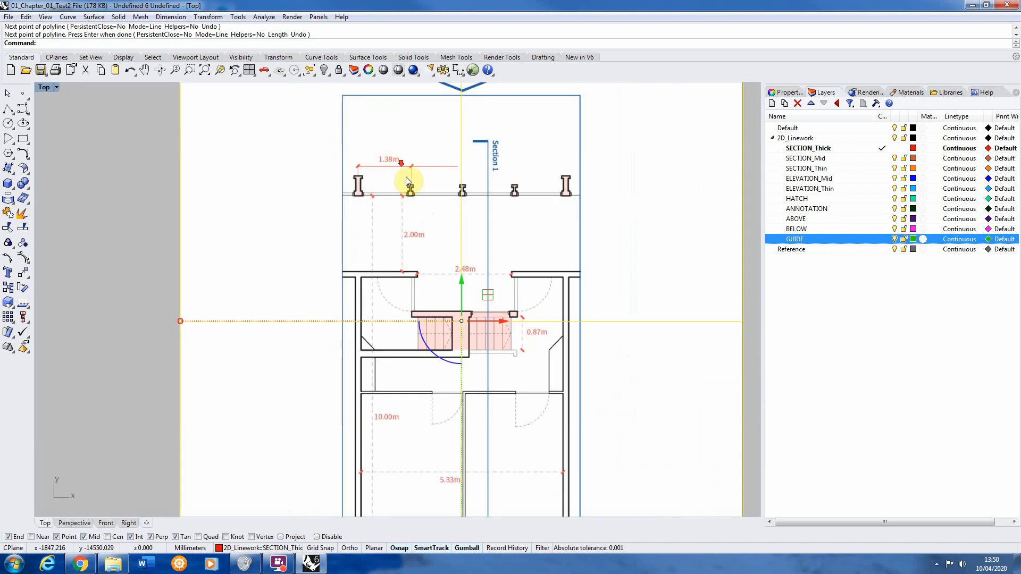
{"action": "scroll", "coordinate": [388, 164], "scroll_direction": "up", "scroll_amount": 1}
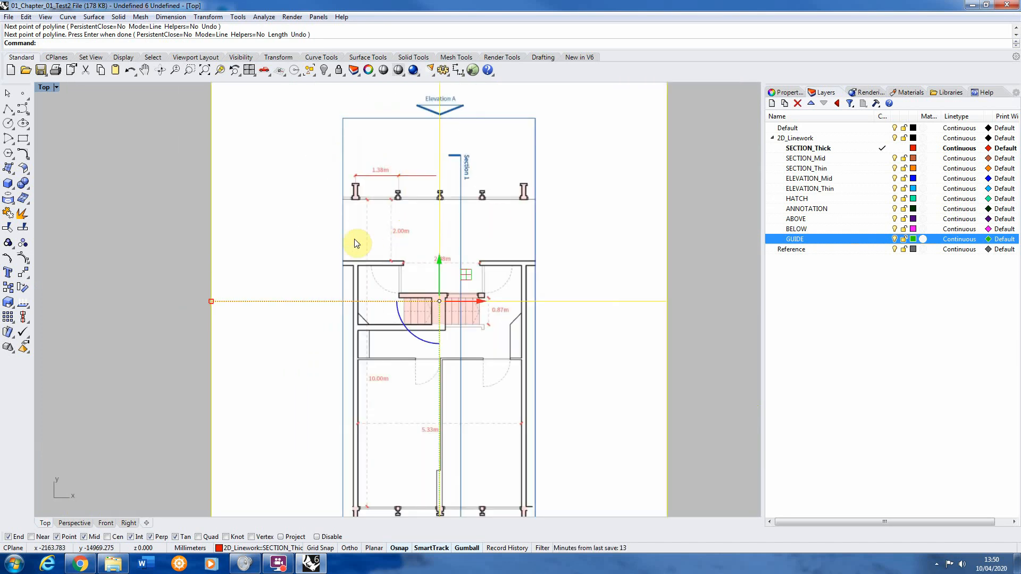
{"action": "right_click", "coordinate": [10, 304]}
{"action": "scroll", "coordinate": [367, 177], "scroll_direction": "up", "scroll_amount": 4}
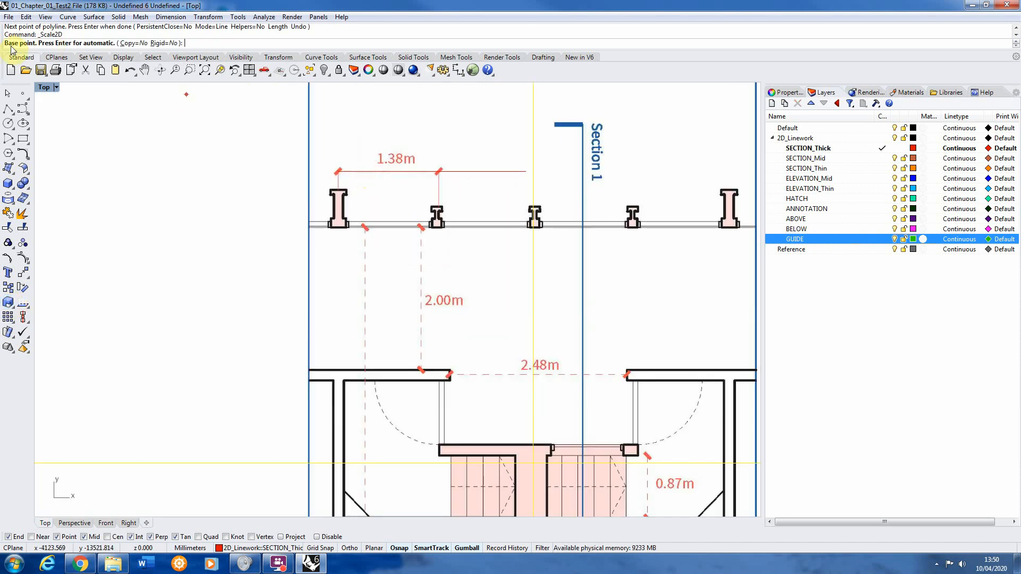
{"action": "scroll", "coordinate": [355, 177], "scroll_direction": "up", "scroll_amount": 3}
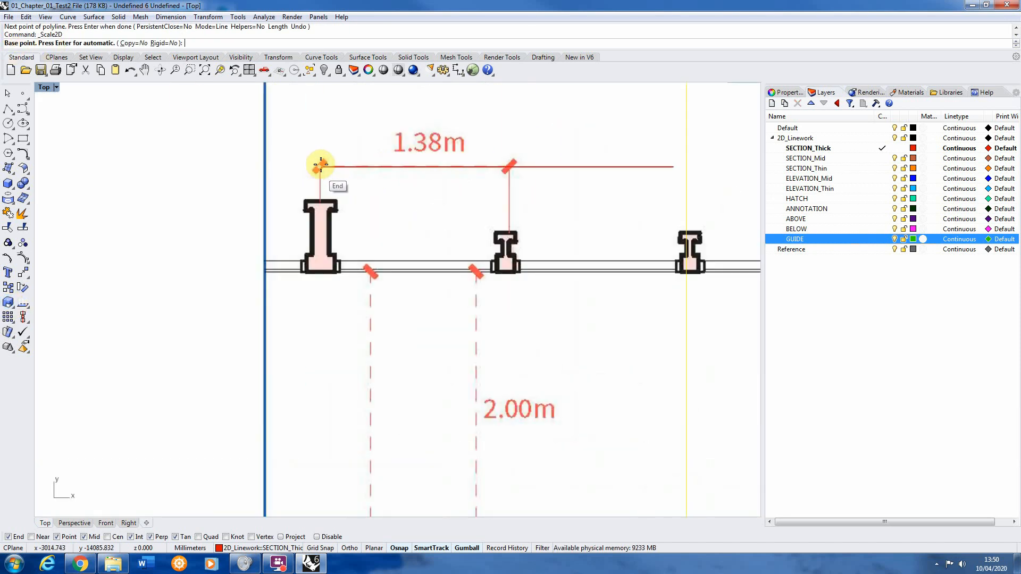
{"action": "left_click", "coordinate": [317, 166]}
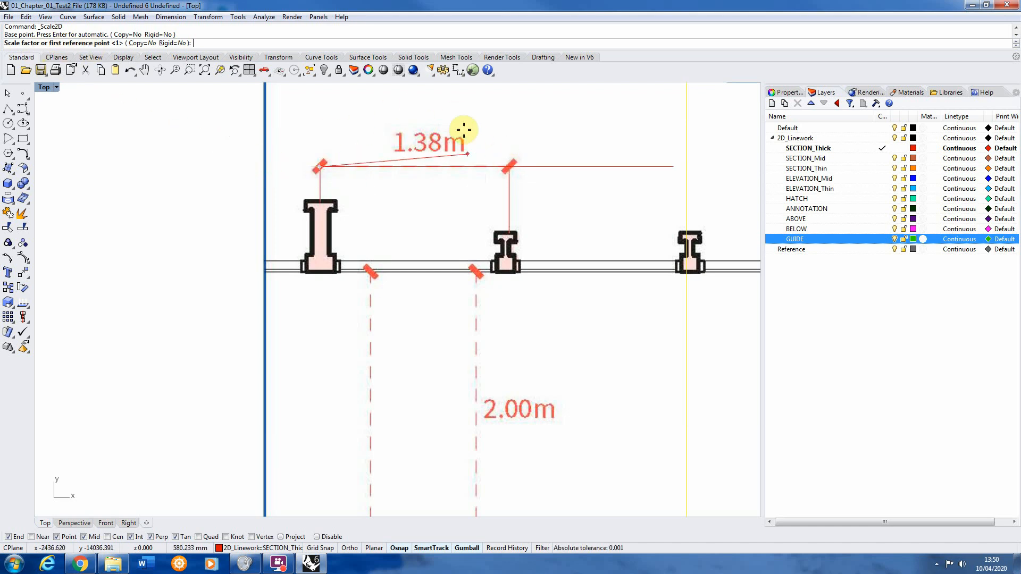
{"action": "left_click", "coordinate": [509, 166]}
{"action": "scroll", "coordinate": [511, 165], "scroll_direction": "down", "scroll_amount": 3}
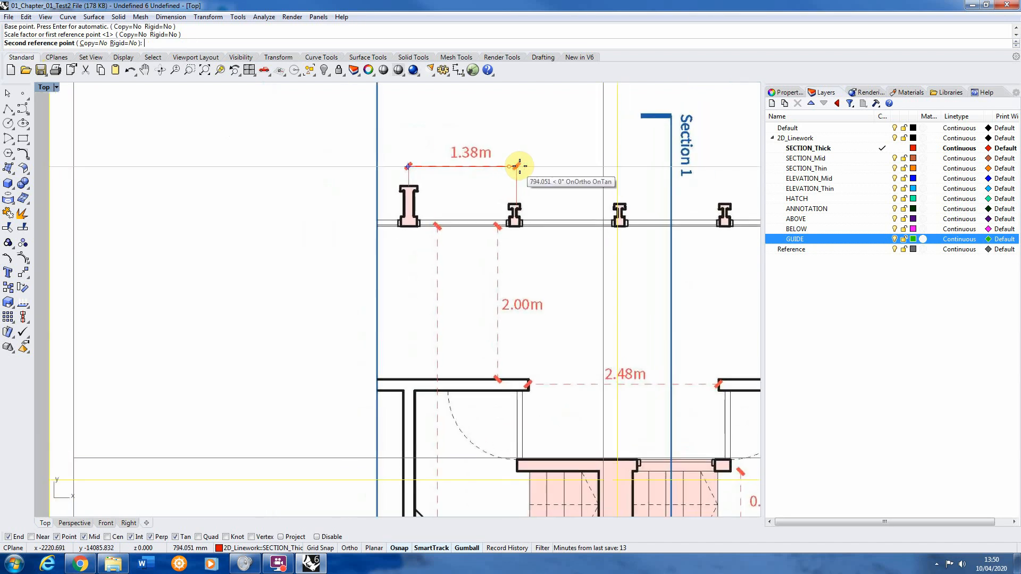
{"action": "scroll", "coordinate": [521, 166], "scroll_direction": "up", "scroll_amount": 1}
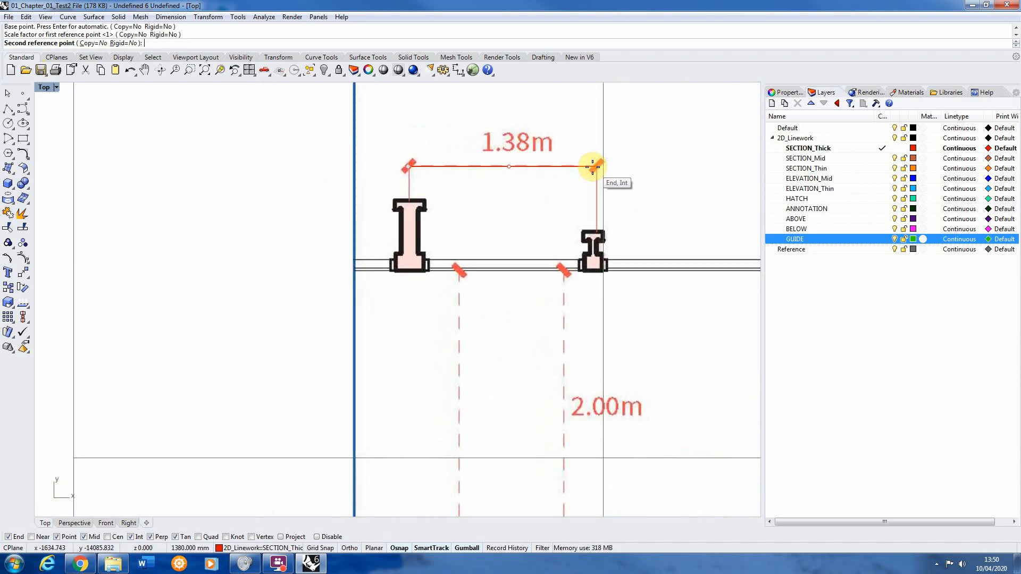
{"action": "left_click", "coordinate": [593, 167]}
{"action": "scroll", "coordinate": [406, 181], "scroll_direction": "down", "scroll_amount": 5}
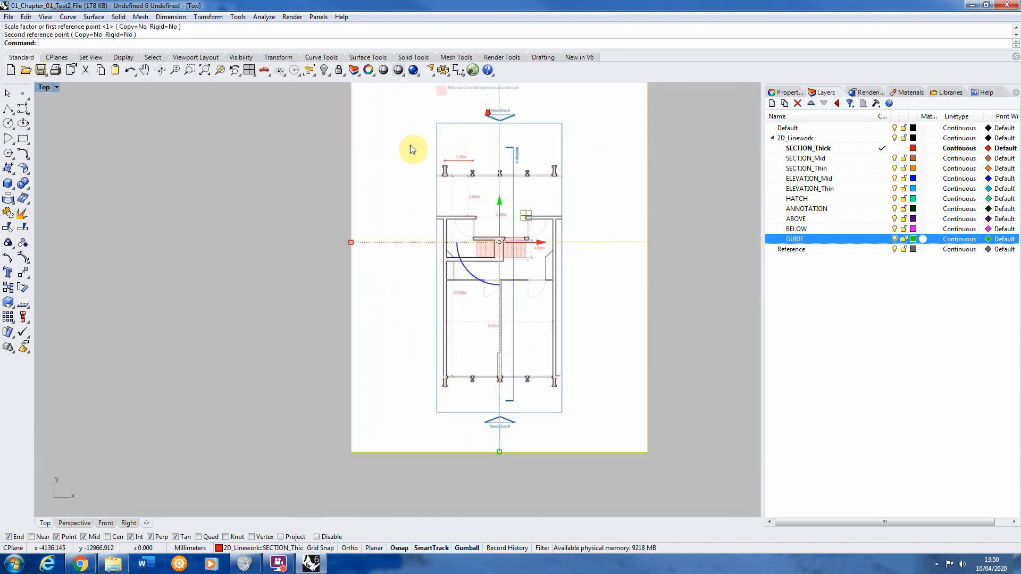
Delete the 1380 mm reference line drawn over the 1.38 m dimension.
{"action": "scroll", "coordinate": [351, 410], "scroll_direction": "down", "scroll_amount": 2}
{"action": "scroll", "coordinate": [440, 228], "scroll_direction": "up", "scroll_amount": 4}
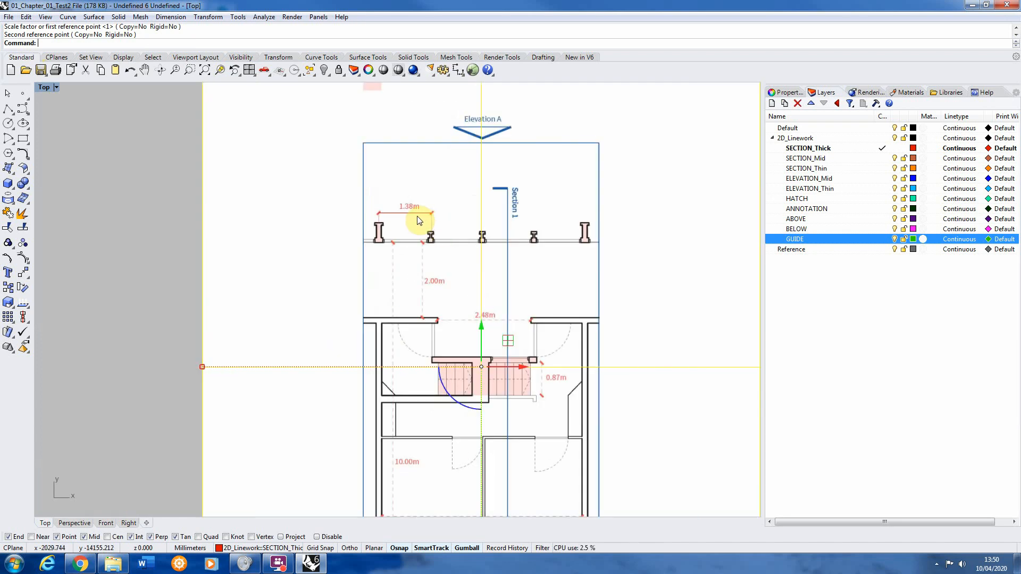
{"action": "scroll", "coordinate": [417, 220], "scroll_direction": "up", "scroll_amount": 3}
{"action": "left_click", "coordinate": [414, 223]}
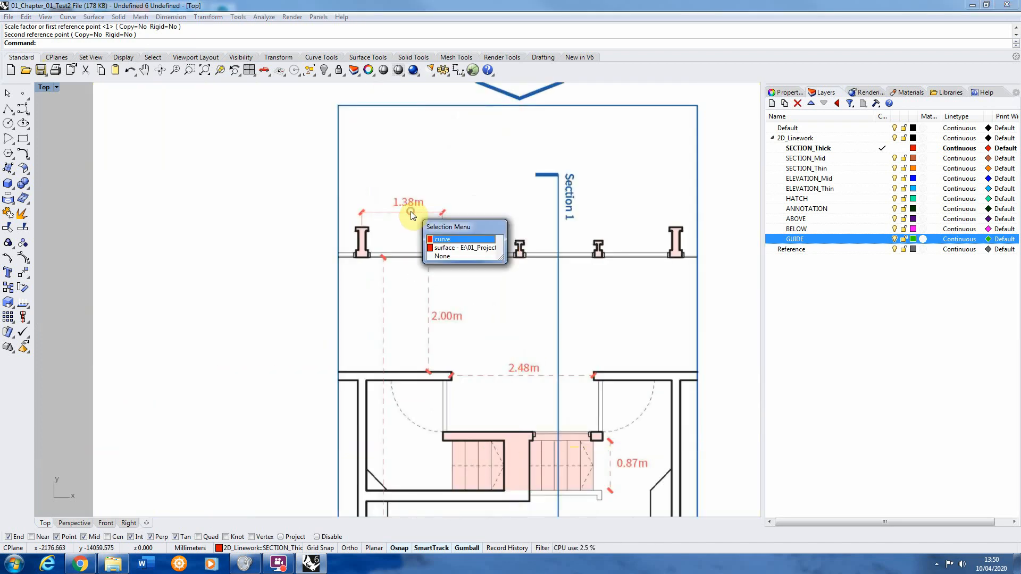
{"action": "left_click", "coordinate": [444, 240]}
{"action": "key", "text": "Delete"}
Check the scaled plan's 2.00 m walkway dimension with a temporary polyline from its upper tick, and cancel the polyline.
{"action": "left_click", "coordinate": [8, 108]}
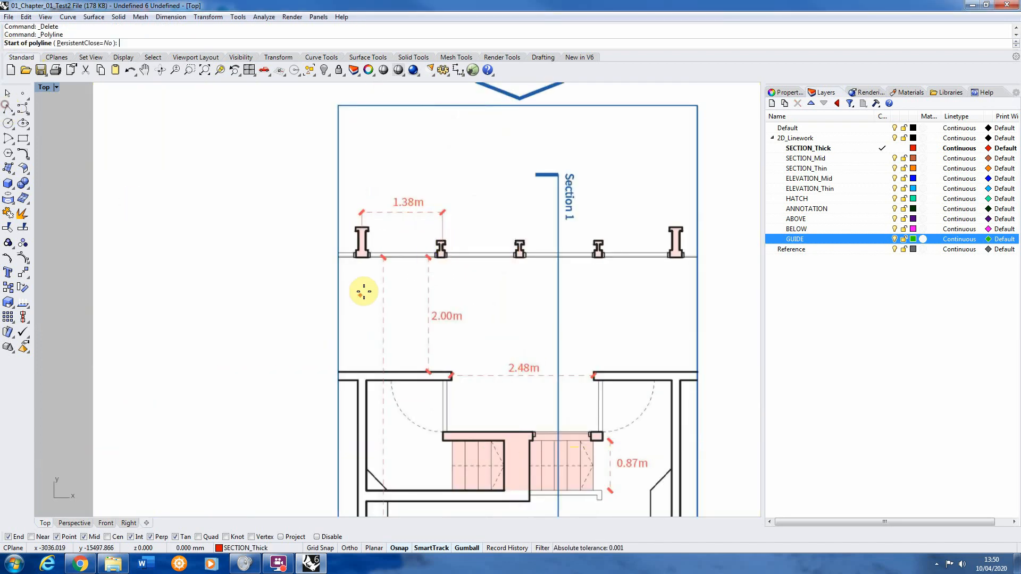
{"action": "scroll", "coordinate": [451, 347], "scroll_direction": "up", "scroll_amount": 2}
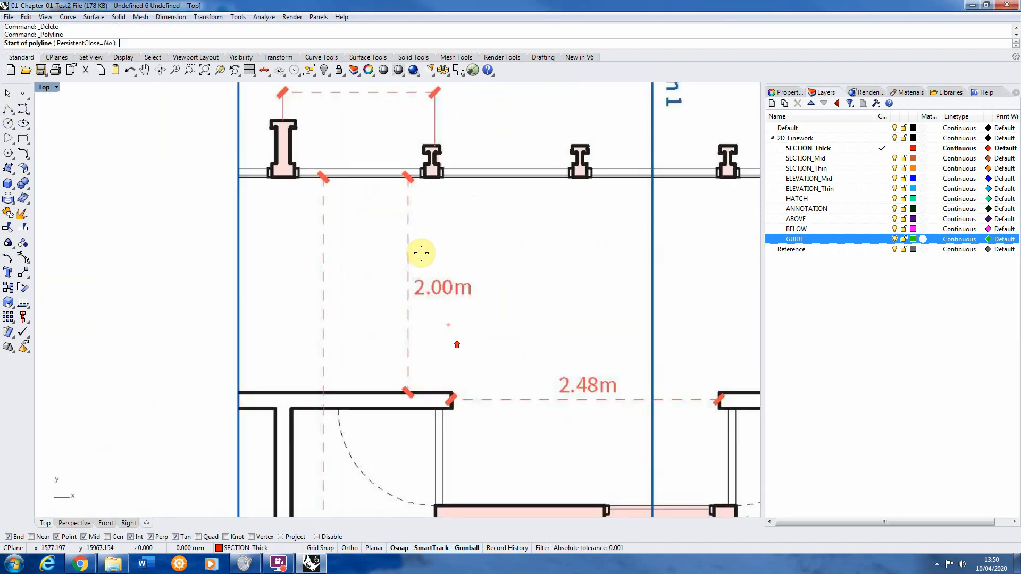
{"action": "left_click", "coordinate": [407, 177]}
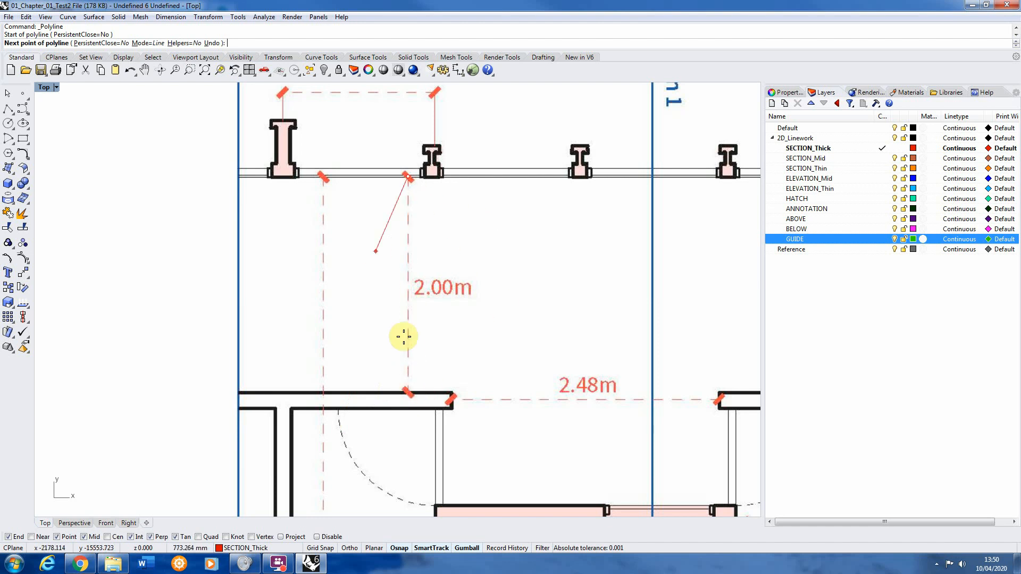
{"action": "scroll", "coordinate": [341, 290], "scroll_direction": "down", "scroll_amount": 5}
{"action": "key", "text": "Escape"}
{"action": "scroll", "coordinate": [342, 280], "scroll_direction": "down", "scroll_amount": 6}
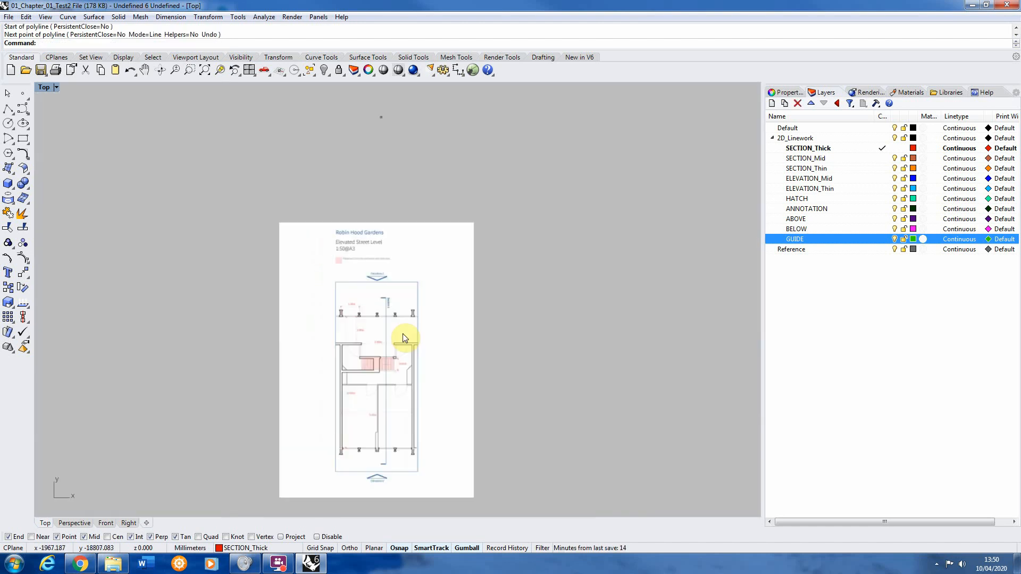
Assign the floor plan picture to the Reference layer.
{"action": "scroll", "coordinate": [358, 337], "scroll_direction": "up", "scroll_amount": 2}
{"action": "scroll", "coordinate": [365, 375], "scroll_direction": "up", "scroll_amount": 1}
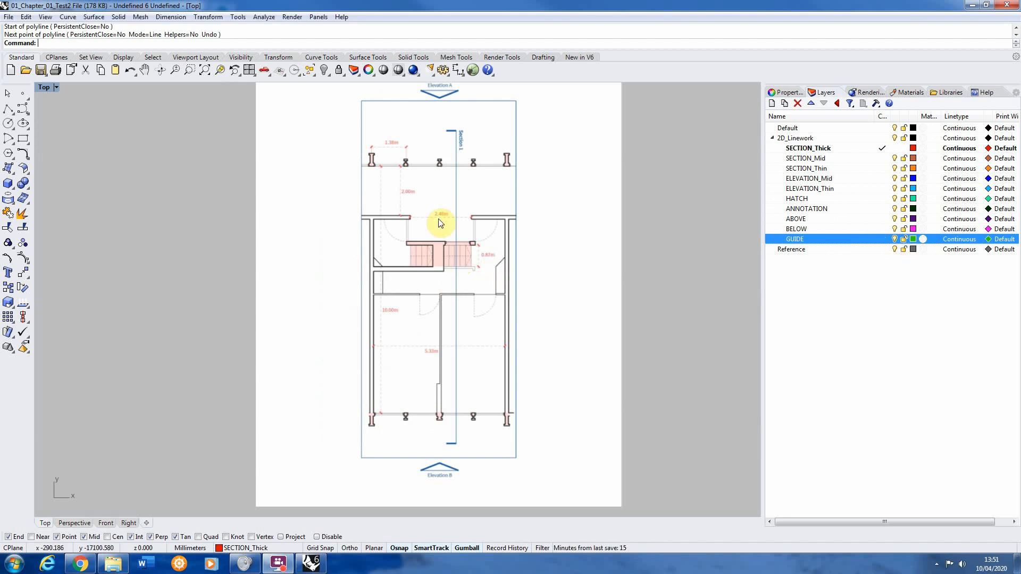
{"action": "left_click", "coordinate": [437, 184]}
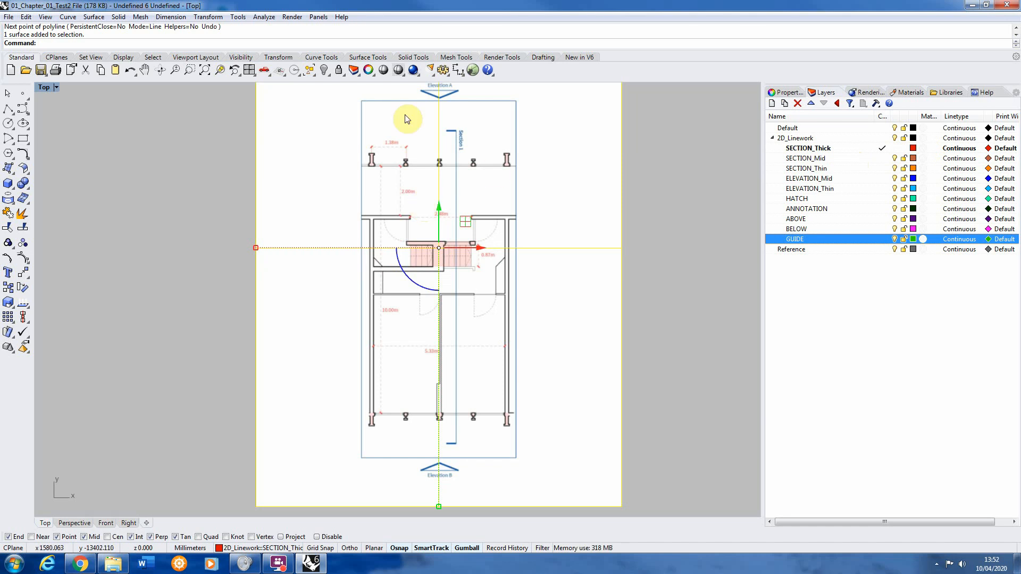
{"action": "scroll", "coordinate": [420, 332], "scroll_direction": "down", "scroll_amount": 5}
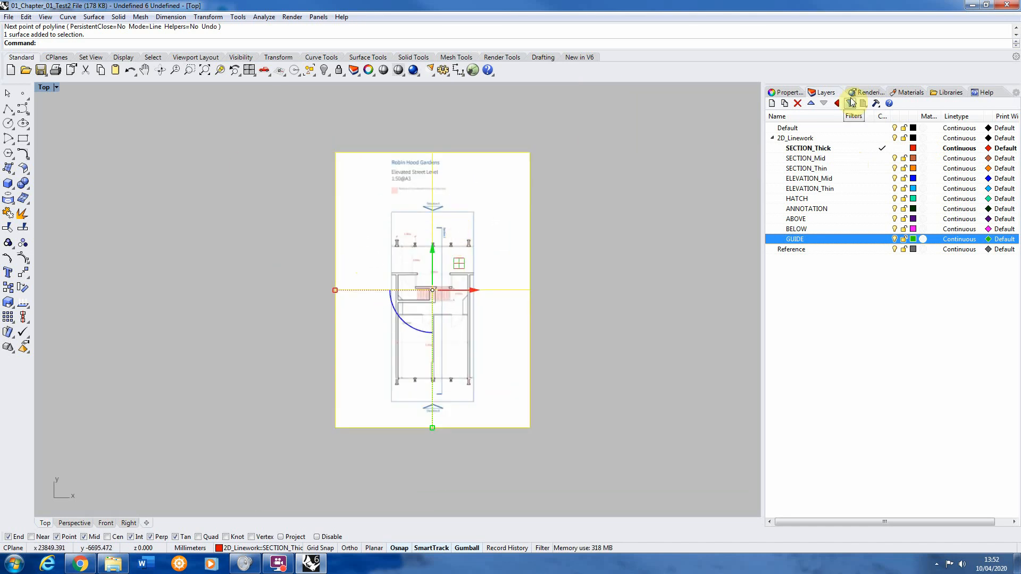
{"action": "left_click", "coordinate": [788, 93]}
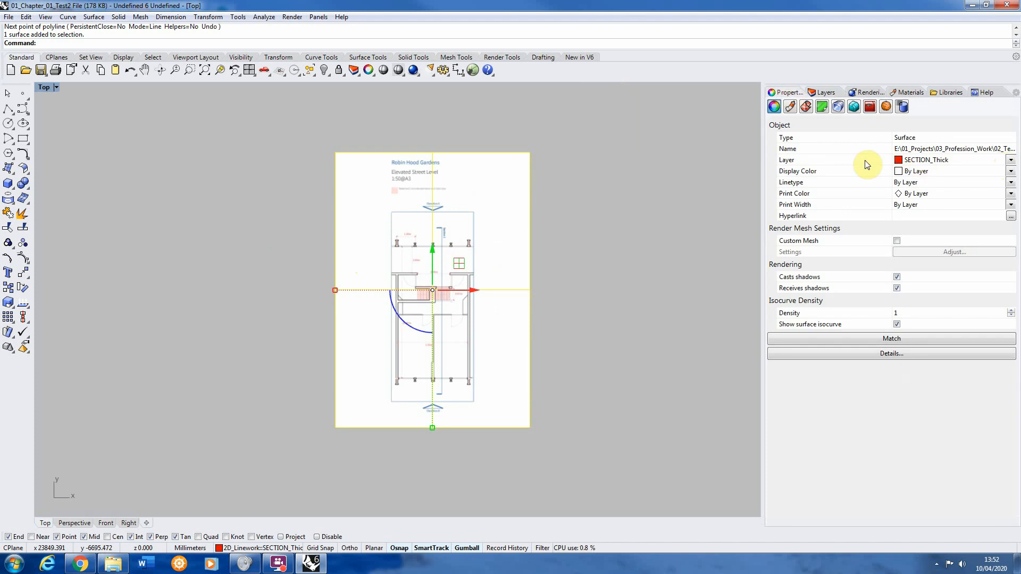
{"action": "left_click", "coordinate": [1012, 163]}
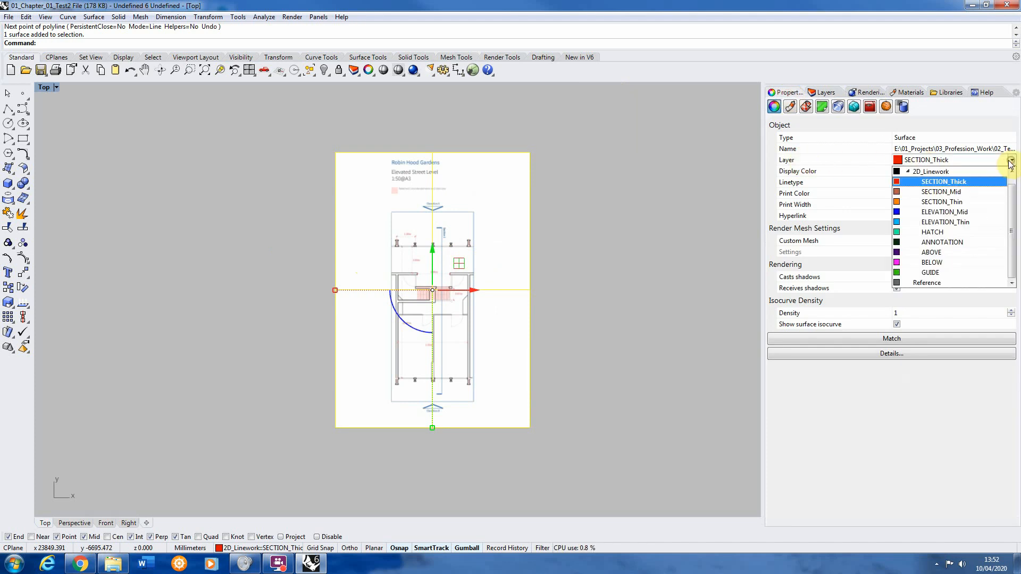
{"action": "left_click", "coordinate": [922, 283]}
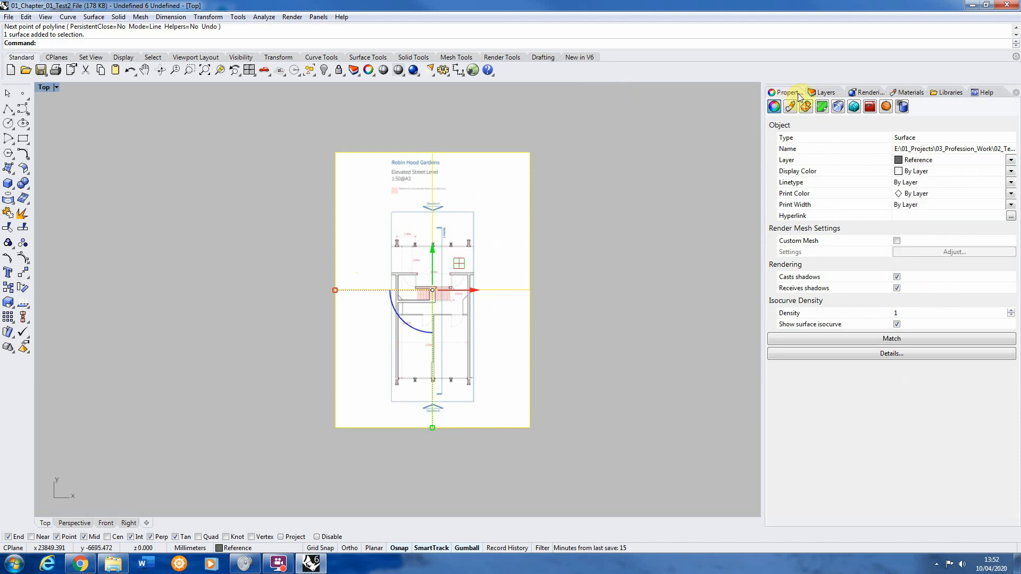
Switch the Reference layer's visibility off and on to check that it controls the plan picture.
{"action": "left_click", "coordinate": [823, 92]}
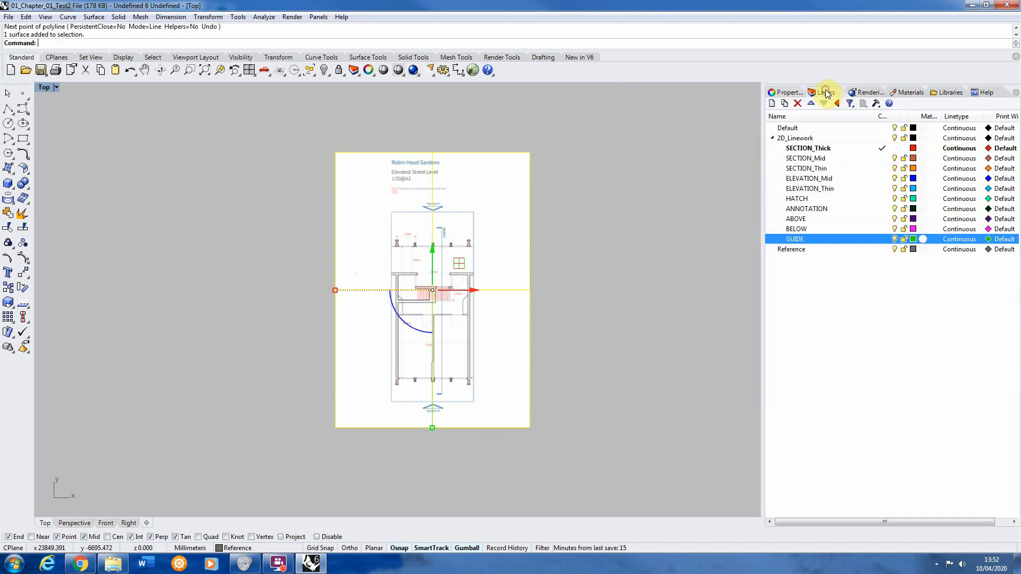
{"action": "left_click", "coordinate": [894, 249]}
{"action": "left_click", "coordinate": [895, 249]}
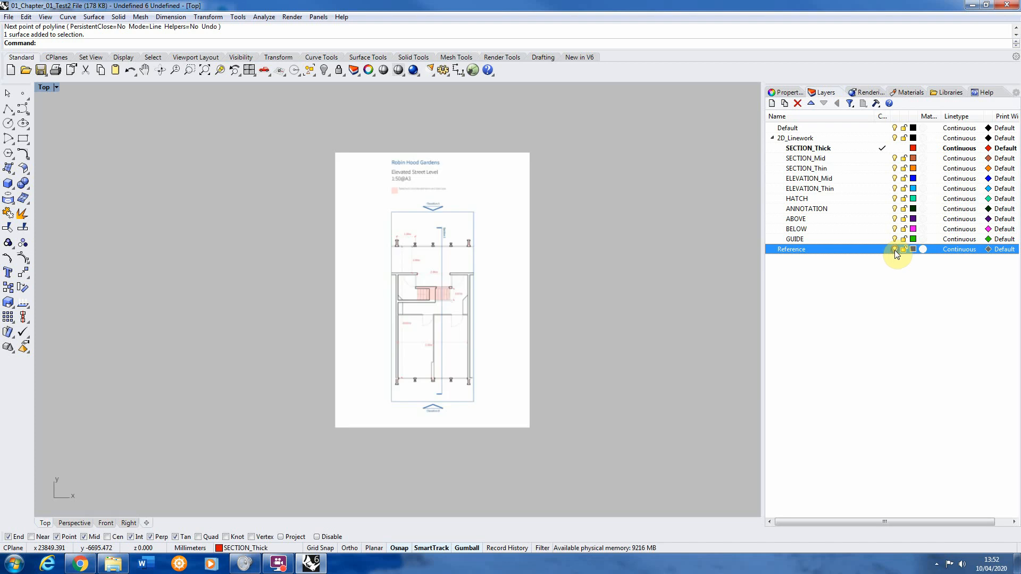
{"action": "left_click", "coordinate": [894, 249]}
{"action": "left_click", "coordinate": [895, 249]}
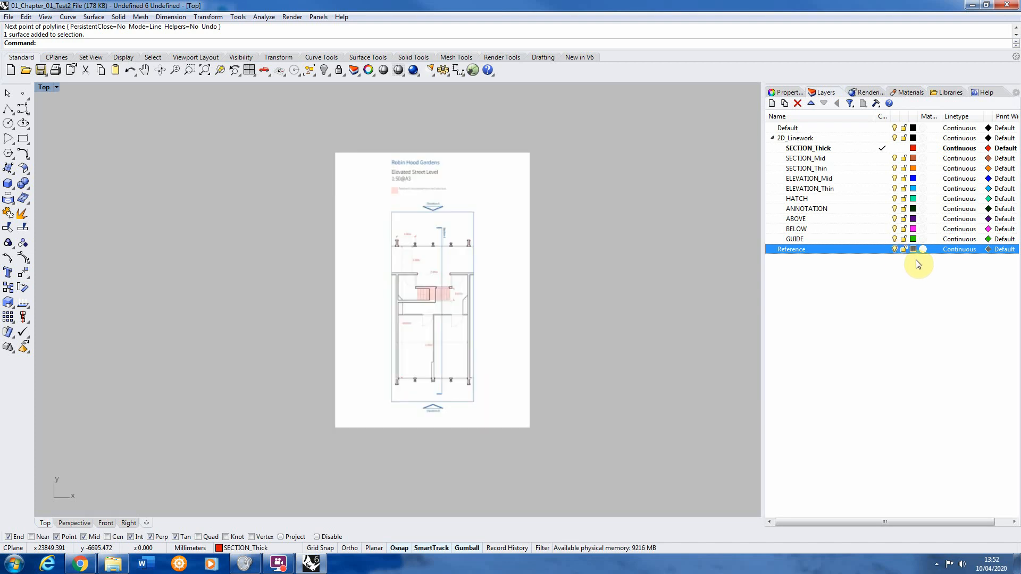
Lock the Reference layer and test with crossing selections over the plan picture that it cannot be selected.
{"action": "left_click", "coordinate": [903, 250]}
{"action": "left_click_drag", "start_coordinate": [611, 144], "coordinate": [252, 407]}
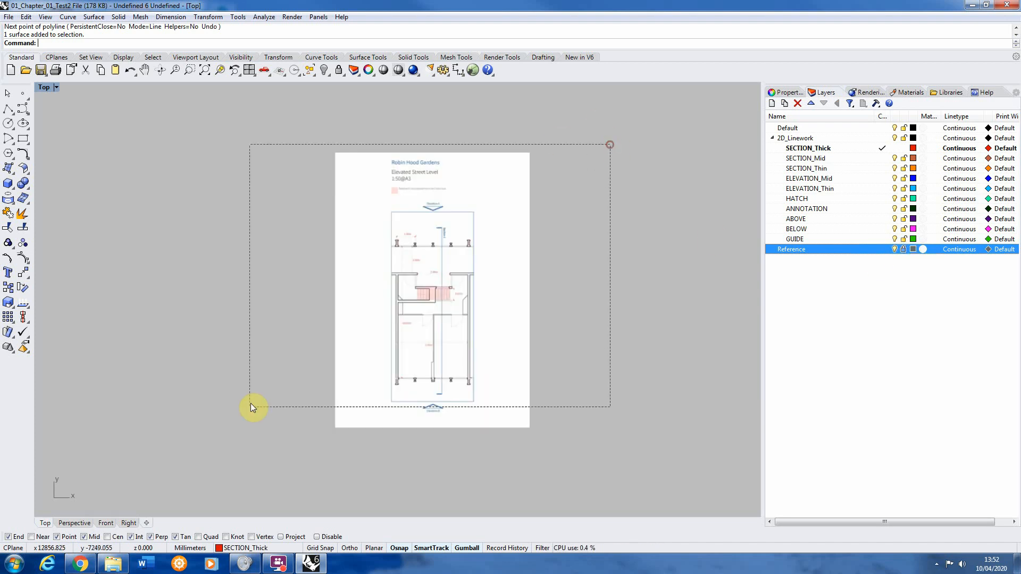
{"action": "left_click_drag", "start_coordinate": [552, 219], "coordinate": [314, 419]}
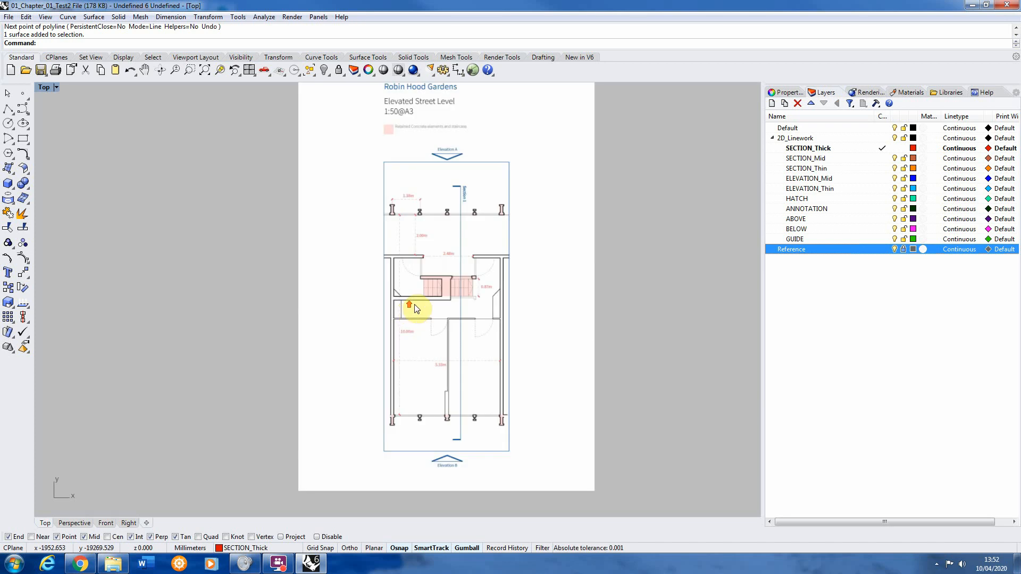
{"action": "scroll", "coordinate": [407, 308], "scroll_direction": "up", "scroll_amount": 3}
{"action": "scroll", "coordinate": [439, 386], "scroll_direction": "up", "scroll_amount": 2}
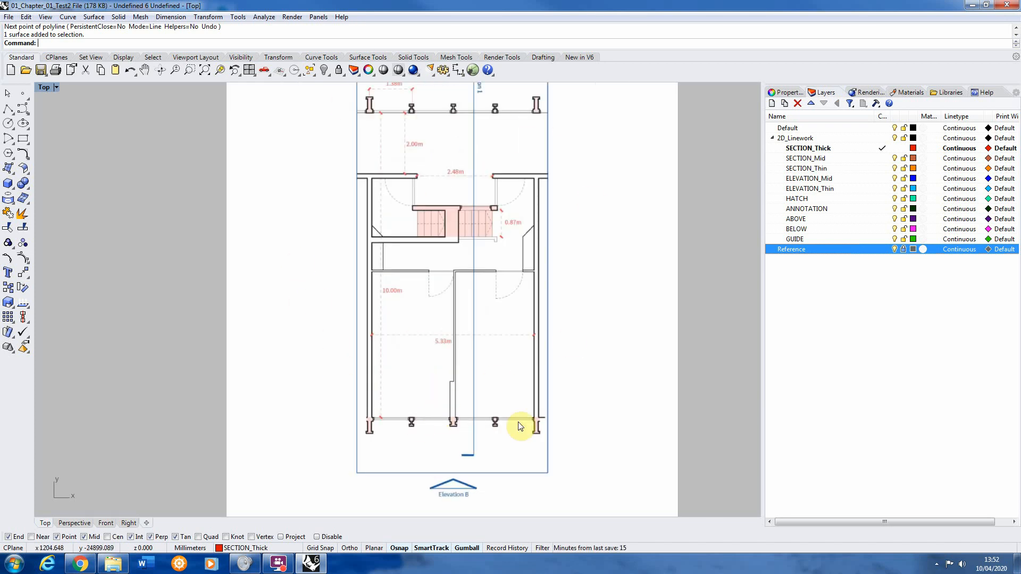
{"action": "scroll", "coordinate": [446, 349], "scroll_direction": "down", "scroll_amount": 2}
{"action": "scroll", "coordinate": [438, 274], "scroll_direction": "up", "scroll_amount": 2}
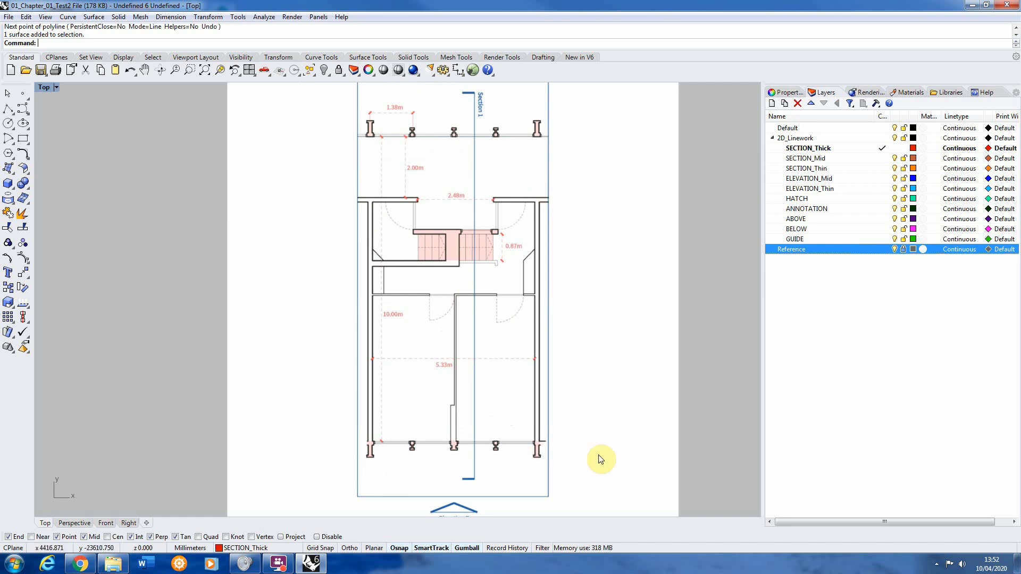
Draw a freehand practice polyline loop with six corners in the empty area beside the floor plan, and delete it.
{"action": "left_click", "coordinate": [9, 110]}
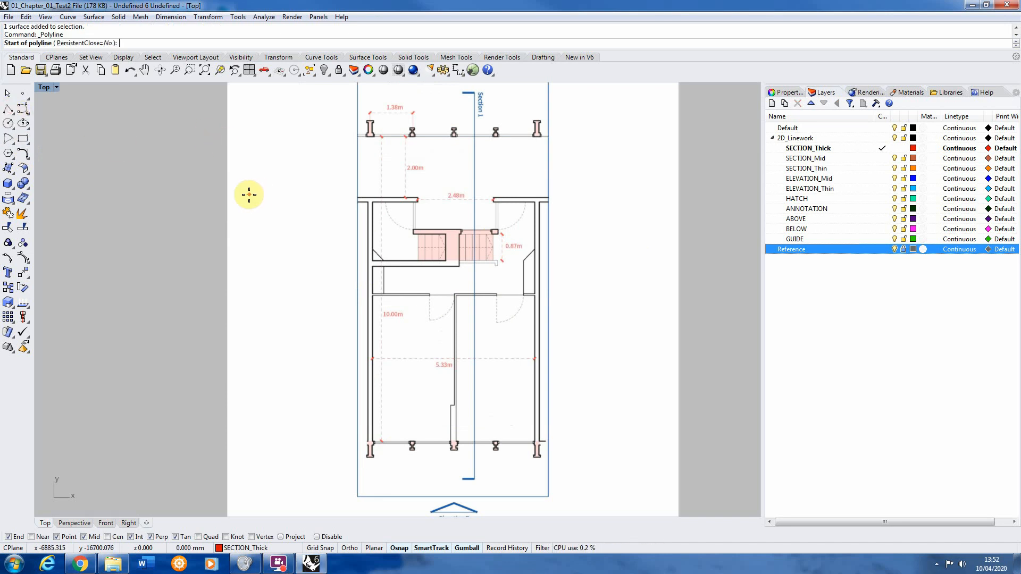
{"action": "left_click", "coordinate": [146, 196]}
{"action": "left_click", "coordinate": [217, 150]}
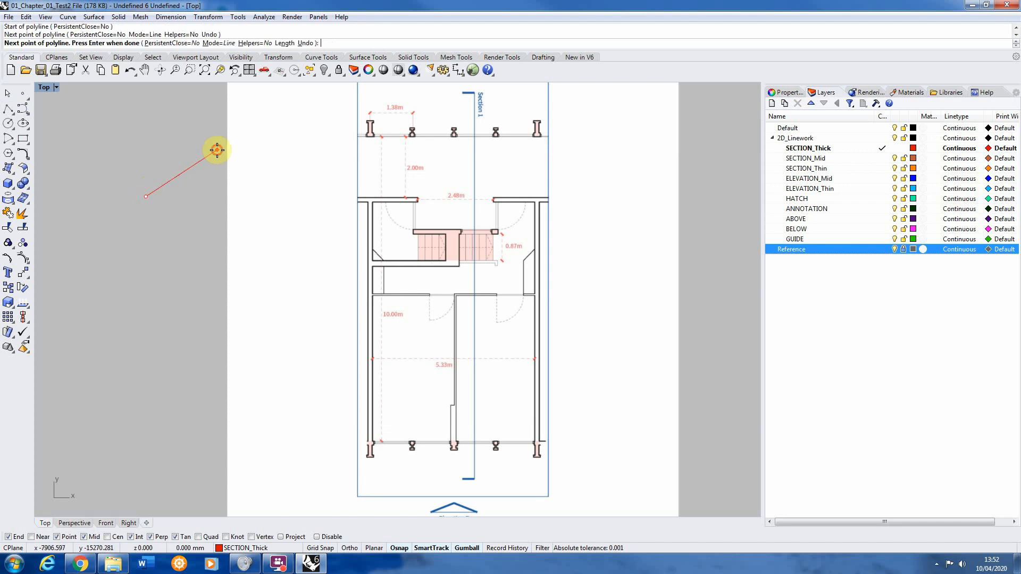
{"action": "left_click", "coordinate": [304, 131]}
{"action": "left_click", "coordinate": [330, 159]}
{"action": "left_click", "coordinate": [314, 229]}
{"action": "left_click", "coordinate": [261, 271]}
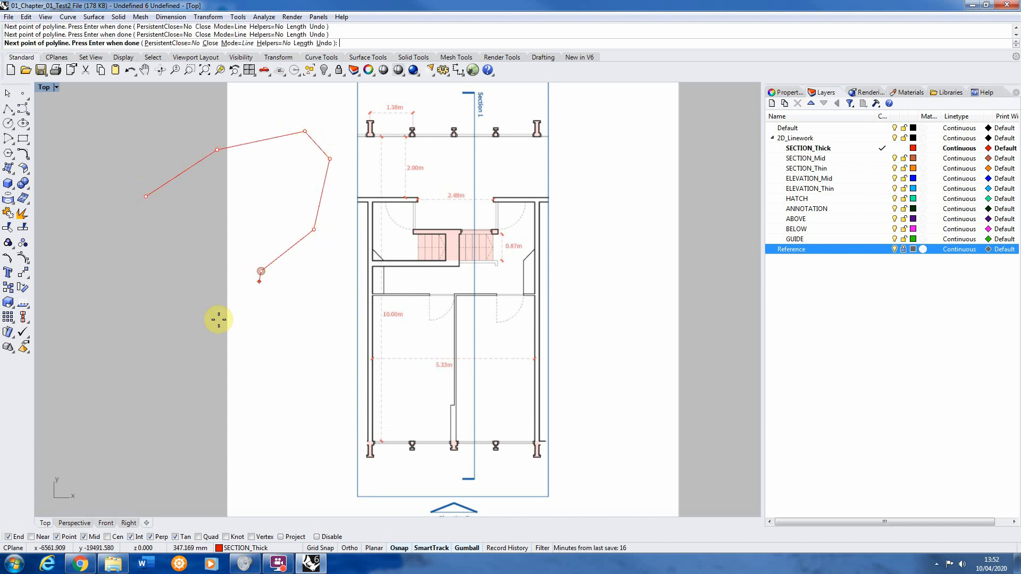
{"action": "left_click", "coordinate": [142, 205]}
{"action": "left_click_drag", "start_coordinate": [269, 200], "coordinate": [198, 227]}
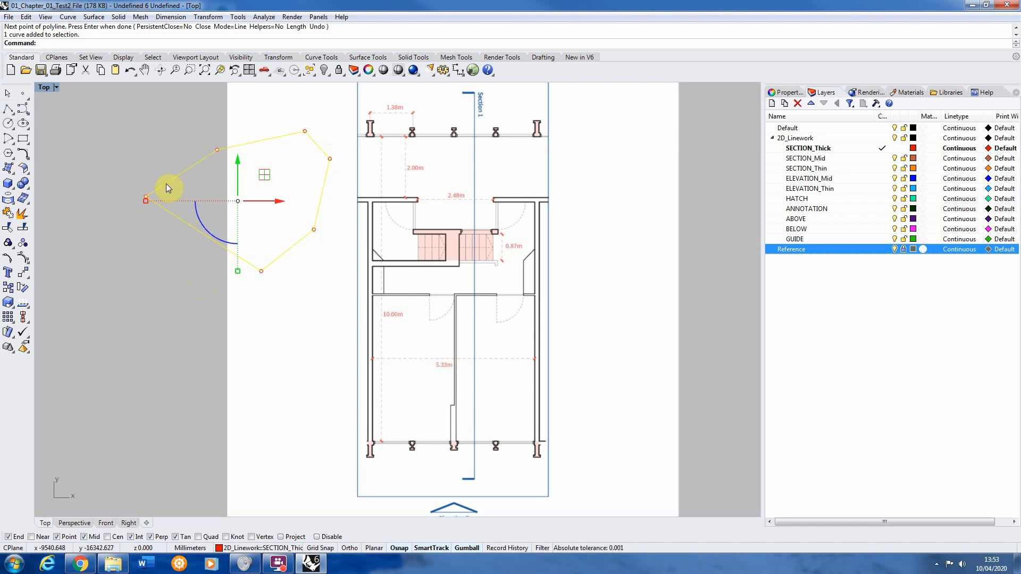
{"action": "key", "text": "Delete"}
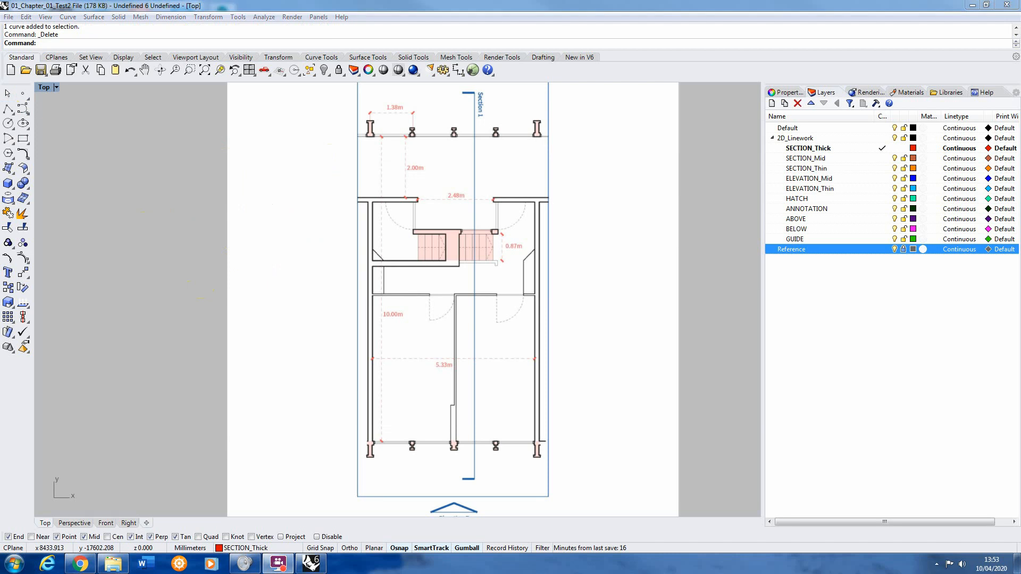
Start a polyline on the SECTION_Thick layer at the upper-left inner wall corner of the flat, just below the walkway wall.
{"action": "left_click", "coordinate": [8, 108]}
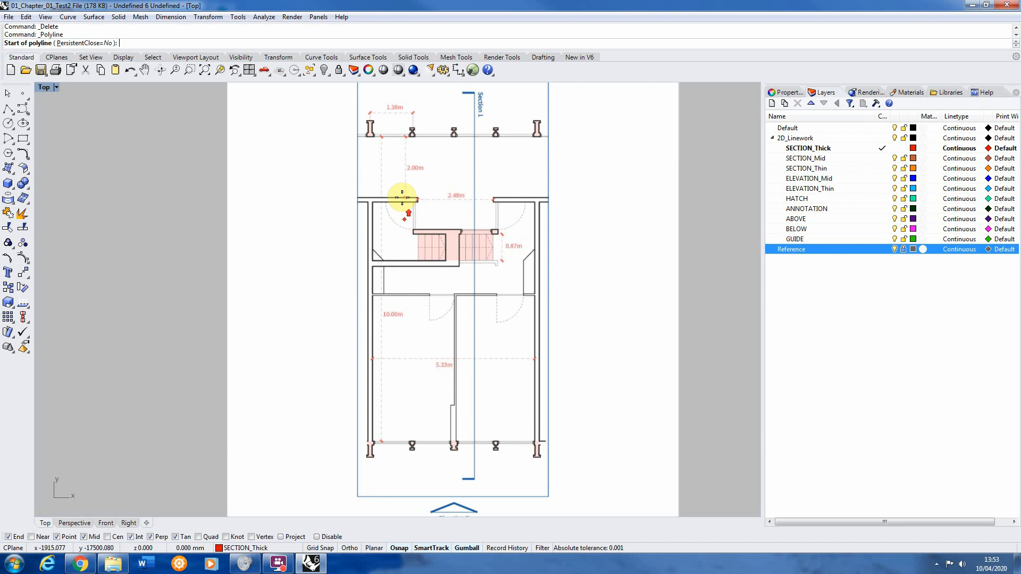
{"action": "scroll", "coordinate": [439, 205], "scroll_direction": "up", "scroll_amount": 5}
{"action": "scroll", "coordinate": [542, 202], "scroll_direction": "up", "scroll_amount": 2}
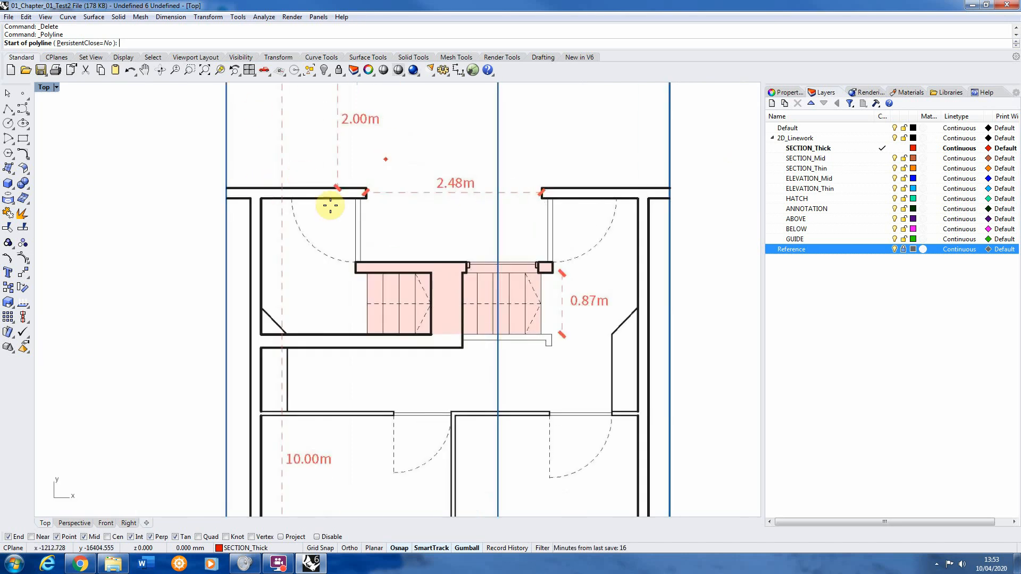
{"action": "scroll", "coordinate": [255, 197], "scroll_direction": "up", "scroll_amount": 5}
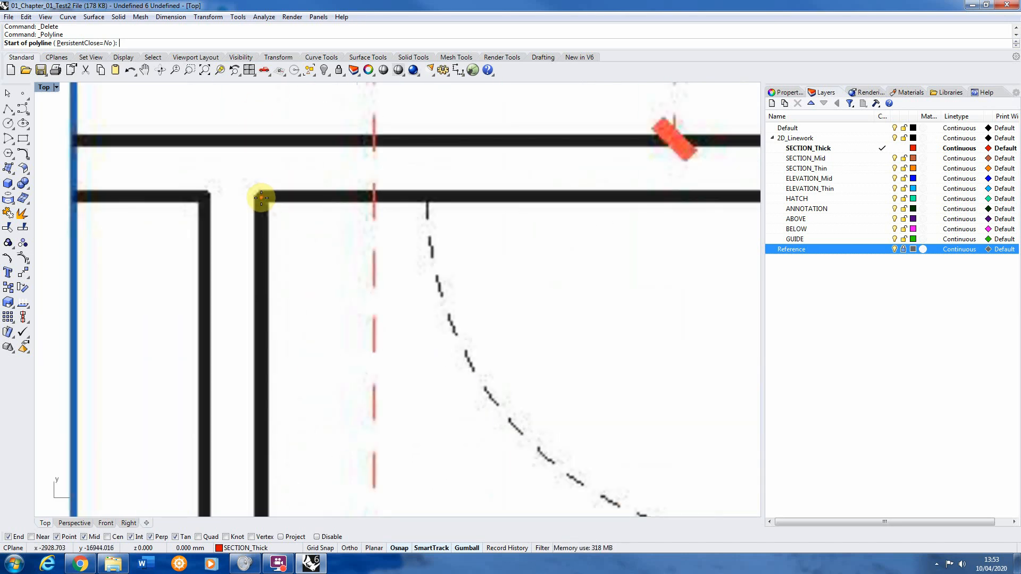
{"action": "left_click", "coordinate": [263, 198]}
Draw the polyline's first segment 5200 mm horizontally with Ortho, along the walkway wall towards the opposite party wall.
{"action": "scroll", "coordinate": [205, 217], "scroll_direction": "down", "scroll_amount": 8}
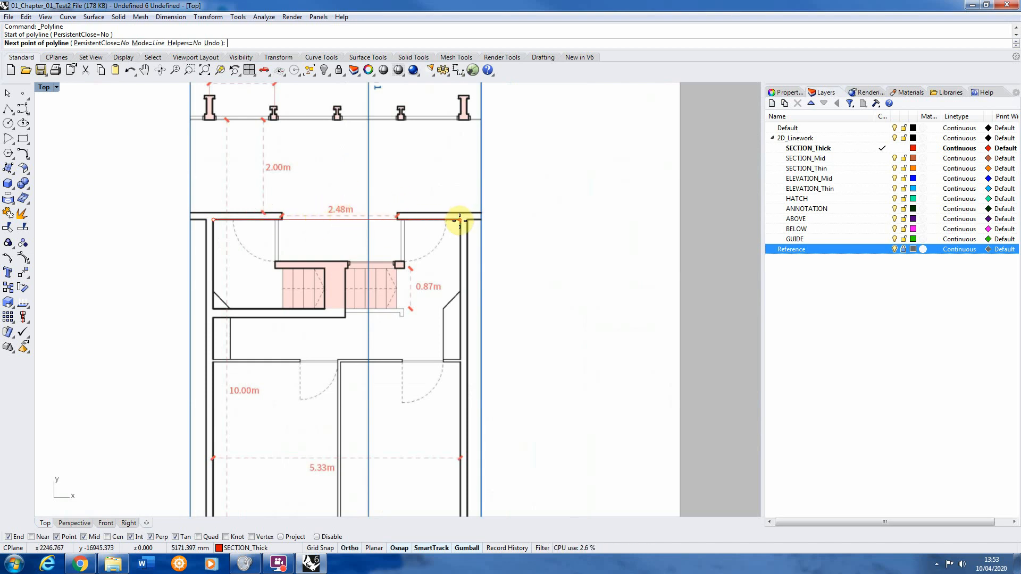
{"action": "scroll", "coordinate": [461, 221], "scroll_direction": "up", "scroll_amount": 6}
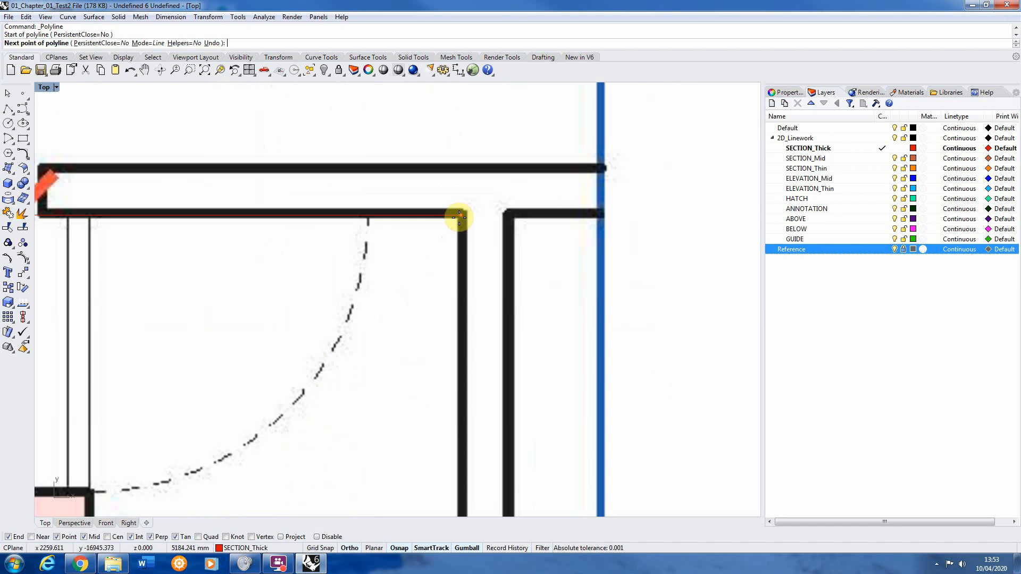
{"action": "scroll", "coordinate": [460, 215], "scroll_direction": "down", "scroll_amount": 7}
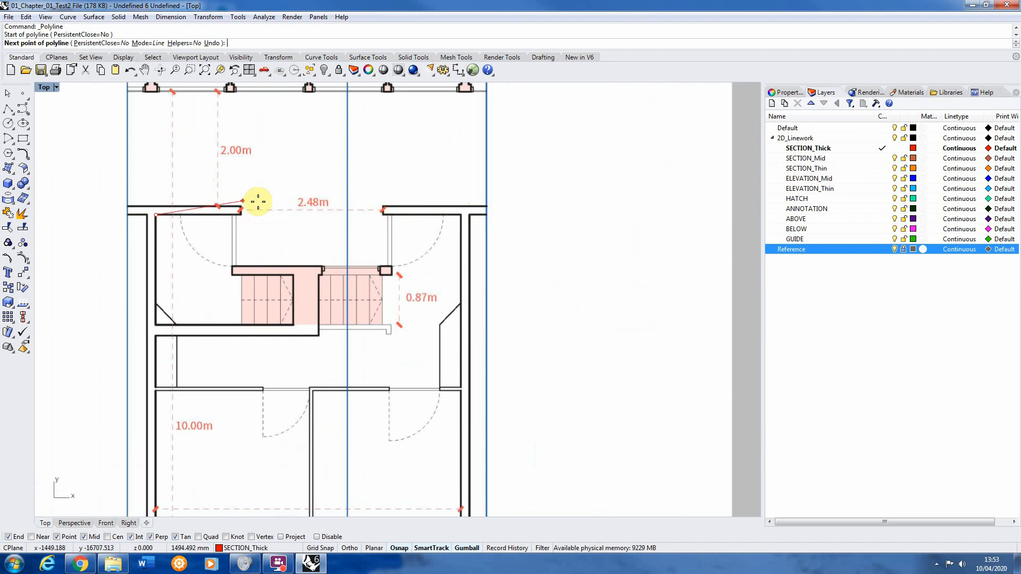
{"action": "scroll", "coordinate": [476, 205], "scroll_direction": "up", "scroll_amount": 5}
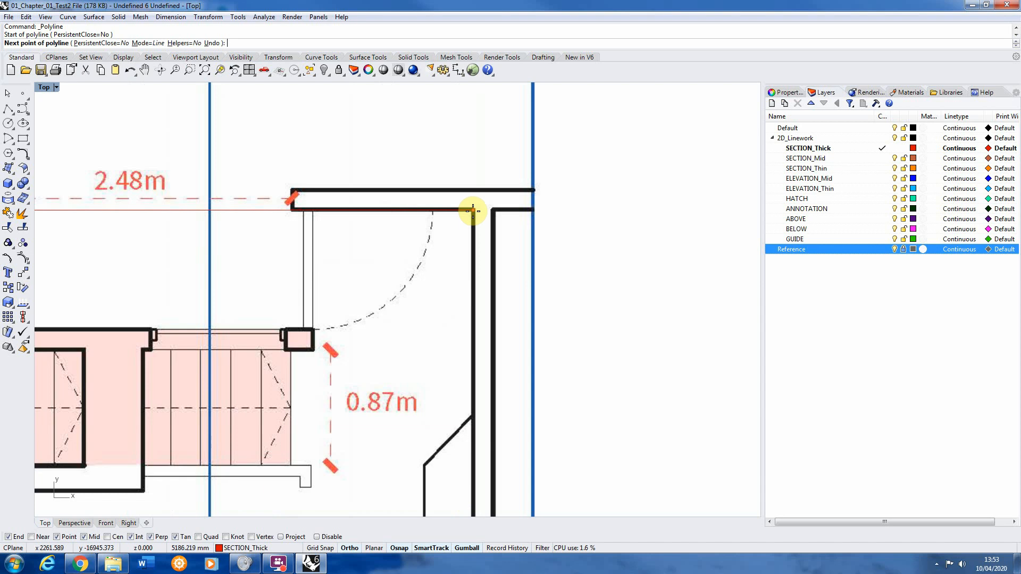
{"action": "key", "text": "F8"}
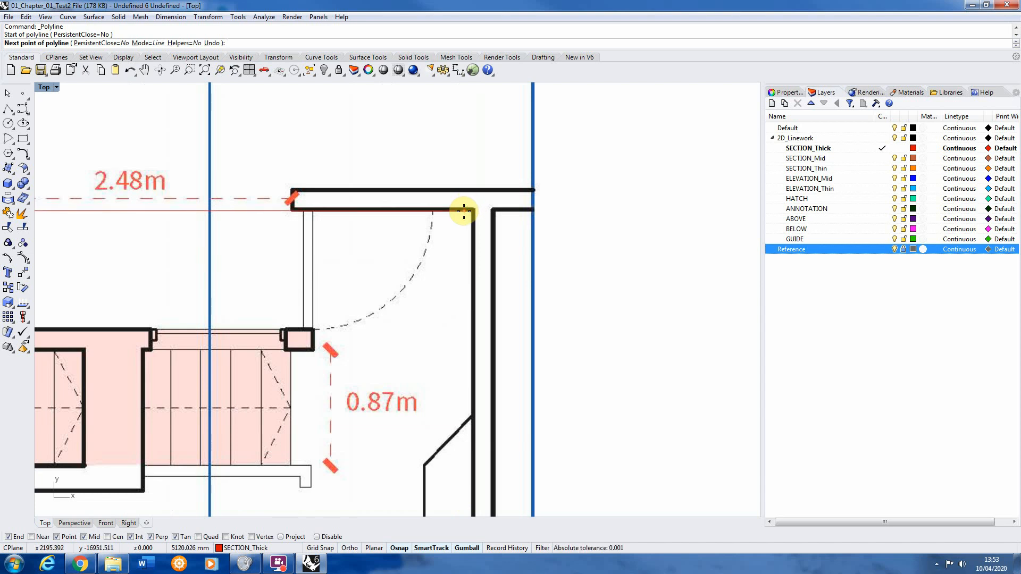
{"action": "key", "text": "F8"}
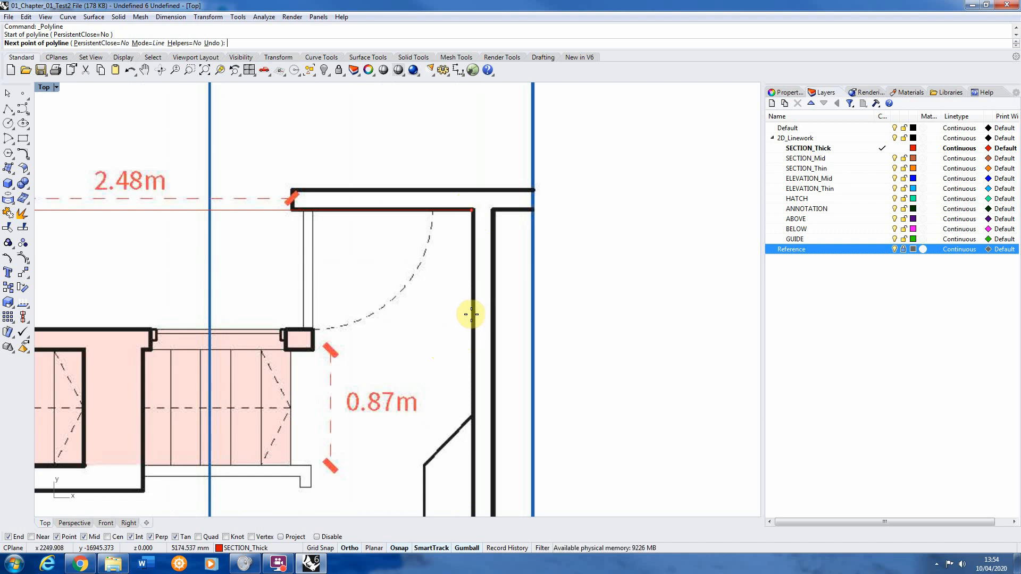
{"action": "type", "text": "5"}
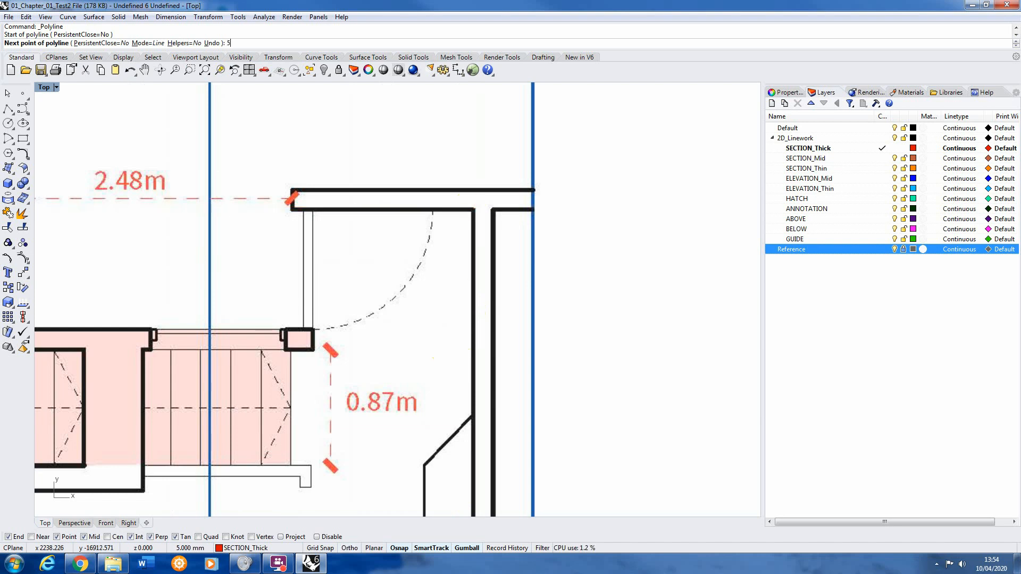
{"action": "type", "text": "200"}
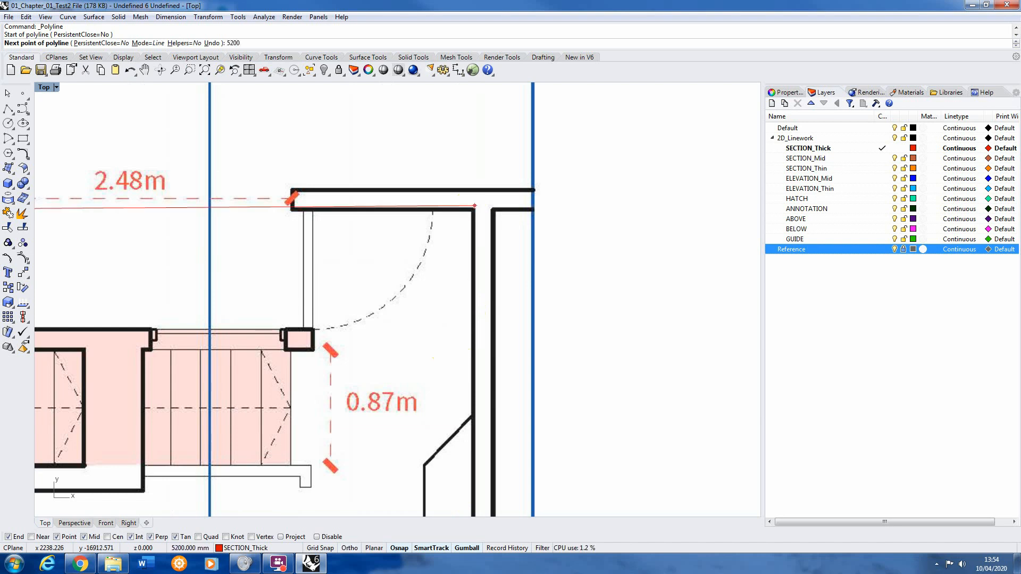
{"action": "key", "text": "Return"}
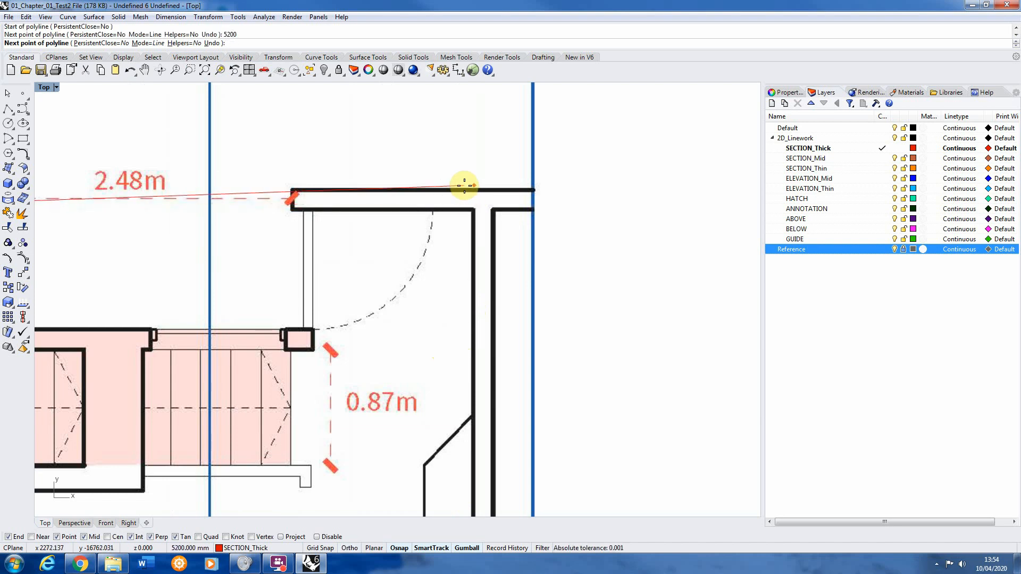
{"action": "key", "text": "F8"}
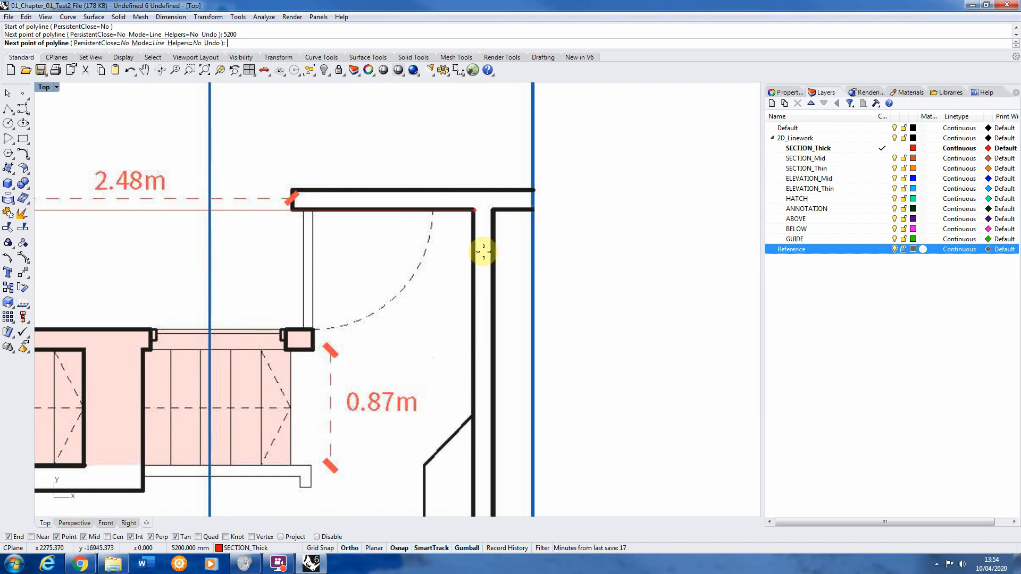
{"action": "left_click", "coordinate": [497, 229]}
Draw the second polyline segment 7650 mm straight down along the right party wall, constrained with Ortho.
{"action": "scroll", "coordinate": [533, 326], "scroll_direction": "down", "scroll_amount": 3}
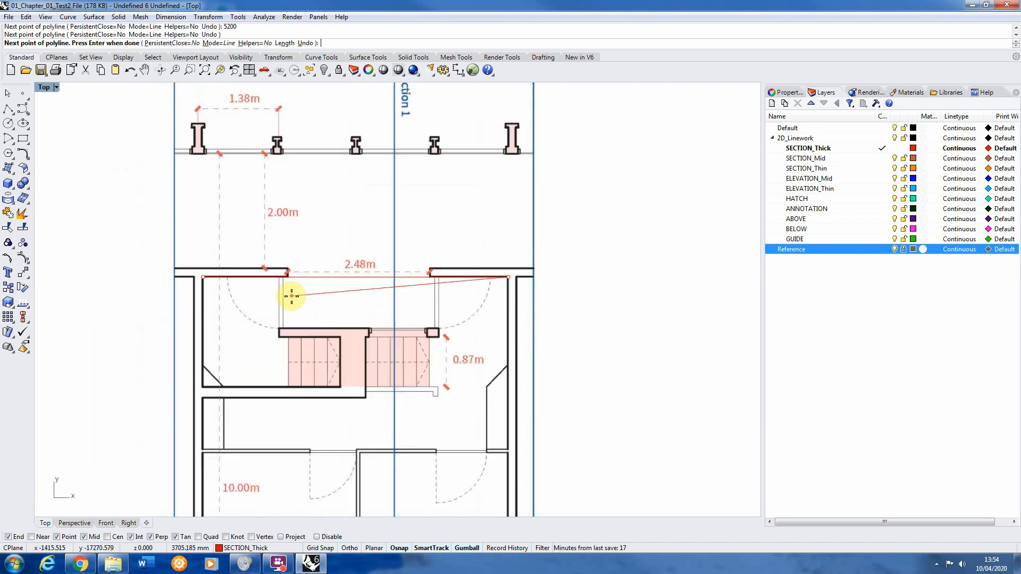
{"action": "left_click", "coordinate": [204, 276]}
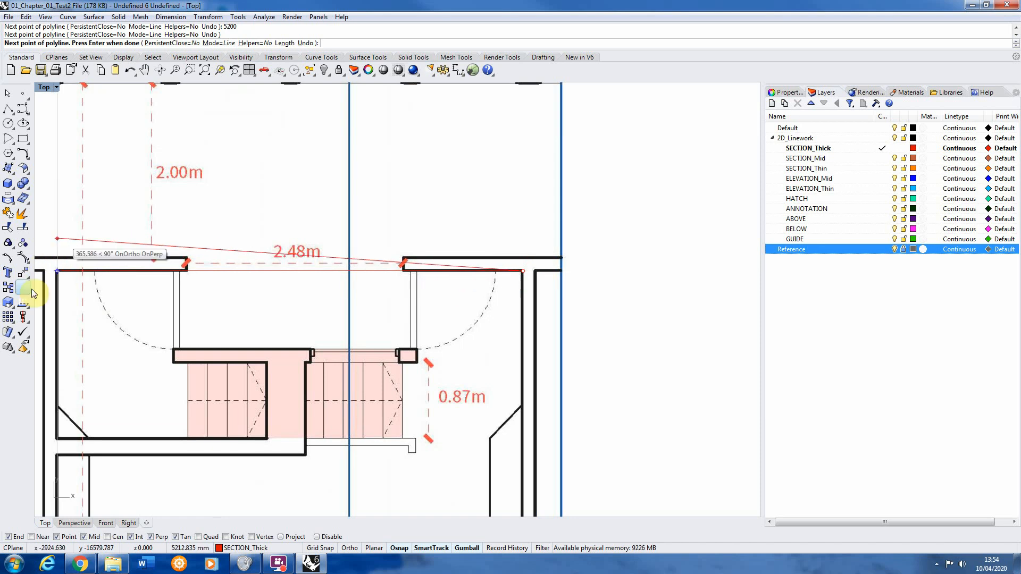
{"action": "scroll", "coordinate": [175, 223], "scroll_direction": "down", "scroll_amount": 3}
{"action": "scroll", "coordinate": [414, 232], "scroll_direction": "down", "scroll_amount": 3}
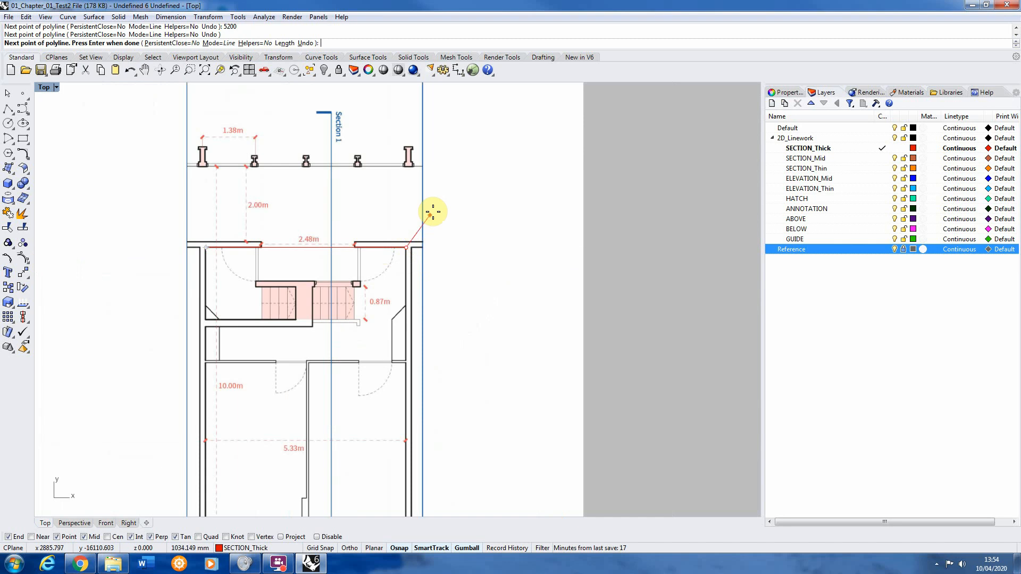
{"action": "scroll", "coordinate": [432, 210], "scroll_direction": "down", "scroll_amount": 3}
{"action": "scroll", "coordinate": [410, 342], "scroll_direction": "up", "scroll_amount": 3}
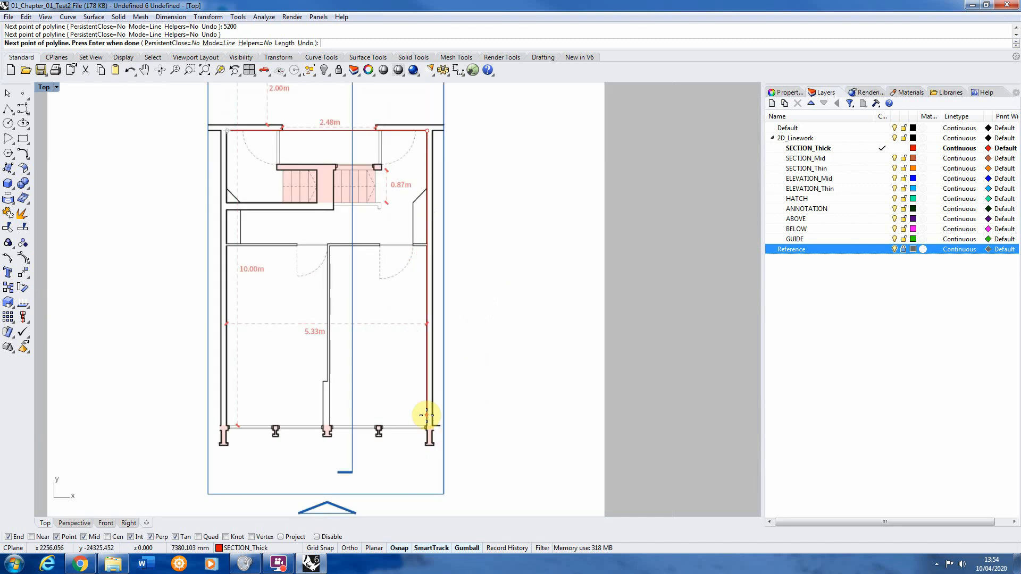
{"action": "scroll", "coordinate": [427, 426], "scroll_direction": "up", "scroll_amount": 5}
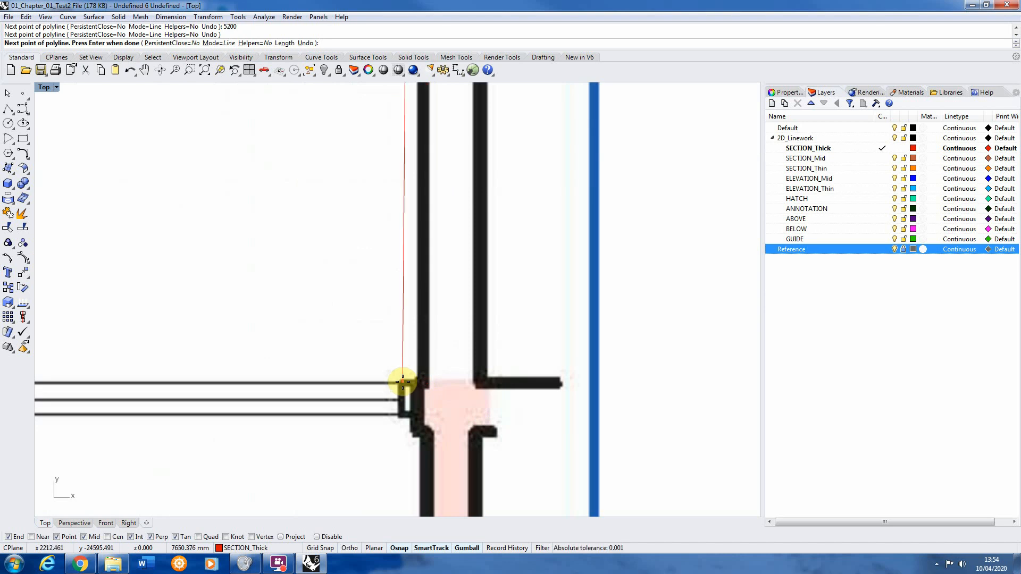
{"action": "type", "text": "76"}
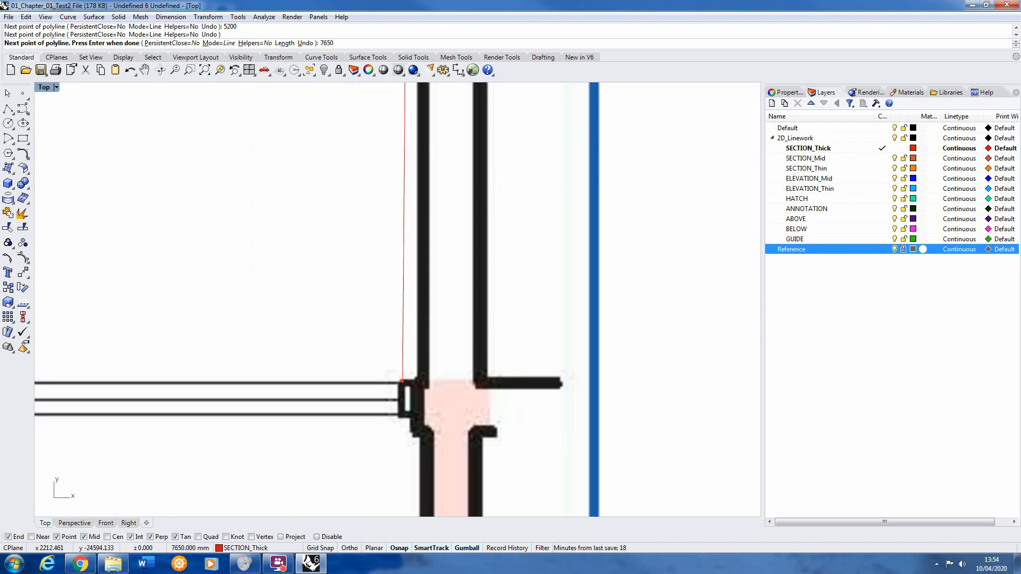
{"action": "type", "text": "50"}
{"action": "key", "text": "Return"}
{"action": "key", "text": "F8"}
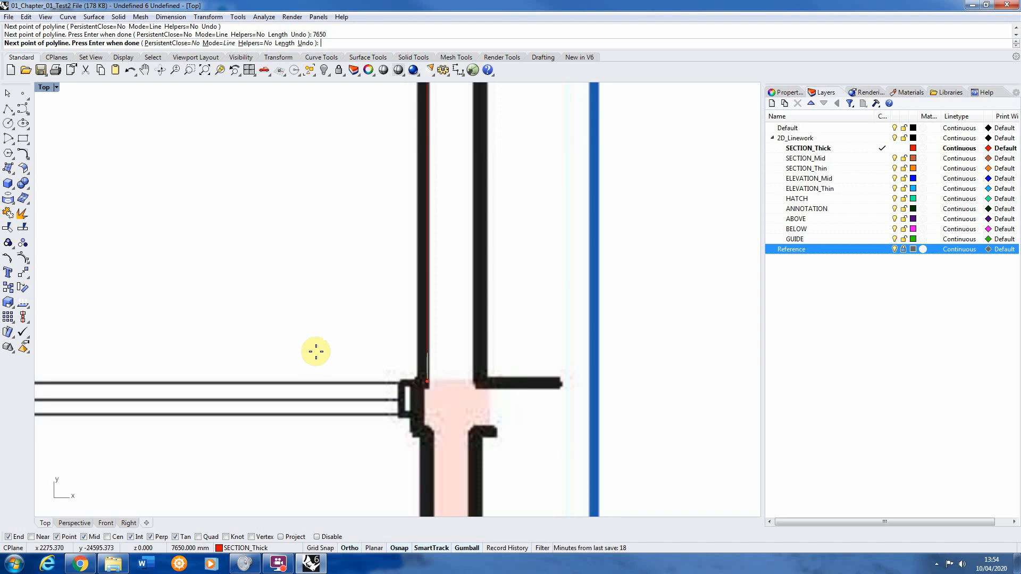
{"action": "left_click", "coordinate": [366, 418]}
Draw the lower edge to a point aligned below the polyline's start corner, and close the outline at that start corner.
{"action": "scroll", "coordinate": [505, 412], "scroll_direction": "down", "scroll_amount": 10}
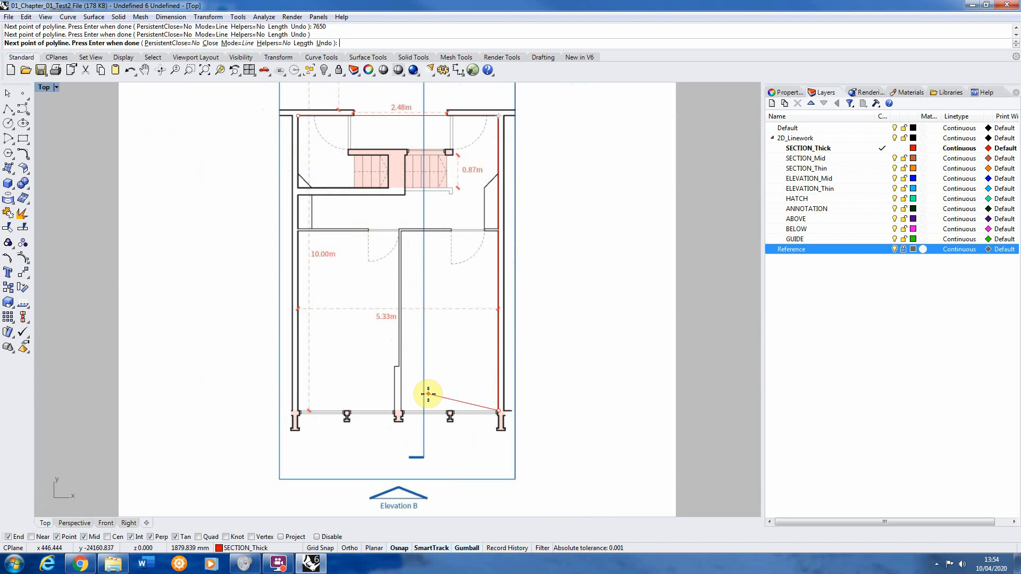
{"action": "key", "text": "F8"}
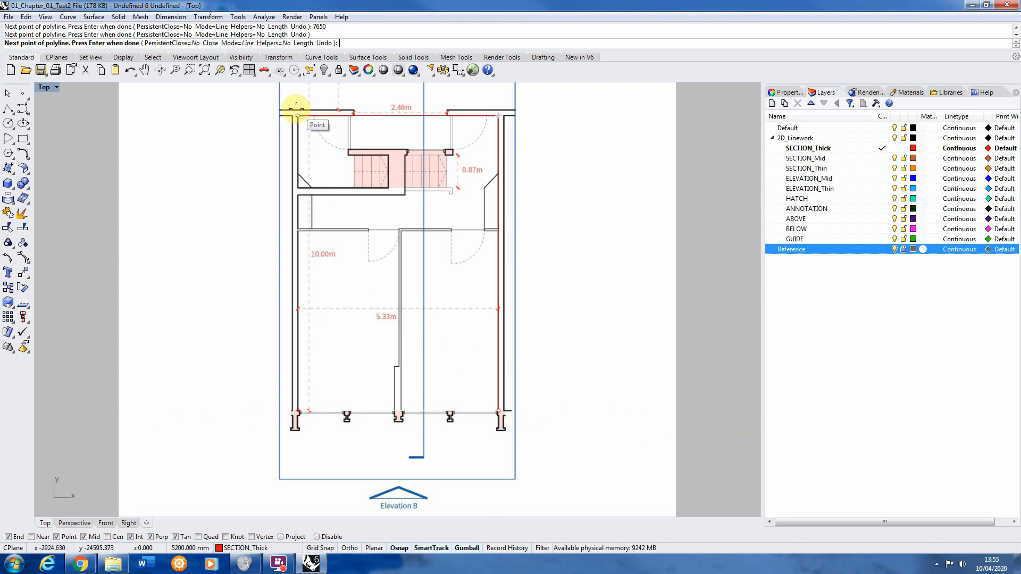
{"action": "left_click", "coordinate": [296, 112]}
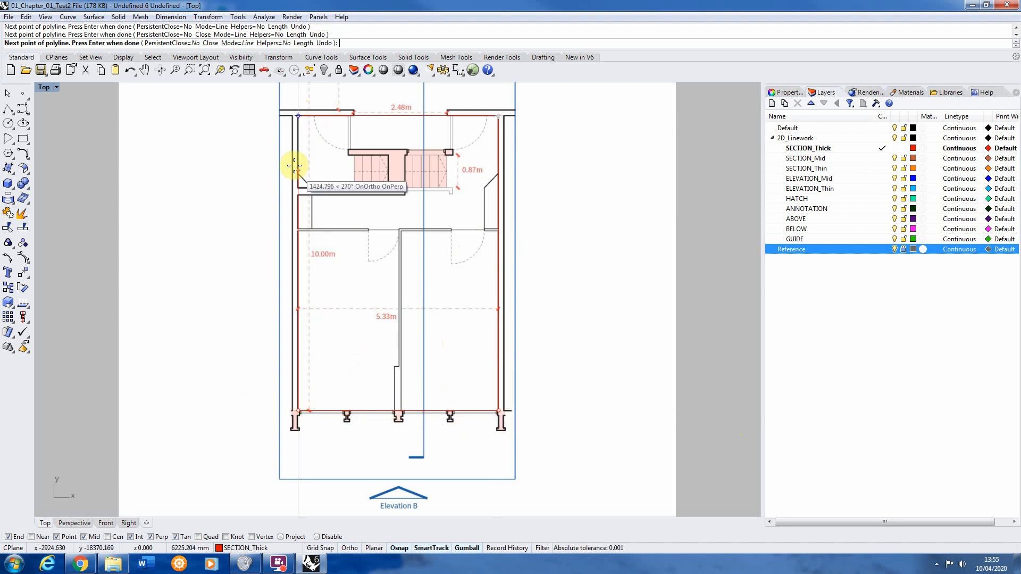
{"action": "left_click", "coordinate": [298, 112]}
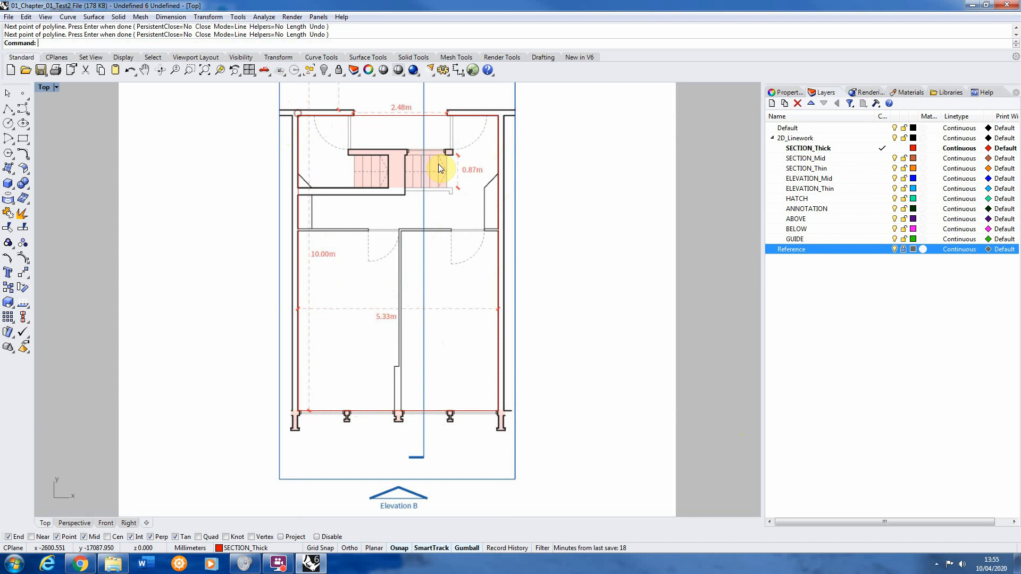
Select the closed outline and temporarily hide the Reference layer to check the traced rectangle without the plan picture.
{"action": "left_click", "coordinate": [410, 116]}
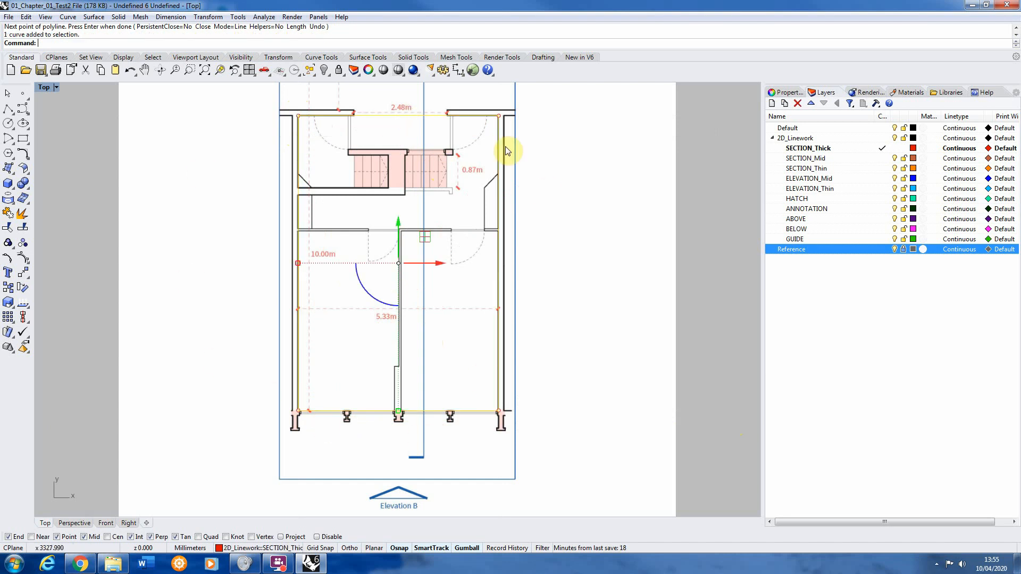
{"action": "left_click", "coordinate": [894, 249]}
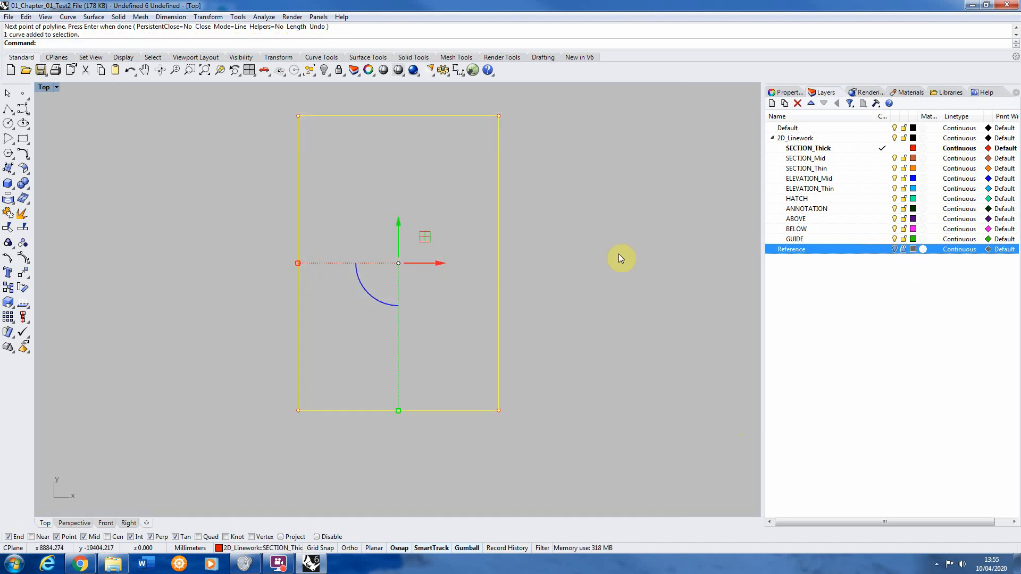
{"action": "left_click", "coordinate": [409, 136]}
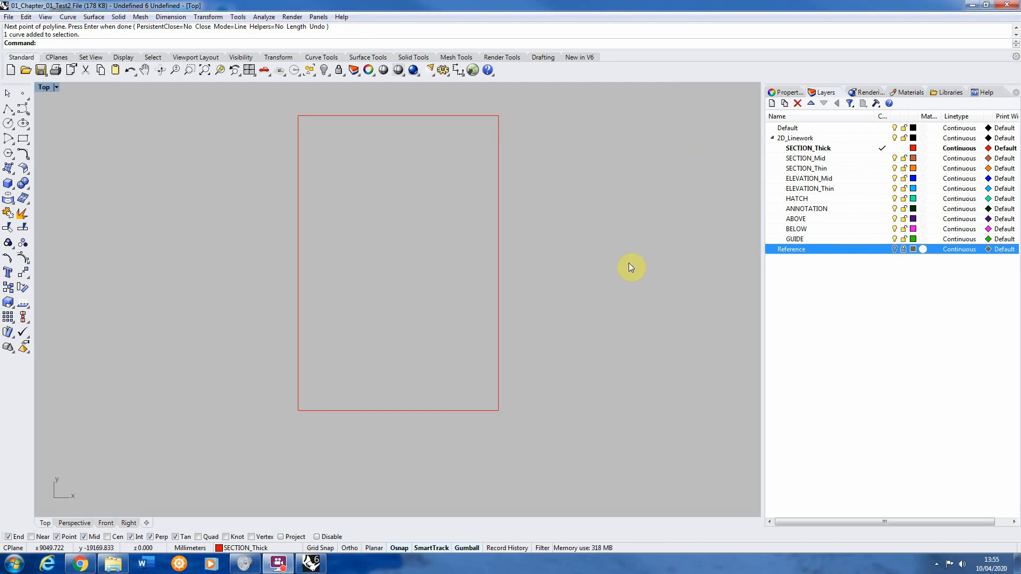
{"action": "left_click", "coordinate": [894, 249]}
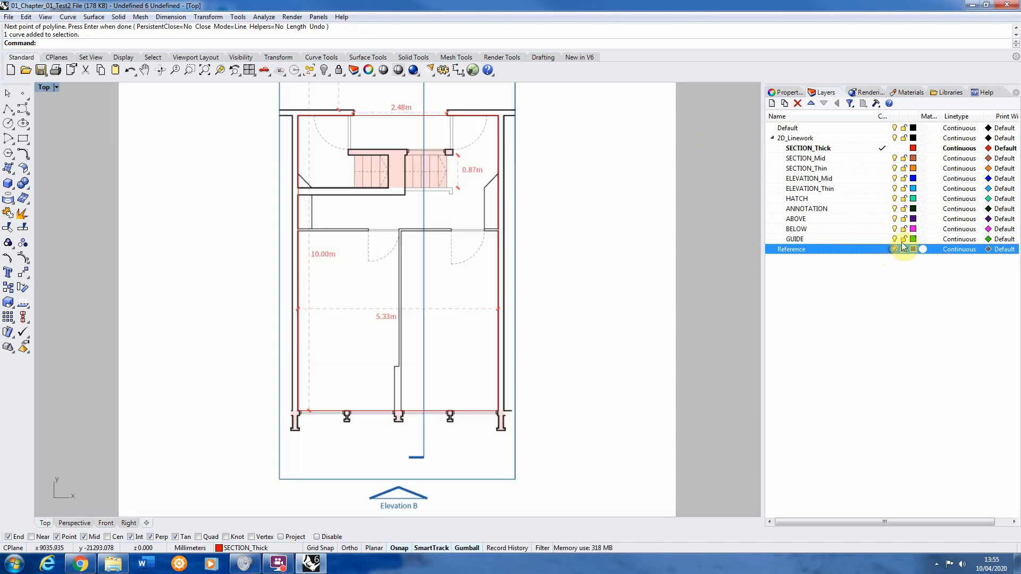
{"action": "left_click", "coordinate": [8, 108]}
{"action": "scroll", "coordinate": [272, 104], "scroll_direction": "up", "scroll_amount": 6}
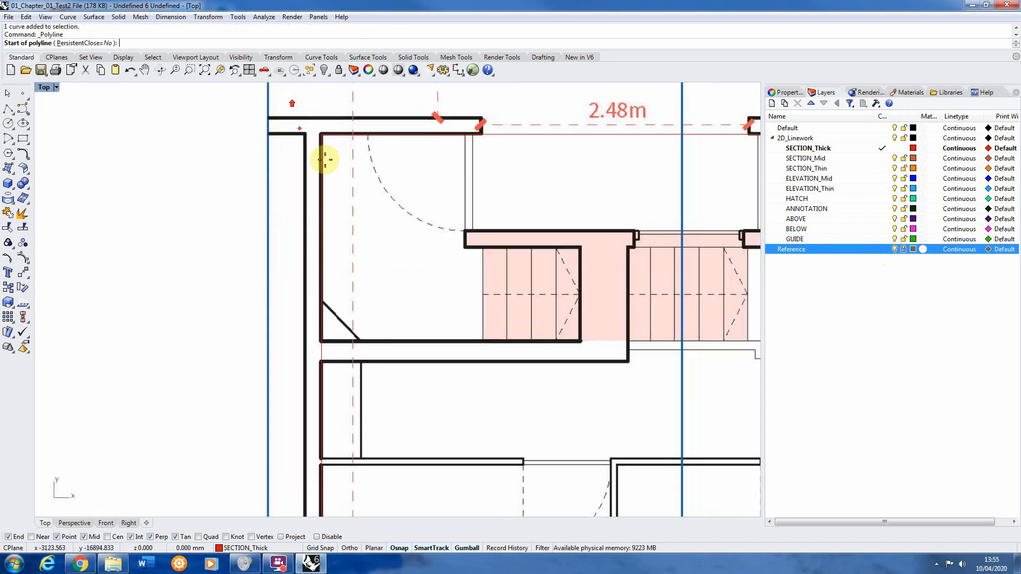
{"action": "scroll", "coordinate": [296, 113], "scroll_direction": "up", "scroll_amount": 1}
{"action": "left_click", "coordinate": [330, 117]}
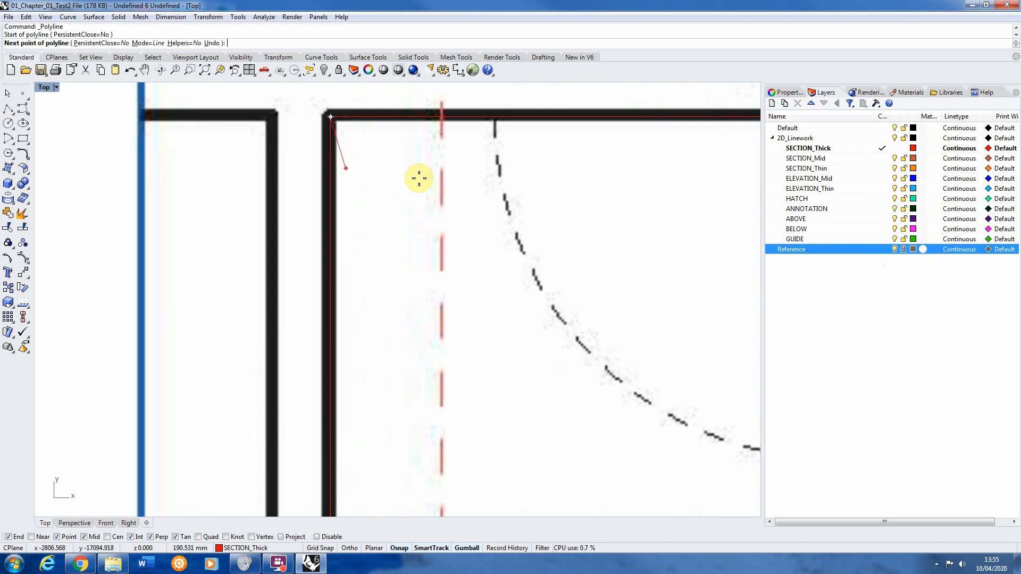
{"action": "scroll", "coordinate": [311, 173], "scroll_direction": "down", "scroll_amount": 4}
{"action": "key", "text": "Escape"}
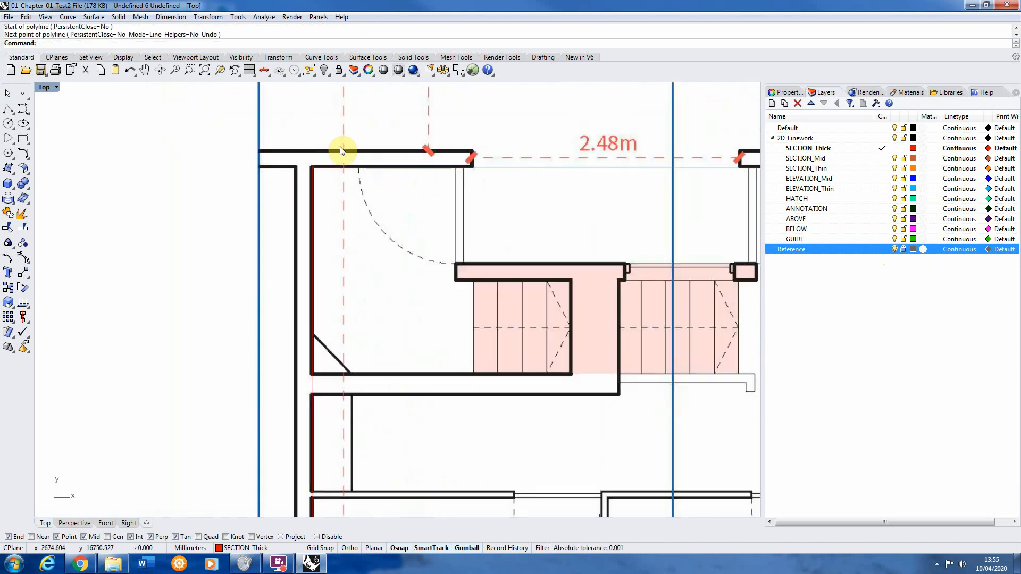
Offset the closed inner wall outline outward by 300 mm with sharp corners to form the outer wall line.
{"action": "left_click", "coordinate": [313, 168]}
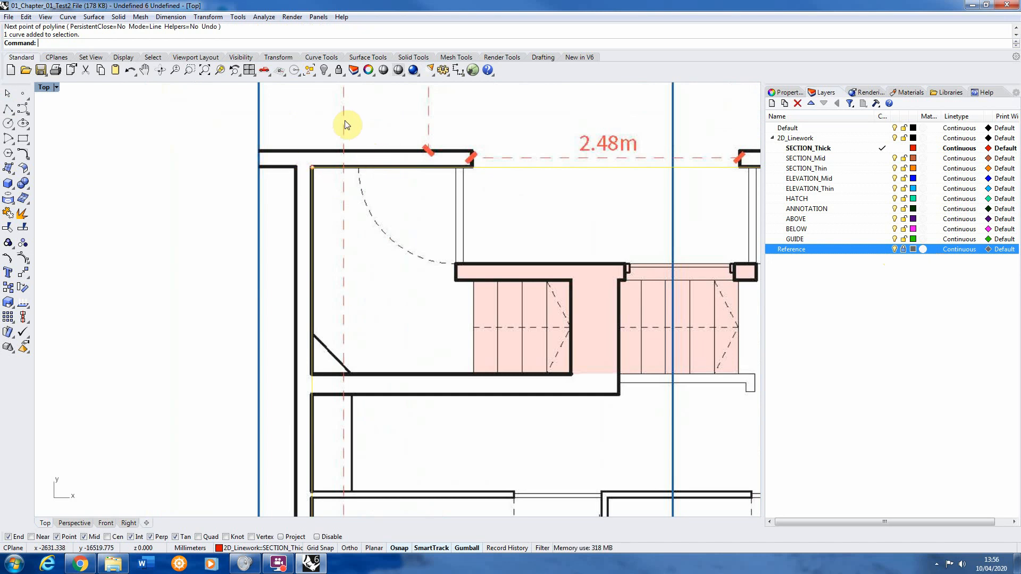
{"action": "scroll", "coordinate": [319, 155], "scroll_direction": "down", "scroll_amount": 3}
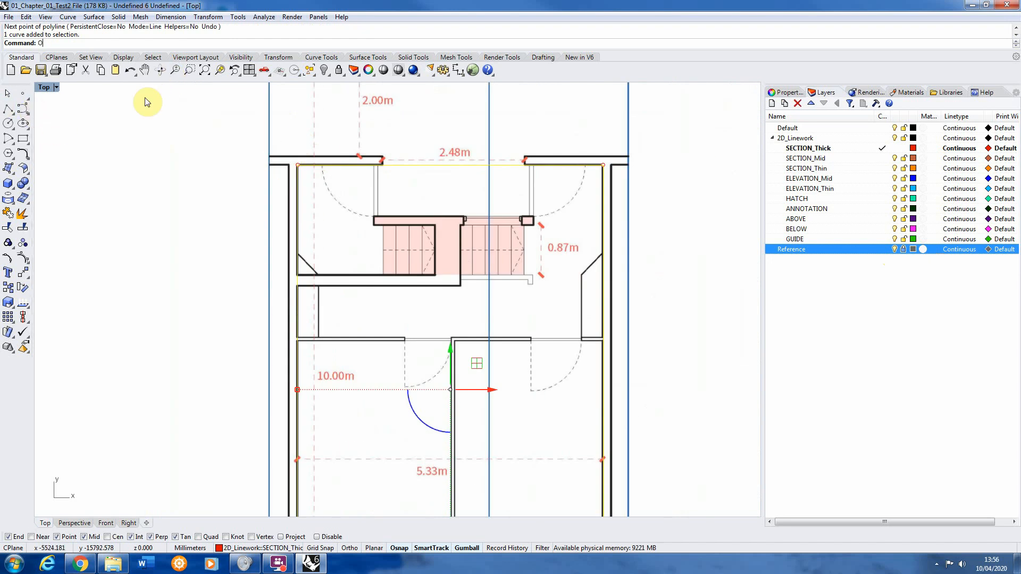
{"action": "type", "text": "Offset"}
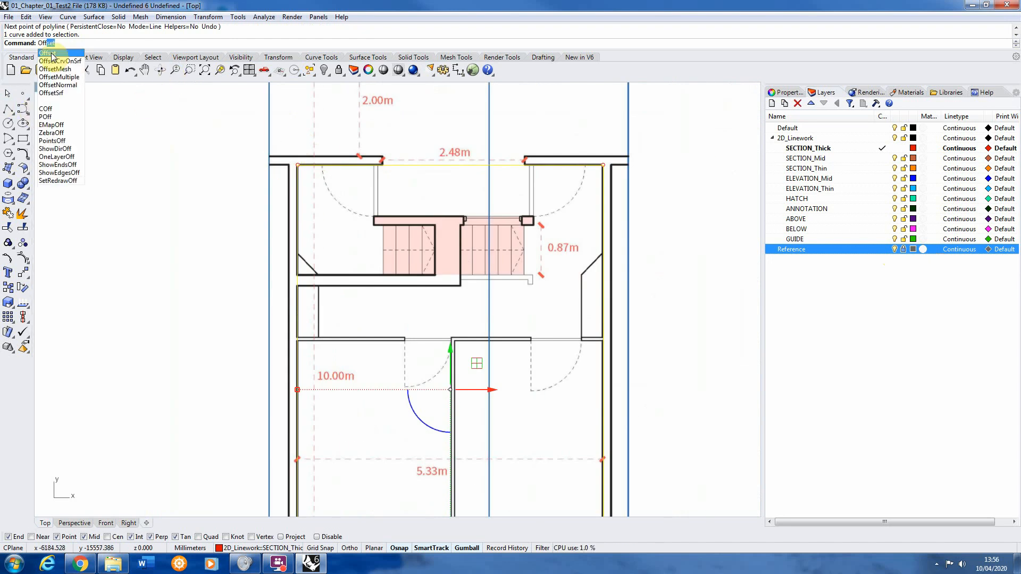
{"action": "left_click", "coordinate": [65, 55]}
{"action": "scroll", "coordinate": [296, 170], "scroll_direction": "up", "scroll_amount": 6}
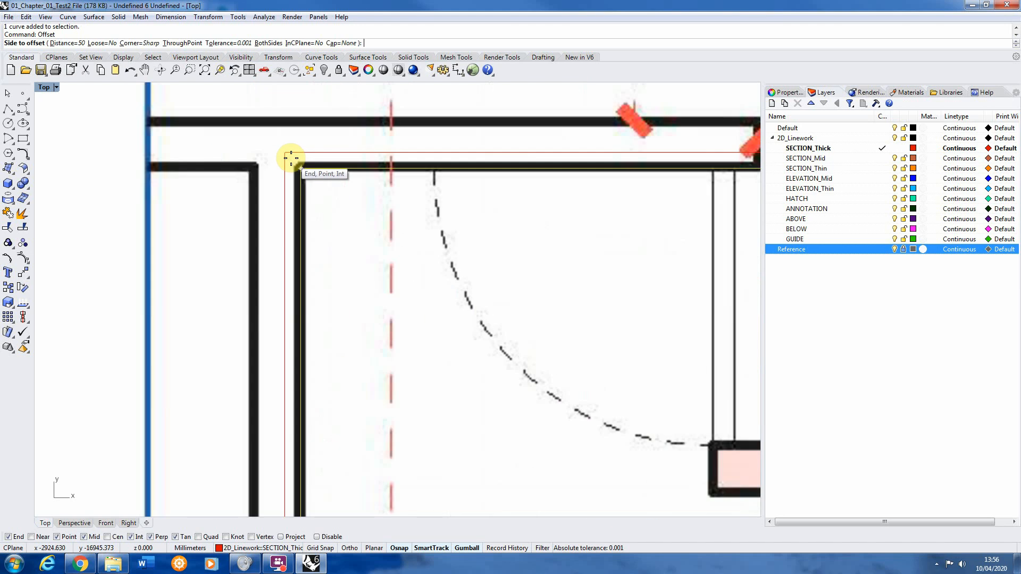
{"action": "scroll", "coordinate": [330, 188], "scroll_direction": "down", "scroll_amount": 3}
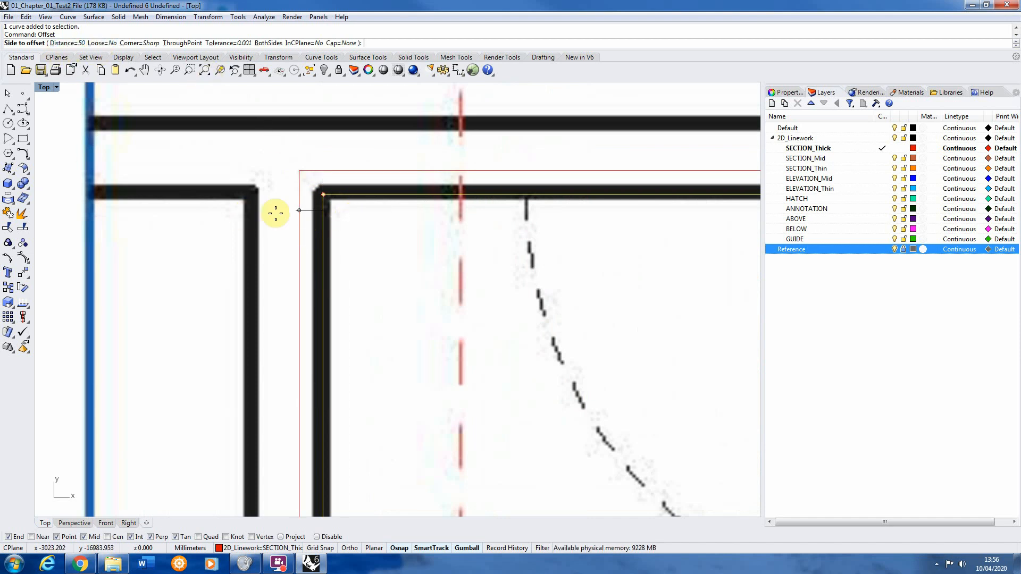
{"action": "scroll", "coordinate": [319, 218], "scroll_direction": "down", "scroll_amount": 3}
{"action": "scroll", "coordinate": [303, 222], "scroll_direction": "up", "scroll_amount": 3}
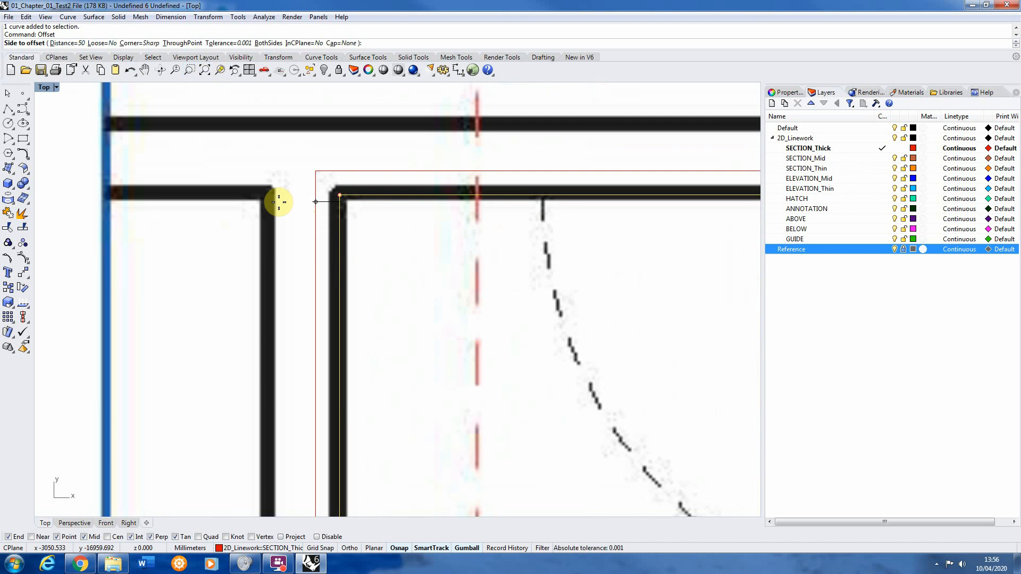
{"action": "scroll", "coordinate": [312, 202], "scroll_direction": "down", "scroll_amount": 1}
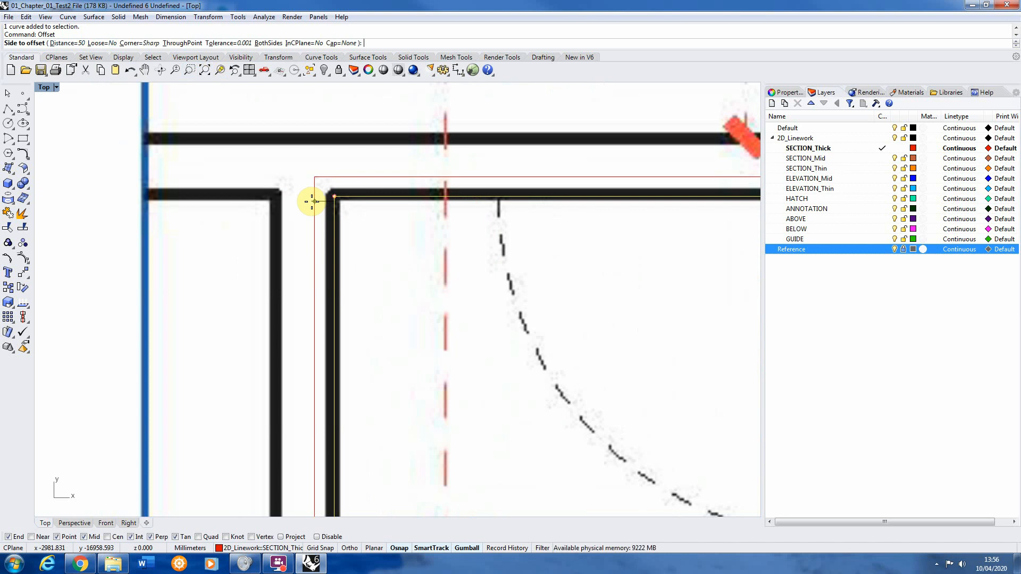
{"action": "type", "text": "300"}
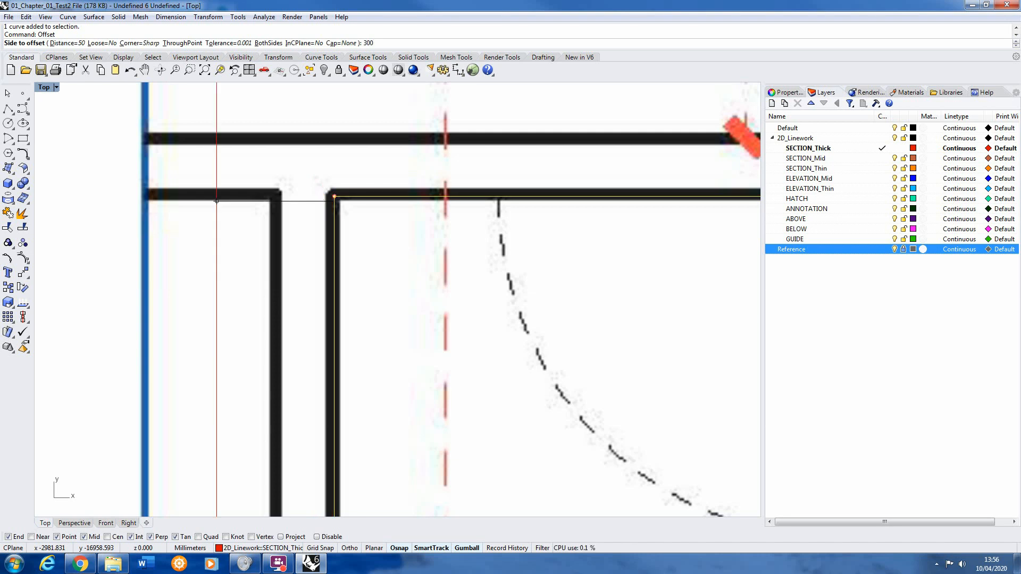
{"action": "key", "text": "Return"}
{"action": "scroll", "coordinate": [308, 202], "scroll_direction": "down", "scroll_amount": 3}
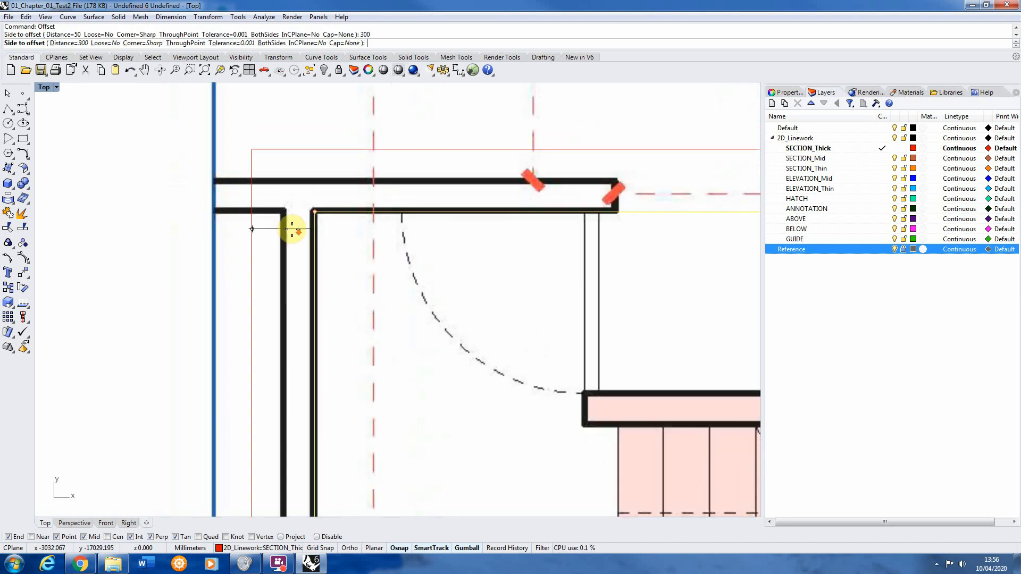
{"action": "scroll", "coordinate": [441, 181], "scroll_direction": "down", "scroll_amount": 4}
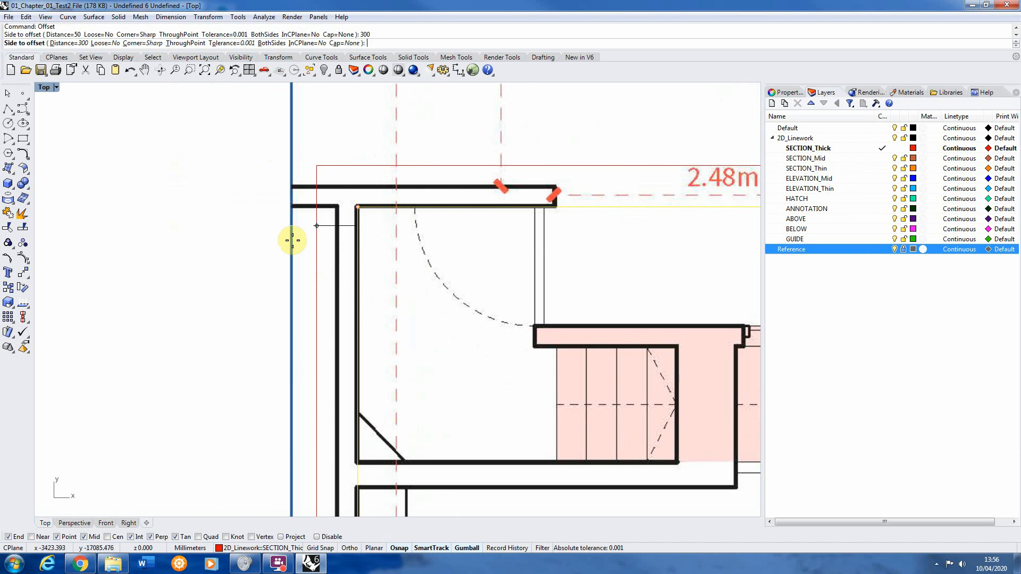
{"action": "scroll", "coordinate": [372, 183], "scroll_direction": "down", "scroll_amount": 3}
{"action": "scroll", "coordinate": [326, 176], "scroll_direction": "up", "scroll_amount": 3}
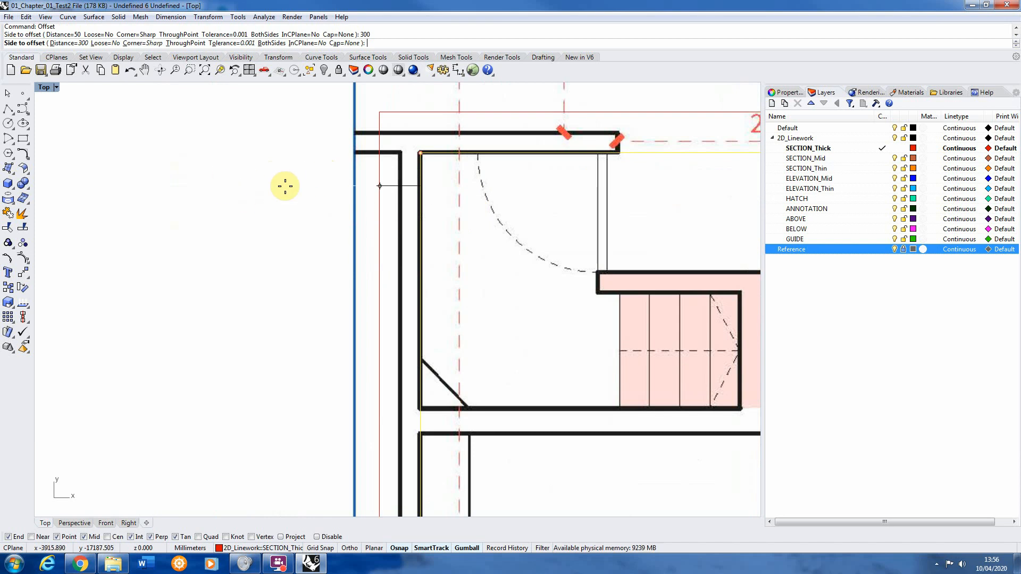
{"action": "left_click", "coordinate": [326, 207]}
{"action": "scroll", "coordinate": [238, 205], "scroll_direction": "down", "scroll_amount": 5}
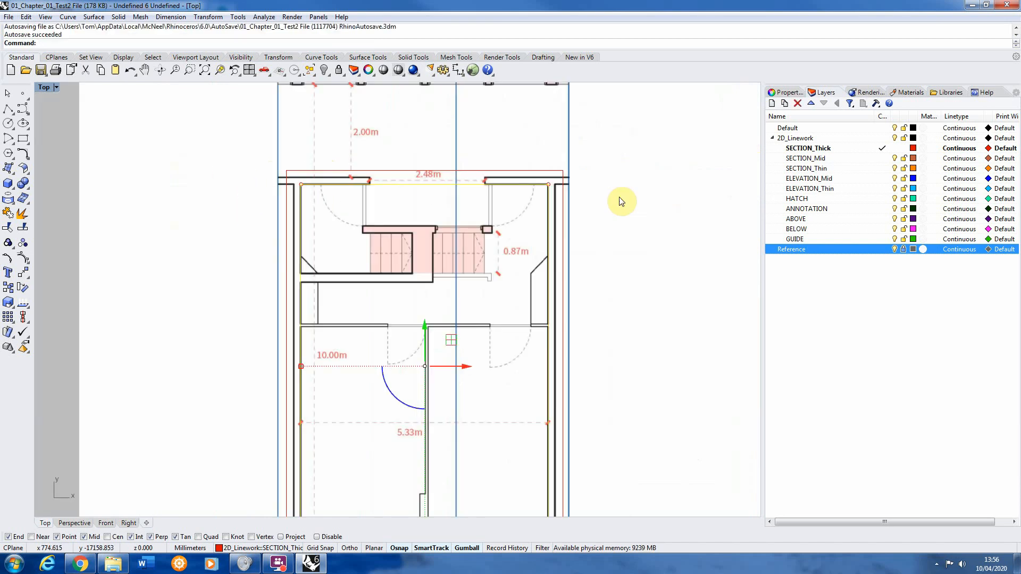
Keep SECTION_Thick as the current layer, hide the Reference layer and deselect the inner outline to view both wall rectangles.
{"action": "left_click", "coordinate": [891, 251]}
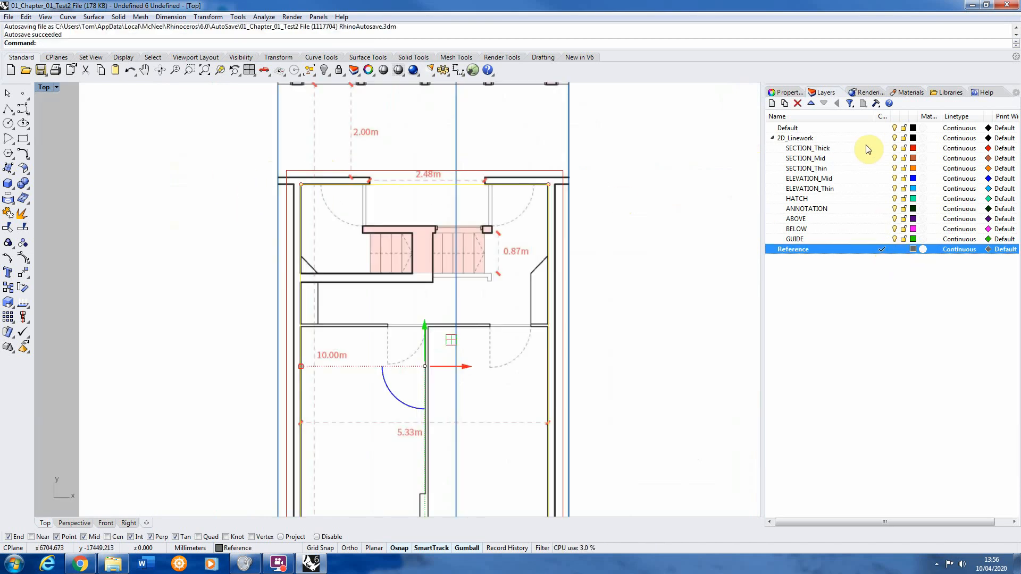
{"action": "left_click", "coordinate": [882, 147]}
{"action": "left_click", "coordinate": [894, 249]}
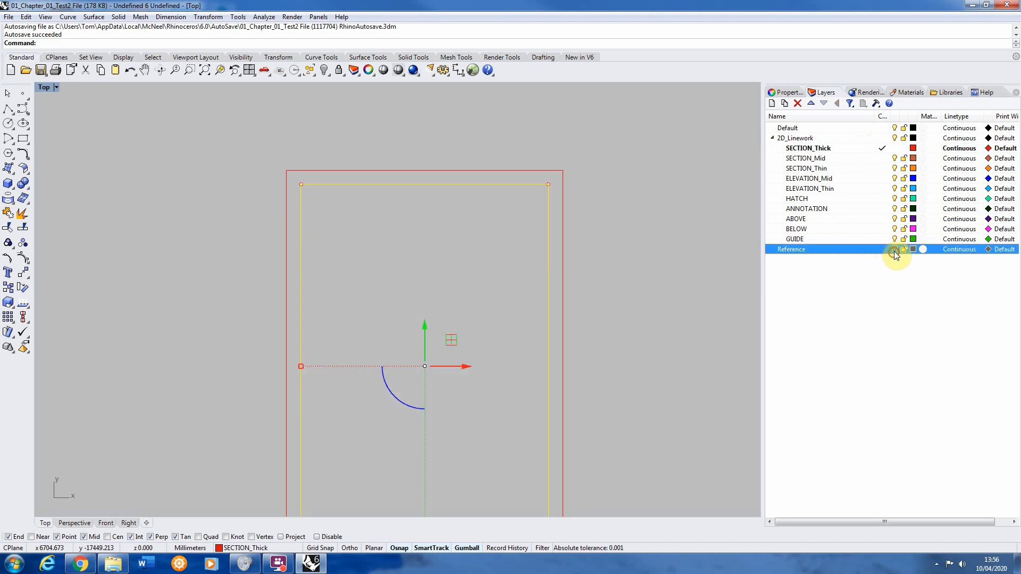
{"action": "left_click", "coordinate": [696, 126]}
{"action": "scroll", "coordinate": [247, 251], "scroll_direction": "down", "scroll_amount": 3}
{"action": "scroll", "coordinate": [340, 173], "scroll_direction": "up", "scroll_amount": 1}
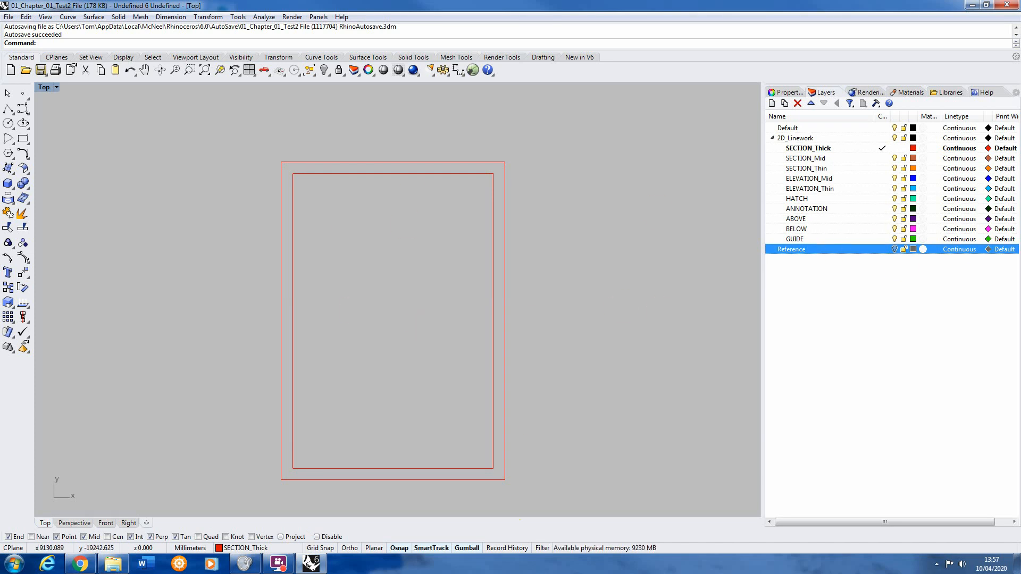
{"action": "left_click", "coordinate": [552, 239]}
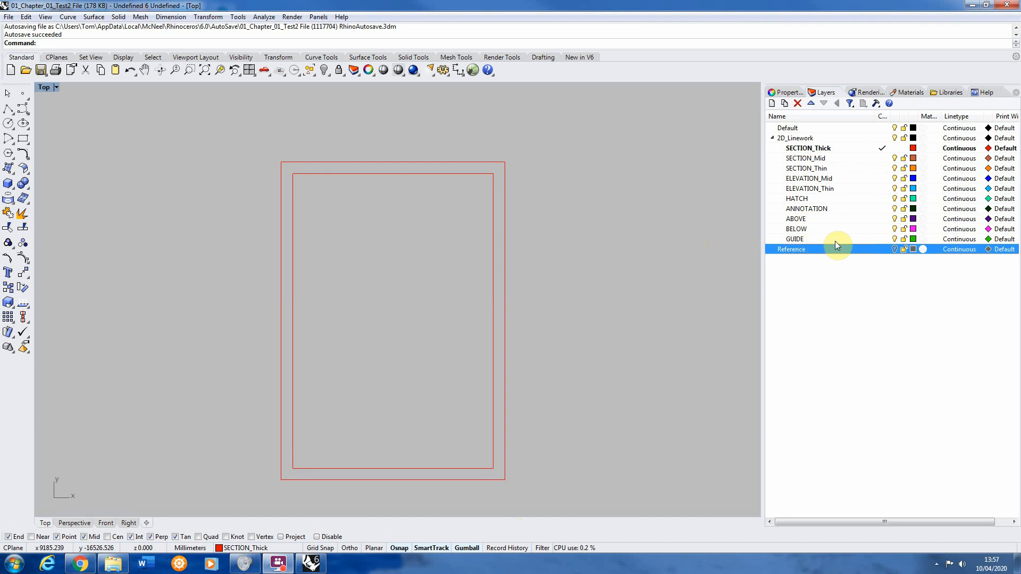
Make GUIDE the current layer and draw a vertical polyline from the inner rectangle's upper-edge midpoint down past both lower edges.
{"action": "double_click", "coordinate": [797, 241]}
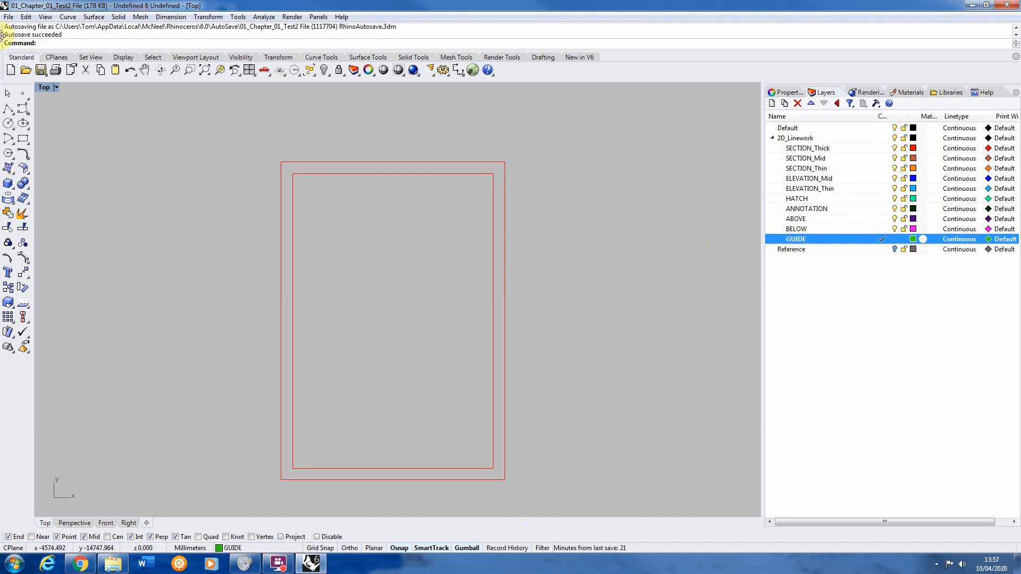
{"action": "left_click", "coordinate": [11, 113]}
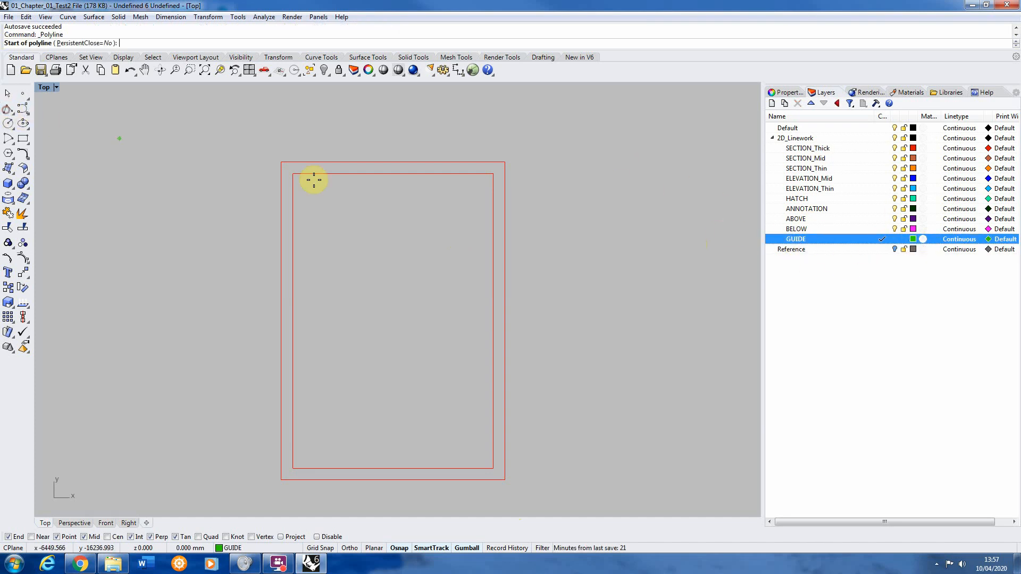
{"action": "left_click", "coordinate": [396, 177]}
{"action": "scroll", "coordinate": [403, 125], "scroll_direction": "down", "scroll_amount": 4}
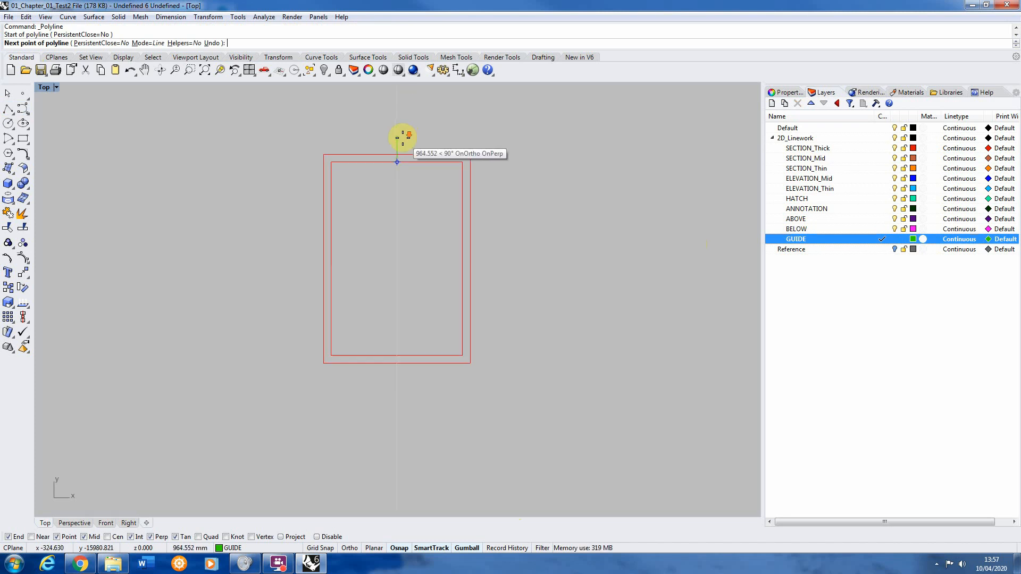
{"action": "scroll", "coordinate": [406, 348], "scroll_direction": "up", "scroll_amount": 4}
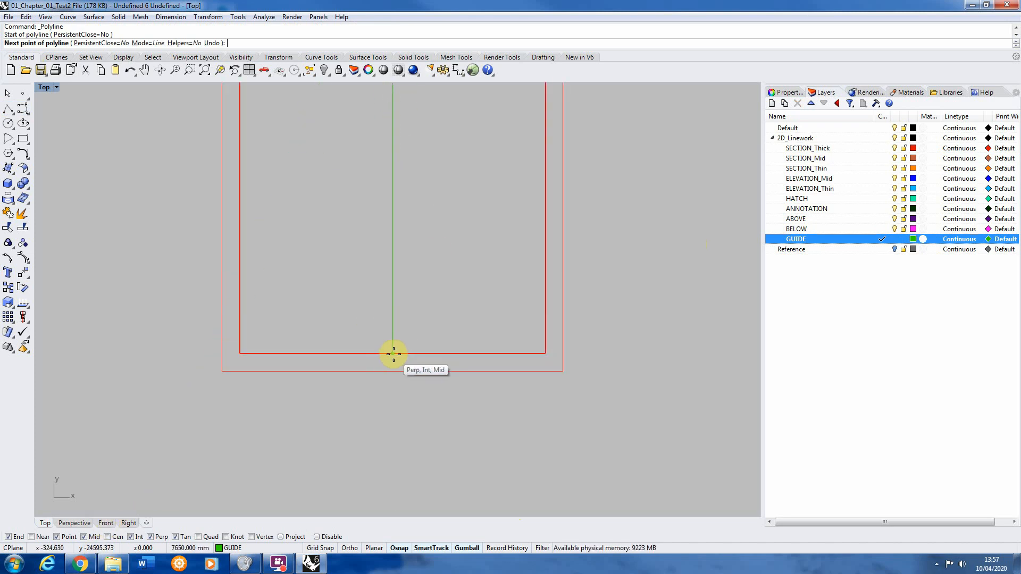
{"action": "scroll", "coordinate": [394, 348], "scroll_direction": "down", "scroll_amount": 5}
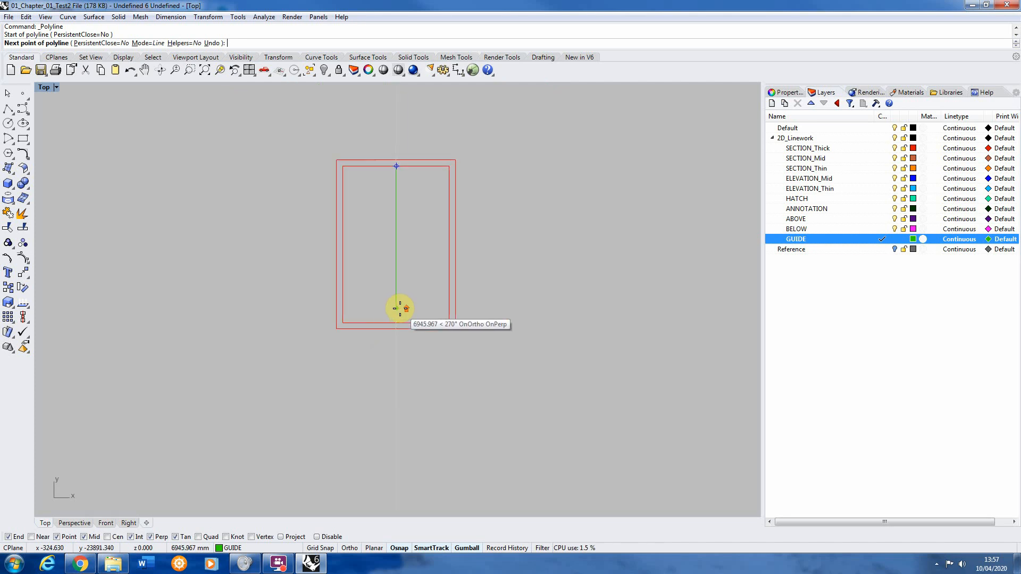
{"action": "left_click", "coordinate": [394, 426]}
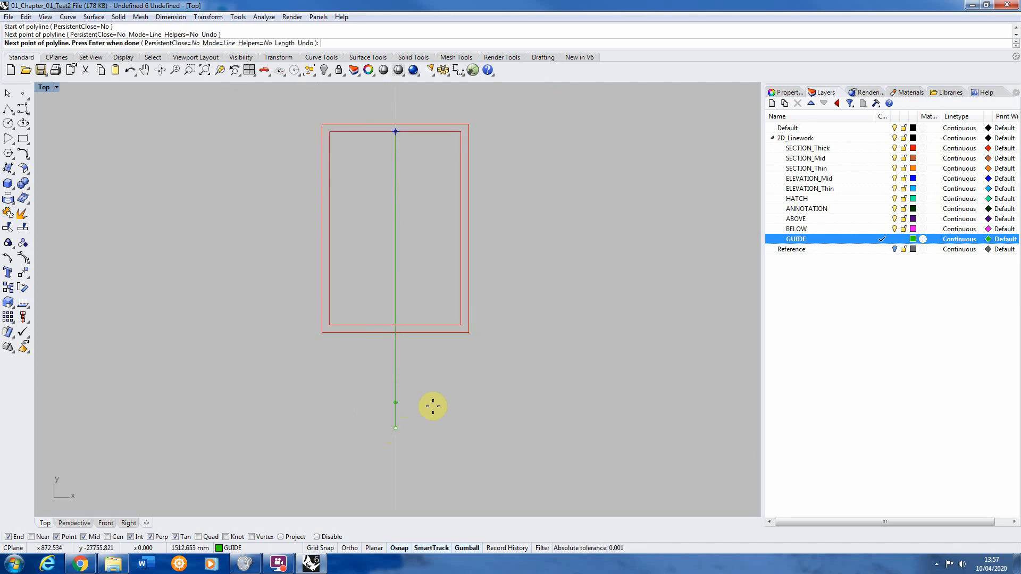
{"action": "right_click", "coordinate": [431, 405]}
Move the vertical guide line straight up so that it extends beyond both the upper and lower ends of the wall rectangles.
{"action": "left_click", "coordinate": [395, 380]}
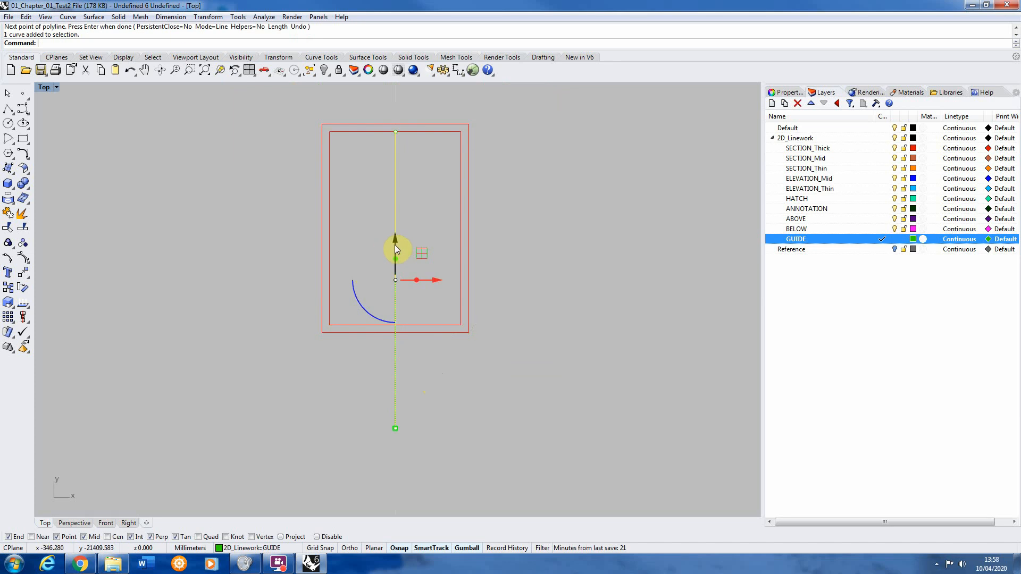
{"action": "left_click_drag", "start_coordinate": [394, 245], "coordinate": [399, 187]}
{"action": "key", "text": "Escape"}
{"action": "scroll", "coordinate": [510, 351], "scroll_direction": "down", "scroll_amount": 4}
{"action": "scroll", "coordinate": [445, 281], "scroll_direction": "up", "scroll_amount": 4}
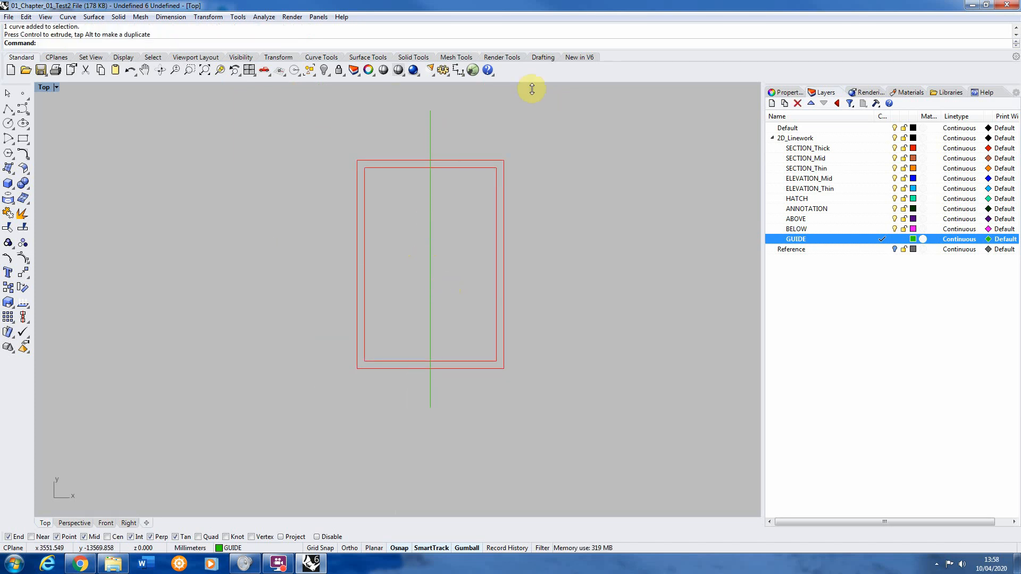
{"action": "scroll", "coordinate": [311, 336], "scroll_direction": "up", "scroll_amount": 2}
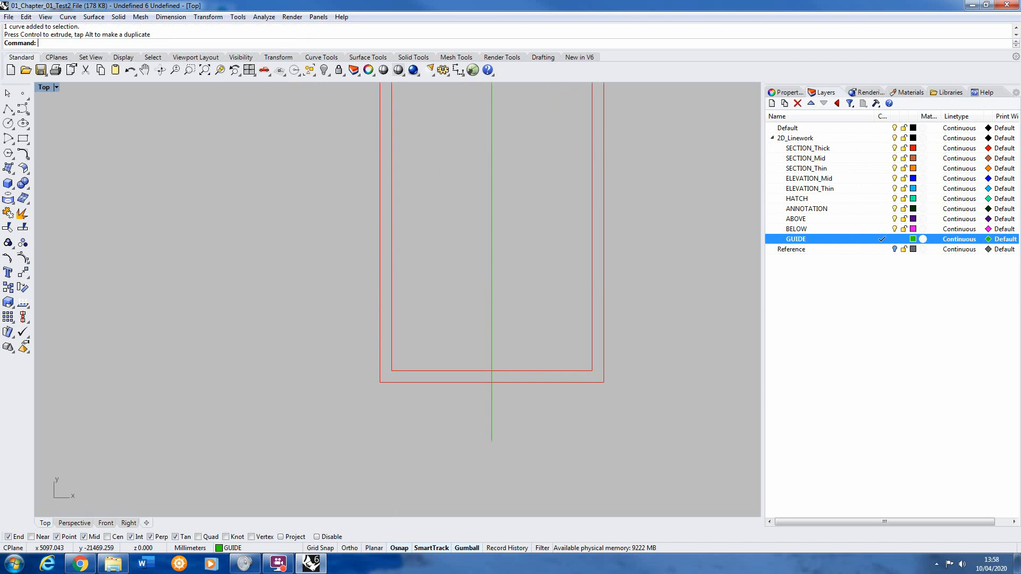
{"action": "scroll", "coordinate": [369, 392], "scroll_direction": "down", "scroll_amount": 2}
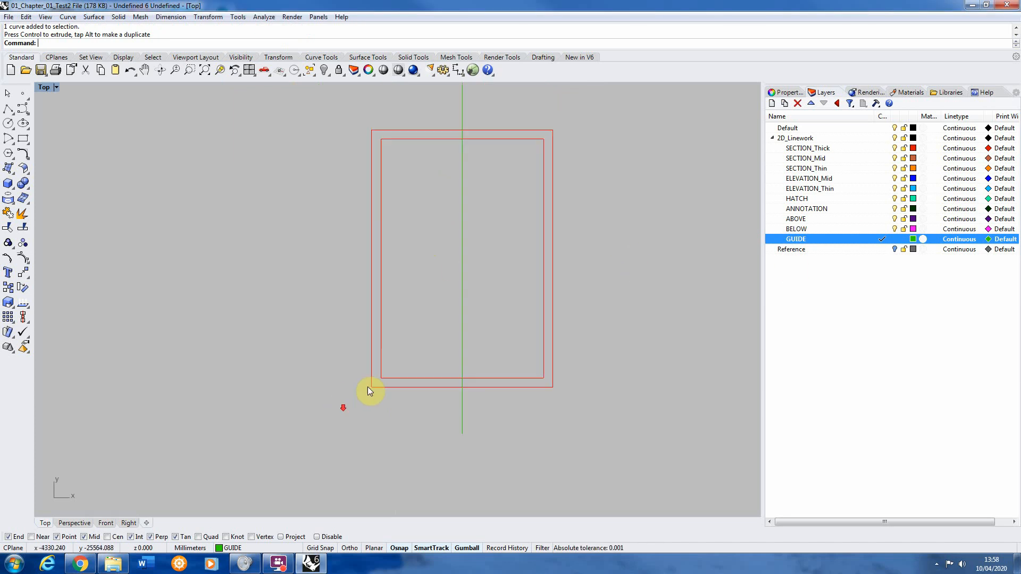
{"action": "scroll", "coordinate": [426, 312], "scroll_direction": "up", "scroll_amount": 2}
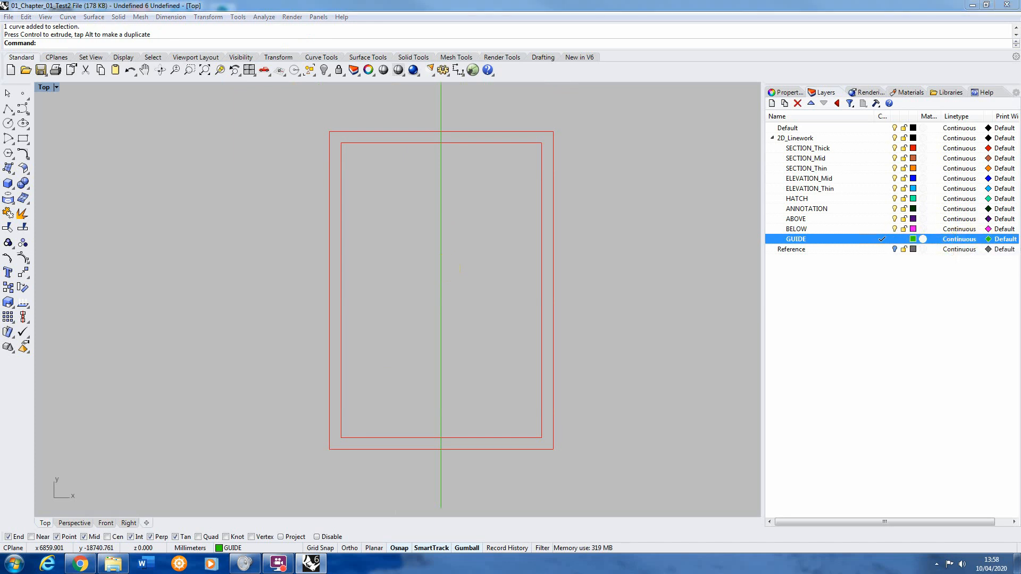
Change the GUIDE layer's linetype to Hidden and inspect the dashes on the vertical guide line.
{"action": "left_click", "coordinate": [959, 239]}
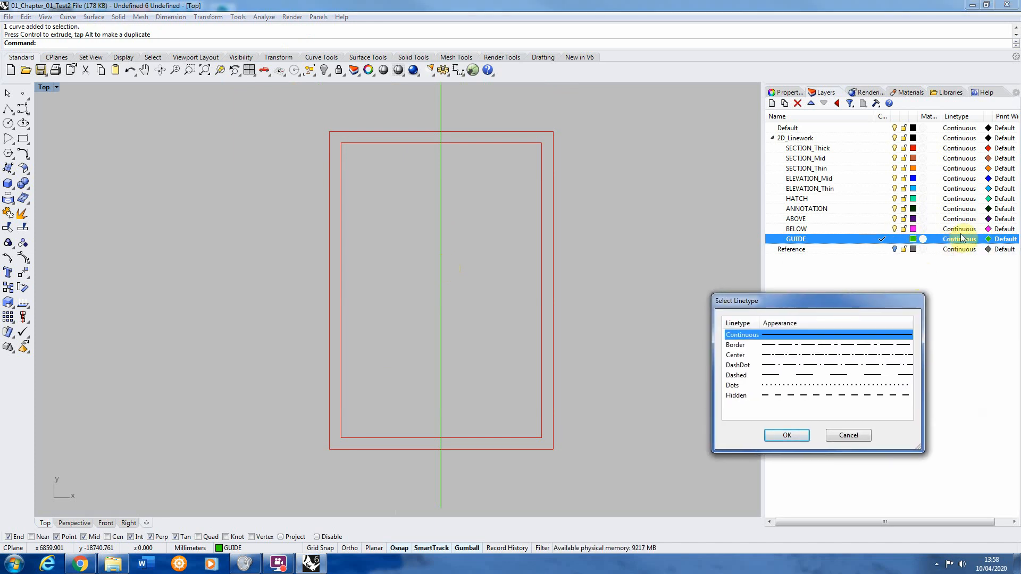
{"action": "left_click", "coordinate": [777, 397]}
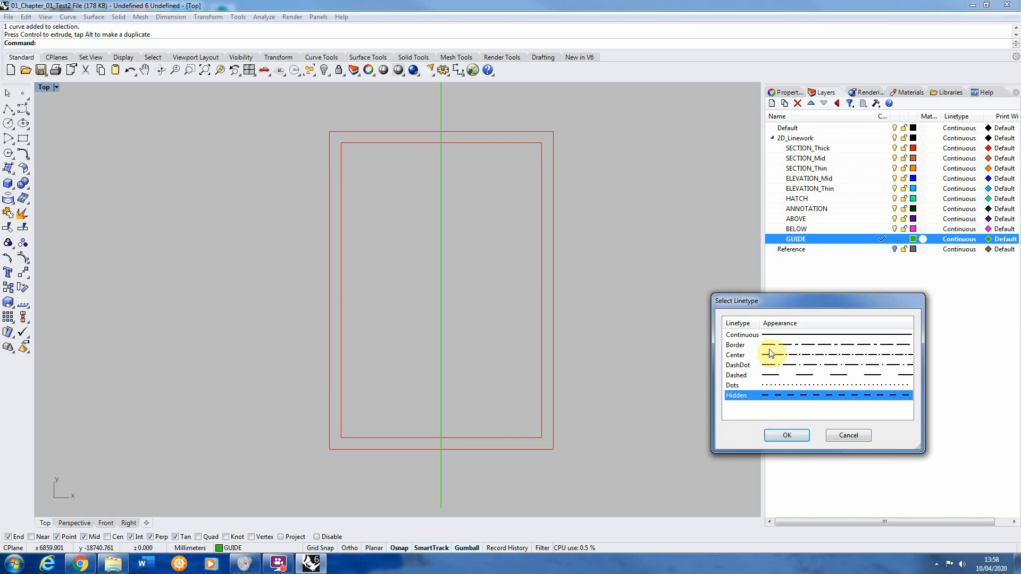
{"action": "left_click", "coordinate": [787, 435]}
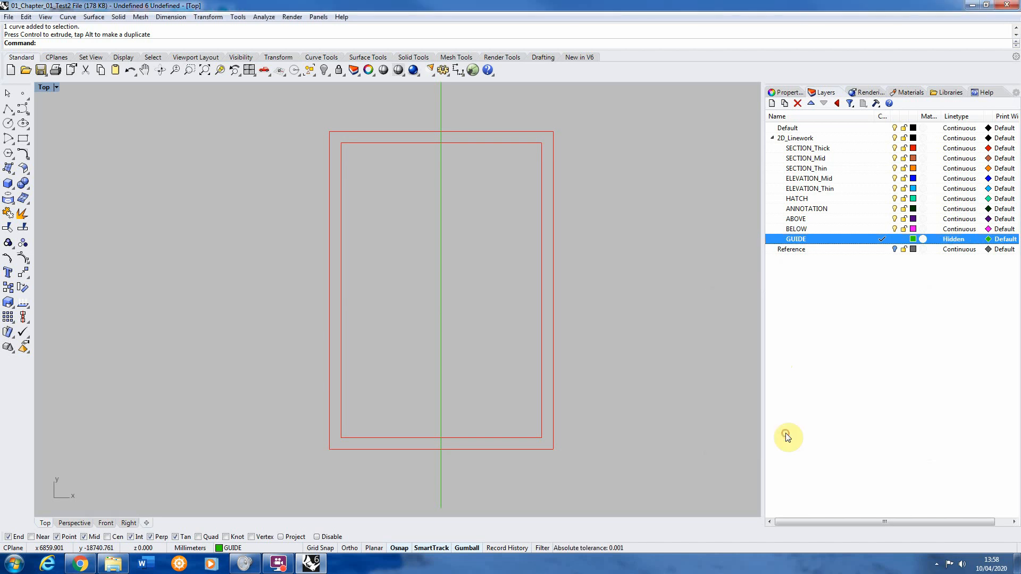
{"action": "scroll", "coordinate": [443, 336], "scroll_direction": "up", "scroll_amount": 5}
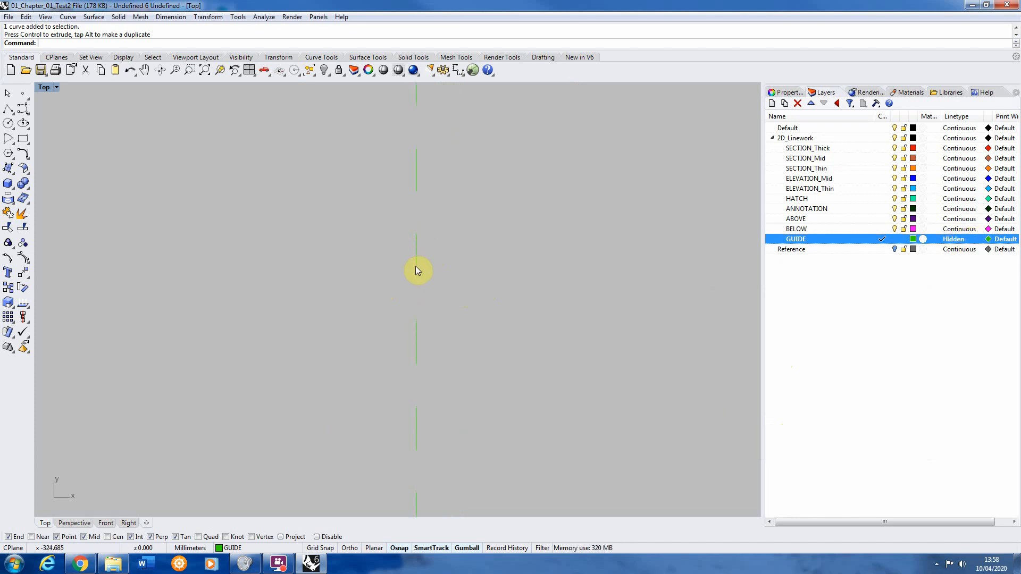
{"action": "scroll", "coordinate": [413, 317], "scroll_direction": "down", "scroll_amount": 3}
{"action": "scroll", "coordinate": [415, 315], "scroll_direction": "down", "scroll_amount": 6}
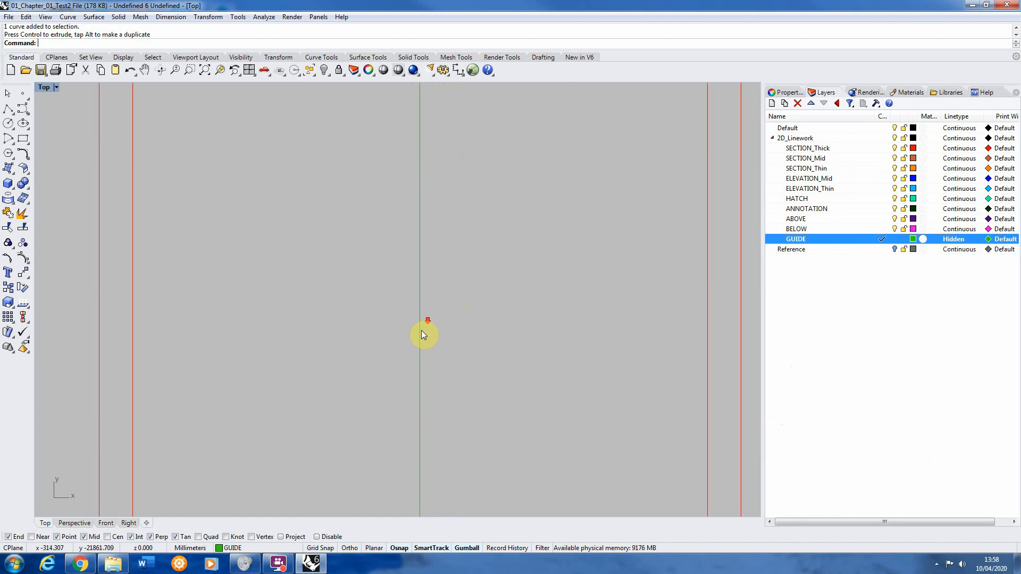
Copy the vertical centre guide onto both vertical edges of the inner wall rectangle, using the guide's midpoint as the base point.
{"action": "scroll", "coordinate": [438, 231], "scroll_direction": "up", "scroll_amount": 2}
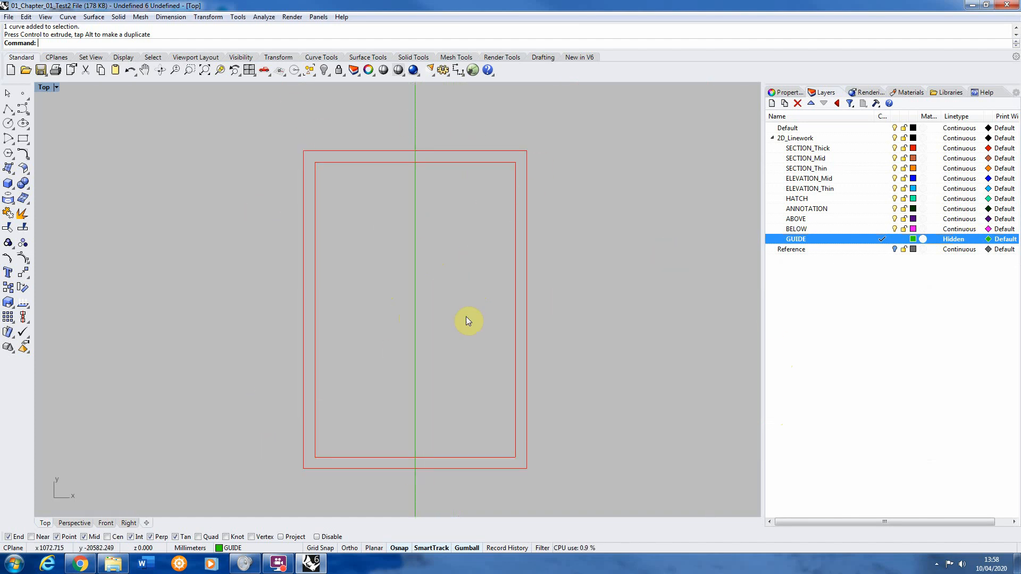
{"action": "scroll", "coordinate": [351, 268], "scroll_direction": "down", "scroll_amount": 2}
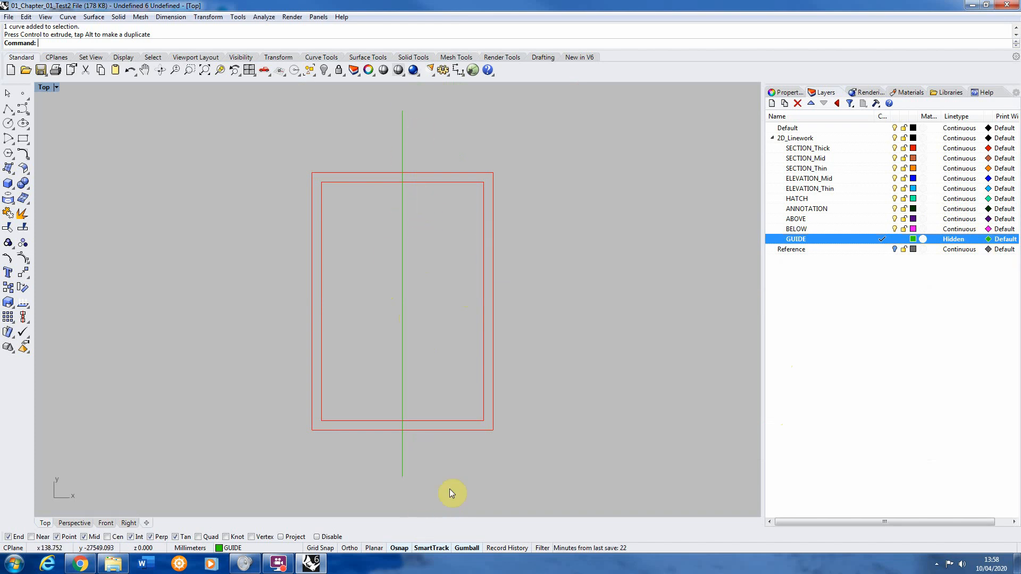
{"action": "left_click", "coordinate": [393, 340]}
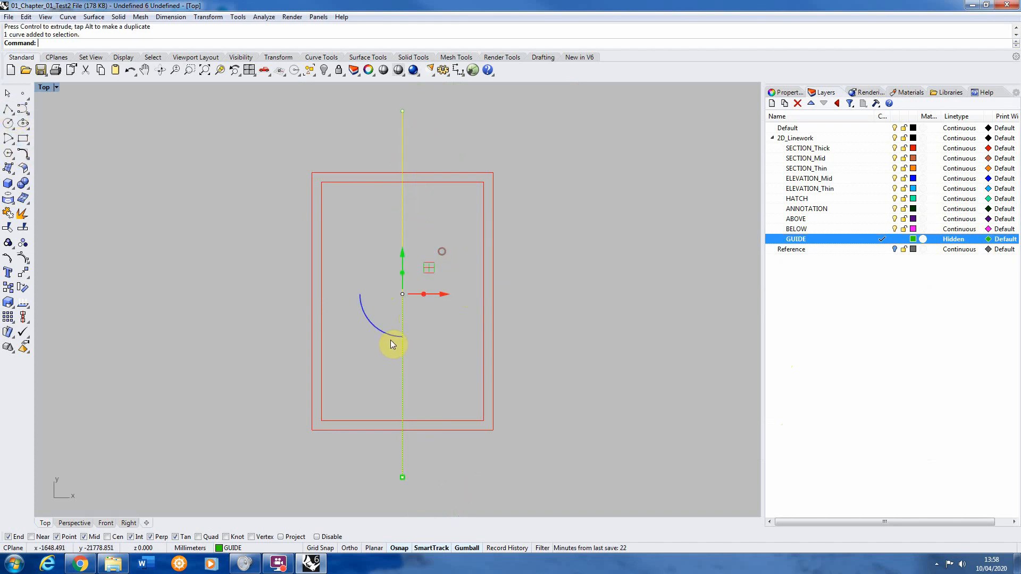
{"action": "left_click", "coordinate": [13, 289]}
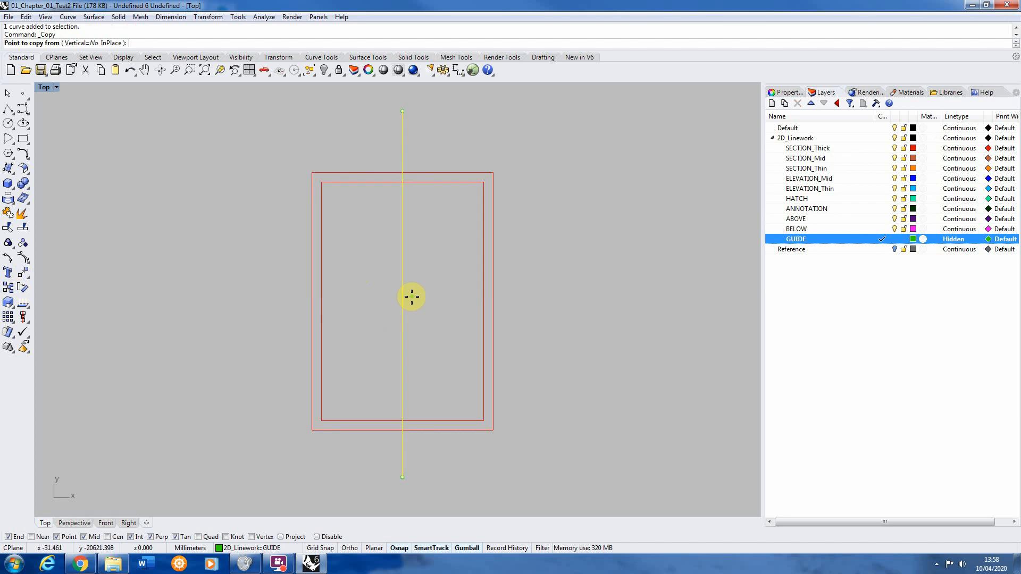
{"action": "left_click", "coordinate": [401, 294]}
{"action": "left_click", "coordinate": [321, 291]}
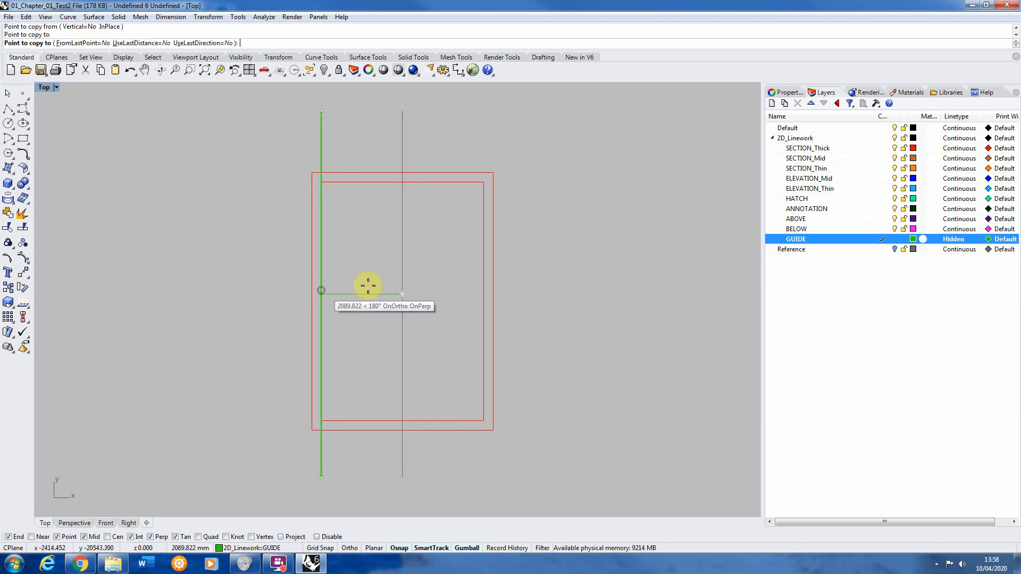
{"action": "left_click", "coordinate": [483, 291]}
{"action": "key", "text": "Return"}
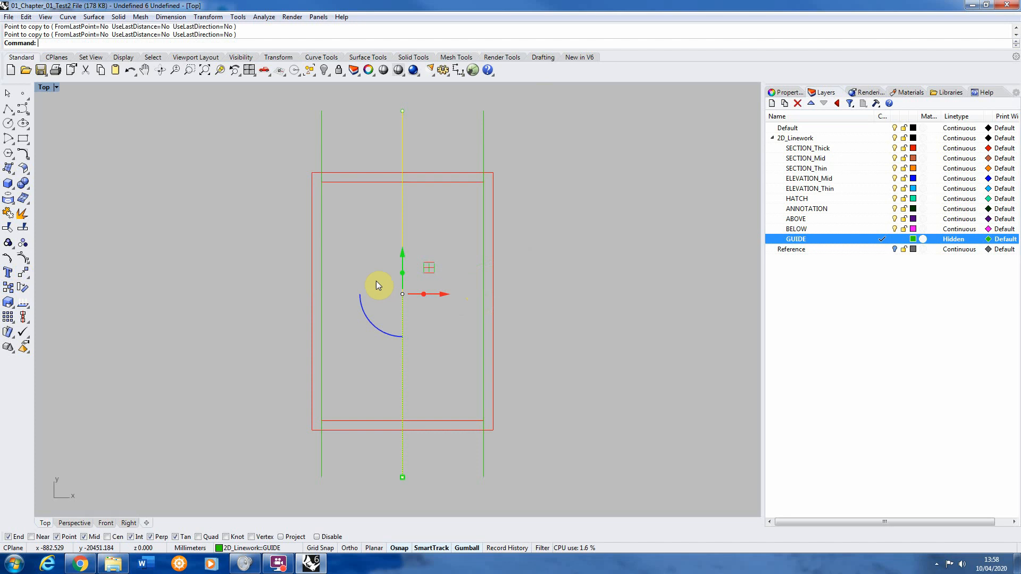
{"action": "left_click", "coordinate": [552, 269]}
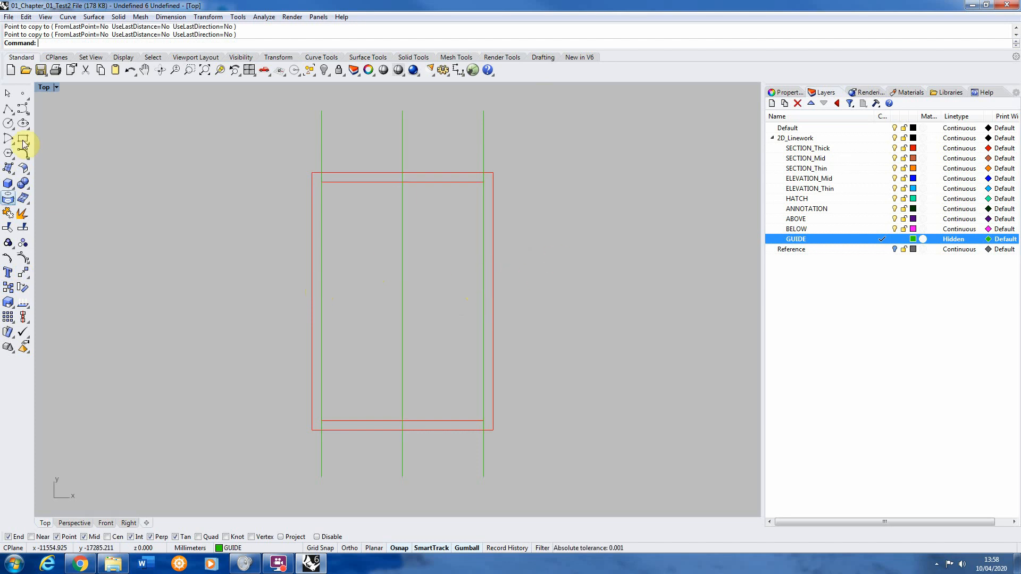
Draw a horizontal guide along the inner rectangle's upper edge and slide it sideways so that it extends past both sides of the walls.
{"action": "left_click", "coordinate": [6, 111]}
{"action": "left_click", "coordinate": [321, 181]}
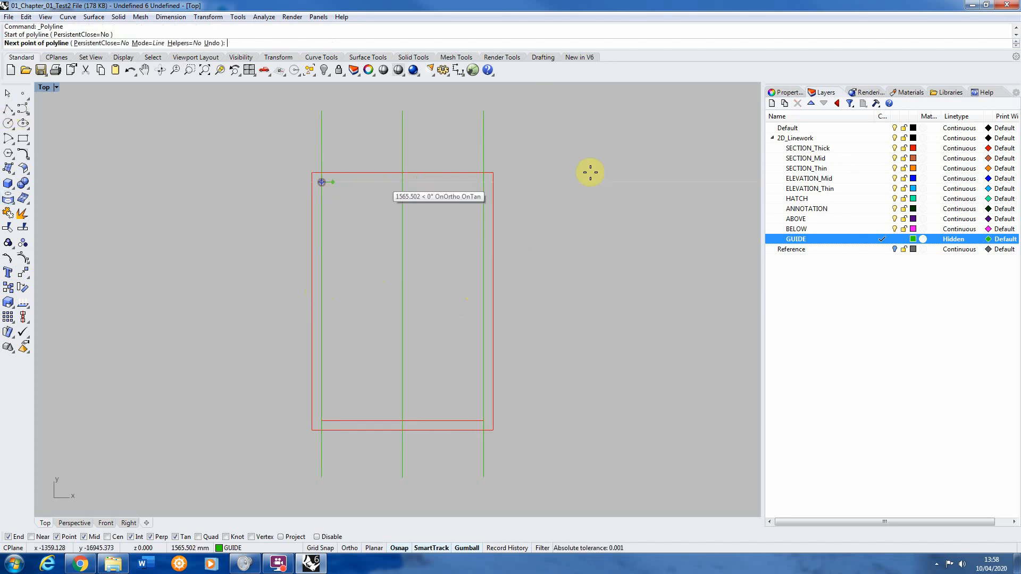
{"action": "left_click", "coordinate": [628, 181]}
{"action": "right_click", "coordinate": [562, 143]}
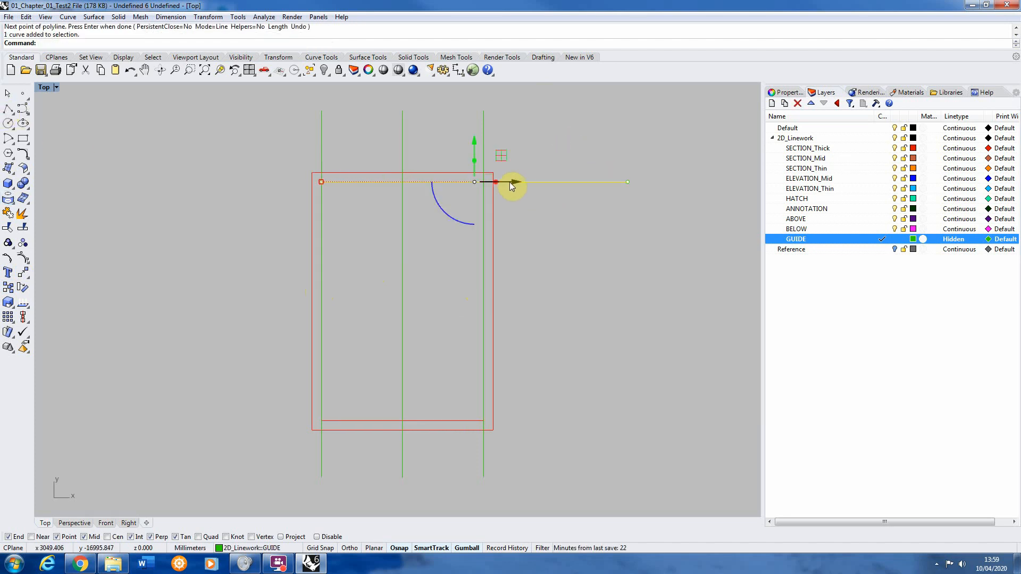
{"action": "left_click_drag", "start_coordinate": [509, 182], "coordinate": [435, 184]}
{"action": "left_click", "coordinate": [427, 227]}
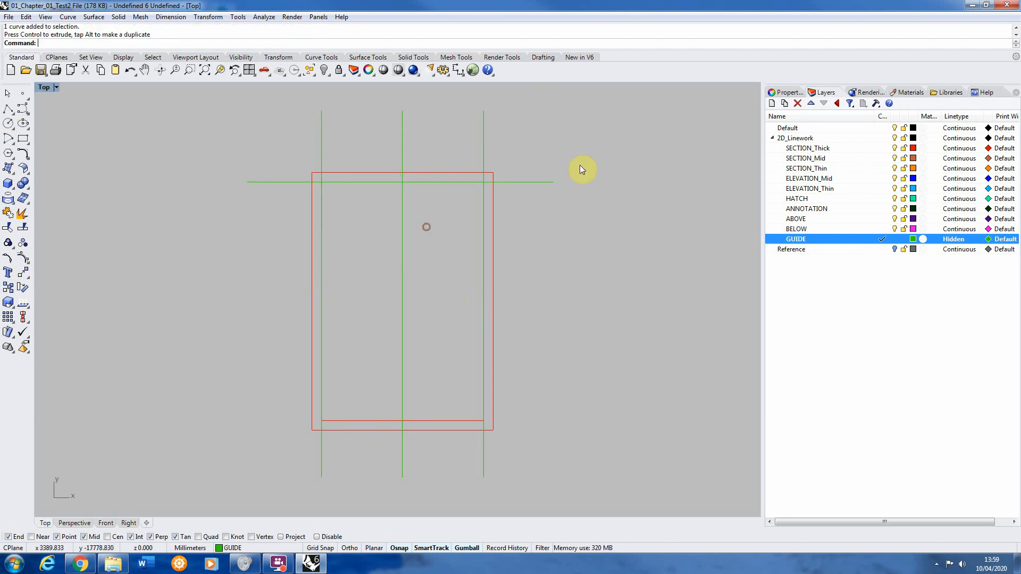
Copy the horizontal guide from its intersection with the centre guide down to the inner rectangle's lower edge.
{"action": "left_click_drag", "start_coordinate": [563, 161], "coordinate": [518, 228]}
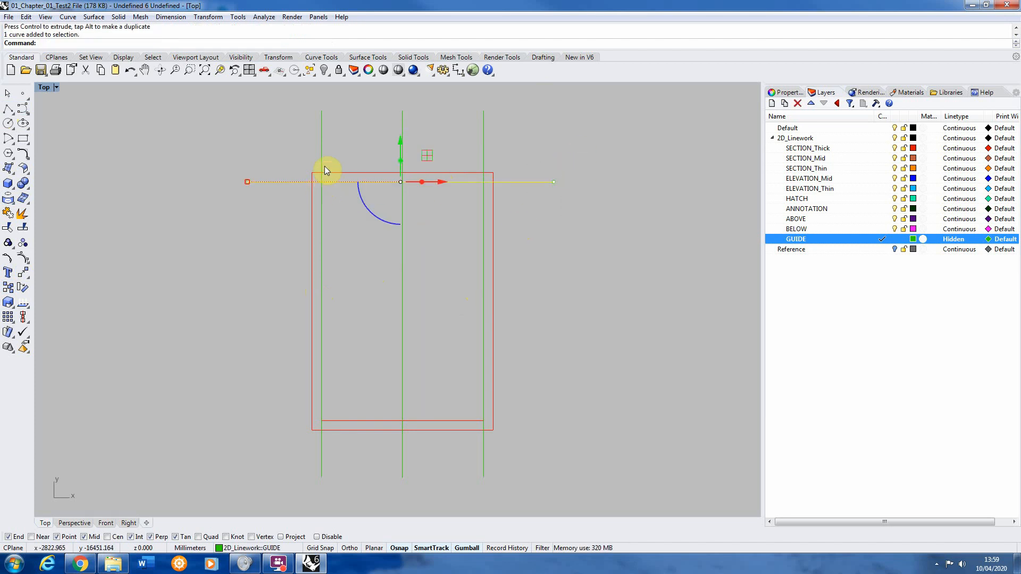
{"action": "scroll", "coordinate": [319, 180], "scroll_direction": "up", "scroll_amount": 10}
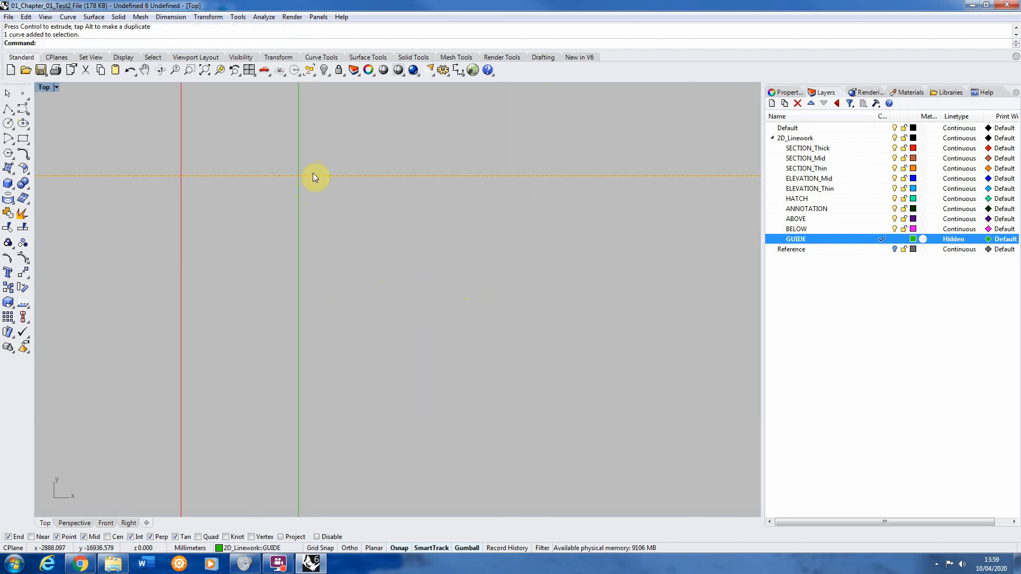
{"action": "scroll", "coordinate": [313, 175], "scroll_direction": "down", "scroll_amount": 8}
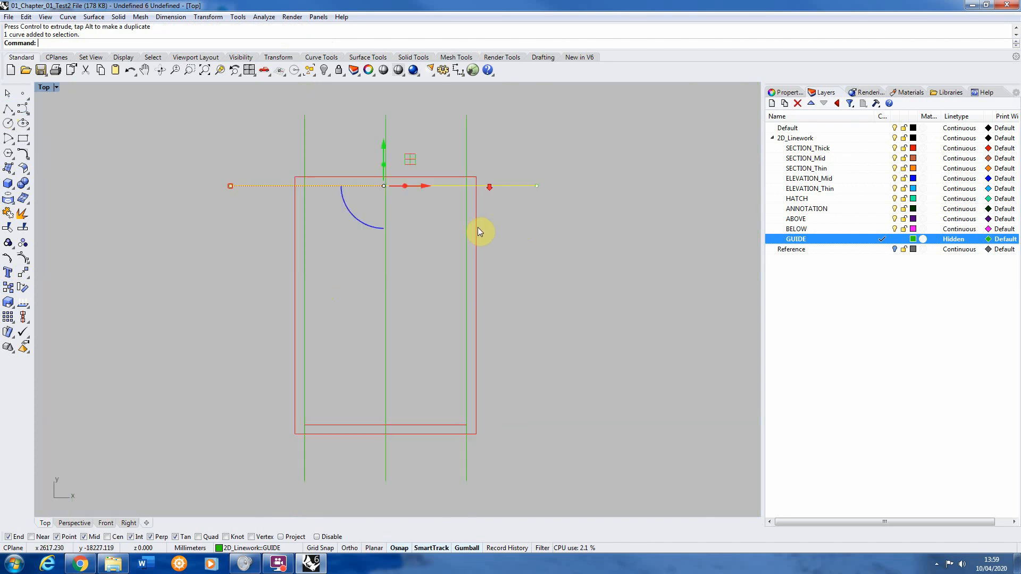
{"action": "left_click", "coordinate": [8, 272]}
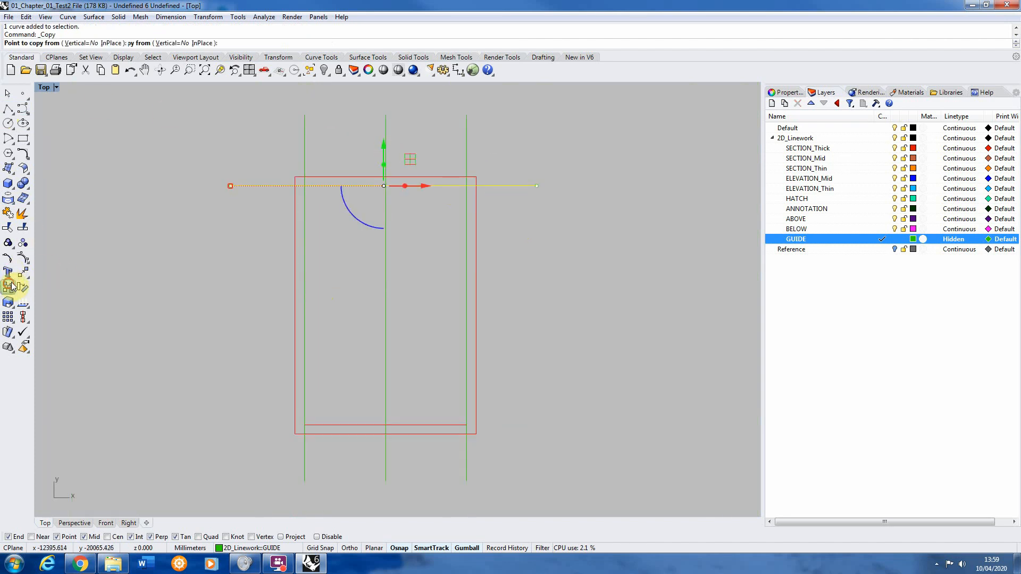
{"action": "left_click", "coordinate": [384, 187]}
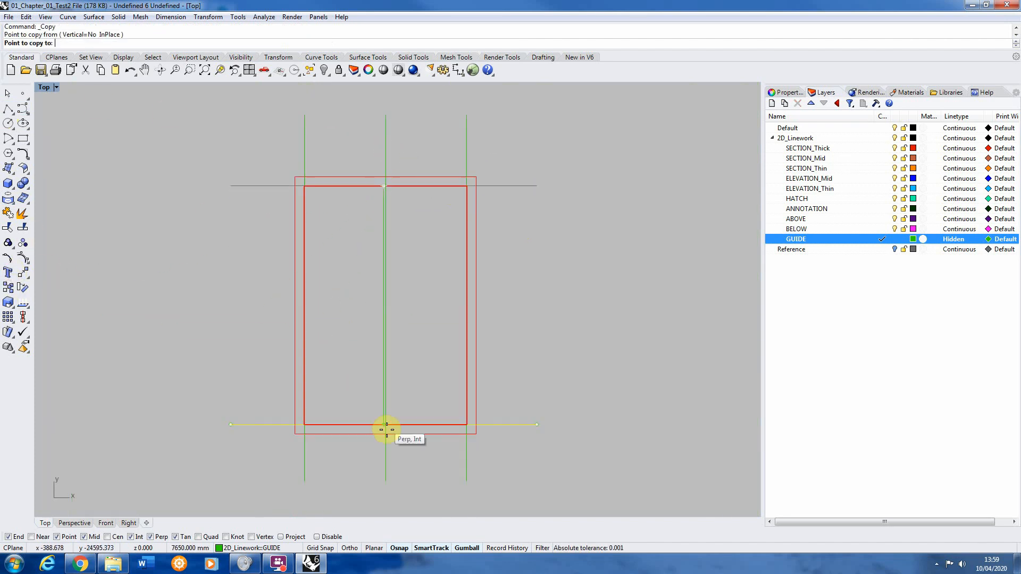
{"action": "scroll", "coordinate": [384, 426], "scroll_direction": "up", "scroll_amount": 4}
{"action": "left_click", "coordinate": [380, 413]}
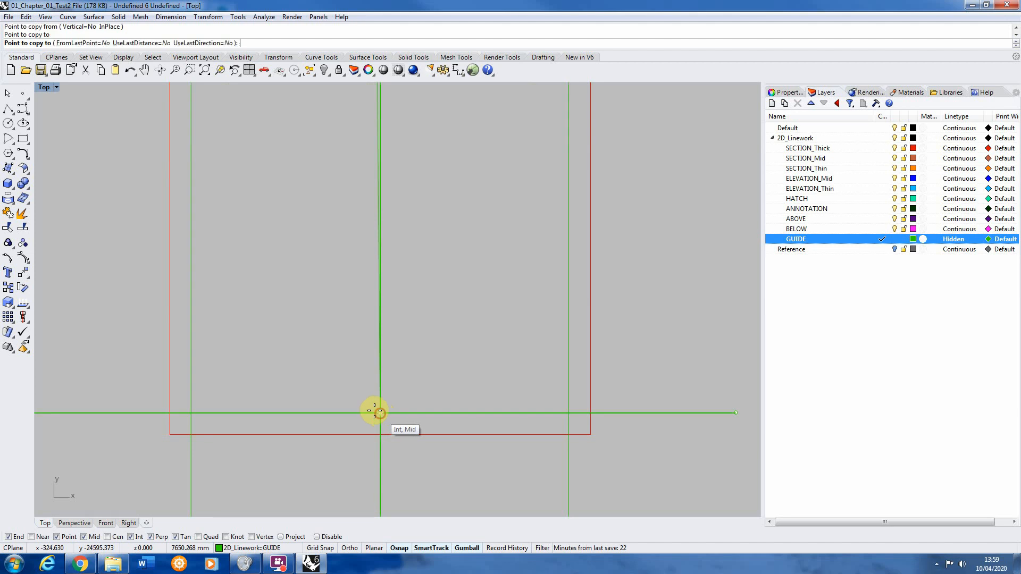
{"action": "scroll", "coordinate": [528, 353], "scroll_direction": "down", "scroll_amount": 6}
{"action": "left_click", "coordinate": [436, 223]}
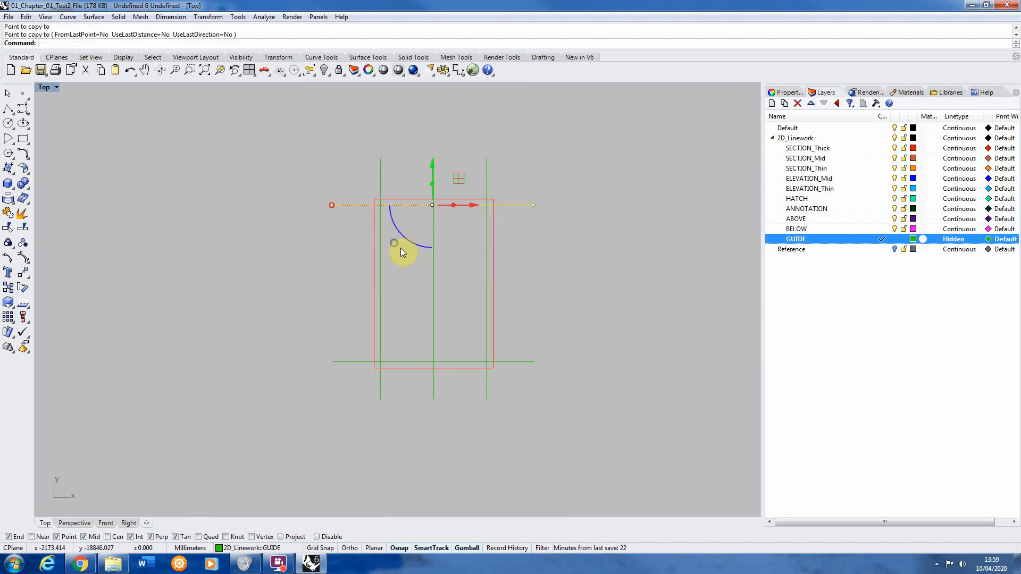
{"action": "key", "text": "Return"}
{"action": "scroll", "coordinate": [445, 253], "scroll_direction": "up", "scroll_amount": 2}
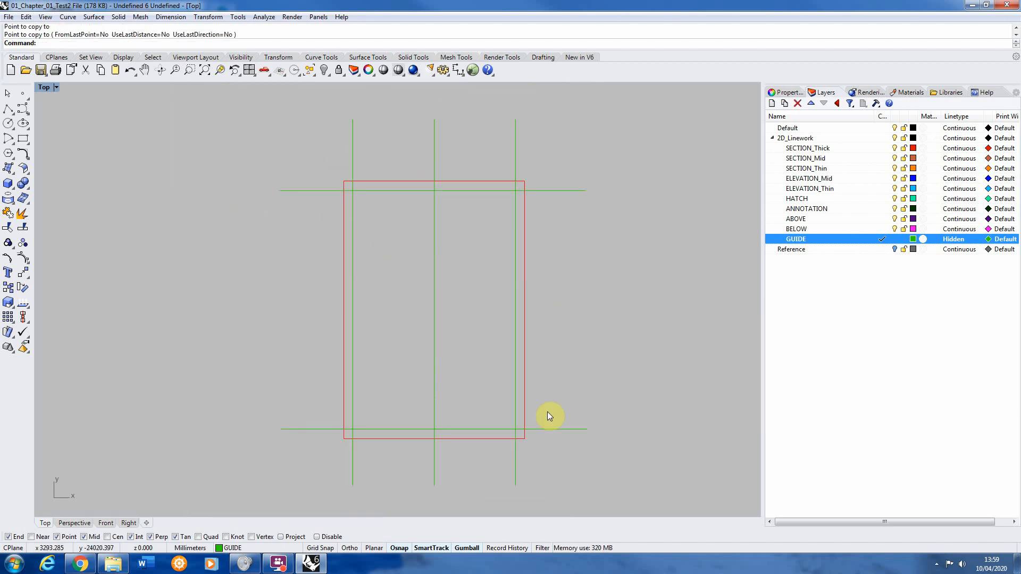
Make SECTION_Thick the current layer and lock the GUIDE layer.
{"action": "double_click", "coordinate": [828, 148]}
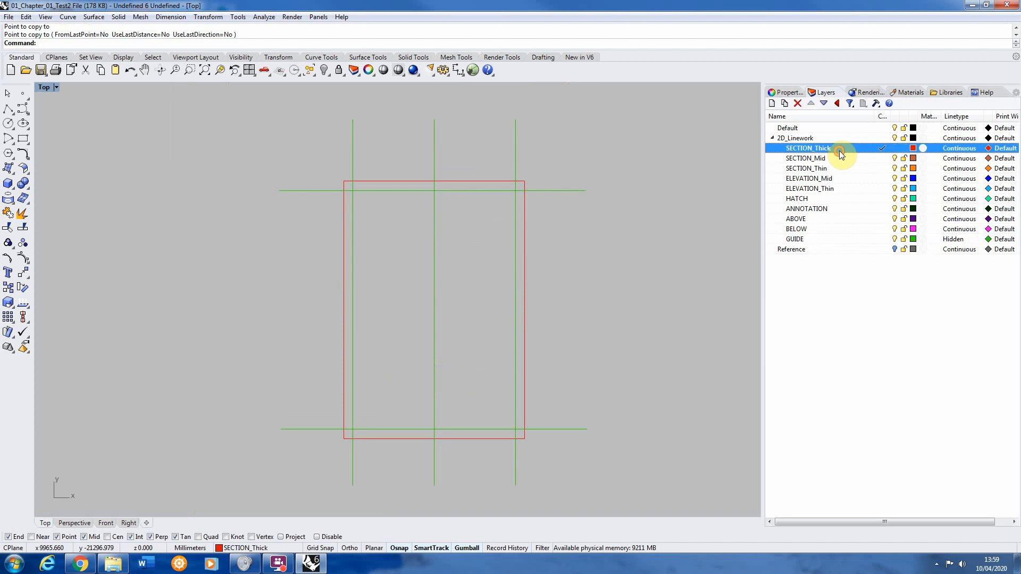
{"action": "left_click", "coordinate": [903, 240]}
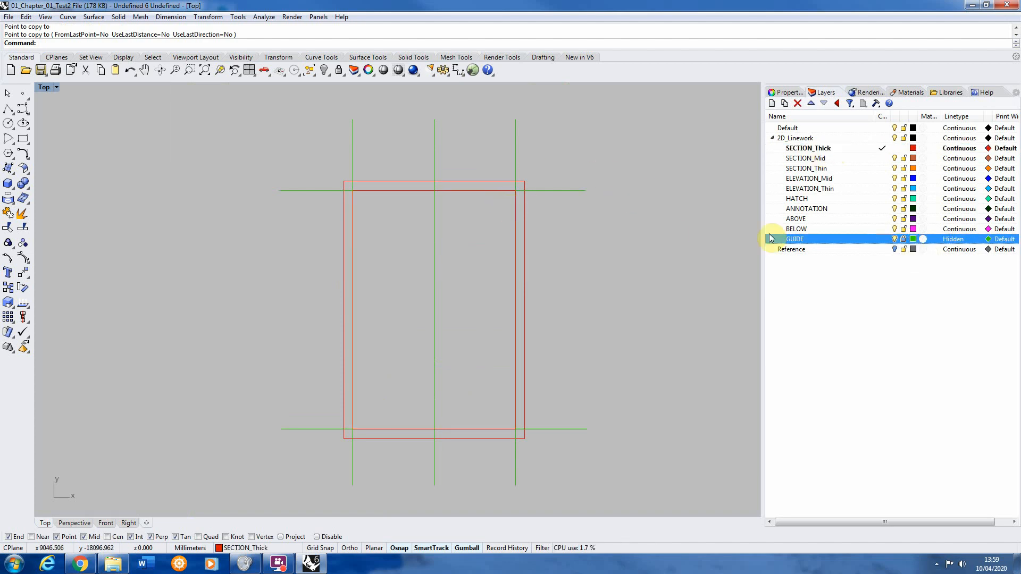
Examine the upper wall corners and test selecting the inner rectangle where it overlaps the locked guides.
{"action": "scroll", "coordinate": [516, 191], "scroll_direction": "up", "scroll_amount": 15}
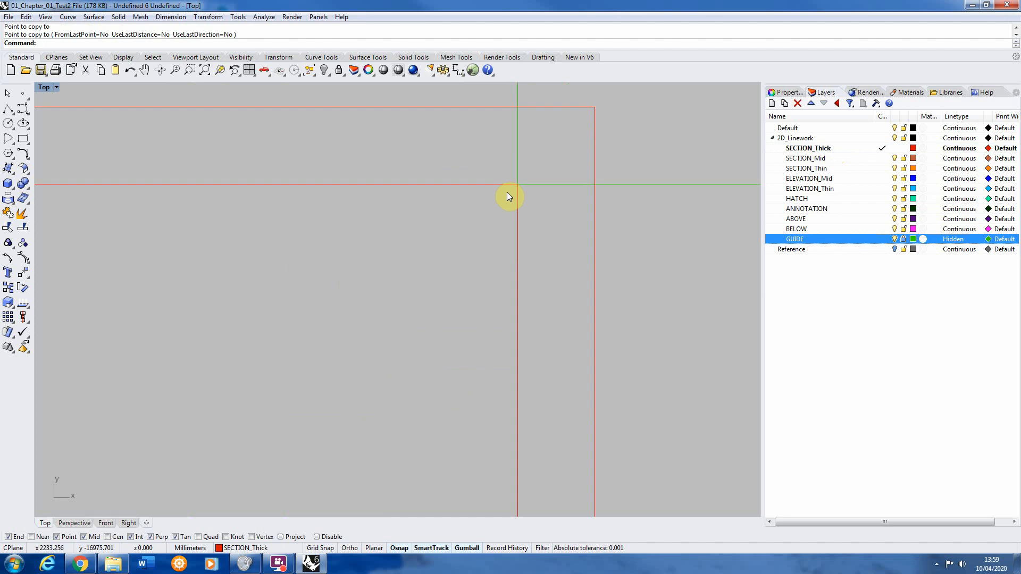
{"action": "scroll", "coordinate": [532, 218], "scroll_direction": "down", "scroll_amount": 20}
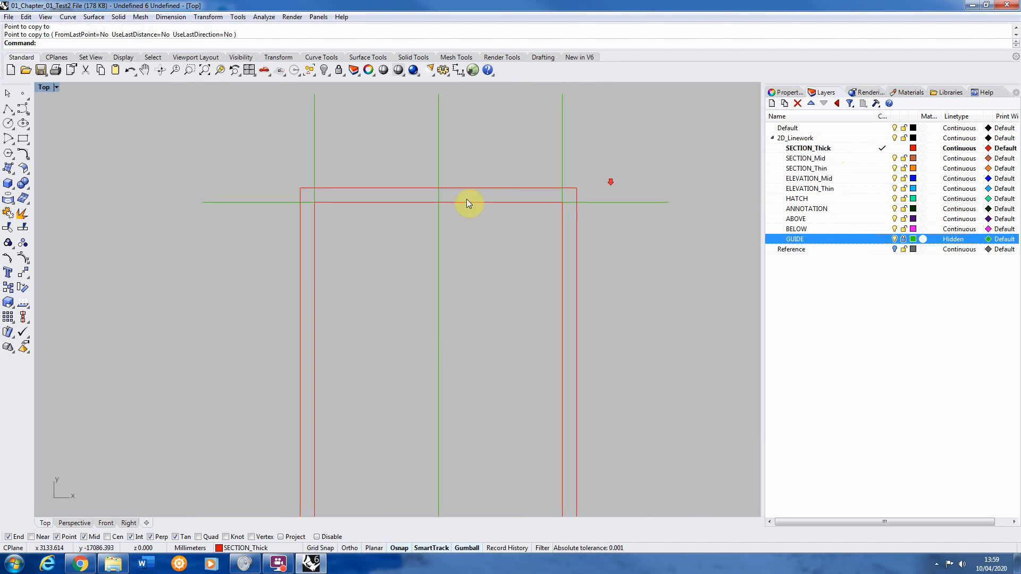
{"action": "scroll", "coordinate": [415, 200], "scroll_direction": "up", "scroll_amount": 12}
{"action": "scroll", "coordinate": [581, 187], "scroll_direction": "down", "scroll_amount": 8}
{"action": "scroll", "coordinate": [460, 197], "scroll_direction": "up", "scroll_amount": 5}
{"action": "left_click", "coordinate": [295, 197]}
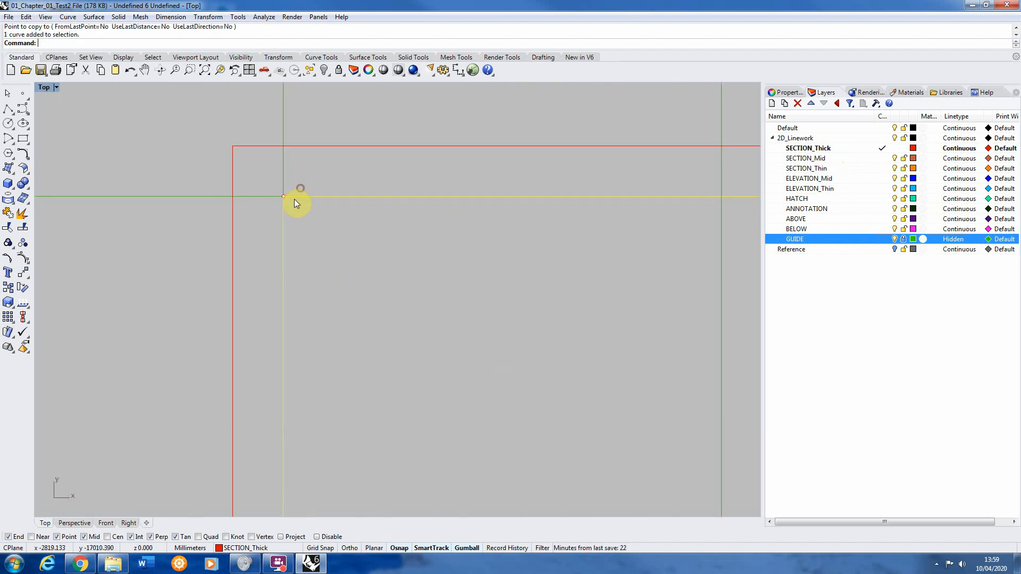
{"action": "left_click", "coordinate": [295, 186]}
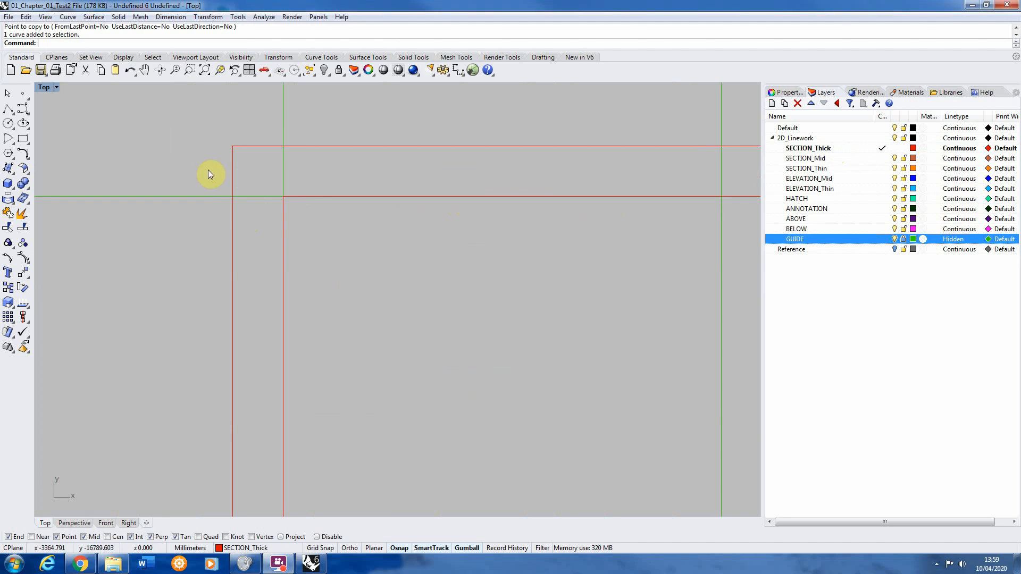
{"action": "scroll", "coordinate": [340, 221], "scroll_direction": "down", "scroll_amount": 6}
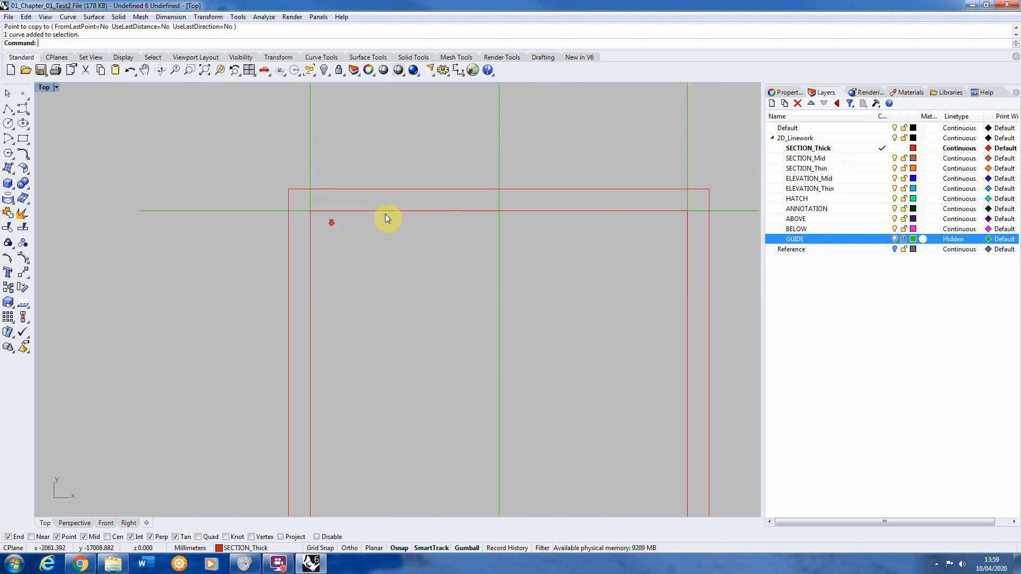
Show the Reference layer and examine the internal partition walls around the stairs and doors of the floor plan.
{"action": "left_click", "coordinate": [895, 249]}
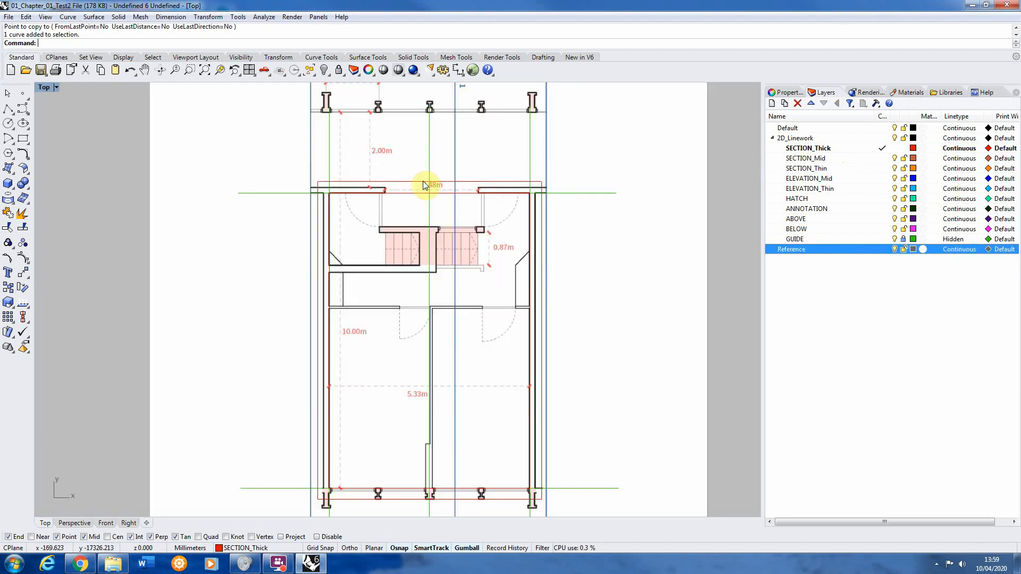
{"action": "left_click", "coordinate": [402, 352]}
{"action": "scroll", "coordinate": [424, 294], "scroll_direction": "up", "scroll_amount": 4}
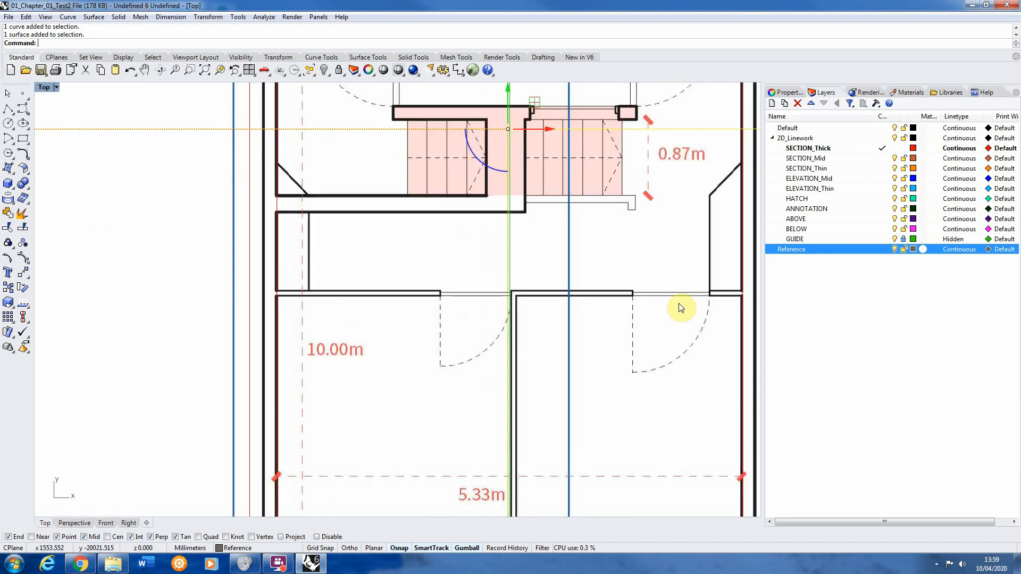
{"action": "scroll", "coordinate": [469, 181], "scroll_direction": "down", "scroll_amount": 4}
{"action": "scroll", "coordinate": [453, 132], "scroll_direction": "up", "scroll_amount": 4}
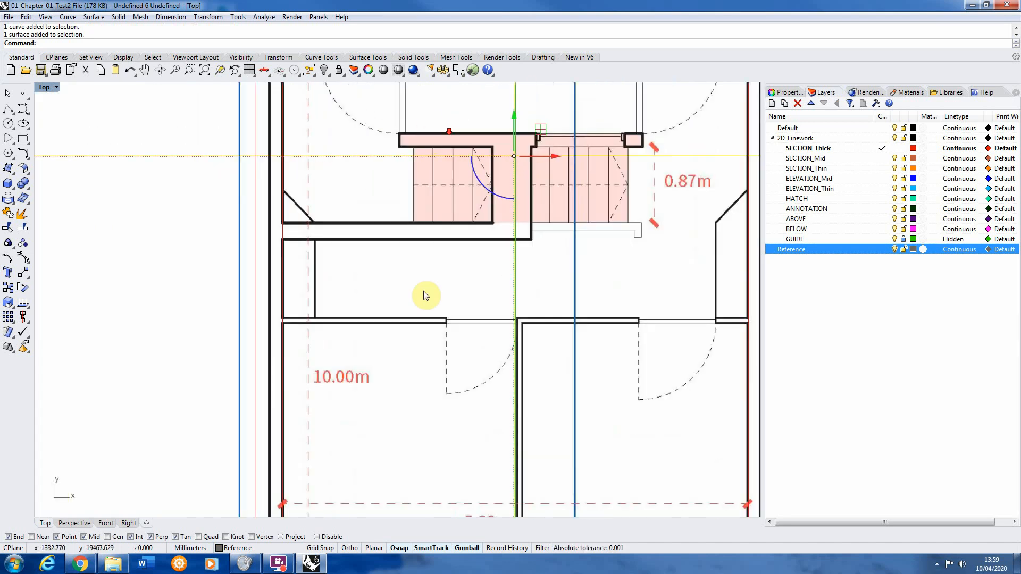
{"action": "scroll", "coordinate": [418, 302], "scroll_direction": "up", "scroll_amount": 4}
{"action": "scroll", "coordinate": [426, 230], "scroll_direction": "down", "scroll_amount": 5}
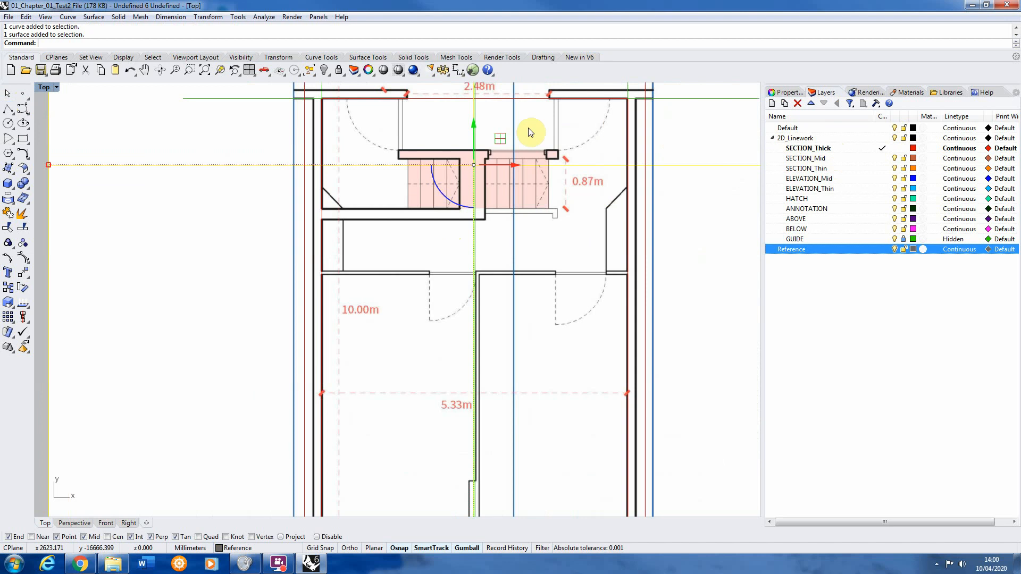
On the SECTION_Mid layer, draw a horizontal polyline along the upper edge of the partition below the stairs, overshooting both side walls slightly.
{"action": "double_click", "coordinate": [815, 159]}
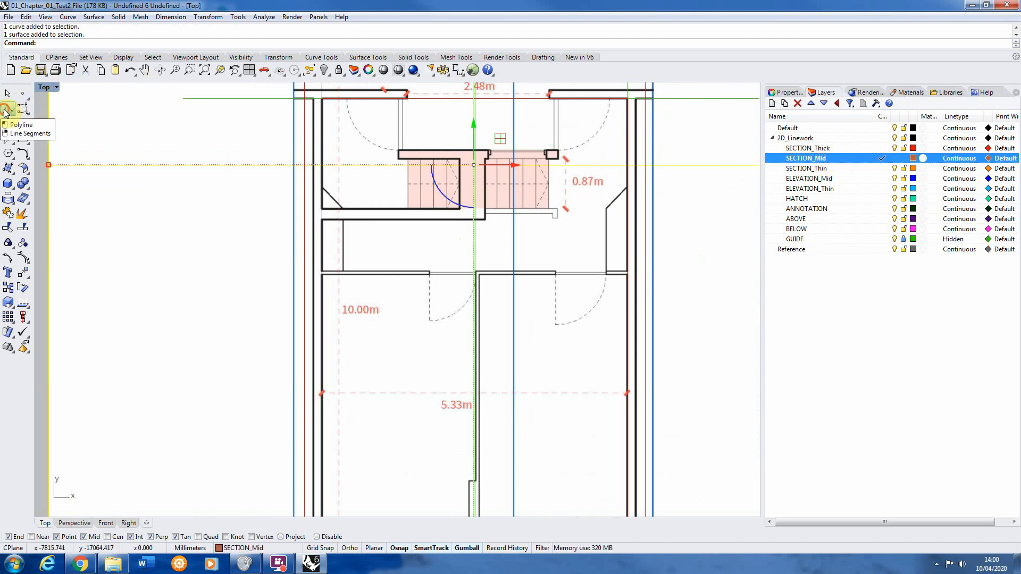
{"action": "left_click", "coordinate": [7, 110]}
{"action": "scroll", "coordinate": [372, 282], "scroll_direction": "up", "scroll_amount": 3}
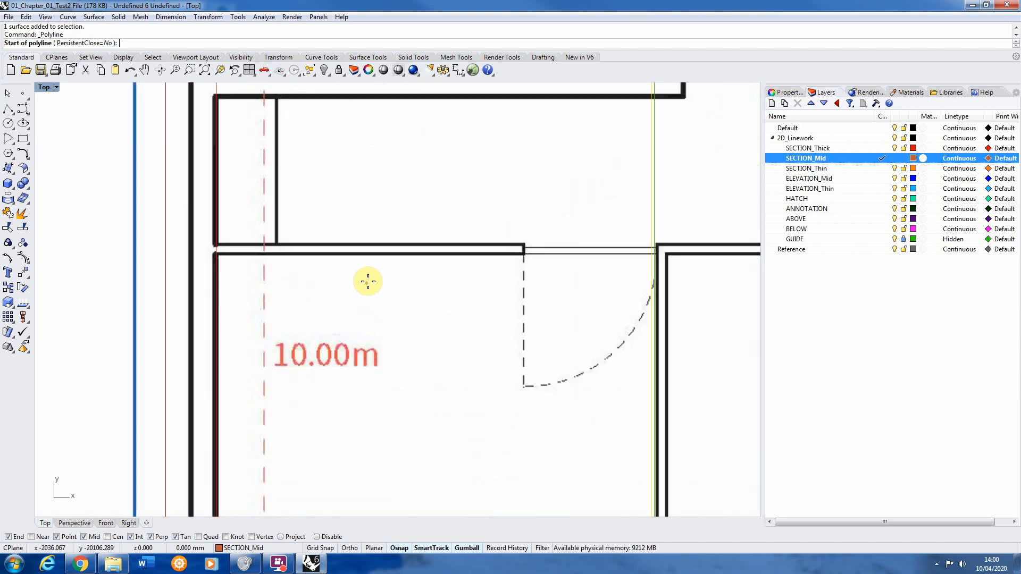
{"action": "scroll", "coordinate": [203, 246], "scroll_direction": "up", "scroll_amount": 2}
{"action": "left_click", "coordinate": [206, 244]}
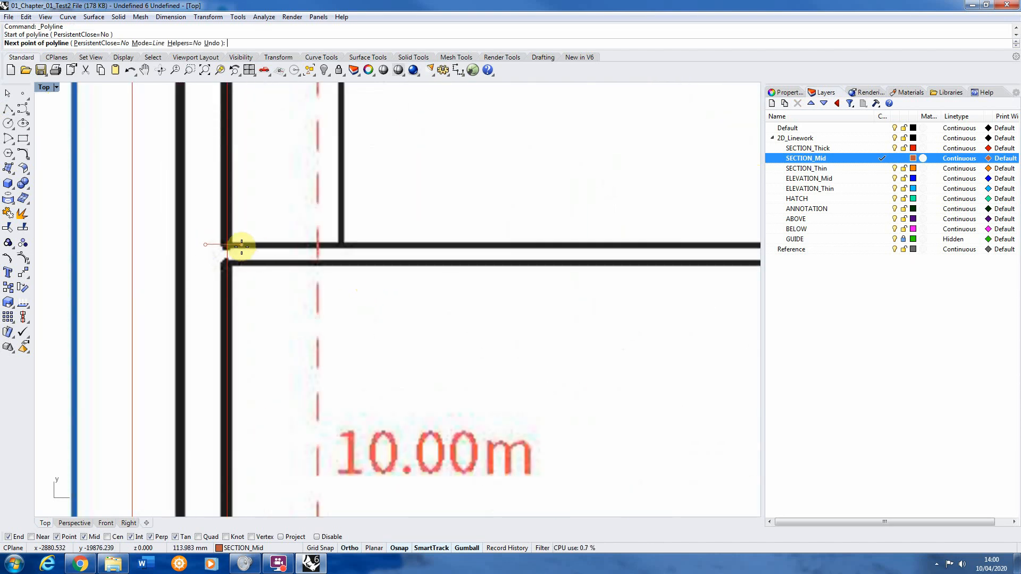
{"action": "scroll", "coordinate": [175, 230], "scroll_direction": "down", "scroll_amount": 5}
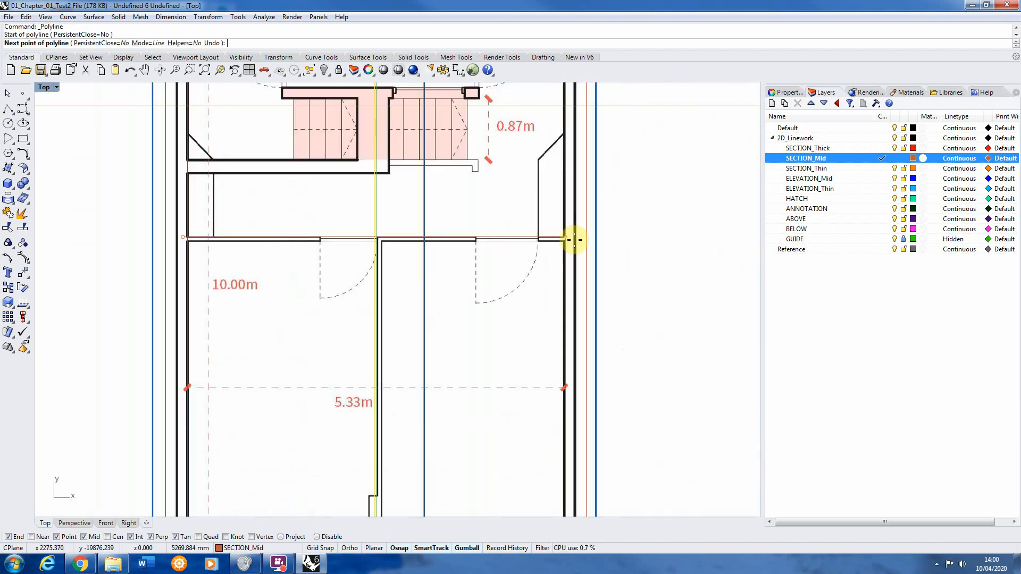
{"action": "scroll", "coordinate": [552, 237], "scroll_direction": "up", "scroll_amount": 5}
{"action": "key", "text": "shift"}
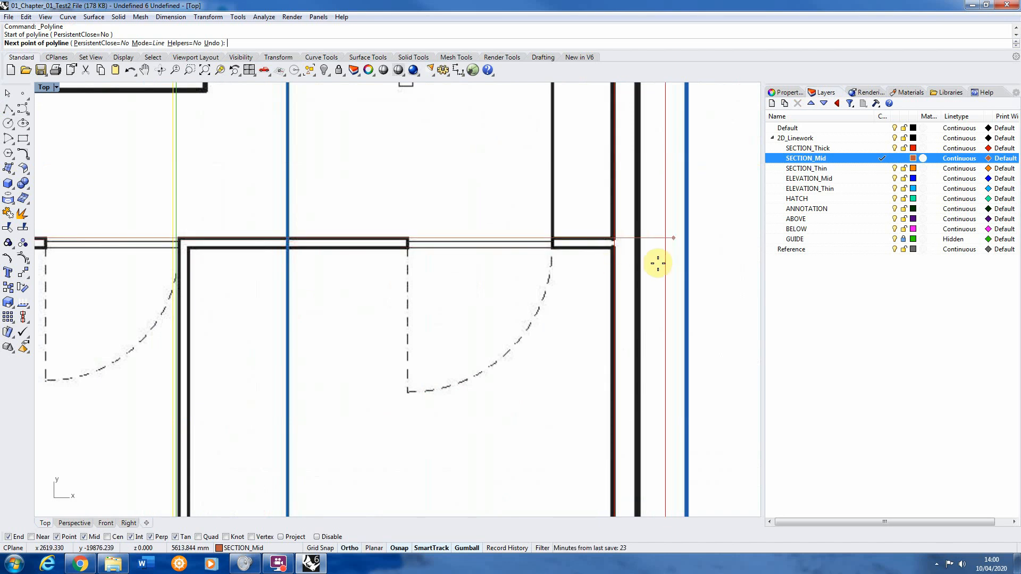
{"action": "key", "text": "shift"}
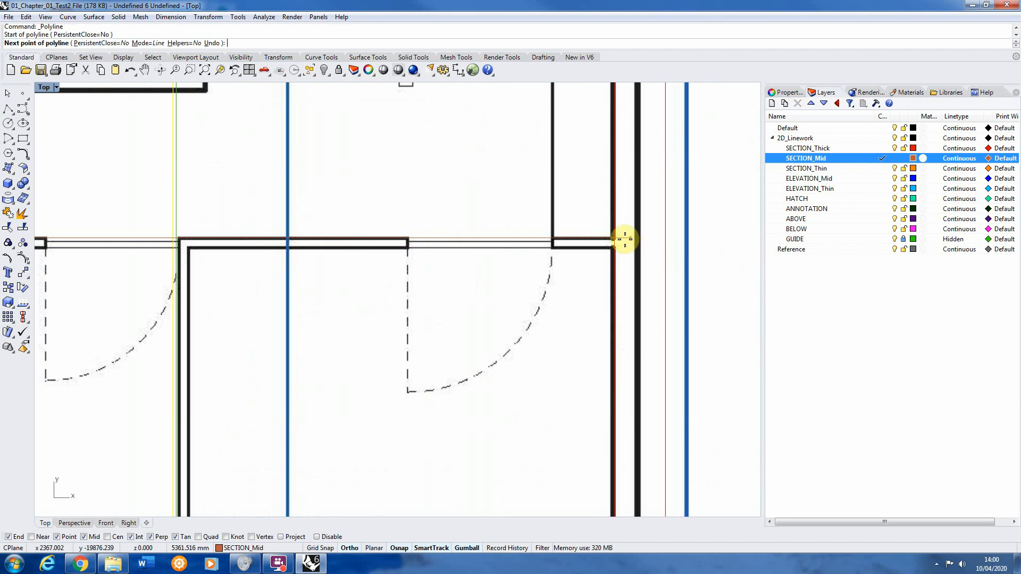
{"action": "left_click", "coordinate": [636, 298]}
{"action": "scroll", "coordinate": [653, 249], "scroll_direction": "down", "scroll_amount": 3}
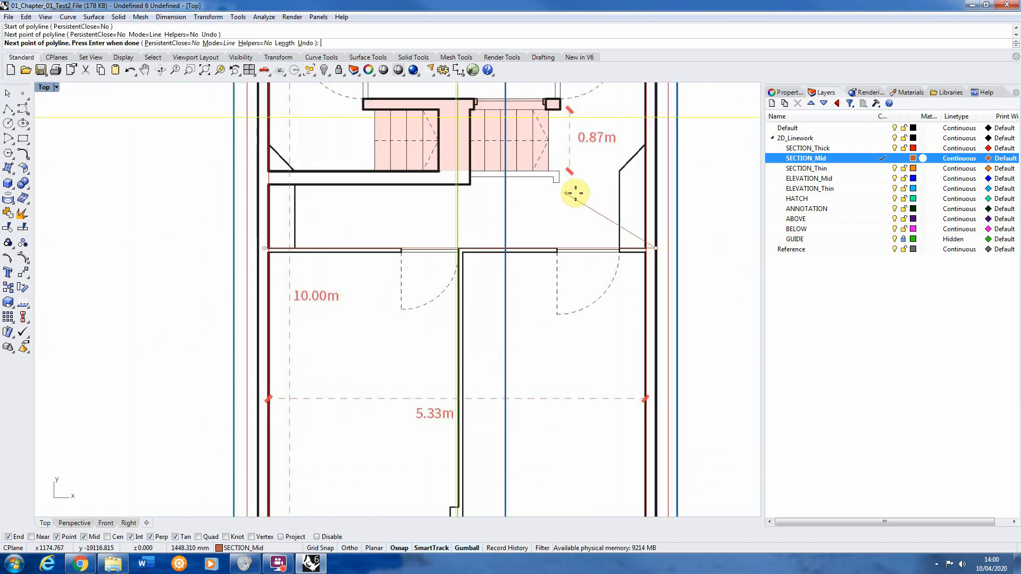
{"action": "key", "text": "Return"}
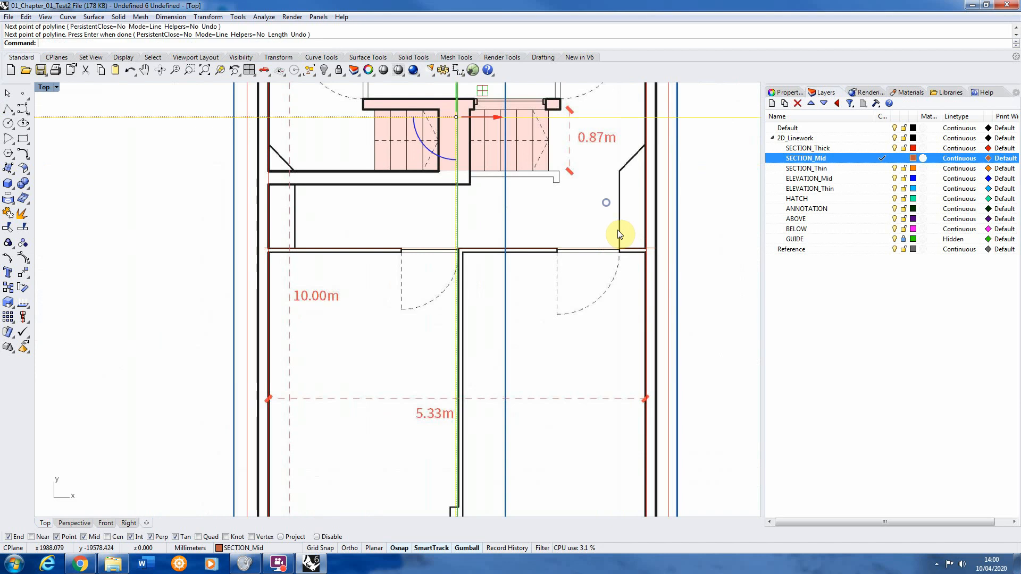
Offset the horizontal partition line 125 mm downward.
{"action": "scroll", "coordinate": [372, 250], "scroll_direction": "up", "scroll_amount": 3}
{"action": "left_click", "coordinate": [285, 247]}
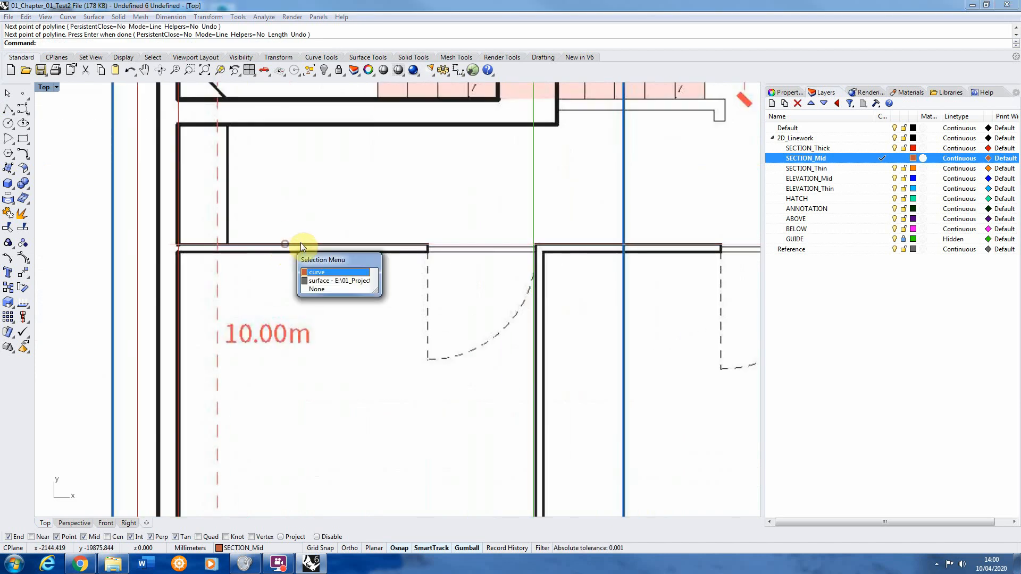
{"action": "left_click", "coordinate": [328, 274]}
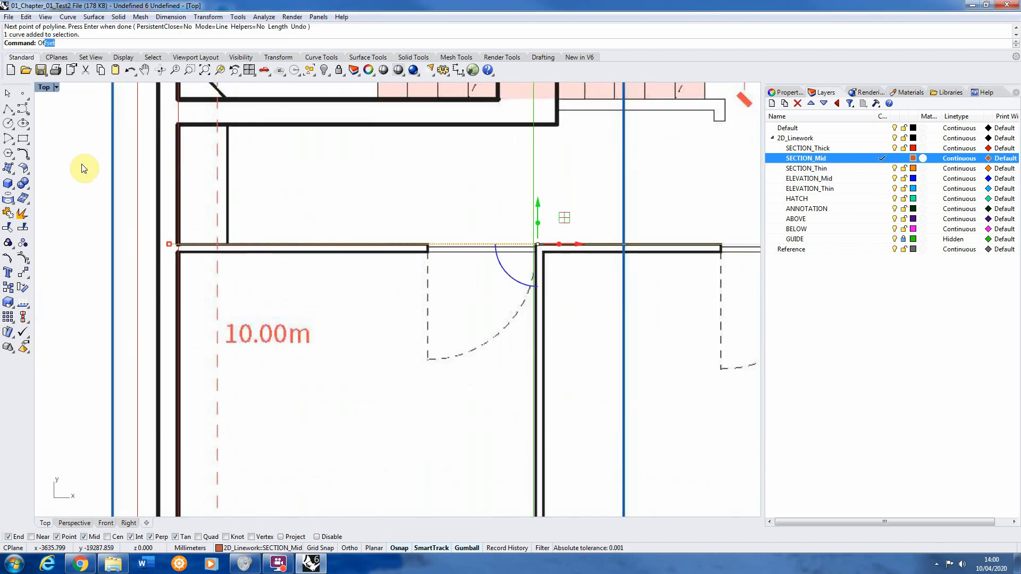
{"action": "key", "text": "Return"}
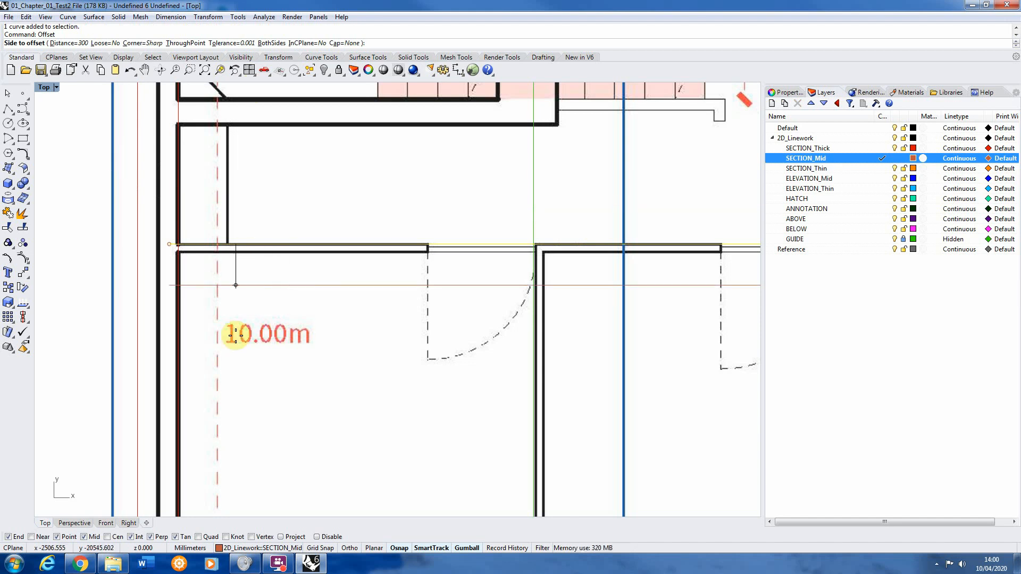
{"action": "type", "text": "125"}
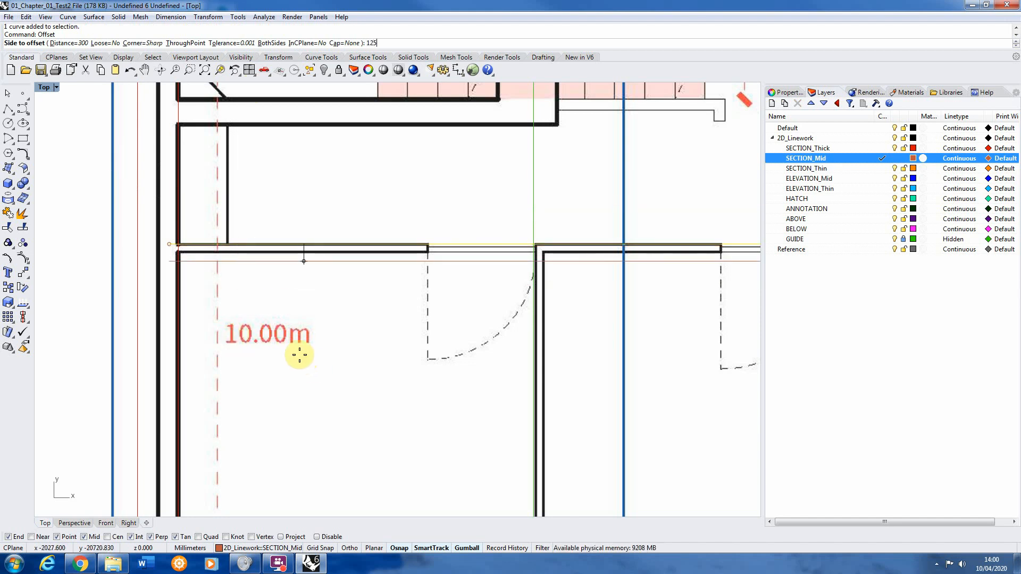
{"action": "scroll", "coordinate": [302, 263], "scroll_direction": "up", "scroll_amount": 2}
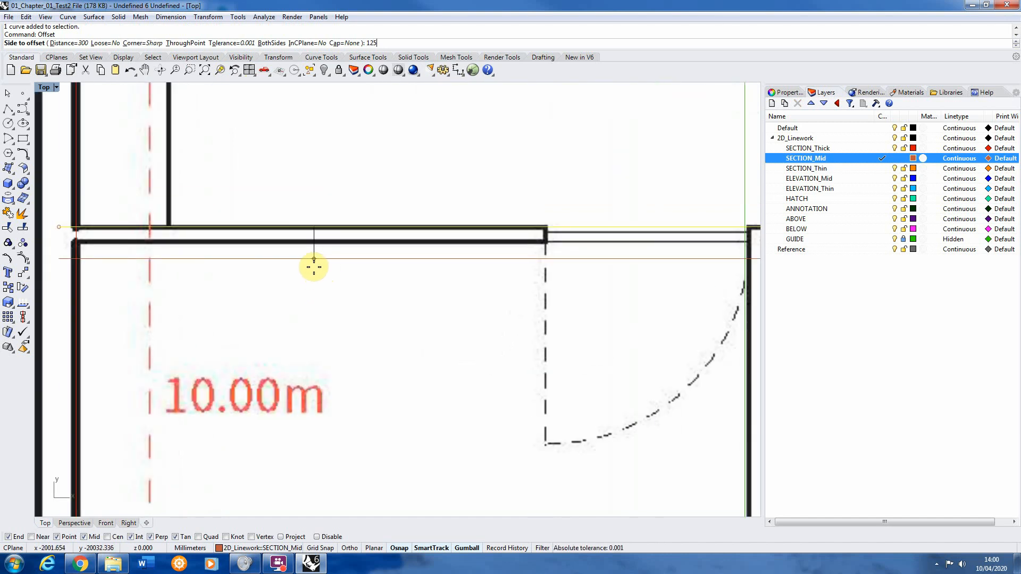
{"action": "scroll", "coordinate": [313, 265], "scroll_direction": "down", "scroll_amount": 2}
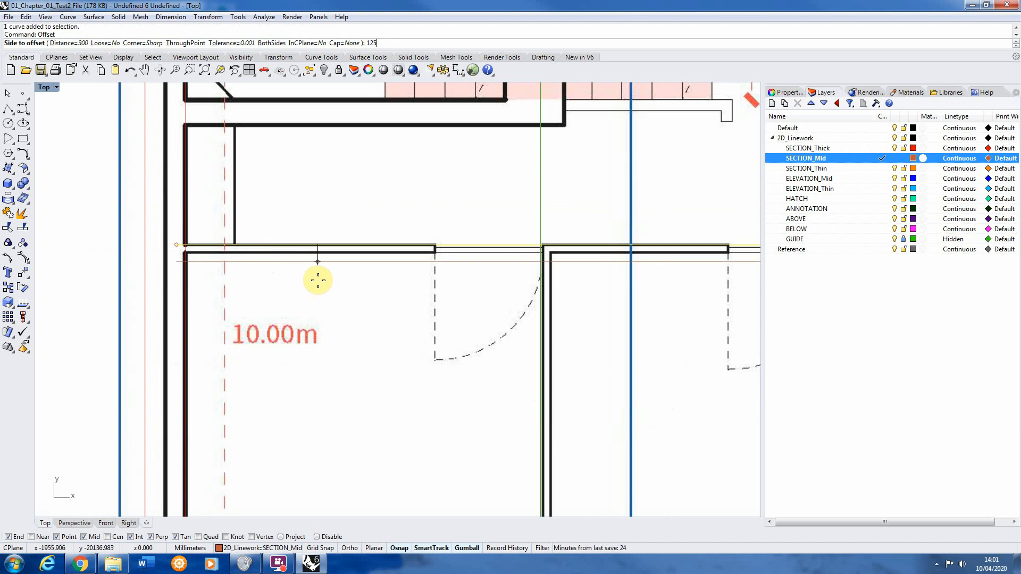
{"action": "left_click", "coordinate": [318, 280]}
Undo the accidental drag of the reference plan and lock the Reference layer.
{"action": "left_click_drag", "start_coordinate": [401, 317], "coordinate": [393, 312]}
{"action": "scroll", "coordinate": [305, 247], "scroll_direction": "down", "scroll_amount": 4}
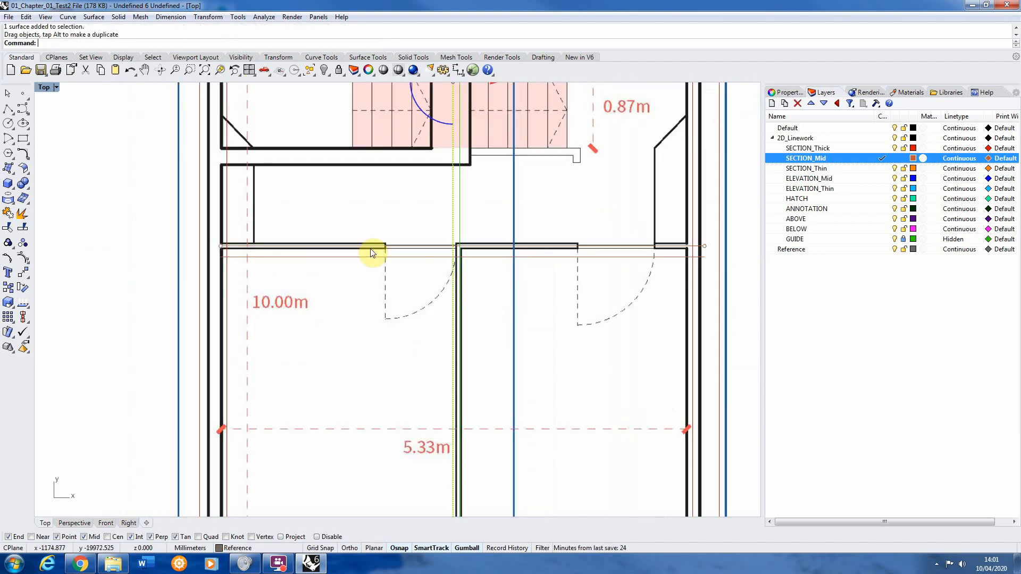
{"action": "key", "text": "ctrl+z"}
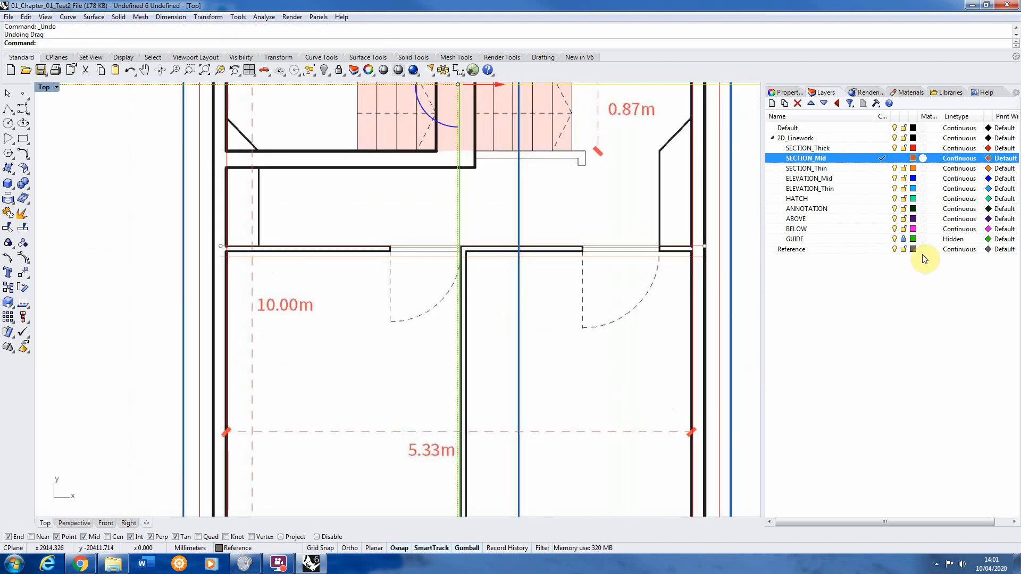
{"action": "left_click", "coordinate": [903, 249]}
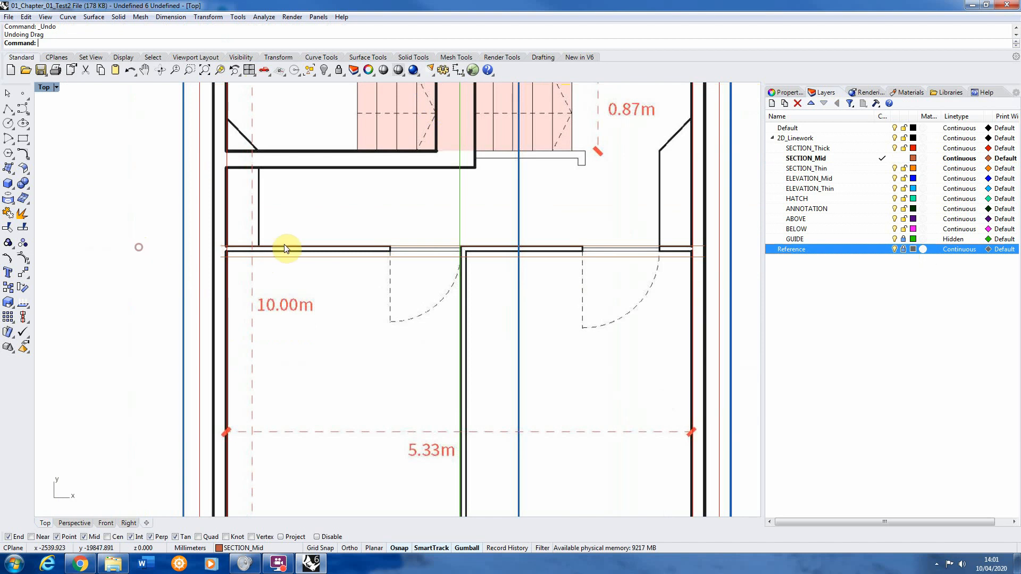
Copy the pair of horizontal partition lines straight up to the wall along the lower side of the stairs.
{"action": "scroll", "coordinate": [335, 243], "scroll_direction": "up", "scroll_amount": 2}
{"action": "left_click_drag", "start_coordinate": [397, 225], "coordinate": [371, 298]}
{"action": "left_click", "coordinate": [10, 292]}
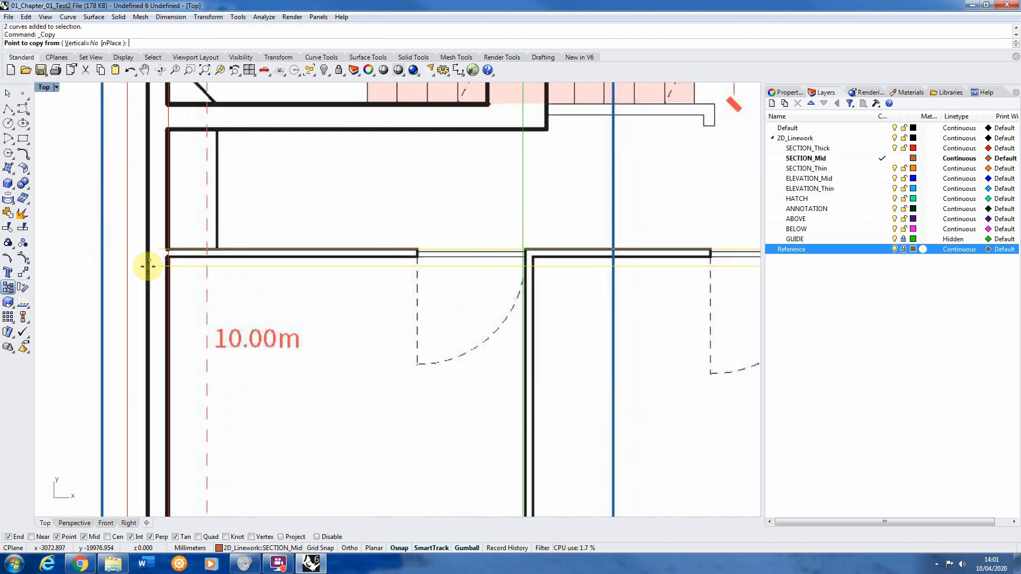
{"action": "left_click", "coordinate": [168, 266]}
{"action": "scroll", "coordinate": [186, 287], "scroll_direction": "down", "scroll_amount": 5}
{"action": "scroll", "coordinate": [204, 186], "scroll_direction": "up", "scroll_amount": 5}
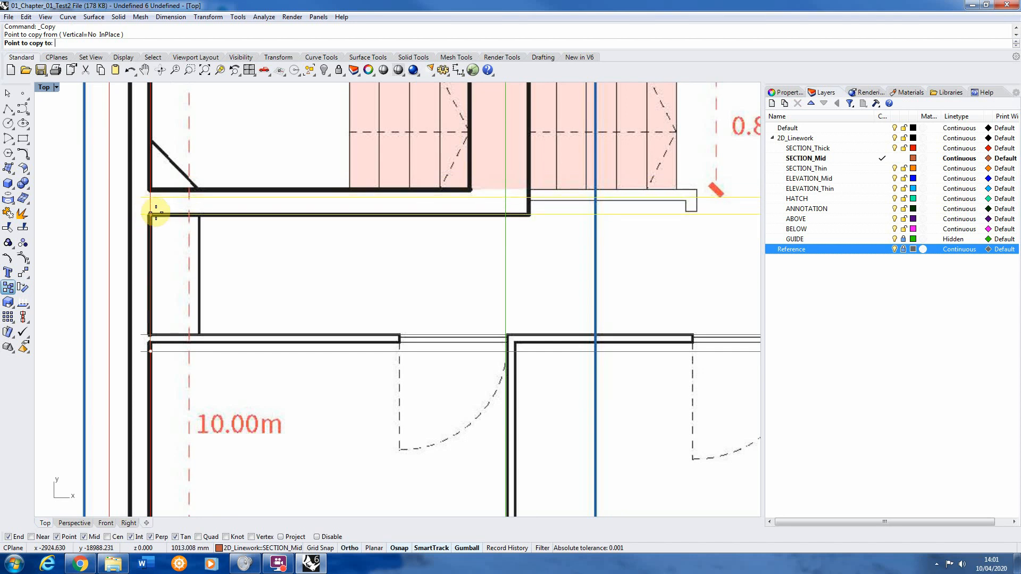
{"action": "left_click", "coordinate": [163, 215]}
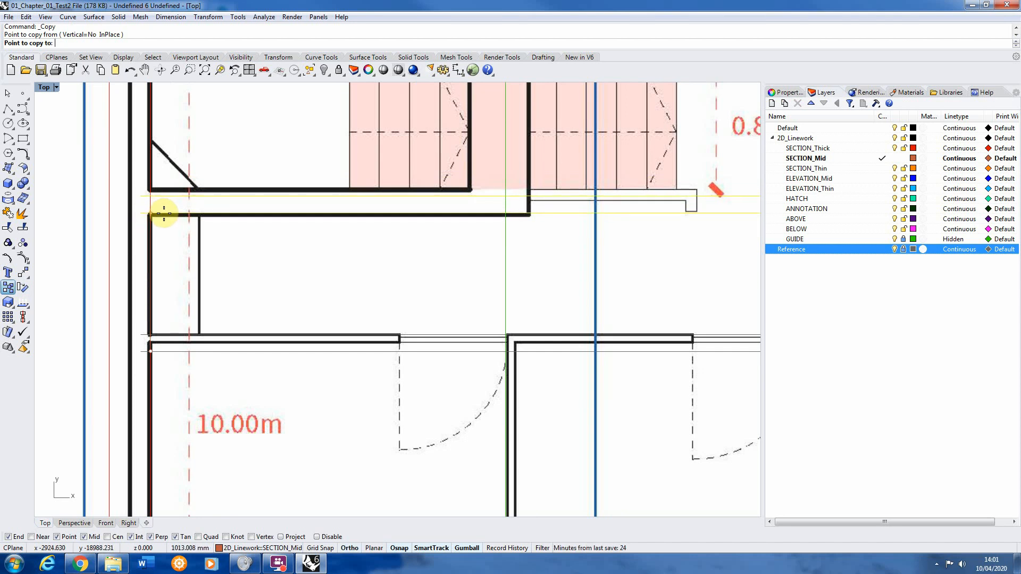
Place another copy of the line pair on the wall along the upper side of the stairs and finish copying.
{"action": "scroll", "coordinate": [228, 307], "scroll_direction": "down", "scroll_amount": 3}
{"action": "scroll", "coordinate": [221, 141], "scroll_direction": "up", "scroll_amount": 3}
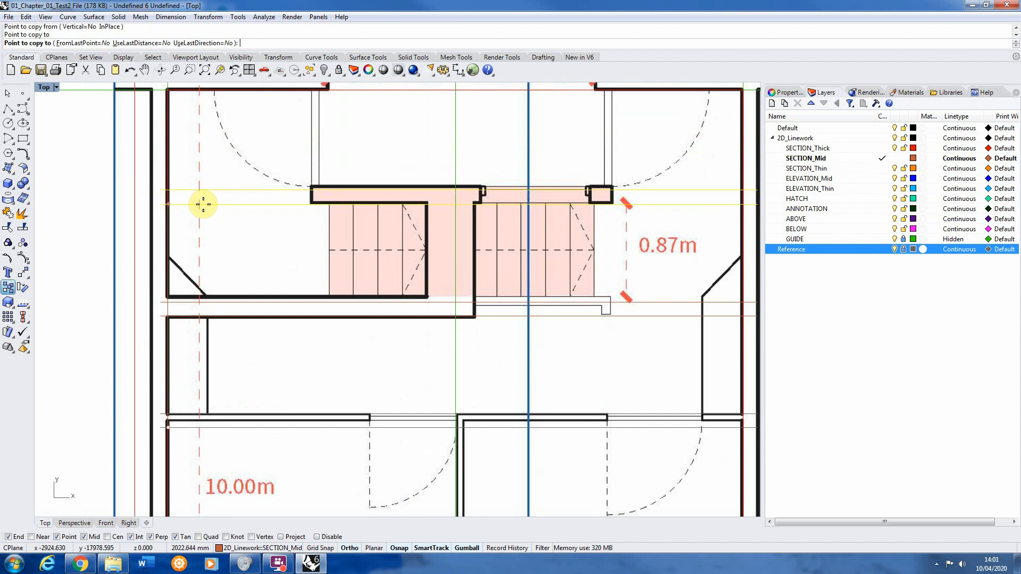
{"action": "left_click", "coordinate": [202, 200]}
{"action": "scroll", "coordinate": [318, 211], "scroll_direction": "down", "scroll_amount": 3}
{"action": "key", "text": "Return"}
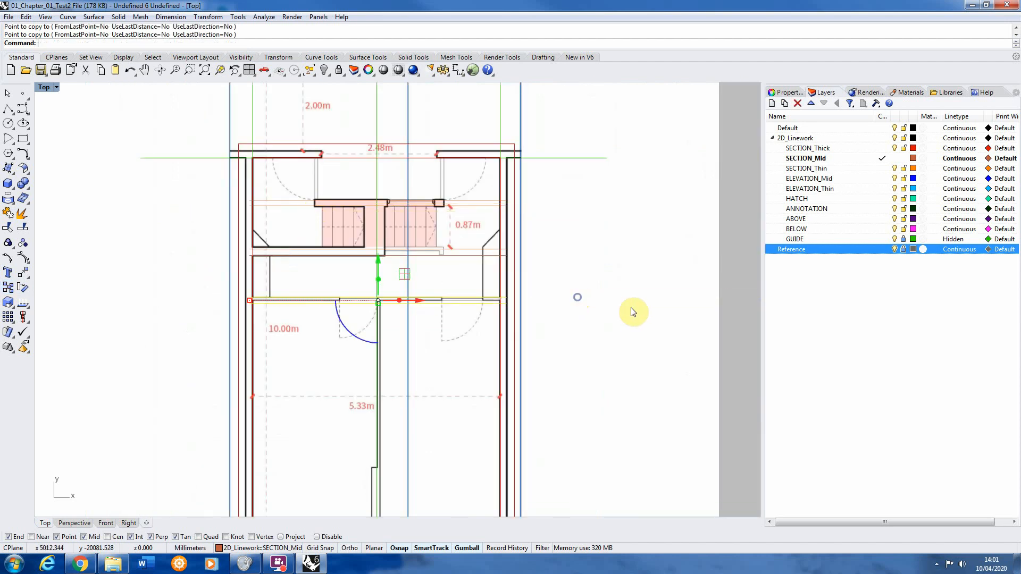
Hide the Reference layer to check the three pairs of partition lines, and show it again.
{"action": "left_click", "coordinate": [895, 250]}
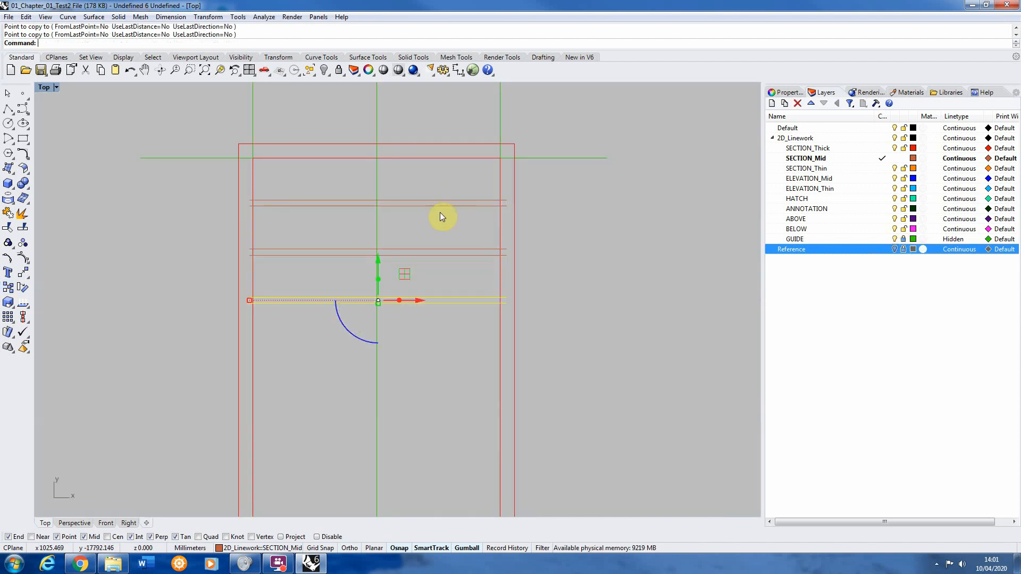
{"action": "left_click", "coordinate": [439, 338]}
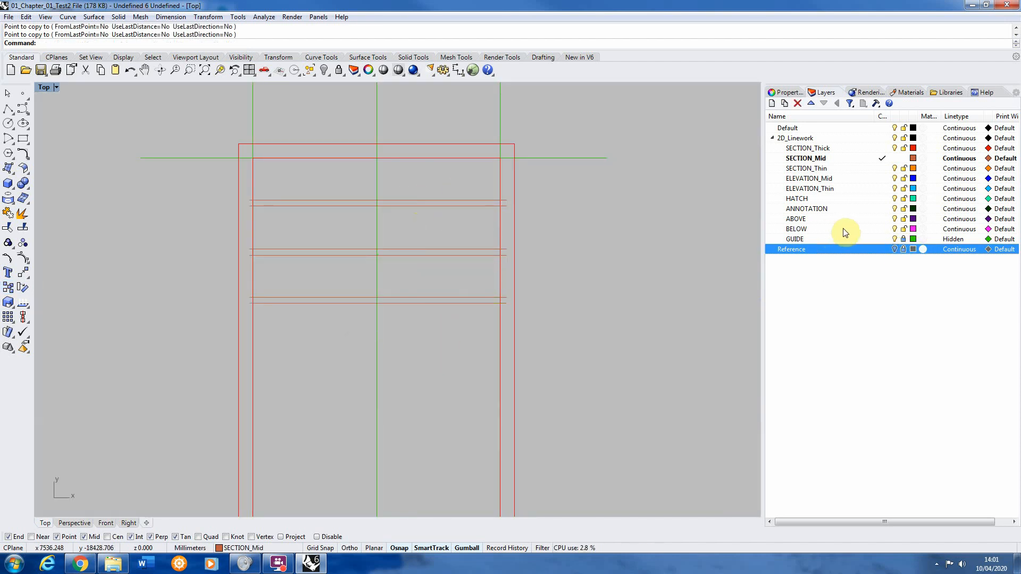
{"action": "left_click", "coordinate": [895, 249]}
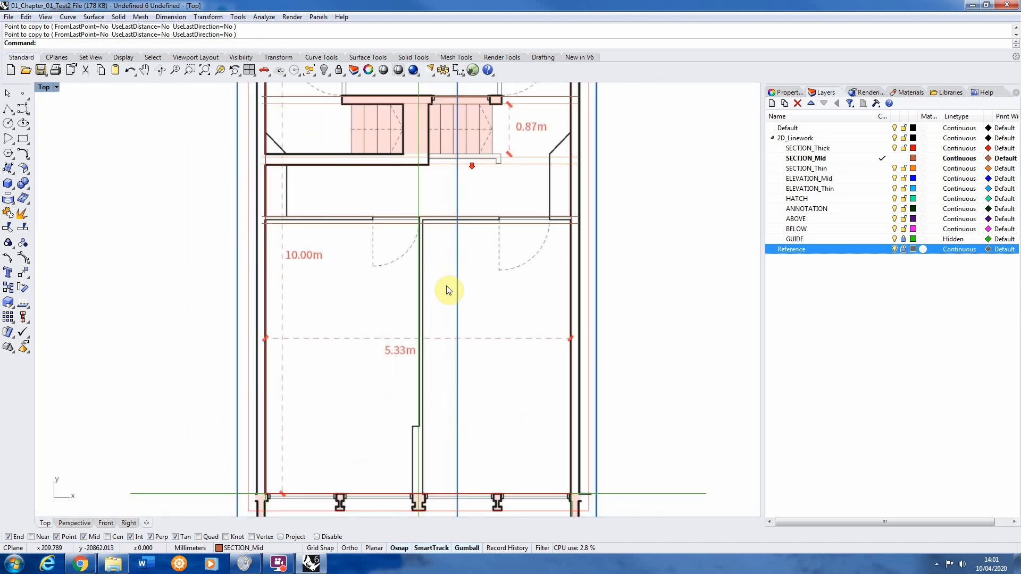
Rotate a copy of the lowest pair of partition lines to vertical about the midpoint of its lower line, with Copy=Yes.
{"action": "left_click_drag", "start_coordinate": [446, 200], "coordinate": [429, 219]}
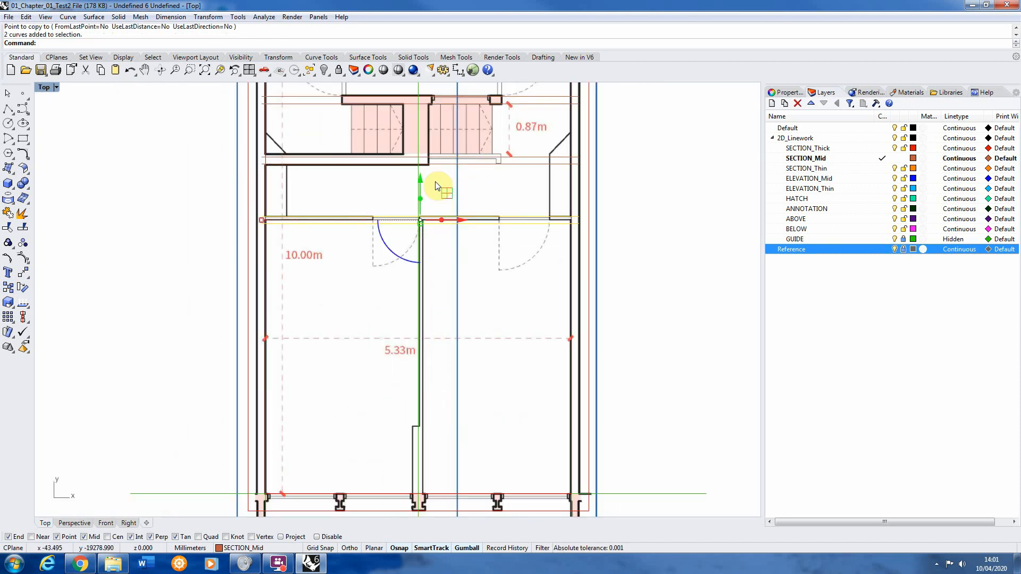
{"action": "left_click", "coordinate": [23, 287]}
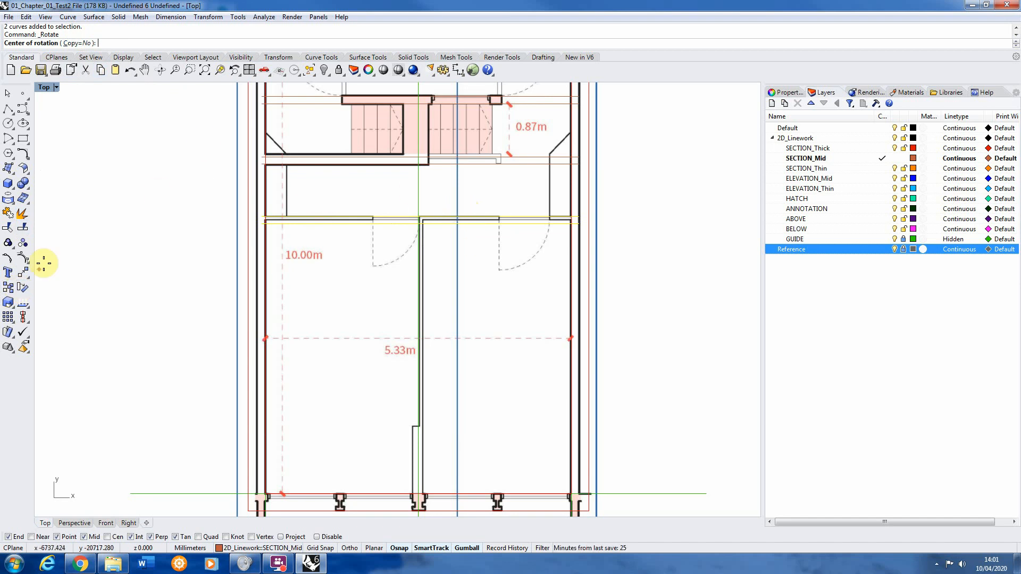
{"action": "left_click", "coordinate": [76, 43]}
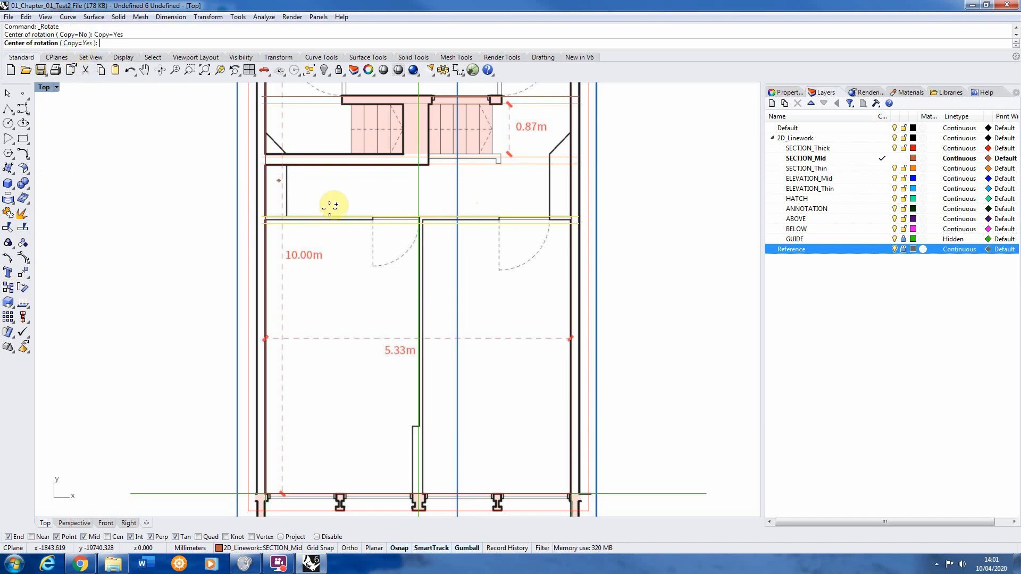
{"action": "scroll", "coordinate": [424, 220], "scroll_direction": "up", "scroll_amount": 5}
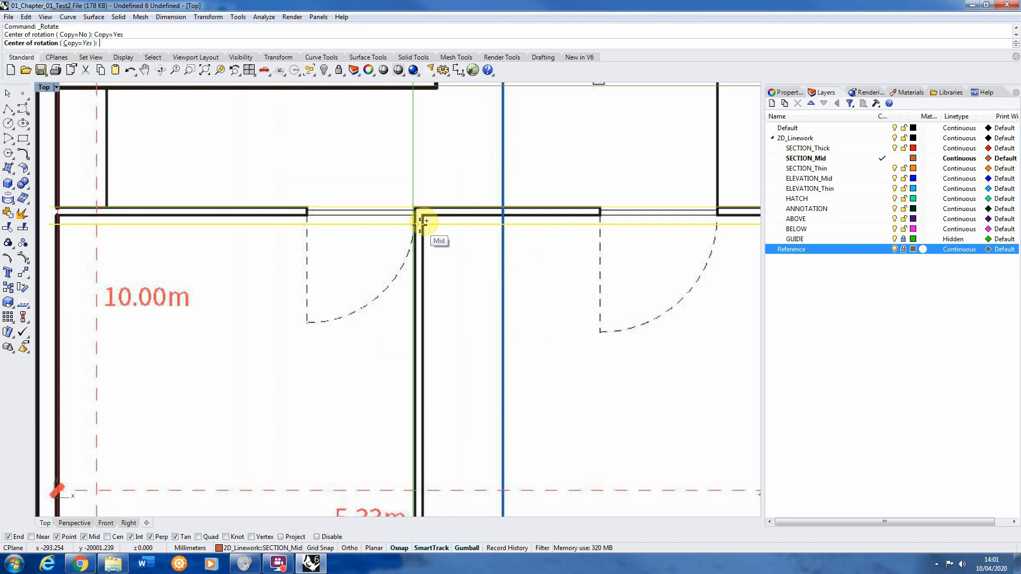
{"action": "left_click", "coordinate": [419, 224]}
{"action": "scroll", "coordinate": [418, 223], "scroll_direction": "down", "scroll_amount": 2}
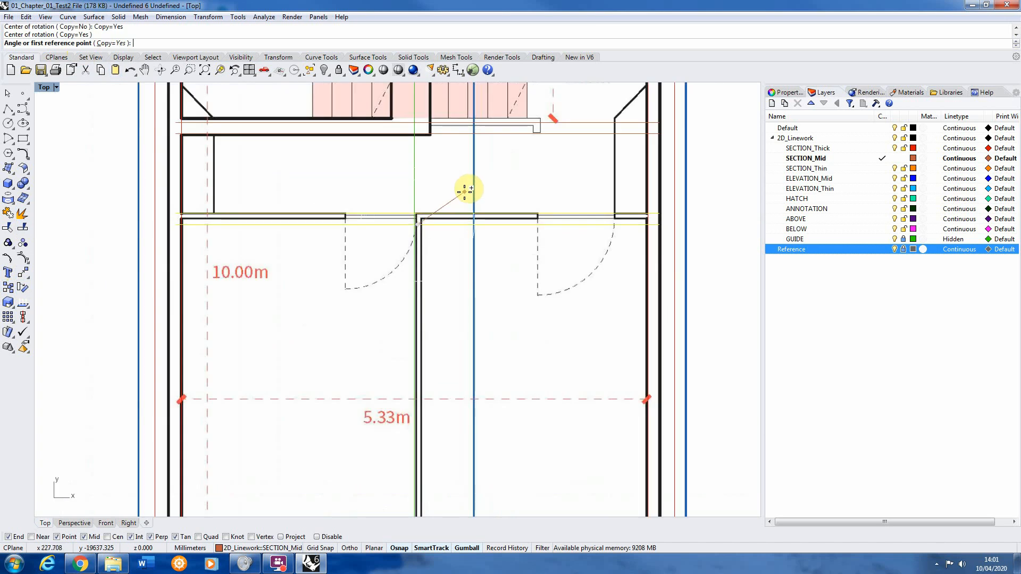
{"action": "left_click", "coordinate": [474, 224]}
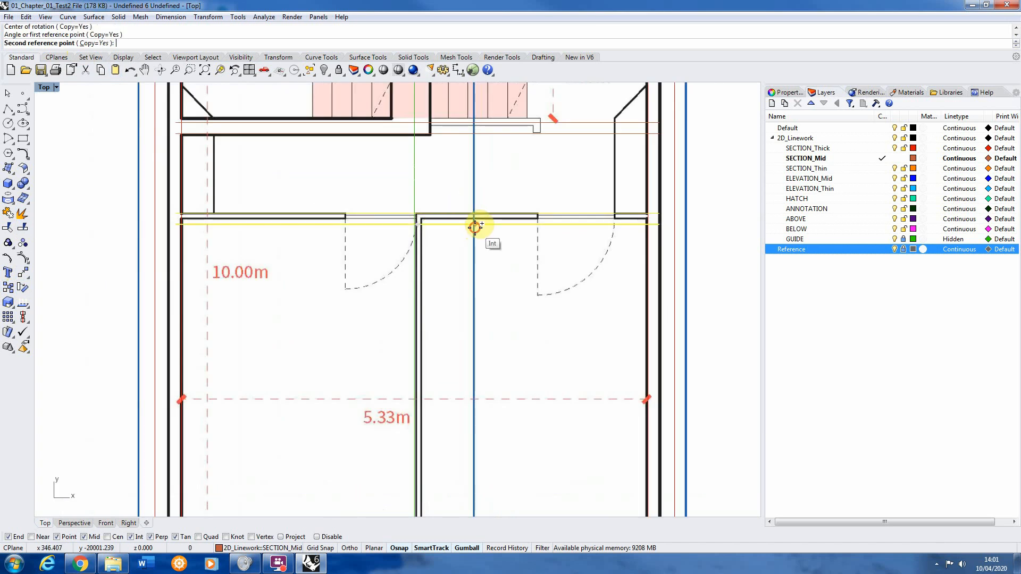
{"action": "left_click", "coordinate": [433, 319]}
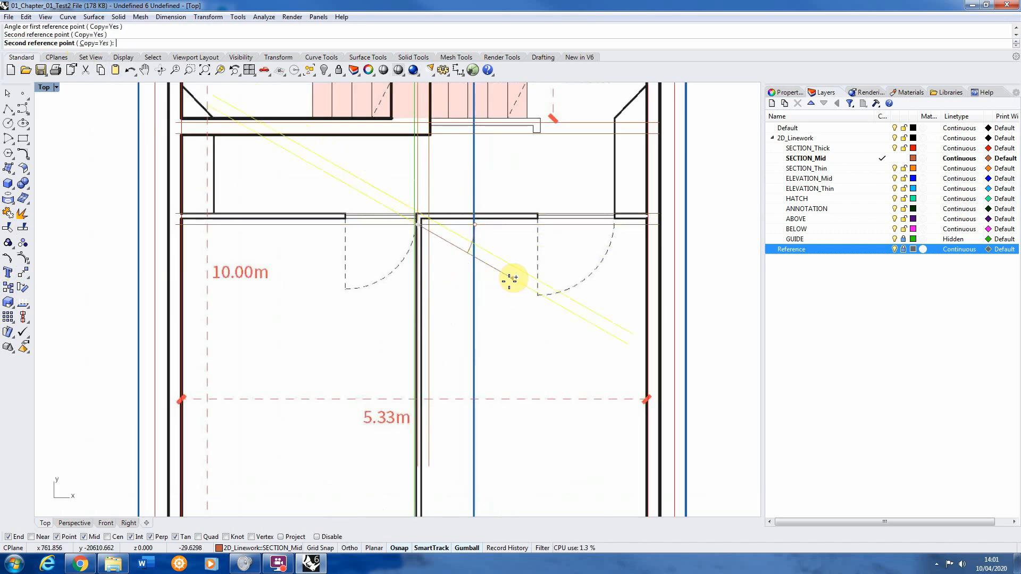
{"action": "right_click", "coordinate": [509, 280]}
Hide the Reference layer and deselect the lowest horizontal pair of partition lines.
{"action": "left_click", "coordinate": [893, 249]}
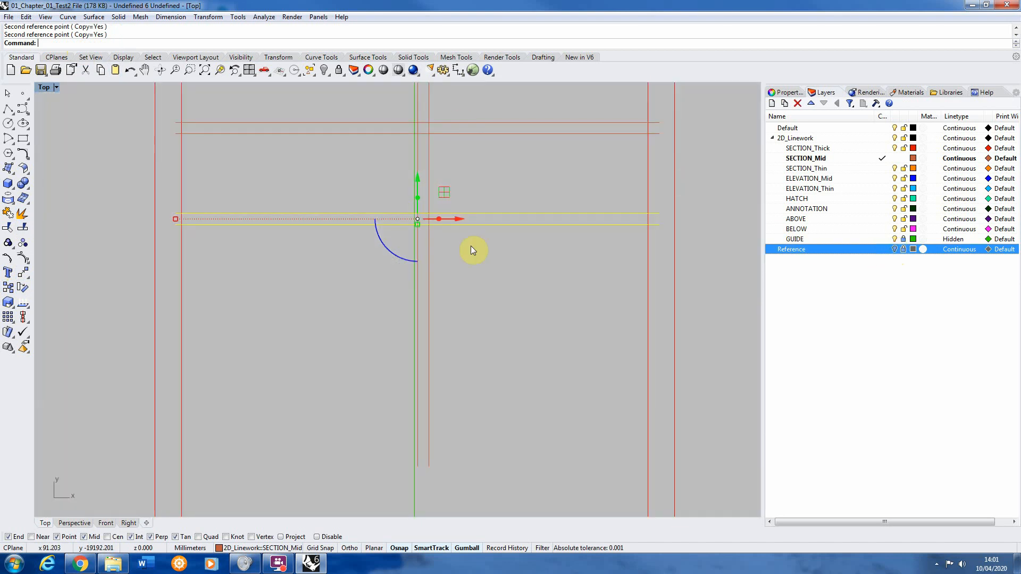
{"action": "left_click", "coordinate": [522, 296]}
{"action": "scroll", "coordinate": [460, 188], "scroll_direction": "down", "scroll_amount": 6}
{"action": "scroll", "coordinate": [435, 176], "scroll_direction": "up", "scroll_amount": 6}
{"action": "scroll", "coordinate": [435, 178], "scroll_direction": "down", "scroll_amount": 5}
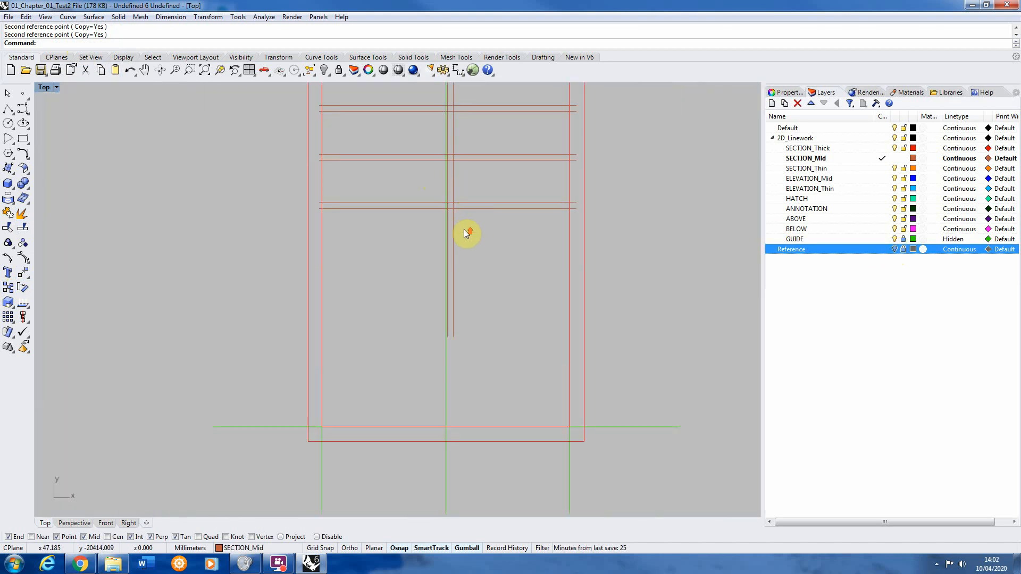
Move the pair of vertical partition lines straight down until it runs past the lower main wall, and deselect it.
{"action": "scroll", "coordinate": [443, 235], "scroll_direction": "up", "scroll_amount": 5}
{"action": "left_click_drag", "start_coordinate": [431, 248], "coordinate": [433, 247]}
{"action": "scroll", "coordinate": [444, 242], "scroll_direction": "down", "scroll_amount": 2}
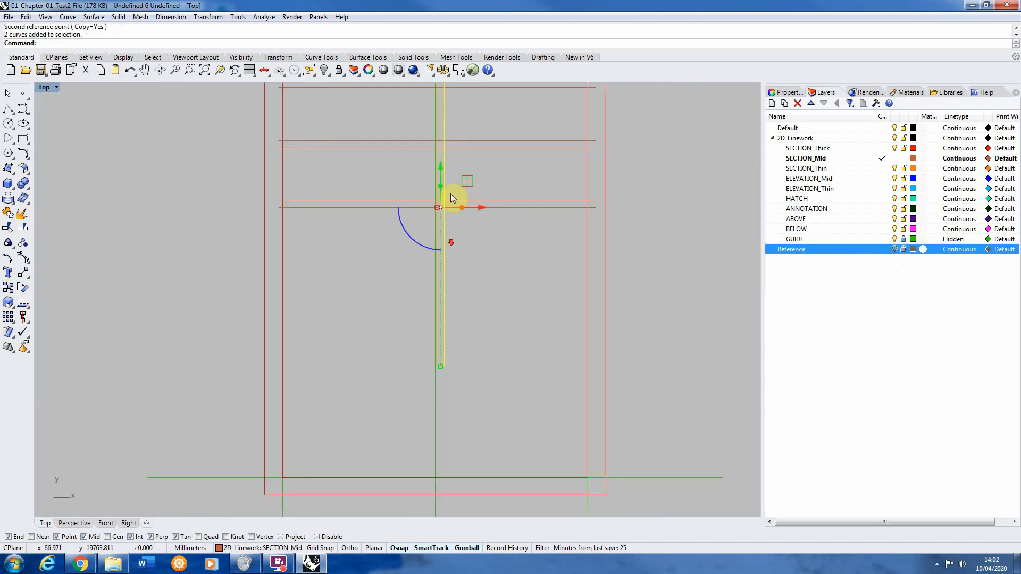
{"action": "left_click_drag", "start_coordinate": [439, 164], "coordinate": [443, 306]}
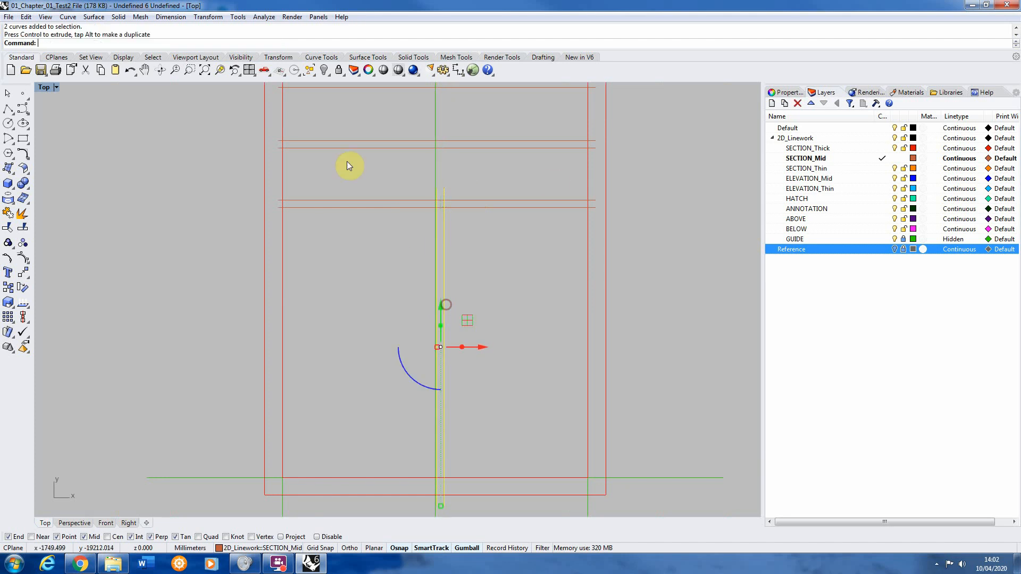
{"action": "left_click", "coordinate": [347, 161]}
Examine where the partition lines overrun the inner wall faces and where the vertical pair crosses the lowest horizontal pair.
{"action": "scroll", "coordinate": [384, 163], "scroll_direction": "down", "scroll_amount": 2}
{"action": "scroll", "coordinate": [404, 181], "scroll_direction": "up", "scroll_amount": 1}
{"action": "scroll", "coordinate": [428, 234], "scroll_direction": "down", "scroll_amount": 3}
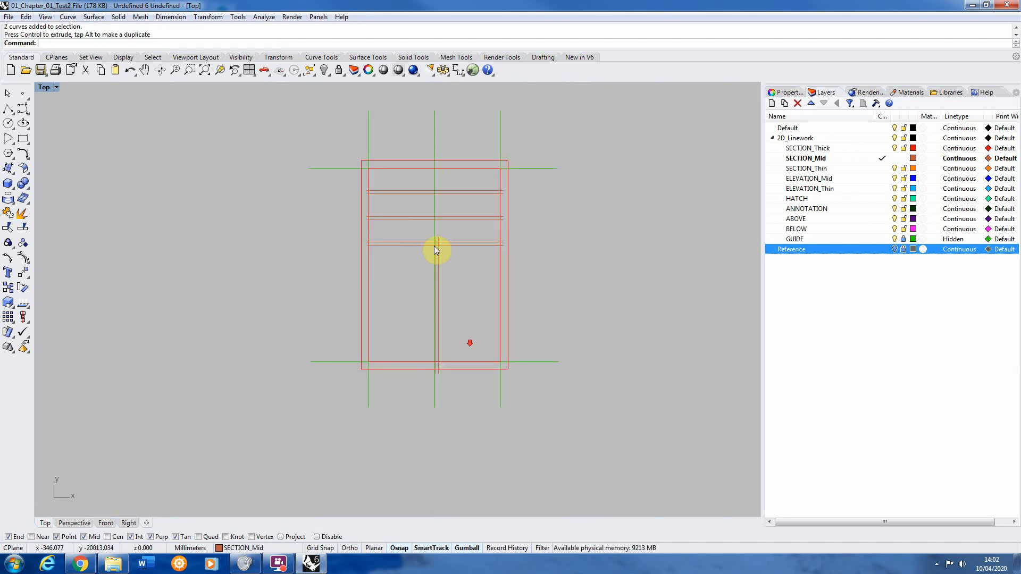
{"action": "scroll", "coordinate": [446, 237], "scroll_direction": "up", "scroll_amount": 4}
{"action": "scroll", "coordinate": [452, 239], "scroll_direction": "up", "scroll_amount": 2}
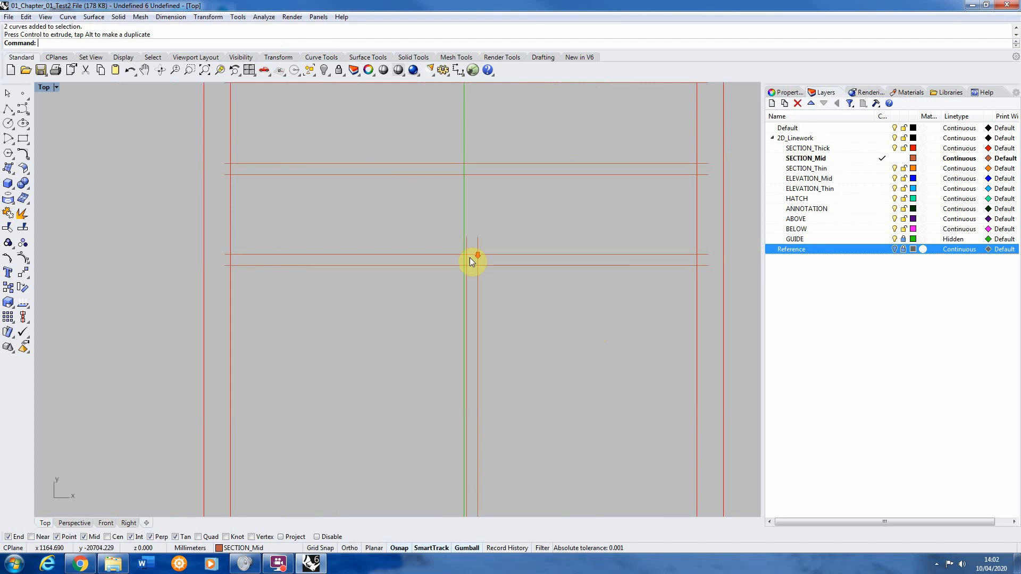
{"action": "scroll", "coordinate": [470, 257], "scroll_direction": "down", "scroll_amount": 2}
{"action": "scroll", "coordinate": [304, 208], "scroll_direction": "up", "scroll_amount": 2}
{"action": "scroll", "coordinate": [312, 127], "scroll_direction": "up", "scroll_amount": 2}
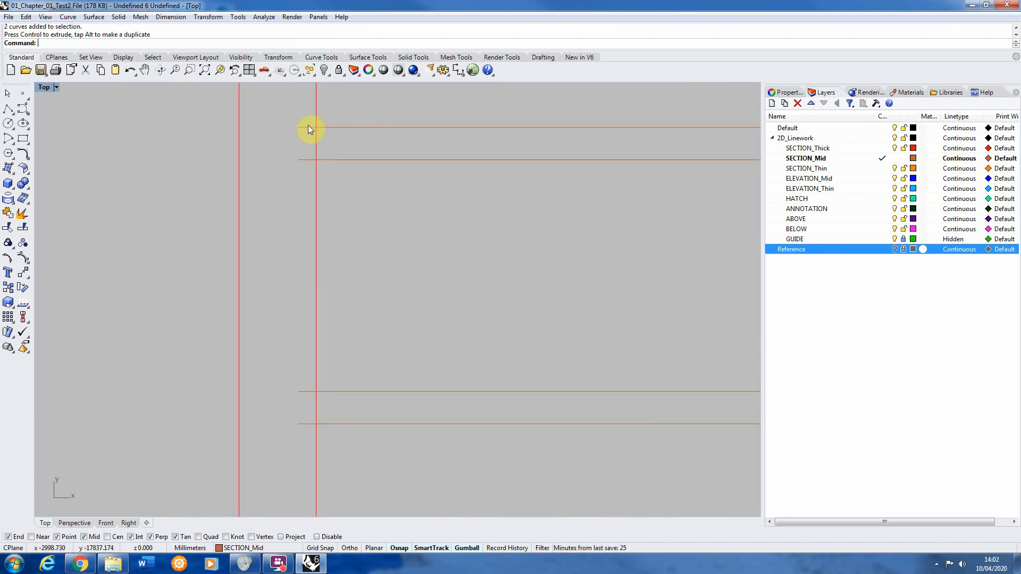
{"action": "scroll", "coordinate": [237, 144], "scroll_direction": "down", "scroll_amount": 8}
{"action": "scroll", "coordinate": [502, 157], "scroll_direction": "up", "scroll_amount": 3}
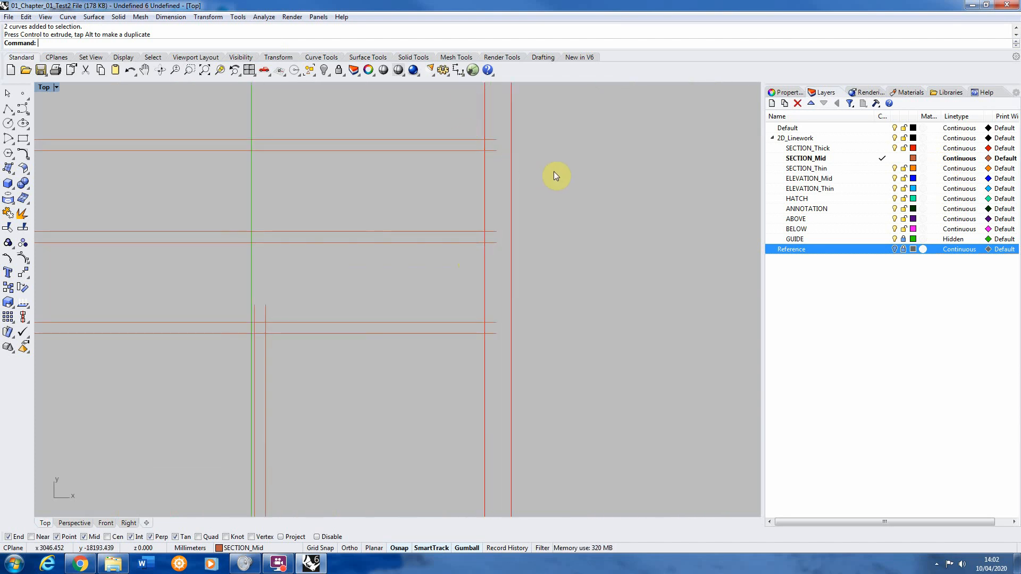
{"action": "scroll", "coordinate": [533, 180], "scroll_direction": "down", "scroll_amount": 2}
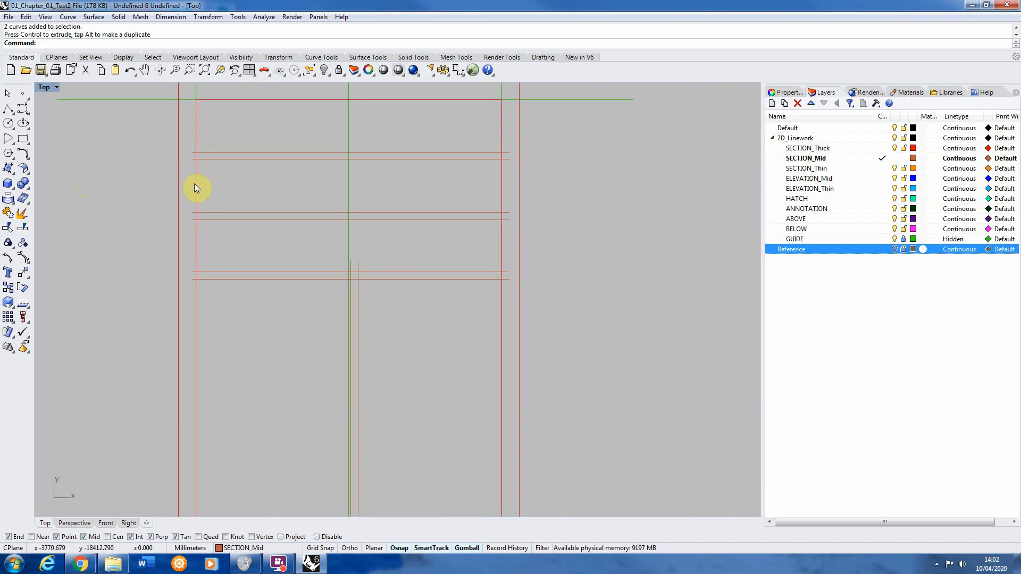
Trim the left ends of all three horizontal partition pairs, using the inner wall outline as the cutting object.
{"action": "scroll", "coordinate": [195, 188], "scroll_direction": "up", "scroll_amount": 2}
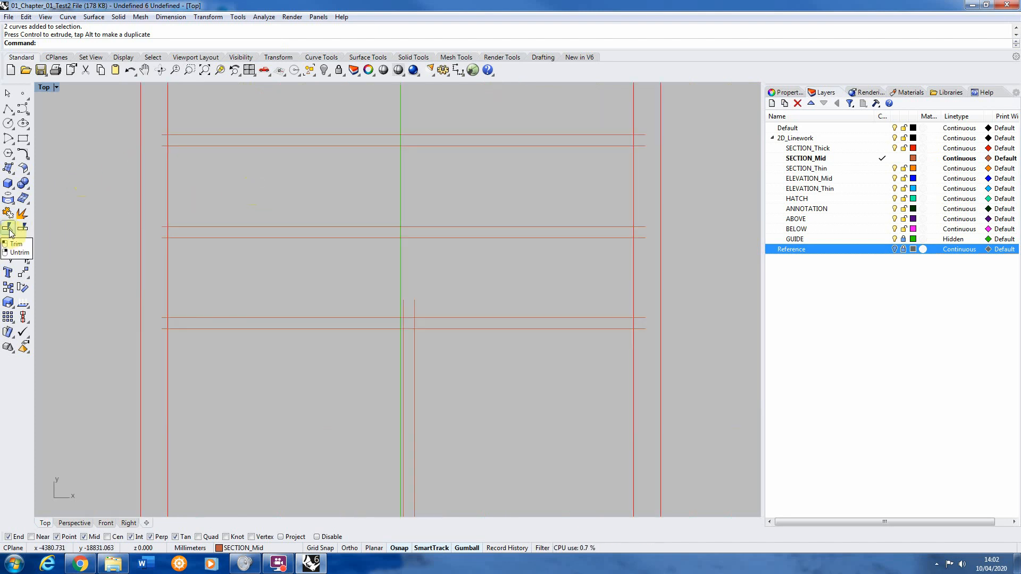
{"action": "type", "text": "Trim"}
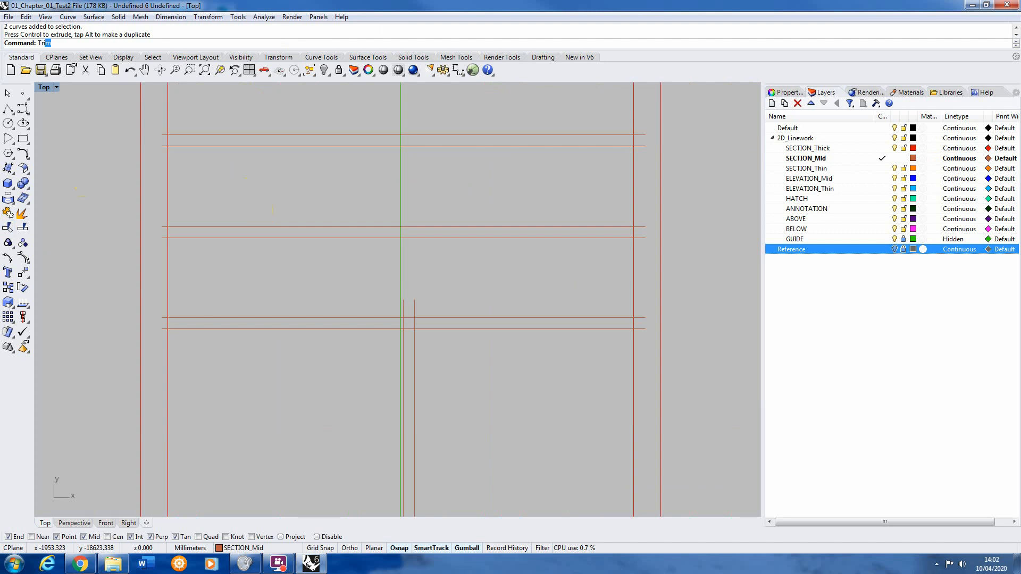
{"action": "key", "text": "Return"}
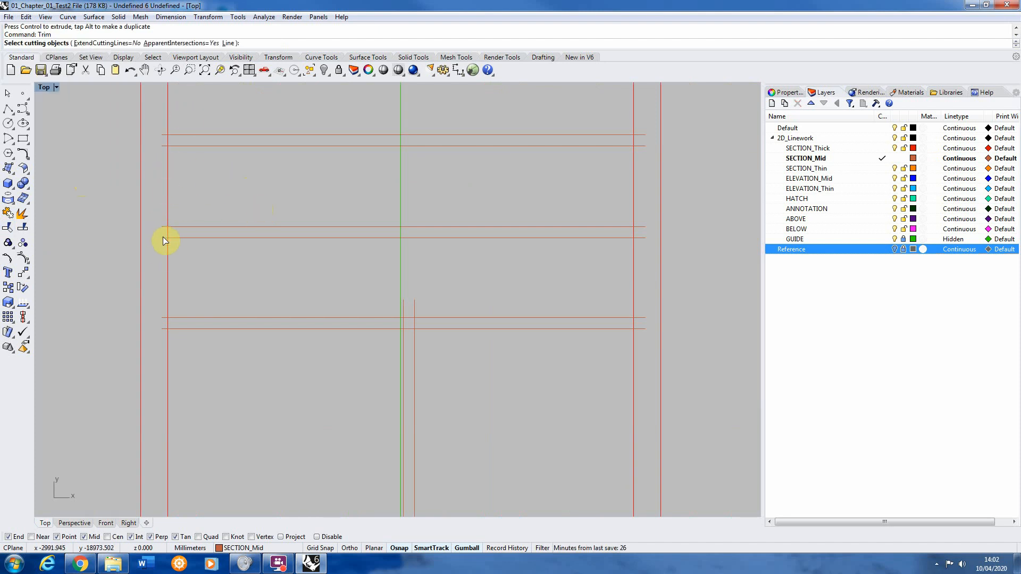
{"action": "left_click", "coordinate": [168, 300]}
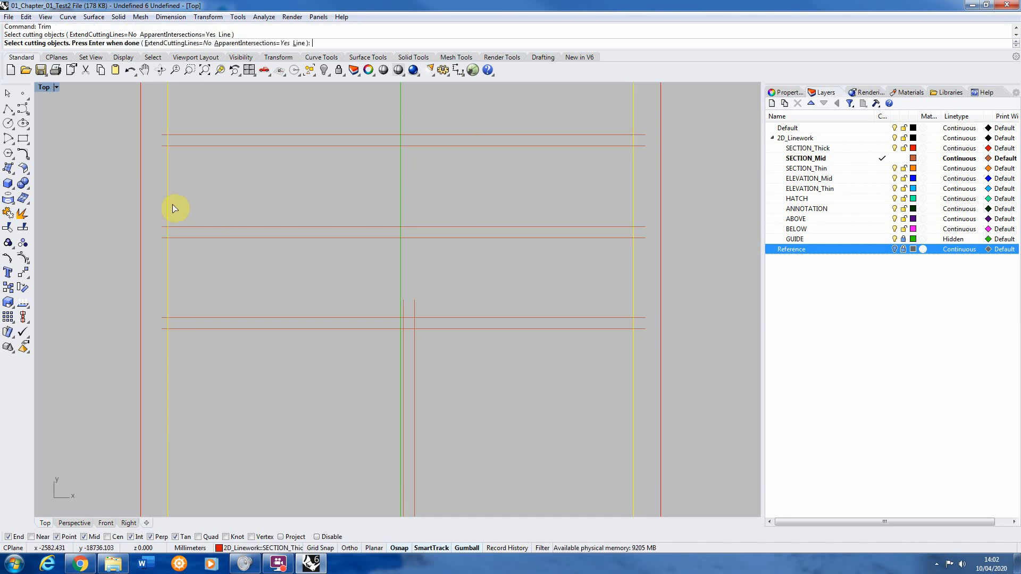
{"action": "key", "text": "Return"}
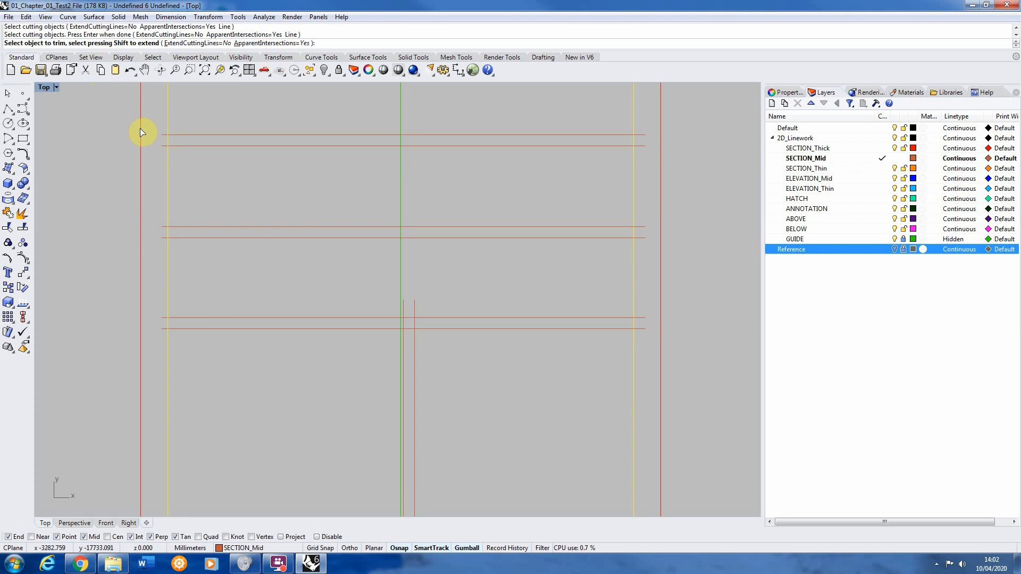
{"action": "scroll", "coordinate": [153, 131], "scroll_direction": "up", "scroll_amount": 5}
{"action": "left_click", "coordinate": [176, 138]}
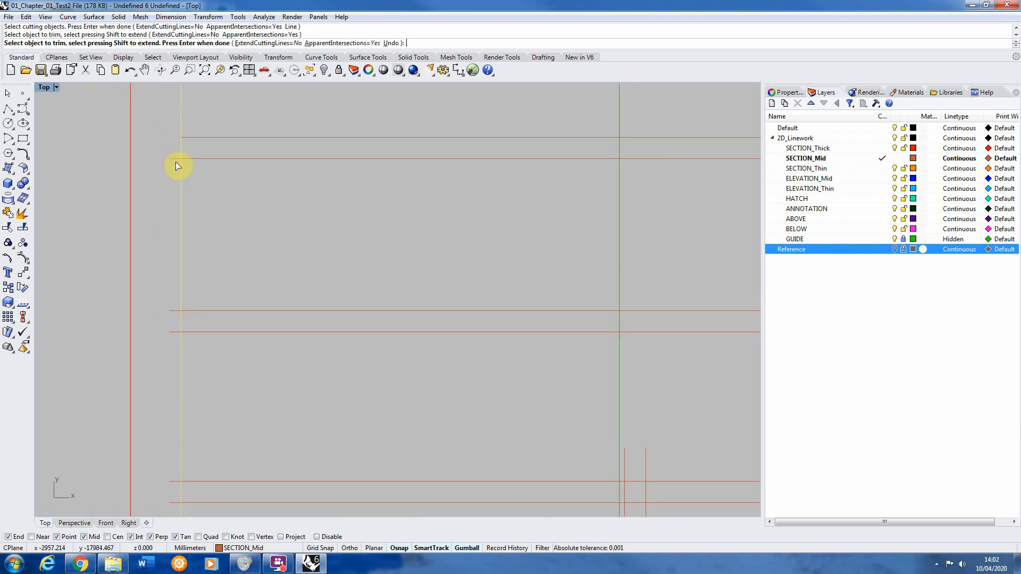
{"action": "left_click", "coordinate": [175, 158]}
{"action": "left_click", "coordinate": [172, 312]}
{"action": "scroll", "coordinate": [198, 223], "scroll_direction": "down", "scroll_amount": 6}
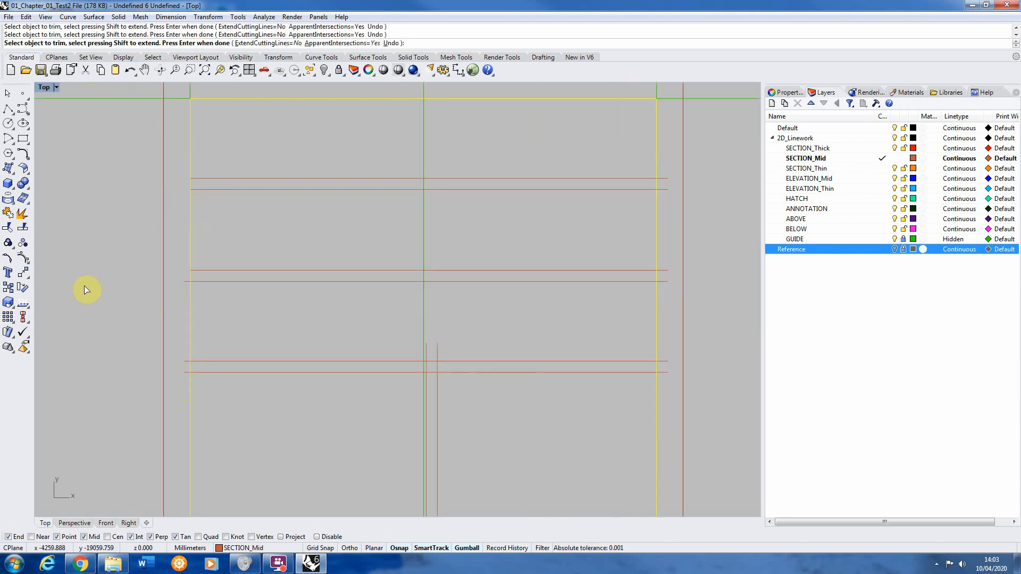
{"action": "scroll", "coordinate": [161, 433], "scroll_direction": "up", "scroll_amount": 2}
{"action": "scroll", "coordinate": [190, 271], "scroll_direction": "up", "scroll_amount": 2}
{"action": "left_click_drag", "start_coordinate": [194, 213], "coordinate": [161, 432]}
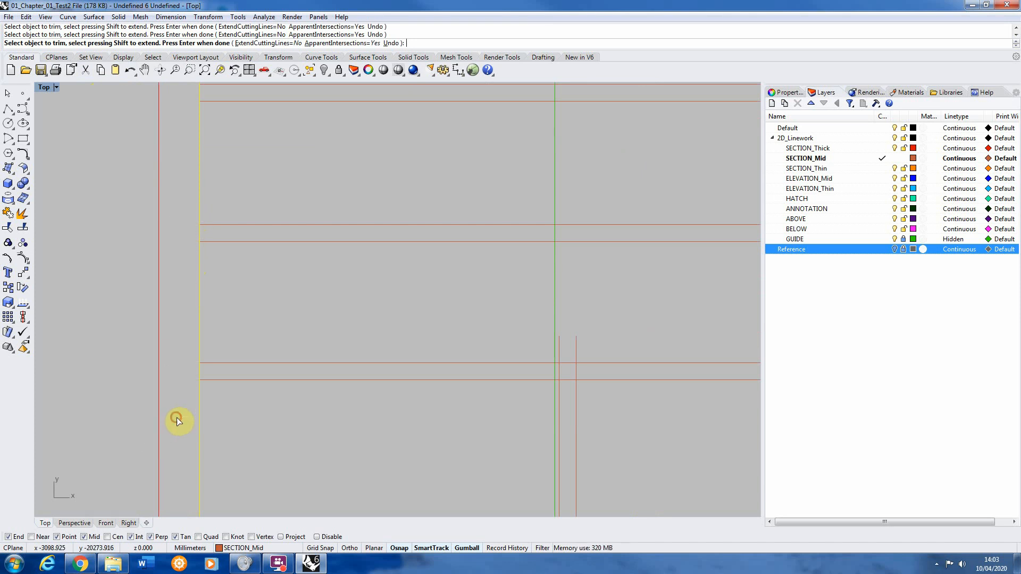
Trim the right ends of the three horizontal partition pairs to the inner wall outline and finish trimming.
{"action": "scroll", "coordinate": [87, 228], "scroll_direction": "down", "scroll_amount": 2}
{"action": "scroll", "coordinate": [143, 236], "scroll_direction": "down", "scroll_amount": 2}
{"action": "scroll", "coordinate": [492, 189], "scroll_direction": "up", "scroll_amount": 3}
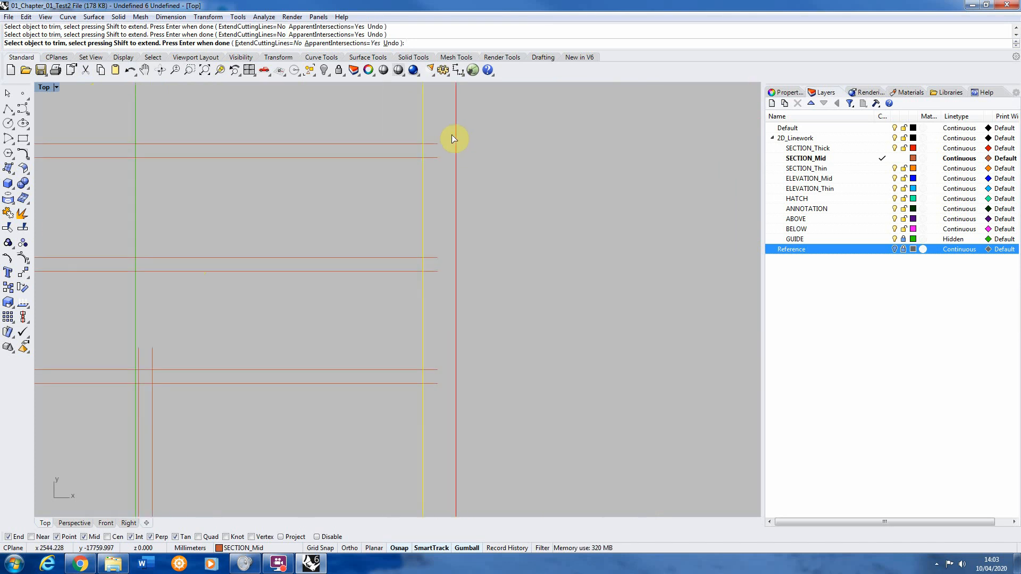
{"action": "left_click_drag", "start_coordinate": [442, 123], "coordinate": [427, 427]}
{"action": "scroll", "coordinate": [678, 289], "scroll_direction": "down", "scroll_amount": 6}
{"action": "scroll", "coordinate": [441, 322], "scroll_direction": "up", "scroll_amount": 4}
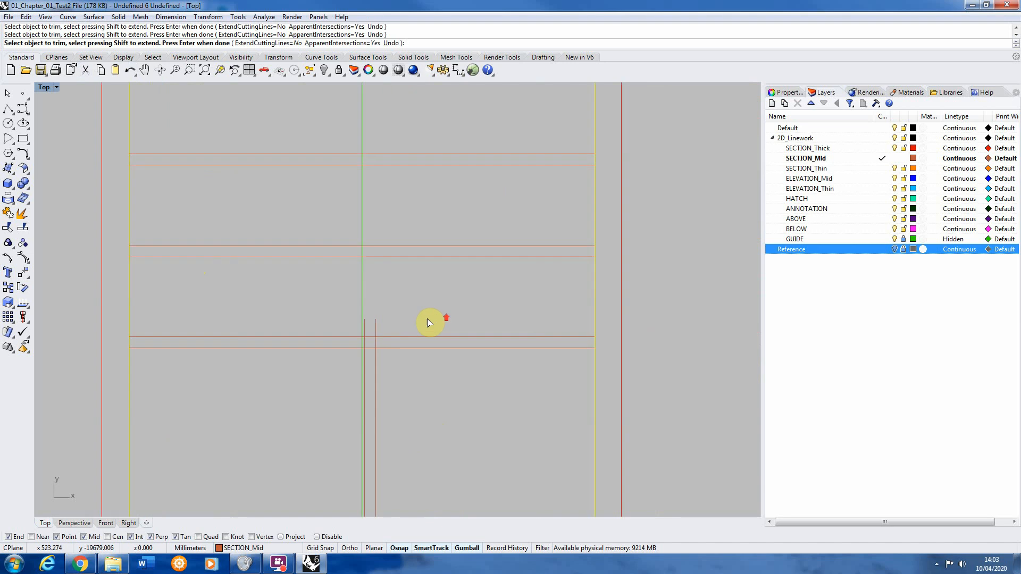
{"action": "key", "text": "Return"}
Trim the upper ends of the two vertical partition lines against the lower line of the lowest horizontal pair.
{"action": "scroll", "coordinate": [343, 378], "scroll_direction": "up", "scroll_amount": 3}
{"action": "left_click", "coordinate": [423, 325]}
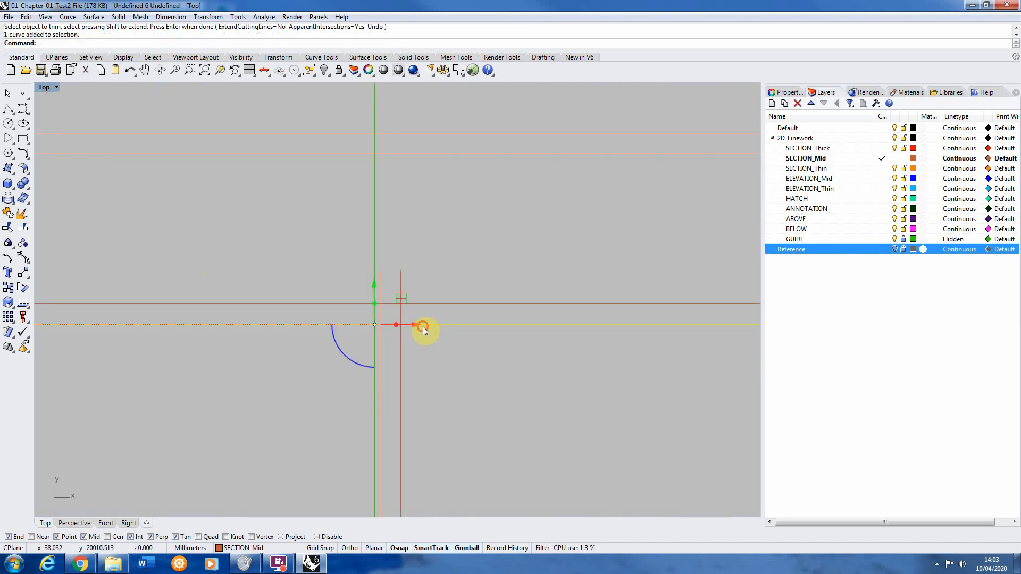
{"action": "key", "text": "Return"}
{"action": "left_click_drag", "start_coordinate": [412, 314], "coordinate": [376, 323]}
{"action": "key", "text": "Return"}
{"action": "scroll", "coordinate": [396, 245], "scroll_direction": "down", "scroll_amount": 5}
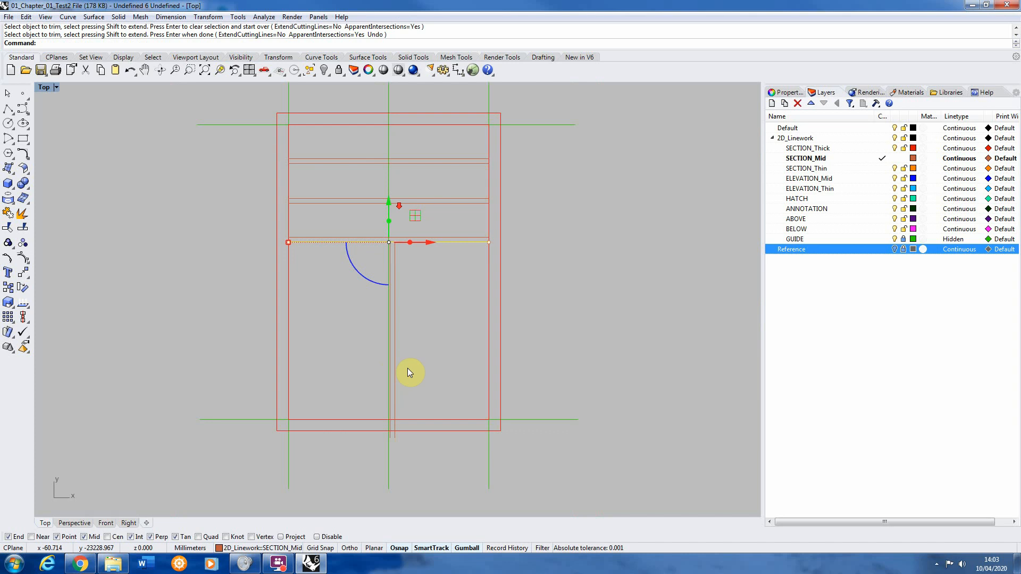
Trim the lower ends of the two vertical partition lines against the inner wall outline and clear the selection.
{"action": "scroll", "coordinate": [409, 401], "scroll_direction": "up", "scroll_amount": 5}
{"action": "left_click", "coordinate": [429, 379]}
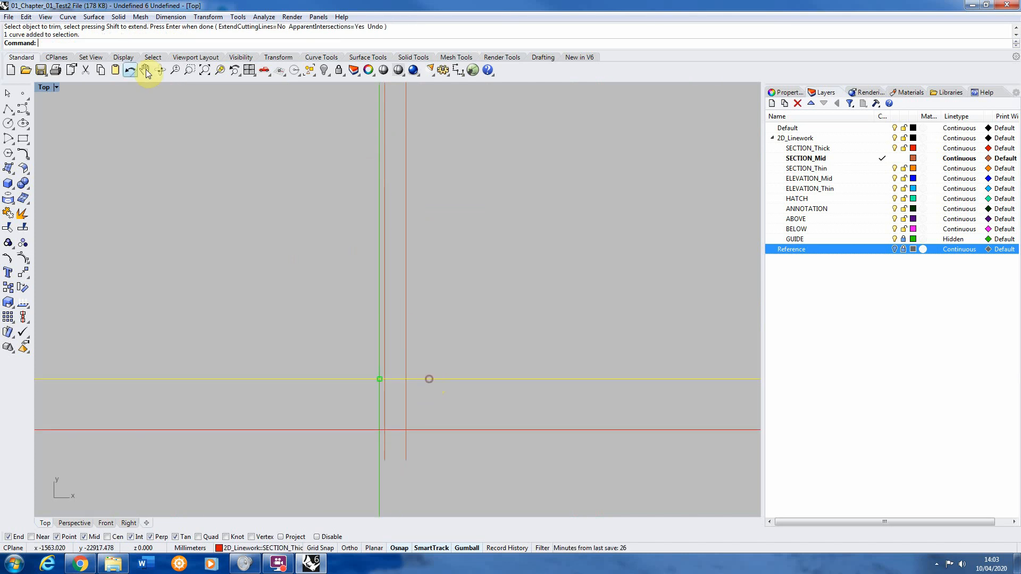
{"action": "type", "text": "Trim"}
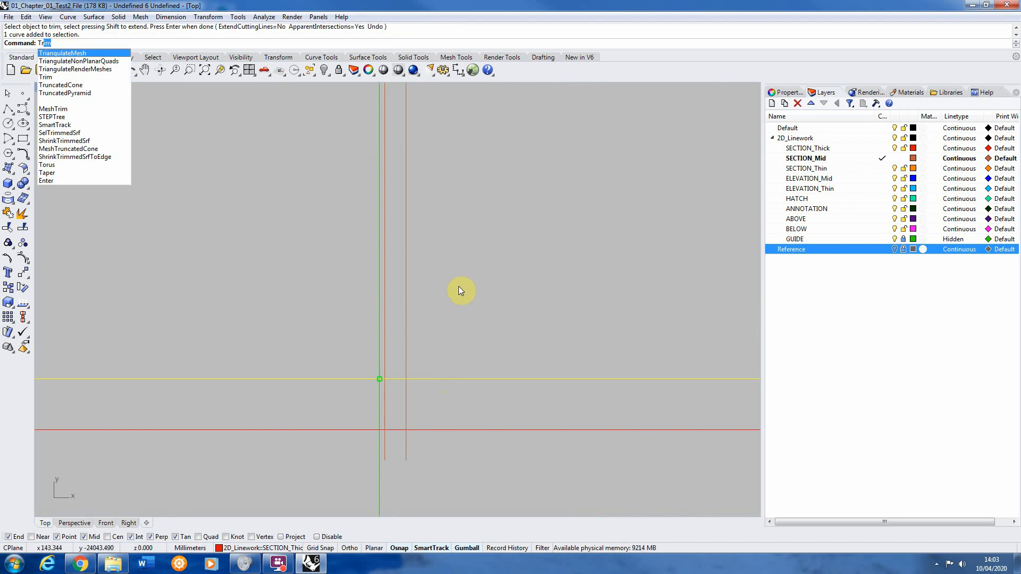
{"action": "key", "text": "Return"}
{"action": "left_click", "coordinate": [406, 408]}
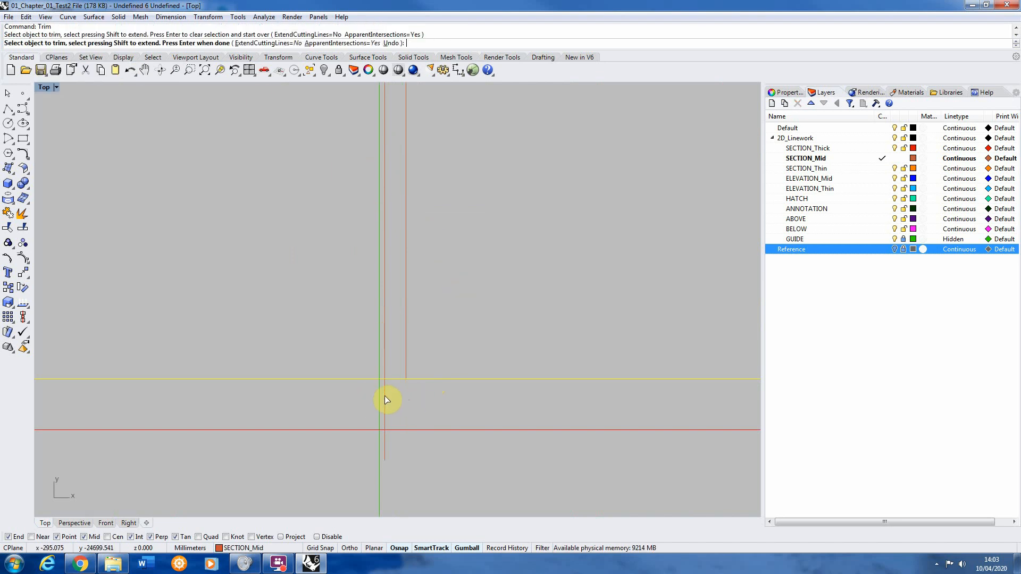
{"action": "left_click", "coordinate": [386, 400]}
{"action": "scroll", "coordinate": [388, 399], "scroll_direction": "down", "scroll_amount": 5}
{"action": "key", "text": "Return"}
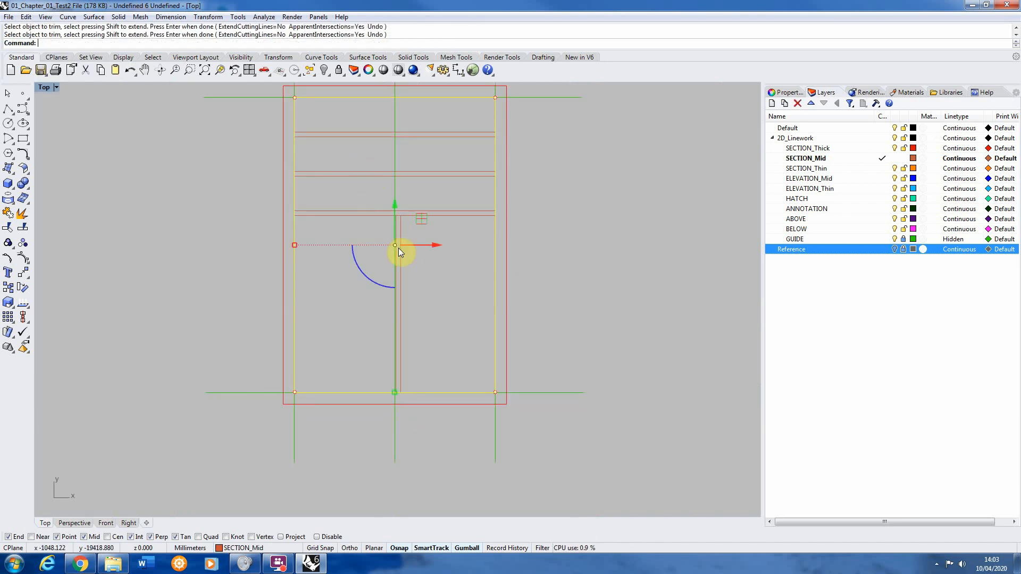
{"action": "key", "text": "Escape"}
Show the Reference layer briefly to compare the trimmed central partition with the plan, hide it again and check its two lines.
{"action": "scroll", "coordinate": [469, 161], "scroll_direction": "up", "scroll_amount": 2}
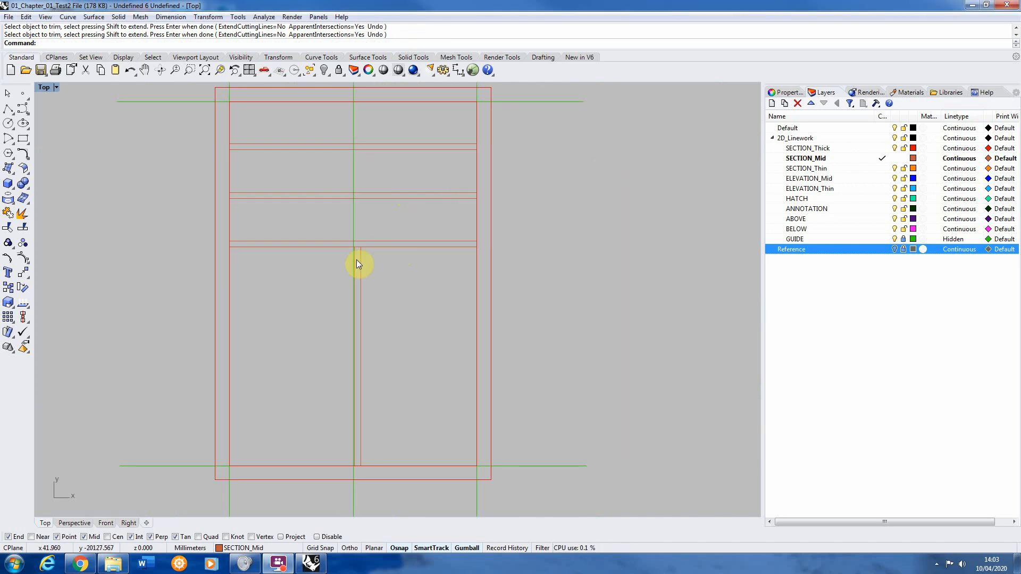
{"action": "scroll", "coordinate": [313, 198], "scroll_direction": "up", "scroll_amount": 4}
{"action": "scroll", "coordinate": [315, 258], "scroll_direction": "down", "scroll_amount": 2}
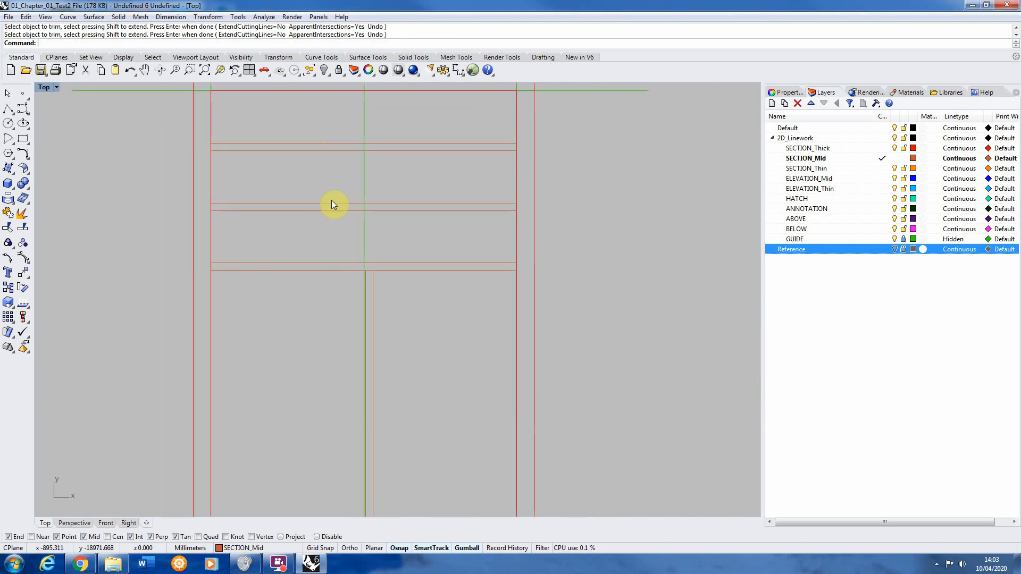
{"action": "scroll", "coordinate": [314, 157], "scroll_direction": "down", "scroll_amount": 2}
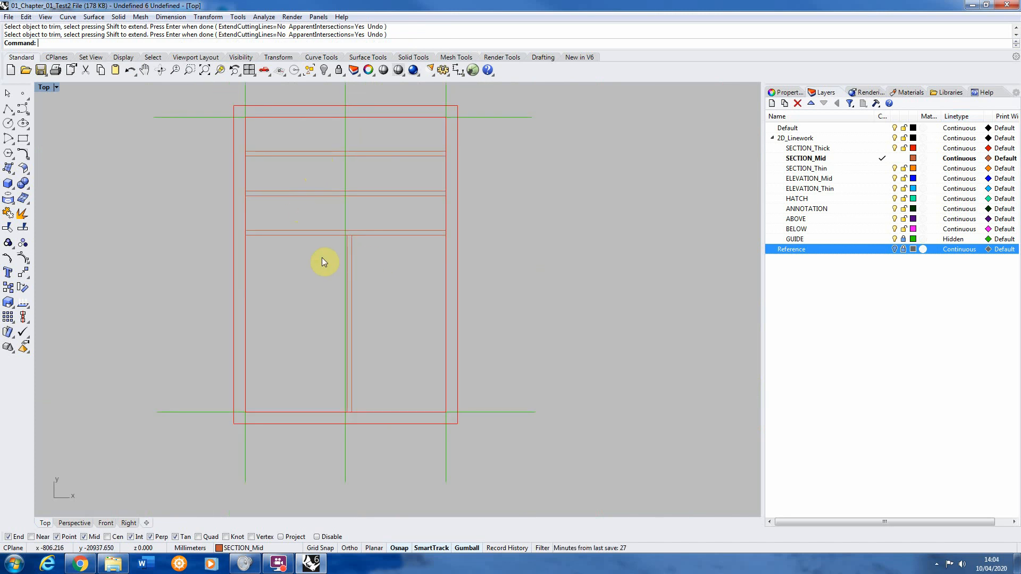
{"action": "scroll", "coordinate": [349, 348], "scroll_direction": "up", "scroll_amount": 4}
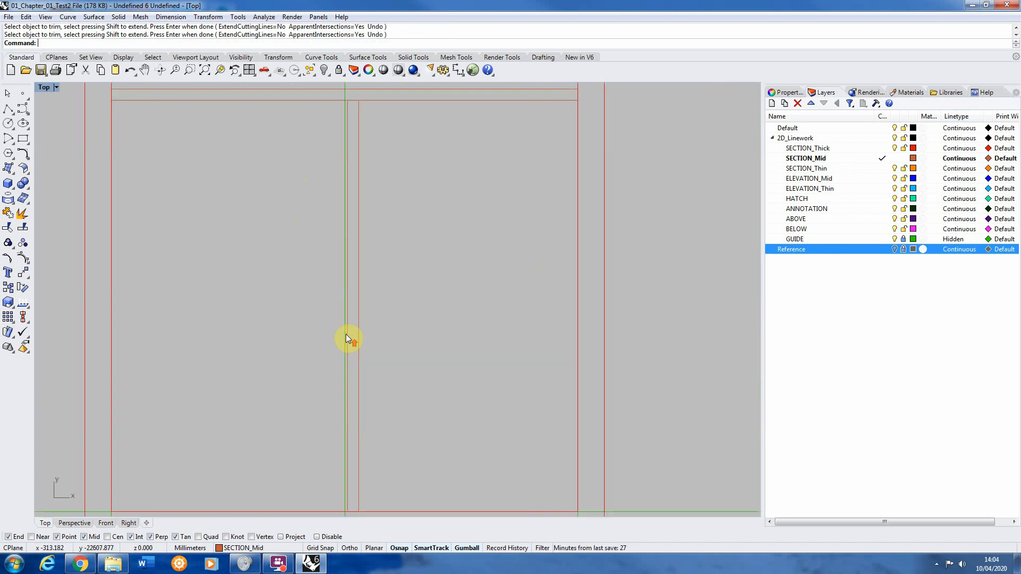
{"action": "left_click", "coordinate": [895, 249]}
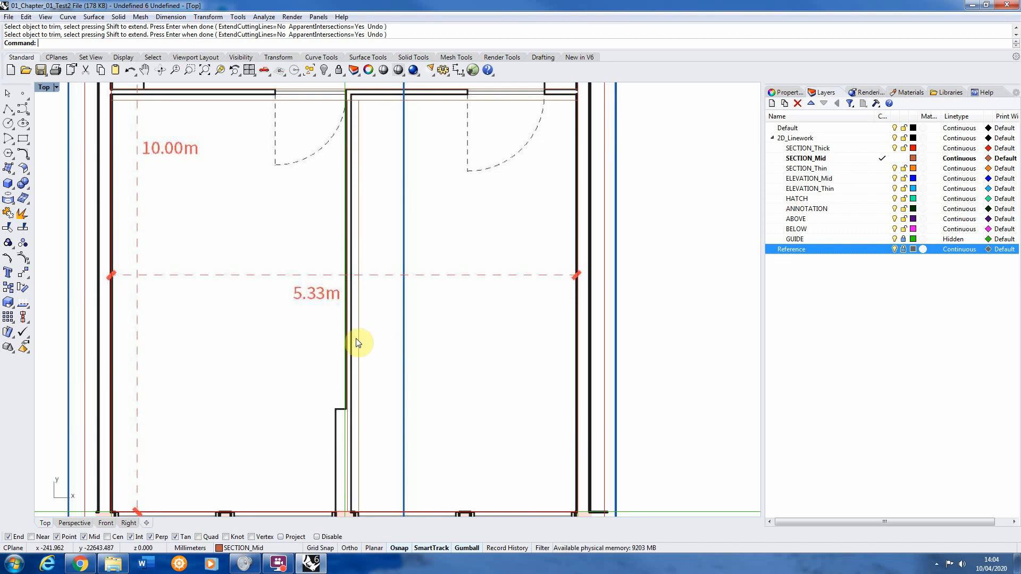
{"action": "left_click", "coordinate": [893, 249]}
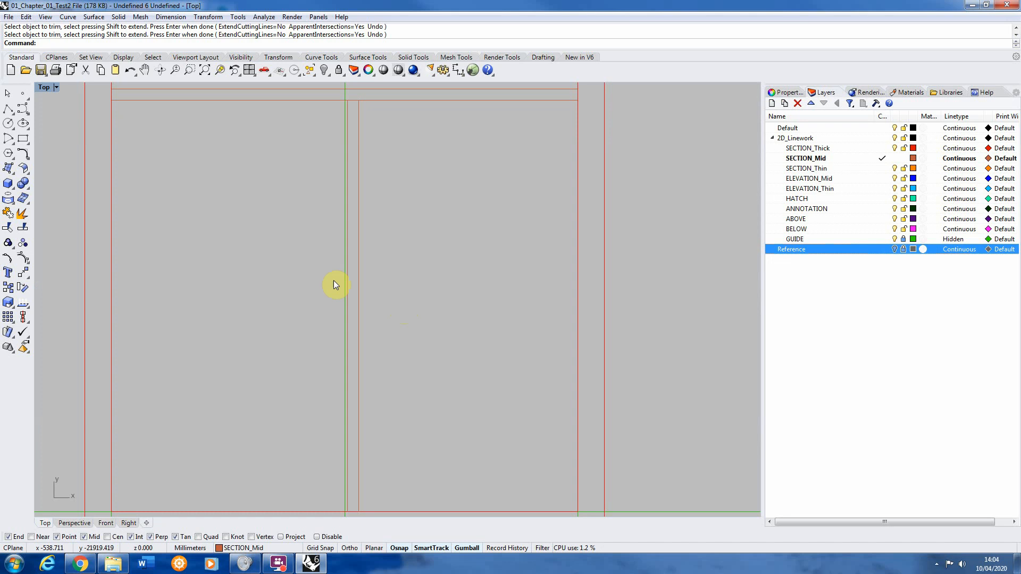
{"action": "left_click", "coordinate": [359, 288]}
{"action": "left_click", "coordinate": [347, 288]}
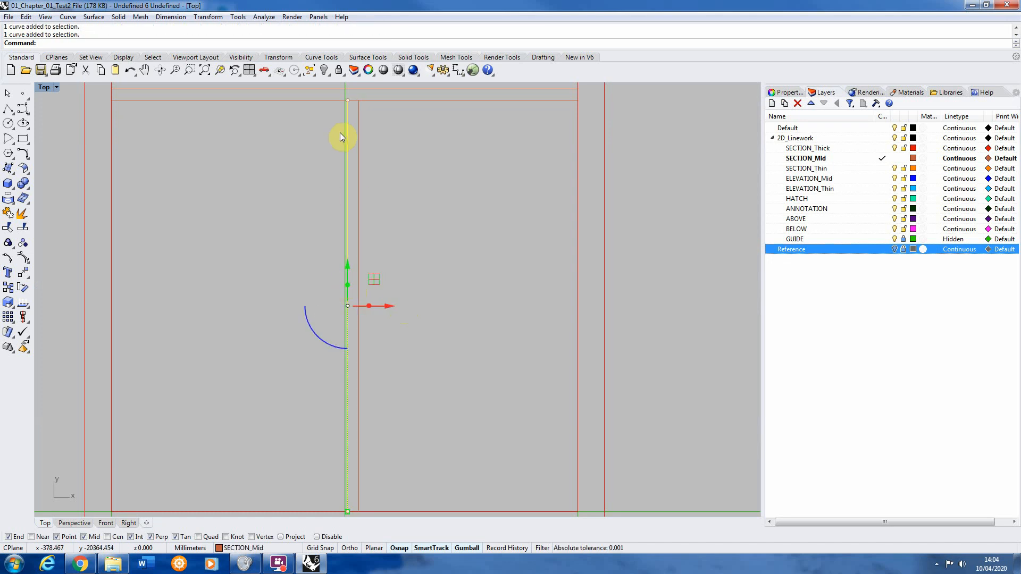
{"action": "left_click", "coordinate": [336, 314]}
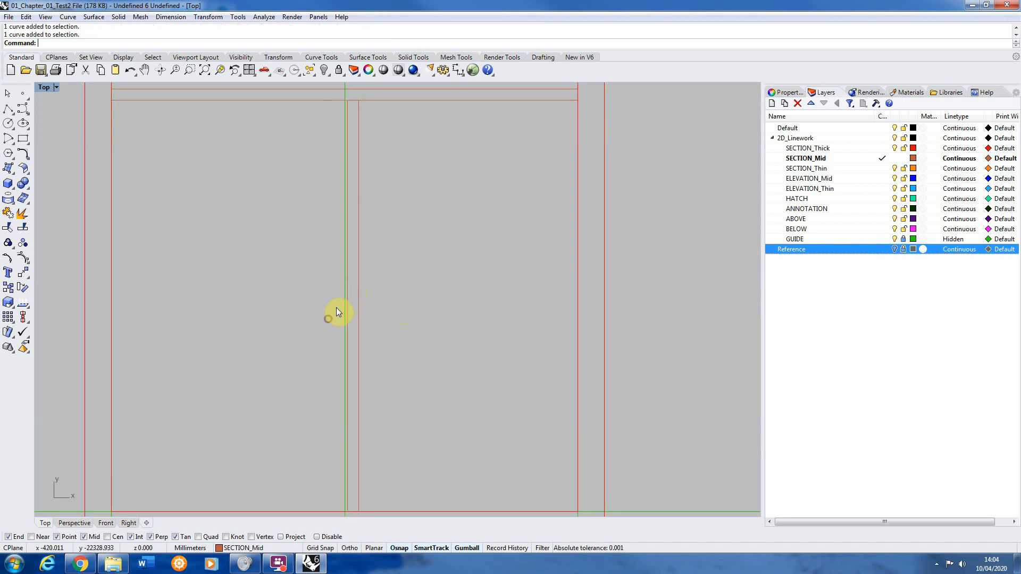
{"action": "scroll", "coordinate": [350, 319], "scroll_direction": "down", "scroll_amount": 5}
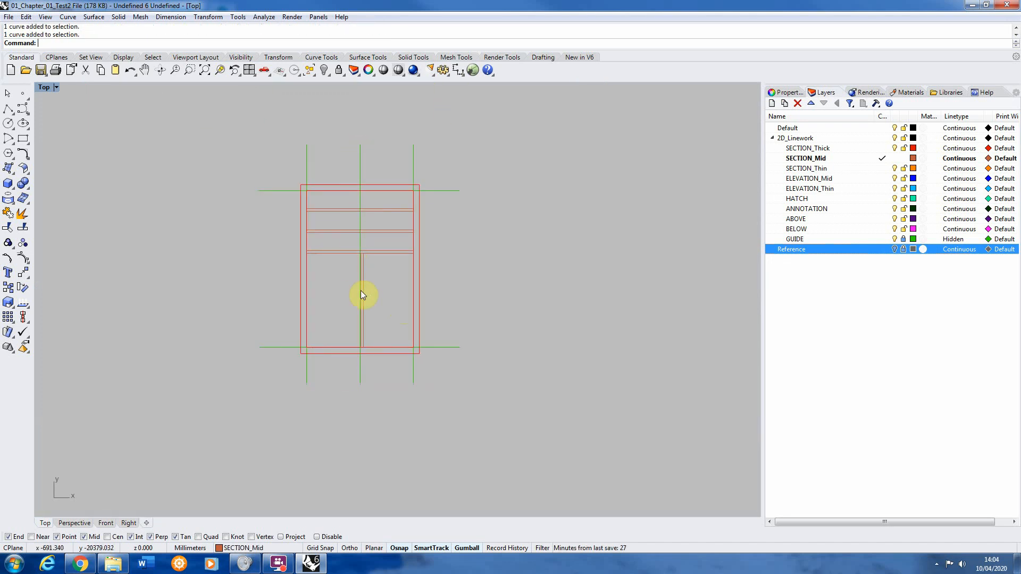
Draw a helper polyline across the central vertical partition, joining the midpoints of its two lines.
{"action": "scroll", "coordinate": [361, 290], "scroll_direction": "up", "scroll_amount": 6}
{"action": "left_click", "coordinate": [7, 111]}
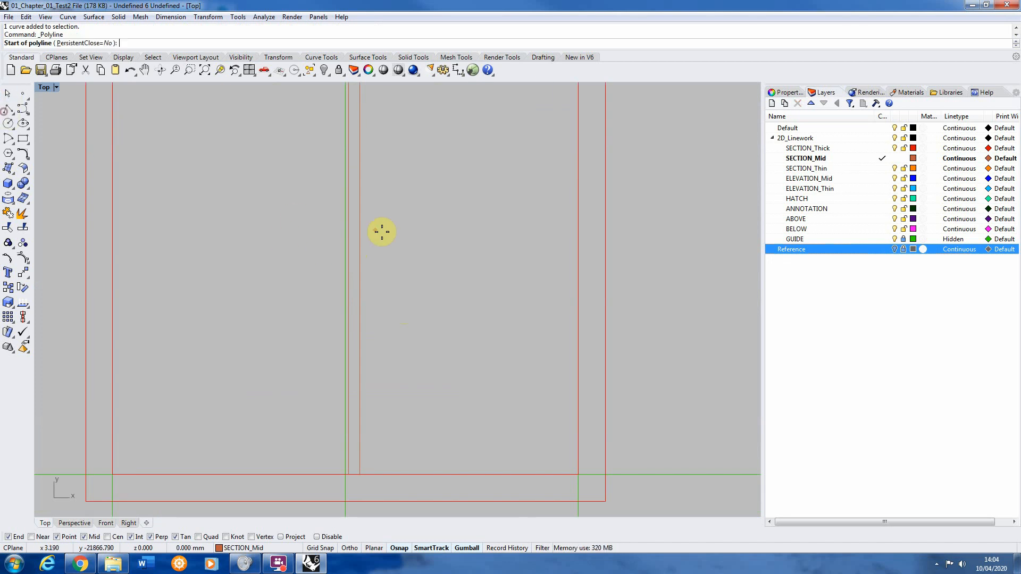
{"action": "scroll", "coordinate": [353, 242], "scroll_direction": "up", "scroll_amount": 3}
{"action": "scroll", "coordinate": [340, 329], "scroll_direction": "down", "scroll_amount": 5}
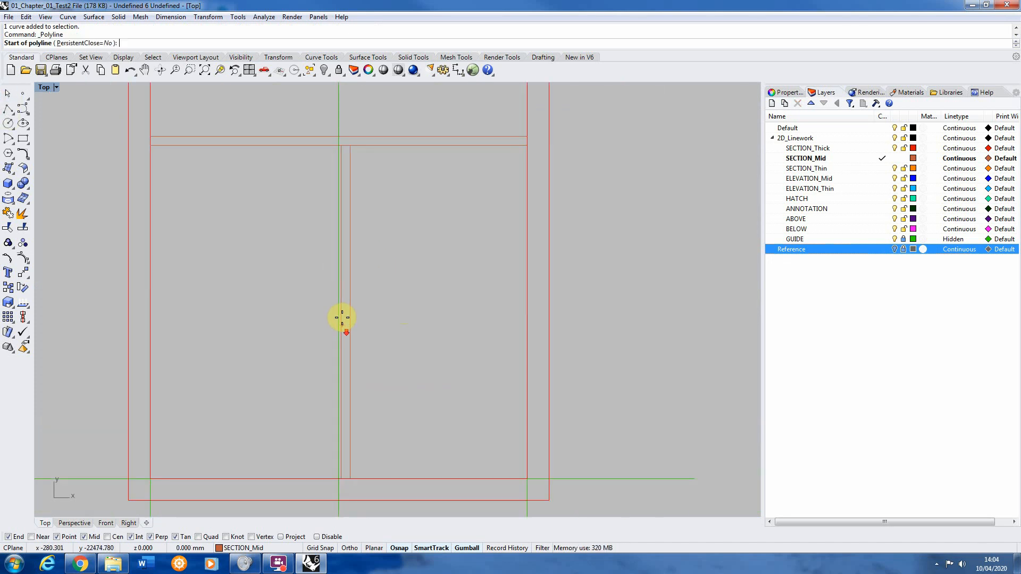
{"action": "scroll", "coordinate": [348, 314], "scroll_direction": "up", "scroll_amount": 3}
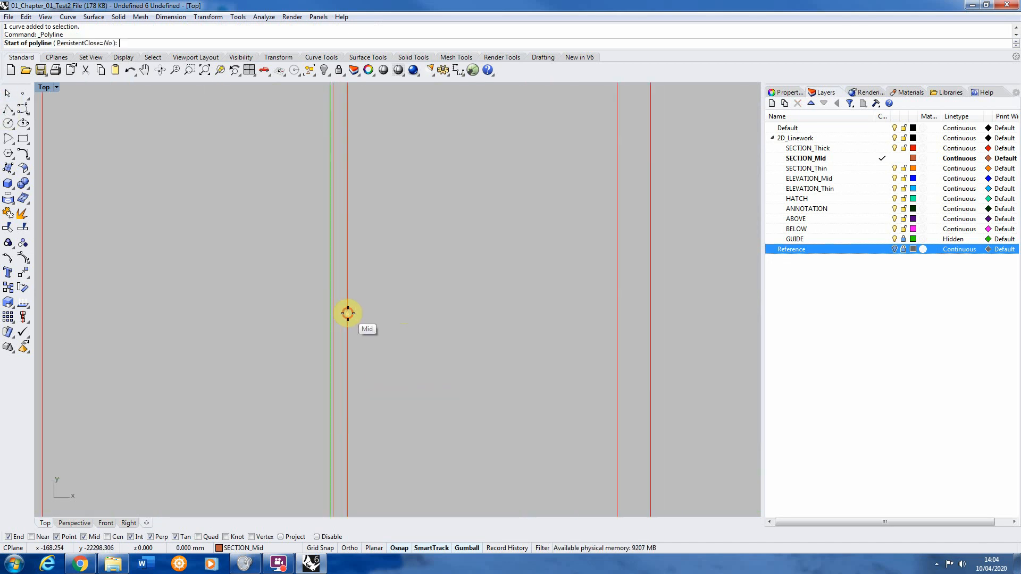
{"action": "left_click", "coordinate": [346, 312]}
{"action": "scroll", "coordinate": [341, 312], "scroll_direction": "up", "scroll_amount": 2}
{"action": "left_click", "coordinate": [317, 314]}
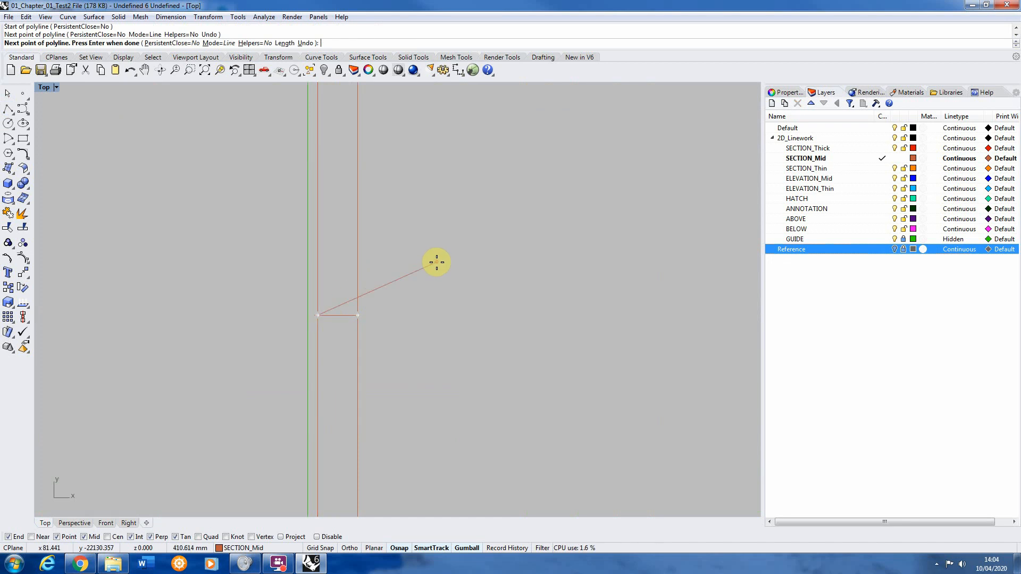
{"action": "right_click", "coordinate": [436, 263]}
Move both central partition lines from the helper line's midpoint onto the central vertical guide and delete the helper line.
{"action": "left_click_drag", "start_coordinate": [330, 272], "coordinate": [314, 279]}
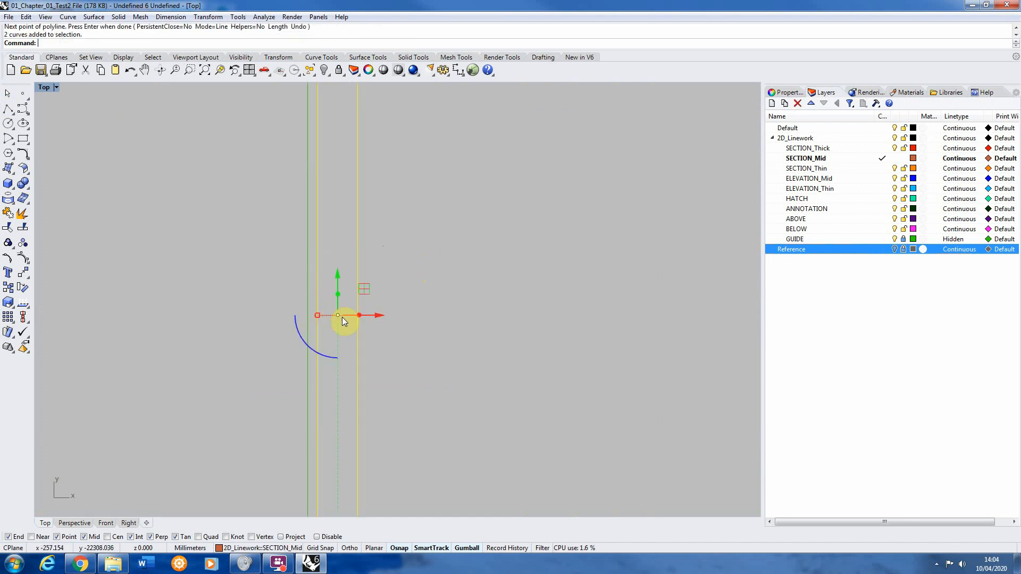
{"action": "left_click", "coordinate": [8, 303]}
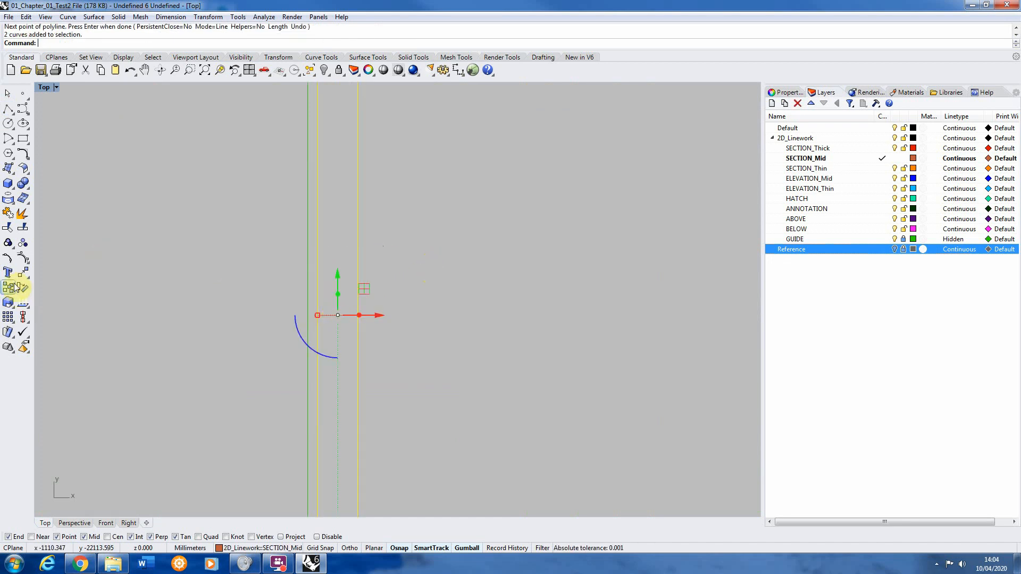
{"action": "left_click", "coordinate": [338, 314]}
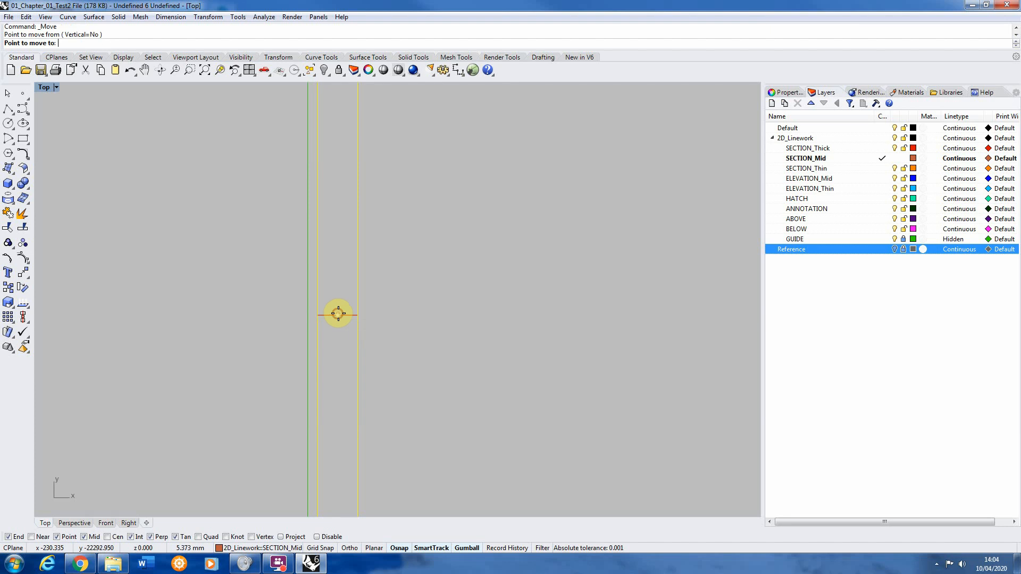
{"action": "left_click", "coordinate": [308, 314]}
{"action": "key", "text": "Escape"}
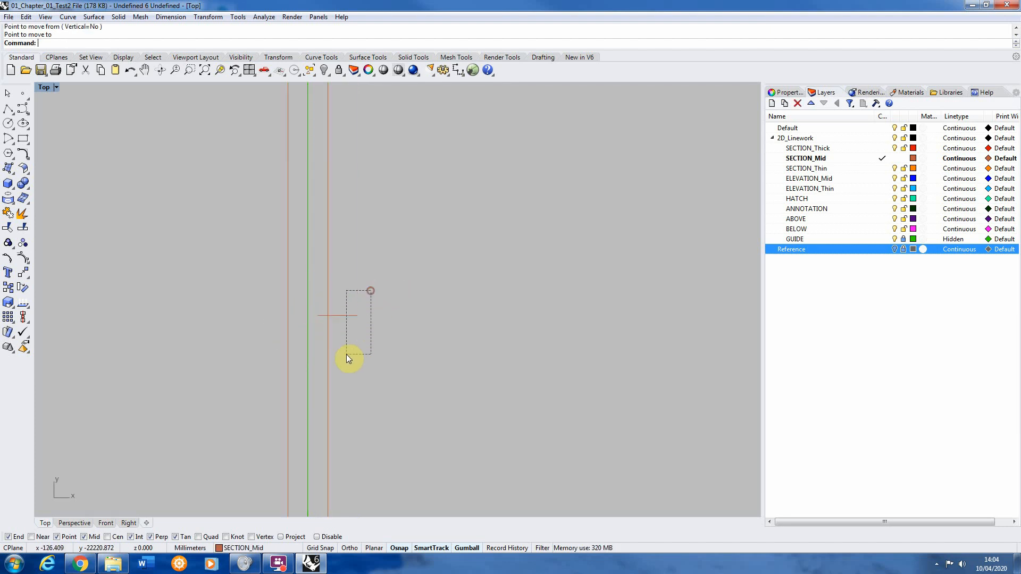
{"action": "left_click_drag", "start_coordinate": [346, 354], "coordinate": [346, 348]}
{"action": "key", "text": "Delete"}
{"action": "scroll", "coordinate": [379, 344], "scroll_direction": "down", "scroll_amount": 5}
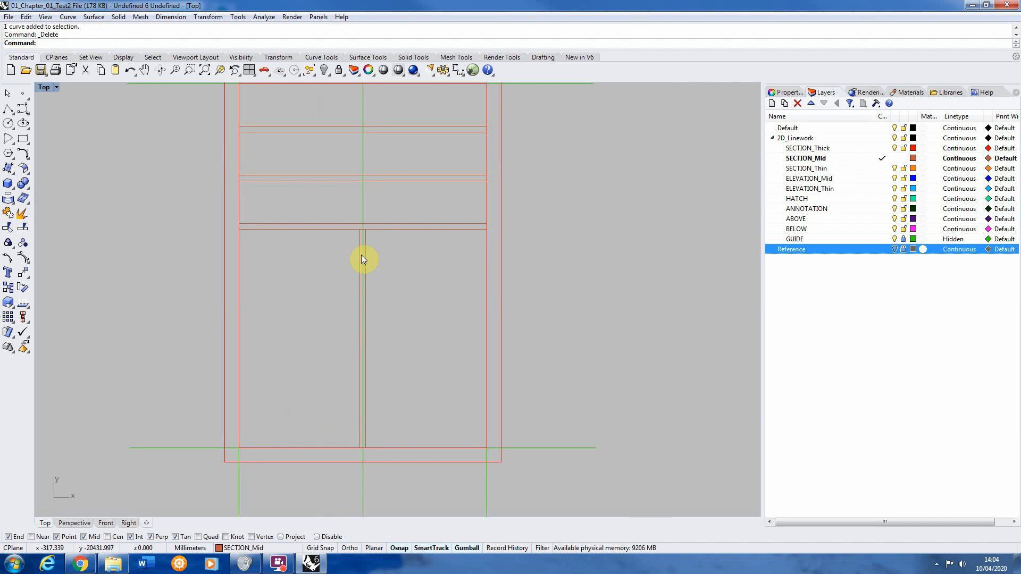
Trim the lower line of the lowest horizontal partition between the two vertical partition lines to open the T-junction.
{"action": "scroll", "coordinate": [354, 284], "scroll_direction": "down", "scroll_amount": 2}
{"action": "scroll", "coordinate": [365, 222], "scroll_direction": "up", "scroll_amount": 10}
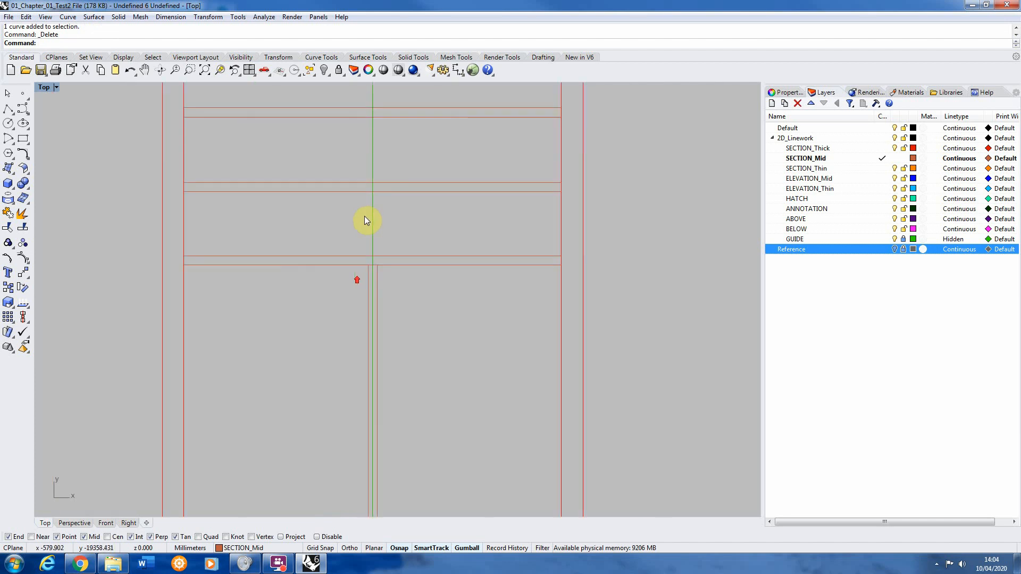
{"action": "left_click", "coordinate": [406, 287]}
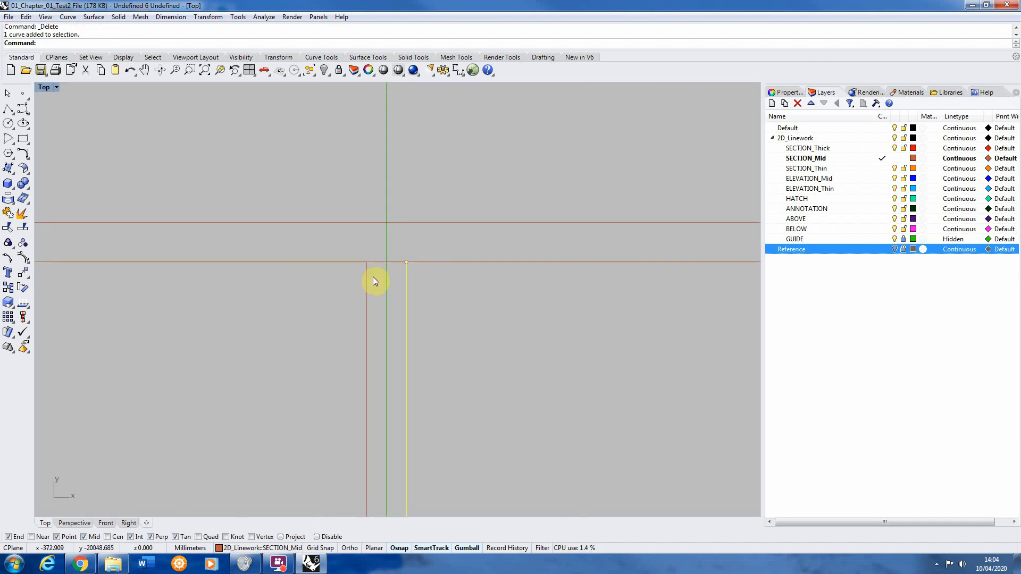
{"action": "left_click", "coordinate": [370, 280], "text": "shift"}
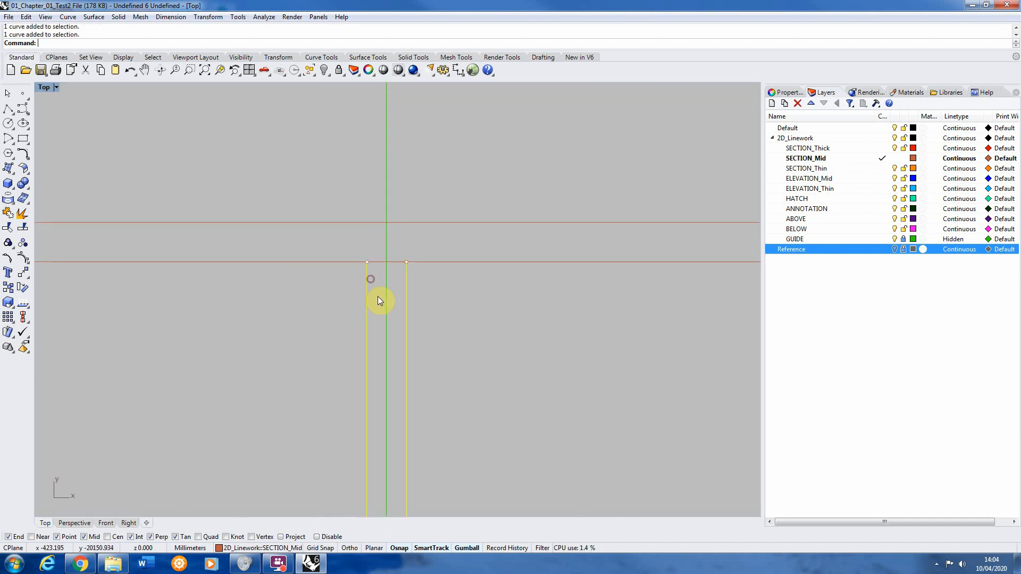
{"action": "left_click", "coordinate": [7, 227]}
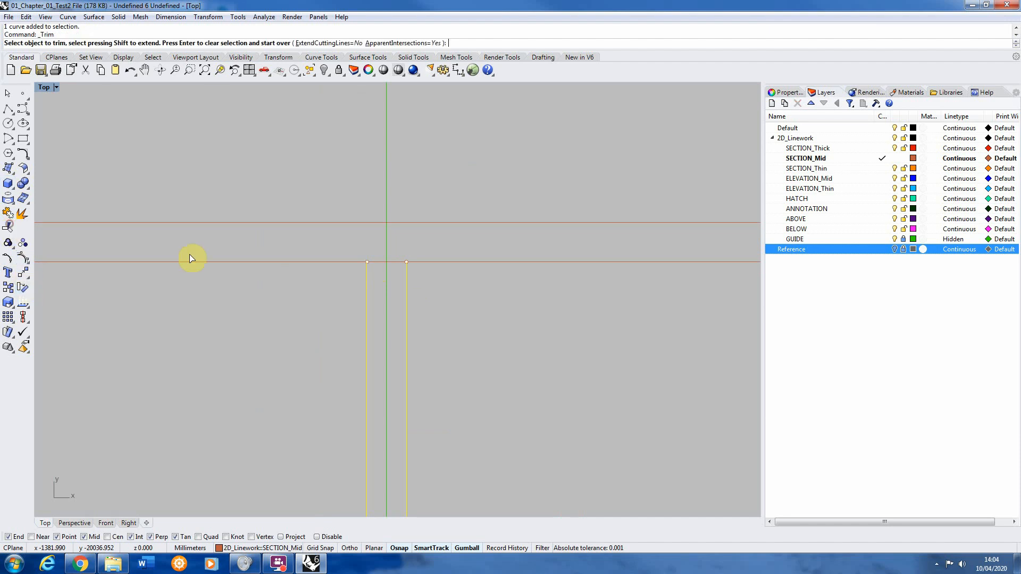
{"action": "left_click", "coordinate": [377, 262]}
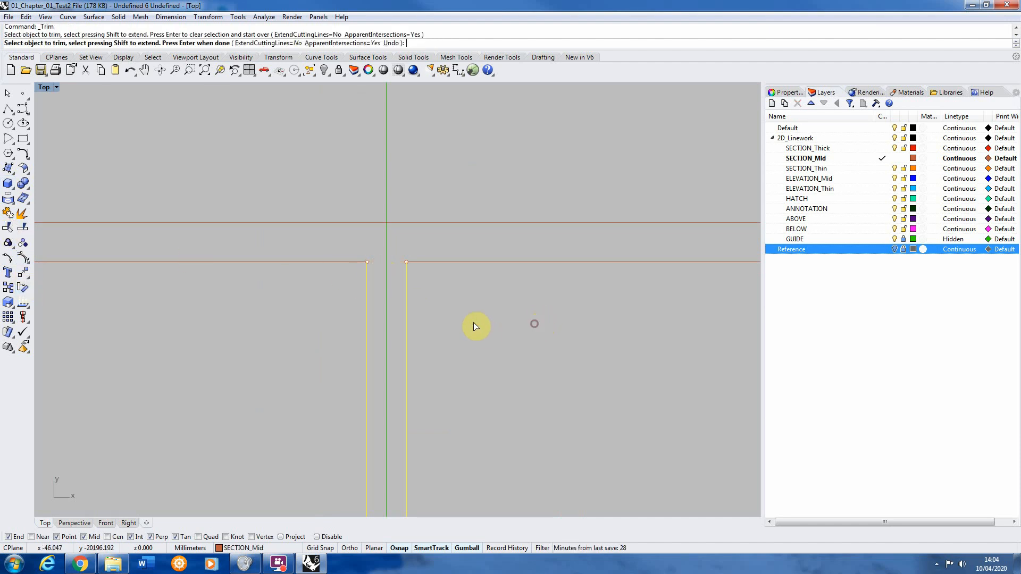
{"action": "scroll", "coordinate": [489, 326], "scroll_direction": "down", "scroll_amount": 5}
{"action": "key", "text": "Return"}
{"action": "key", "text": "Escape"}
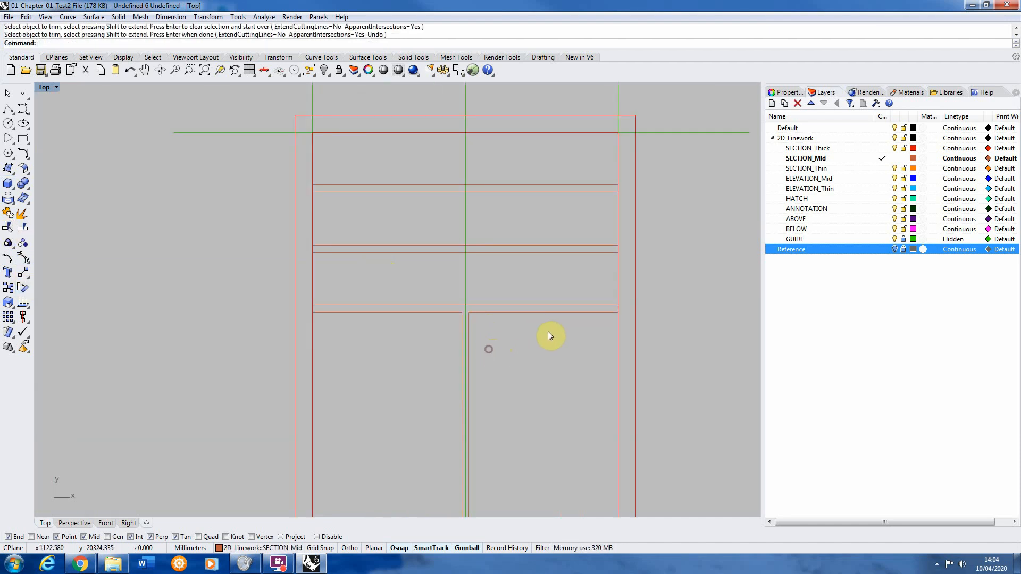
Show the Reference layer and check the stair wall's position and spacing on the plan with temporary polylines.
{"action": "left_click", "coordinate": [894, 249]}
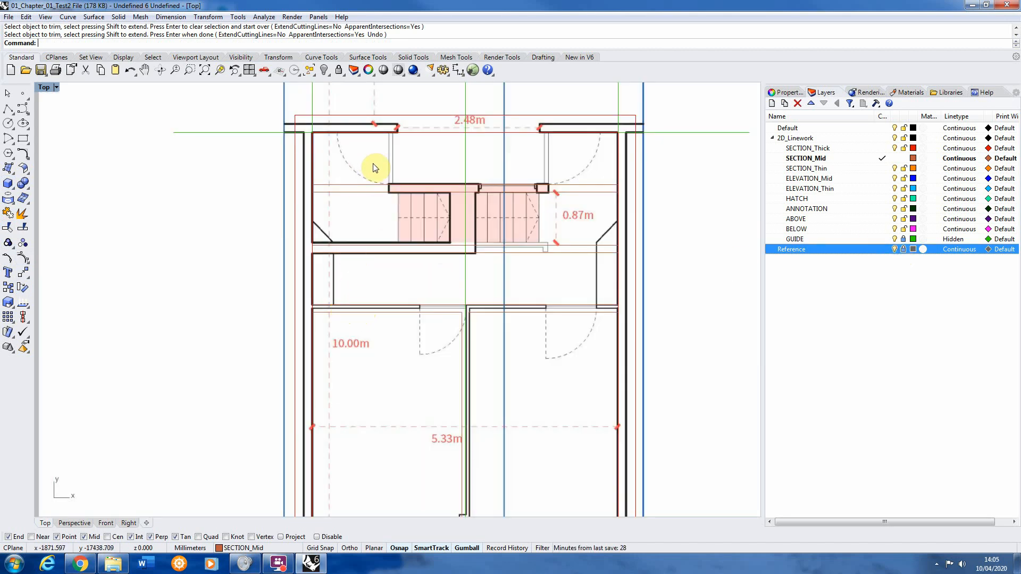
{"action": "left_click", "coordinate": [8, 108]}
{"action": "scroll", "coordinate": [393, 166], "scroll_direction": "up", "scroll_amount": 5}
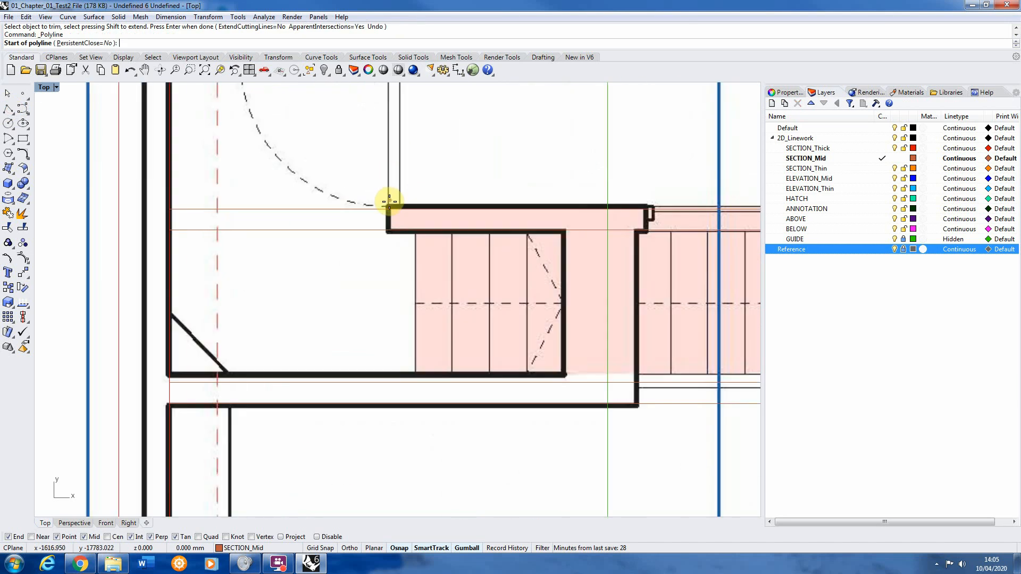
{"action": "left_click", "coordinate": [387, 208]}
{"action": "scroll", "coordinate": [387, 208], "scroll_direction": "down", "scroll_amount": 2}
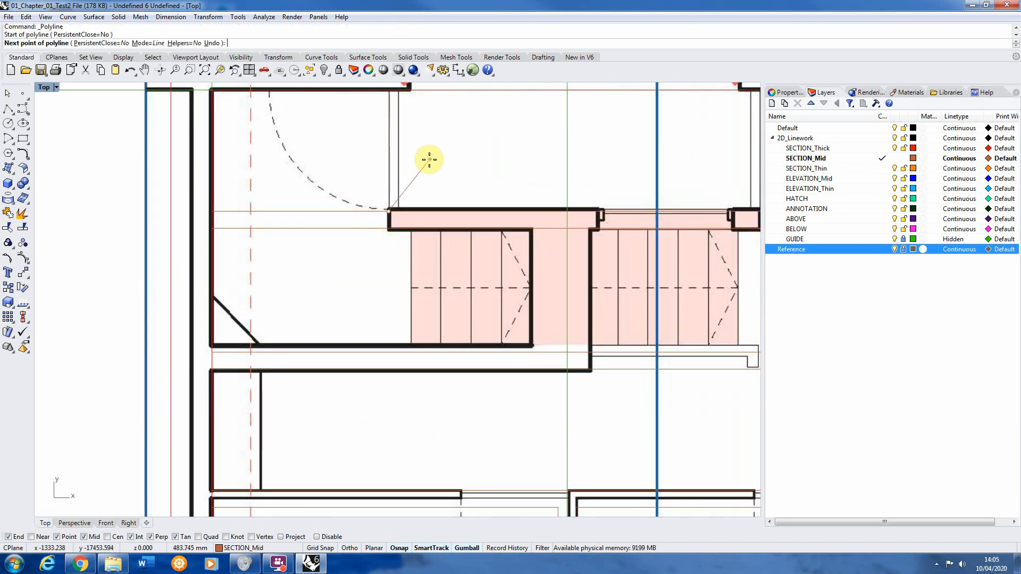
{"action": "key", "text": "Escape"}
{"action": "right_click", "coordinate": [384, 231]}
{"action": "left_click", "coordinate": [384, 229]}
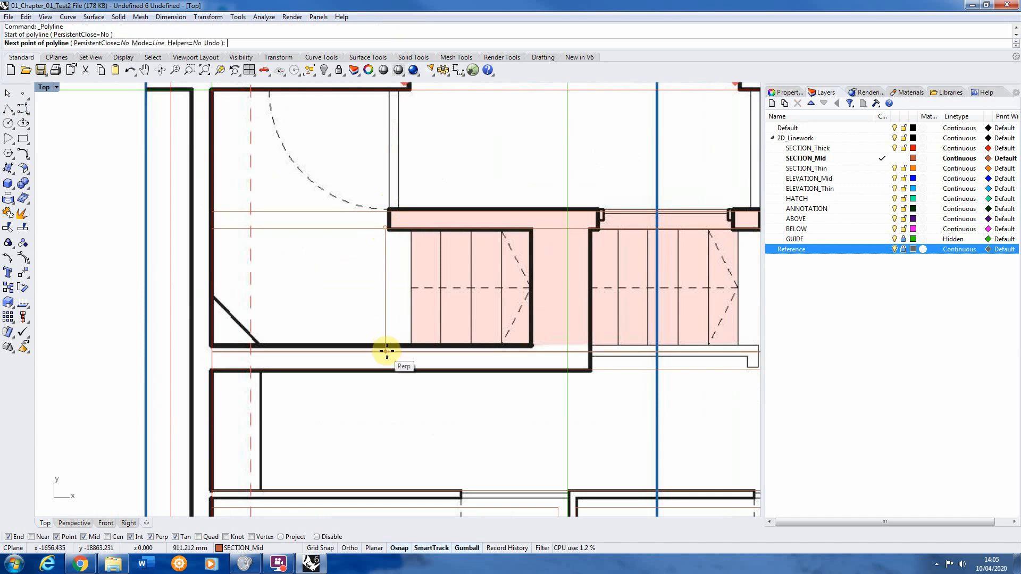
{"action": "scroll", "coordinate": [388, 281], "scroll_direction": "down", "scroll_amount": 2}
{"action": "key", "text": "Escape"}
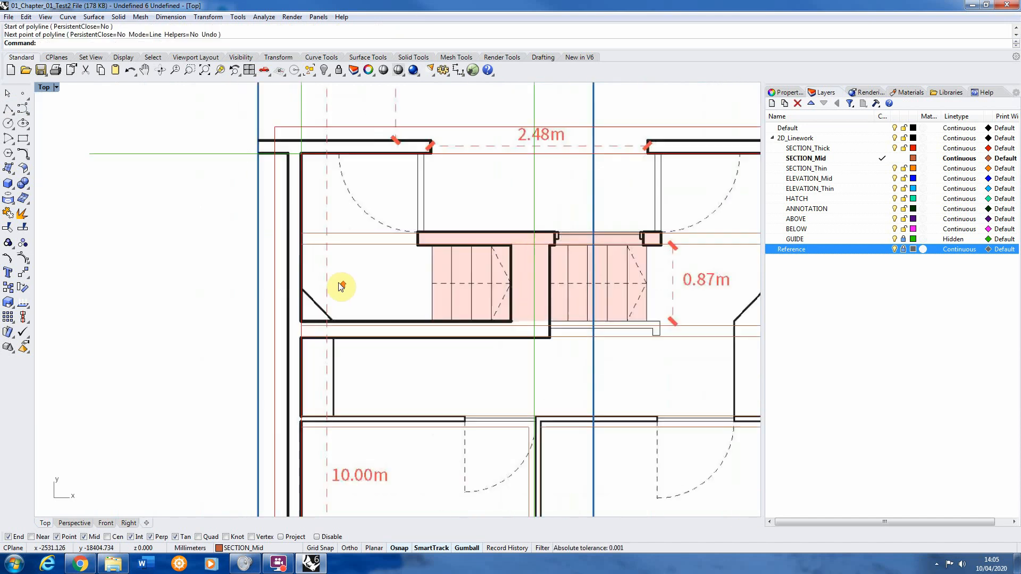
{"action": "scroll", "coordinate": [341, 287], "scroll_direction": "up", "scroll_amount": 1}
Hide the Reference layer with SECTION_Mid as the current layer.
{"action": "left_click", "coordinate": [891, 250]}
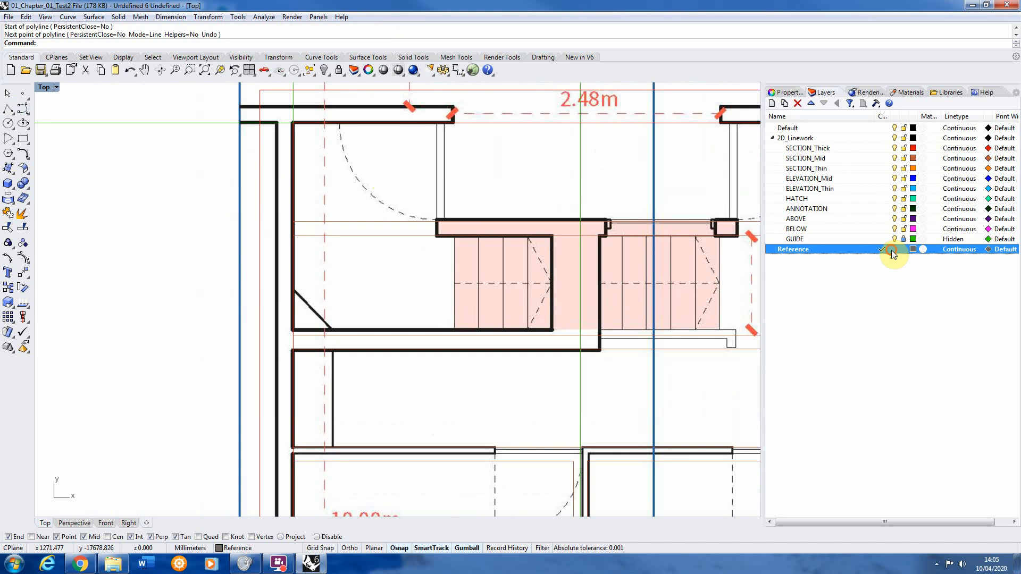
{"action": "left_click", "coordinate": [847, 158]}
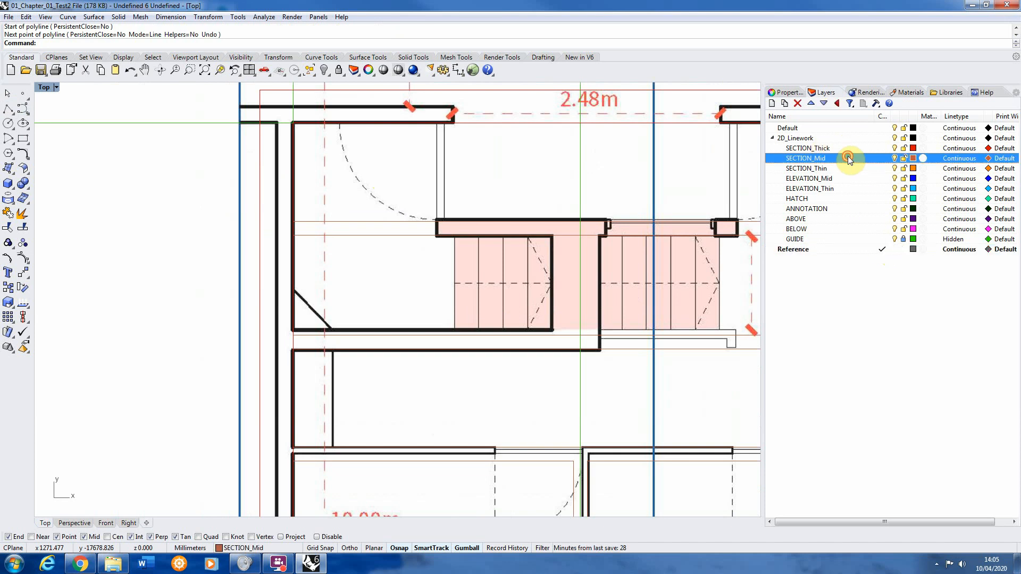
{"action": "left_click", "coordinate": [893, 249]}
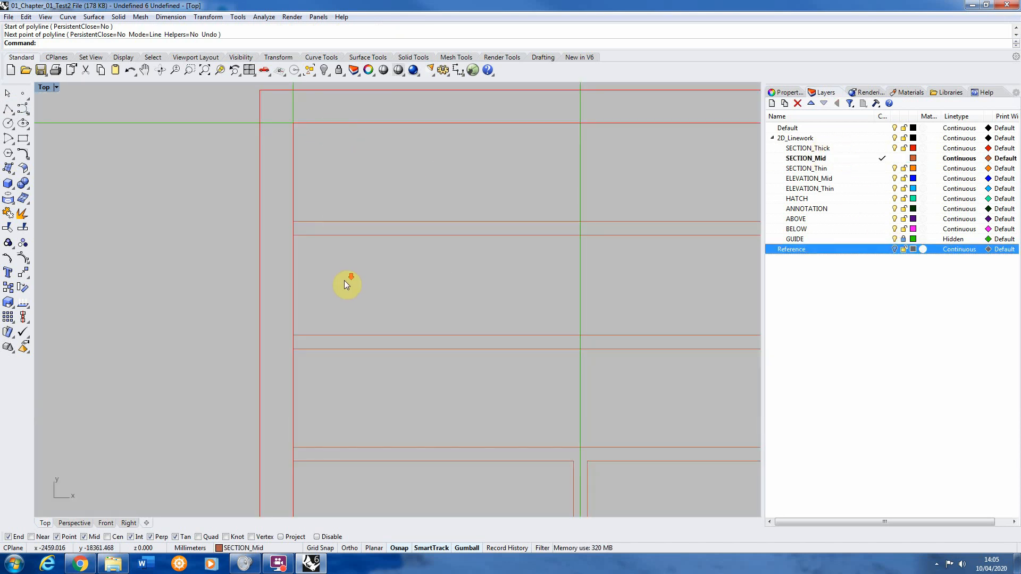
{"action": "scroll", "coordinate": [344, 281], "scroll_direction": "down", "scroll_amount": 1}
{"action": "left_click", "coordinate": [8, 109]}
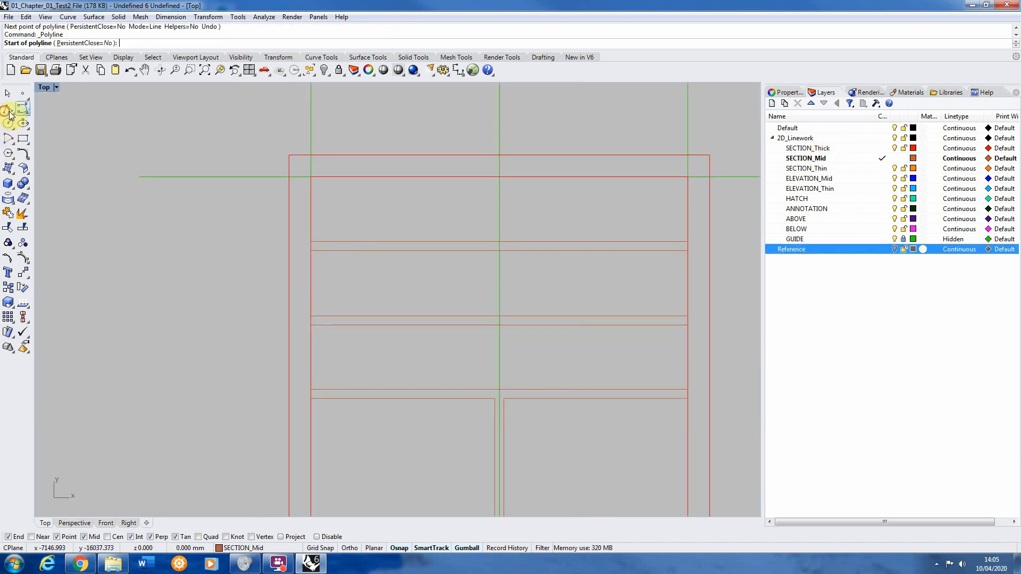
{"action": "left_click", "coordinate": [311, 242]}
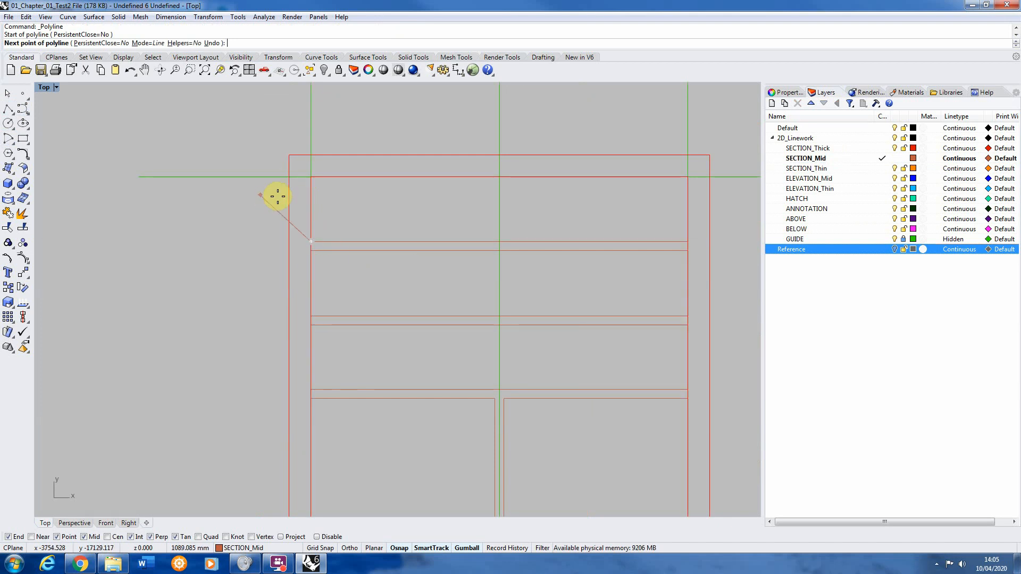
{"action": "key", "text": "Escape"}
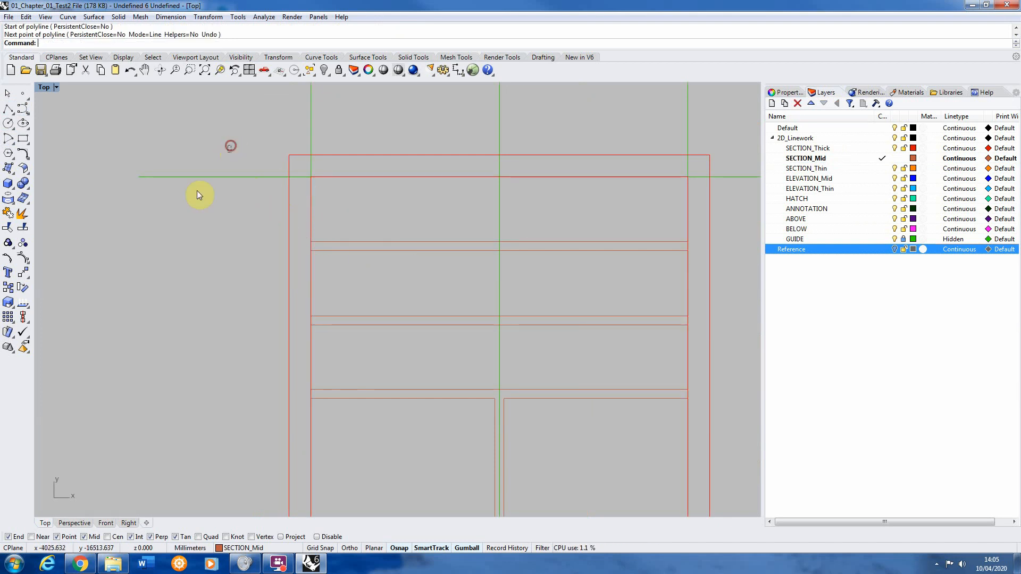
Lock the Reference layer, unlock GUIDE and copy the upper horizontal guide 850 mm downward from the inner wall corner.
{"action": "left_click", "coordinate": [904, 248]}
{"action": "left_click", "coordinate": [340, 176]}
{"action": "left_click", "coordinate": [8, 287]}
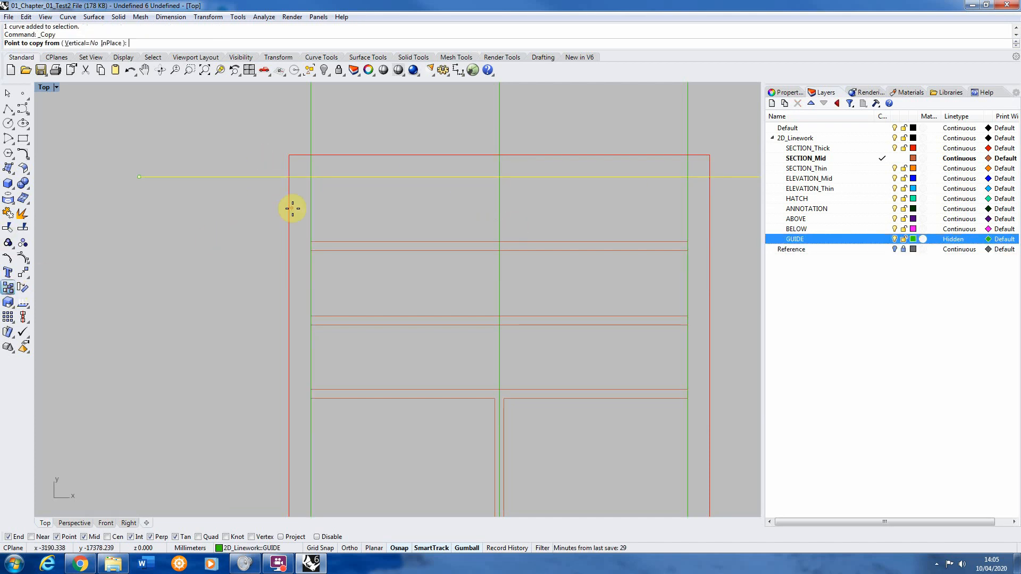
{"action": "left_click", "coordinate": [311, 177]}
{"action": "type", "text": "8"}
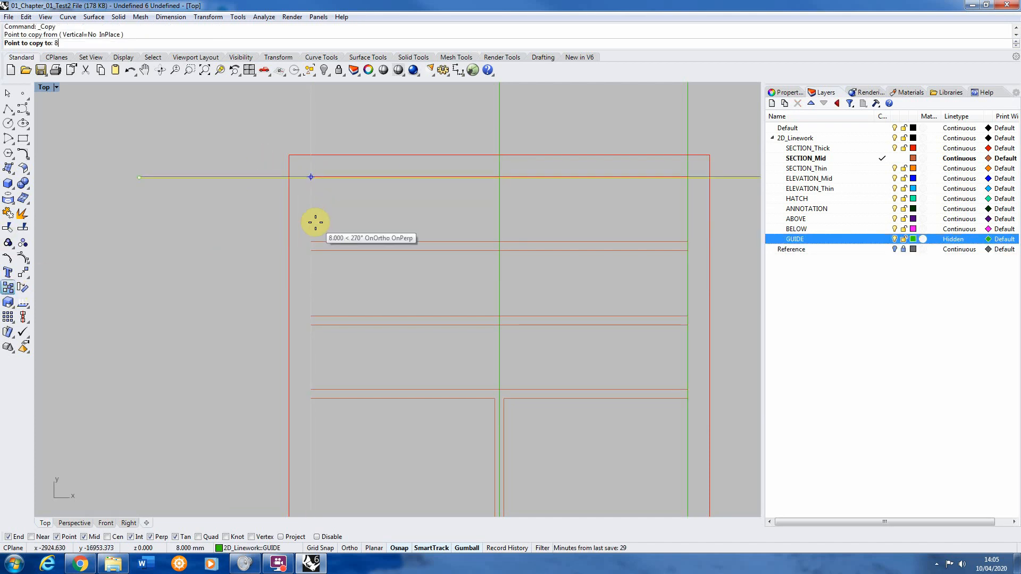
{"action": "type", "text": "50"}
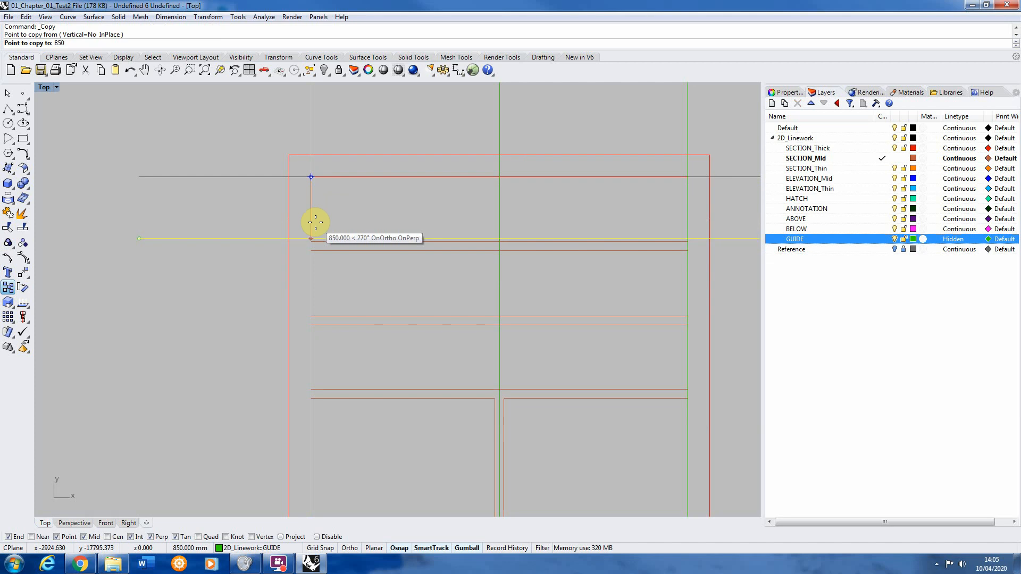
{"action": "key", "text": "Return"}
{"action": "key", "text": "Return"}
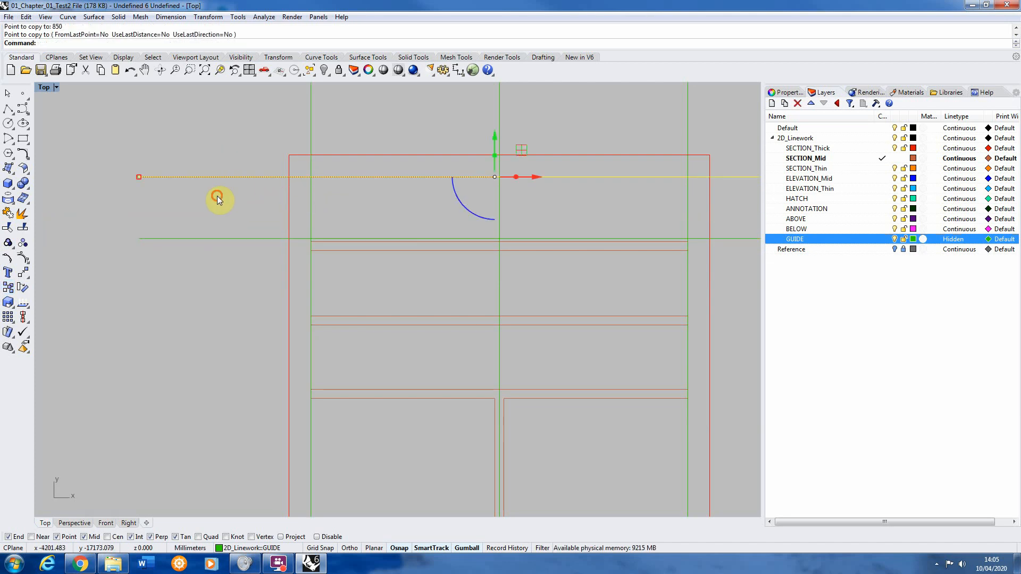
Move the uppermost horizontal partition pair up so its upper line lies on the new 850 mm guide.
{"action": "left_click", "coordinate": [217, 200]}
{"action": "scroll", "coordinate": [296, 237], "scroll_direction": "up", "scroll_amount": 2}
{"action": "scroll", "coordinate": [335, 254], "scroll_direction": "up", "scroll_amount": 2}
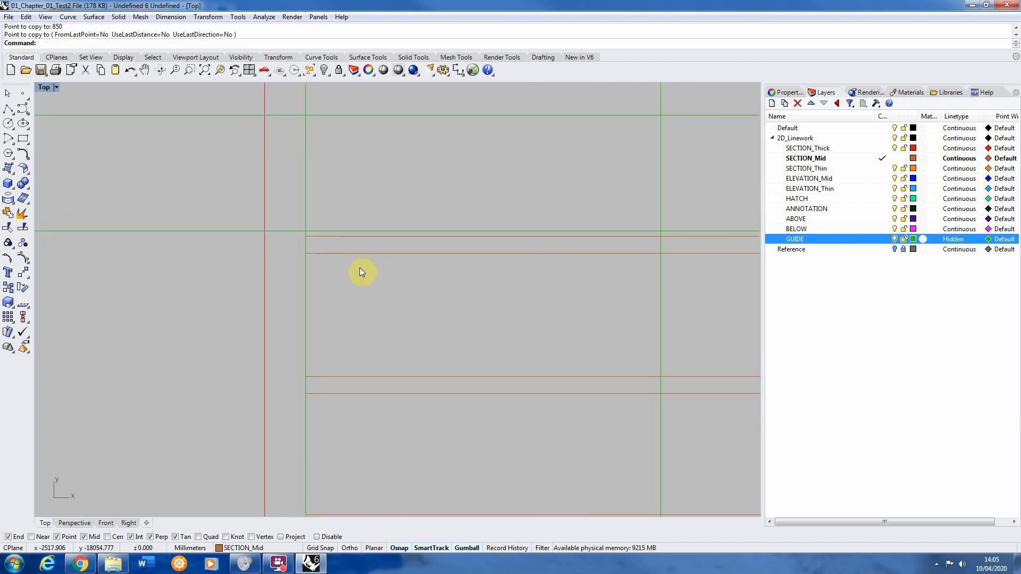
{"action": "left_click_drag", "start_coordinate": [362, 234], "coordinate": [361, 235]}
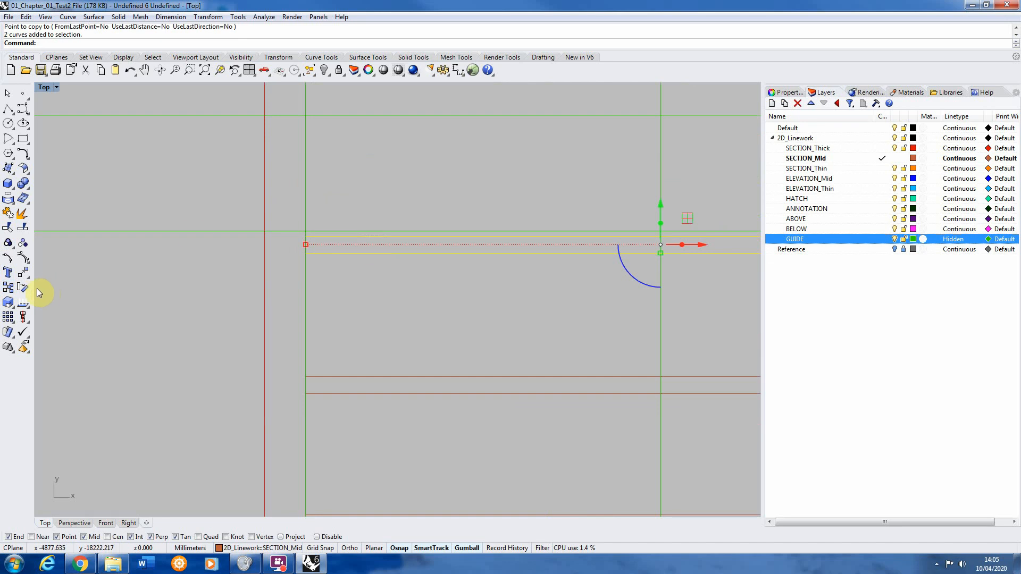
{"action": "left_click", "coordinate": [23, 287]}
{"action": "left_click", "coordinate": [306, 236]}
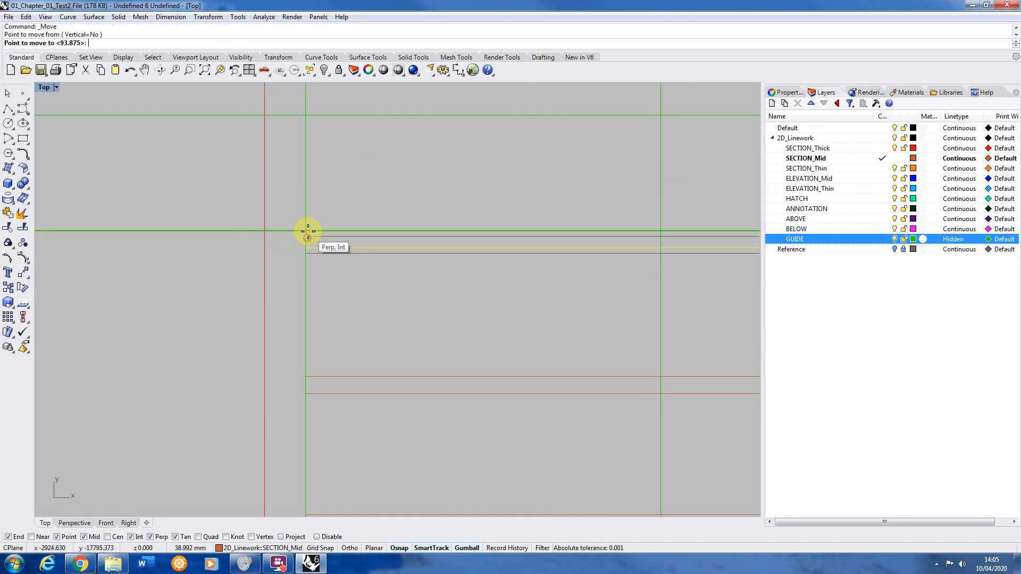
{"action": "left_click", "coordinate": [306, 229]}
{"action": "left_click", "coordinate": [197, 186]}
Copy the pair of 850 mm horizontal guides 975 mm downward from the inner wall corner to the uppermost partition's lower line.
{"action": "scroll", "coordinate": [234, 230], "scroll_direction": "down", "scroll_amount": 6}
{"action": "left_click_drag", "start_coordinate": [203, 257], "coordinate": [172, 161]}
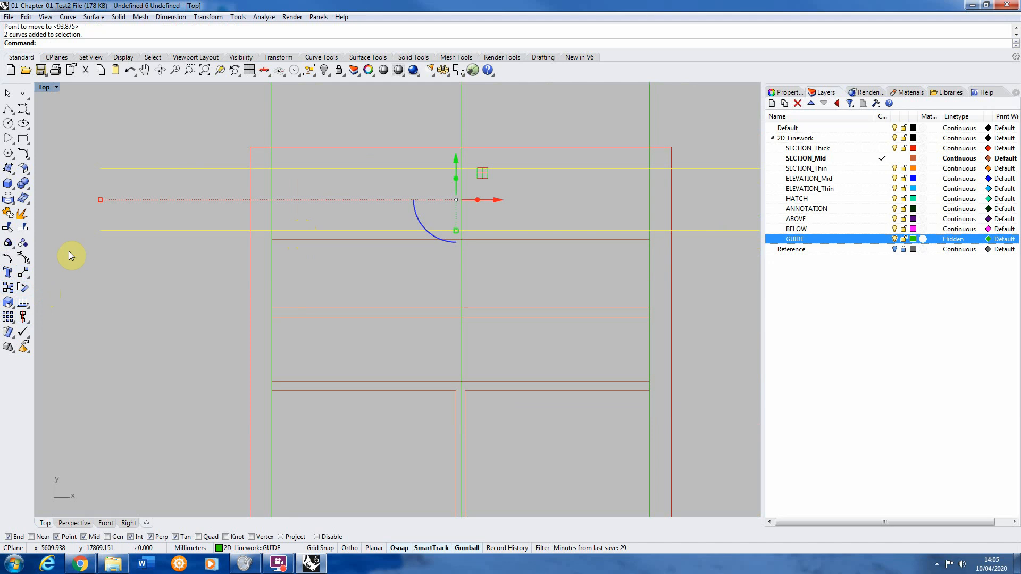
{"action": "left_click", "coordinate": [8, 288]}
{"action": "left_click", "coordinate": [272, 168]}
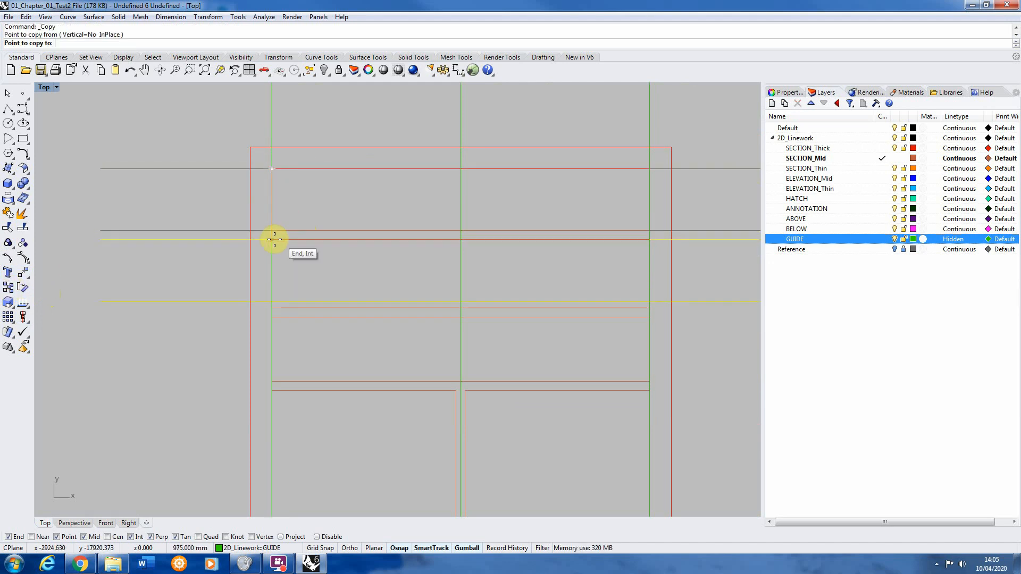
{"action": "left_click", "coordinate": [203, 167]}
{"action": "key", "text": "Return"}
Move the second horizontal partition pair up so its upper line lies on the lower guide just copied.
{"action": "left_click", "coordinate": [230, 314]}
{"action": "left_click_drag", "start_coordinate": [206, 347], "coordinate": [692, 302]}
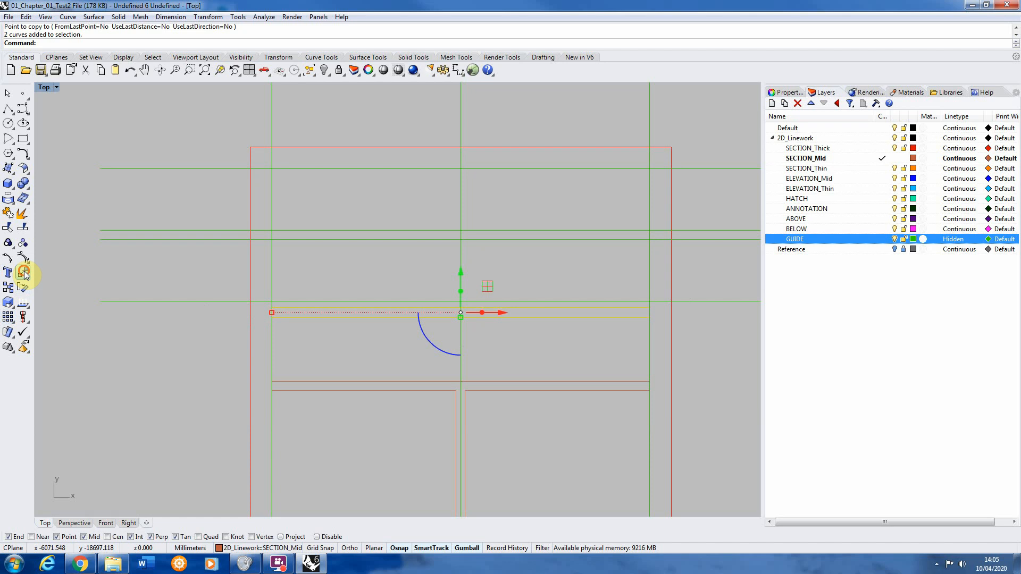
{"action": "left_click", "coordinate": [23, 272]}
{"action": "scroll", "coordinate": [285, 326], "scroll_direction": "up", "scroll_amount": 4}
{"action": "left_click", "coordinate": [258, 289]}
{"action": "left_click", "coordinate": [260, 277]}
{"action": "scroll", "coordinate": [292, 285], "scroll_direction": "down", "scroll_amount": 4}
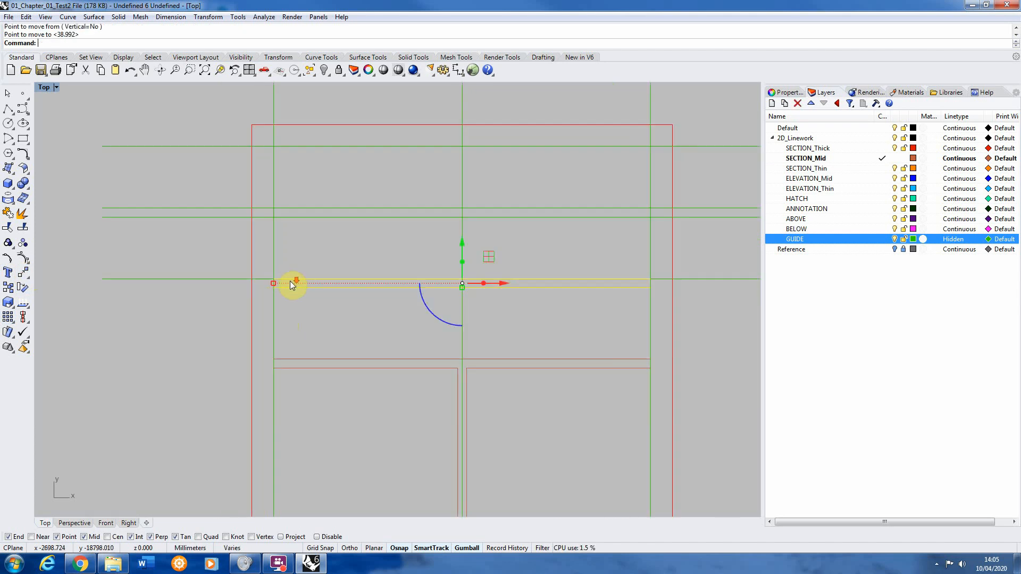
{"action": "scroll", "coordinate": [243, 328], "scroll_direction": "down", "scroll_amount": 2}
{"action": "key", "text": "Escape"}
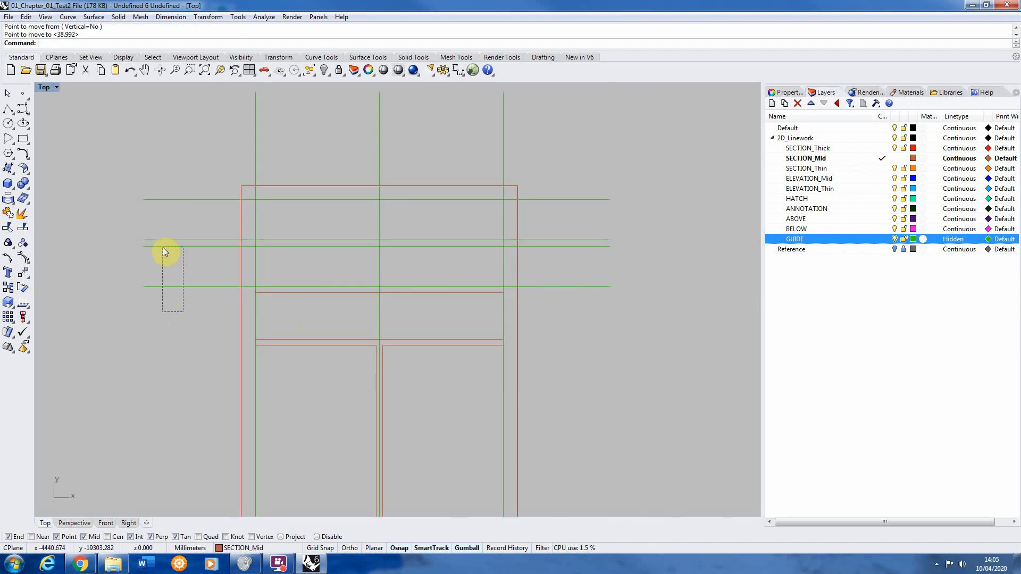
Copy the lower pair of 850 mm guides down so its upper guide lies on the second partition's lower line.
{"action": "left_click_drag", "start_coordinate": [163, 247], "coordinate": [163, 244]}
{"action": "left_click", "coordinate": [8, 287]}
{"action": "scroll", "coordinate": [291, 310], "scroll_direction": "up", "scroll_amount": 5}
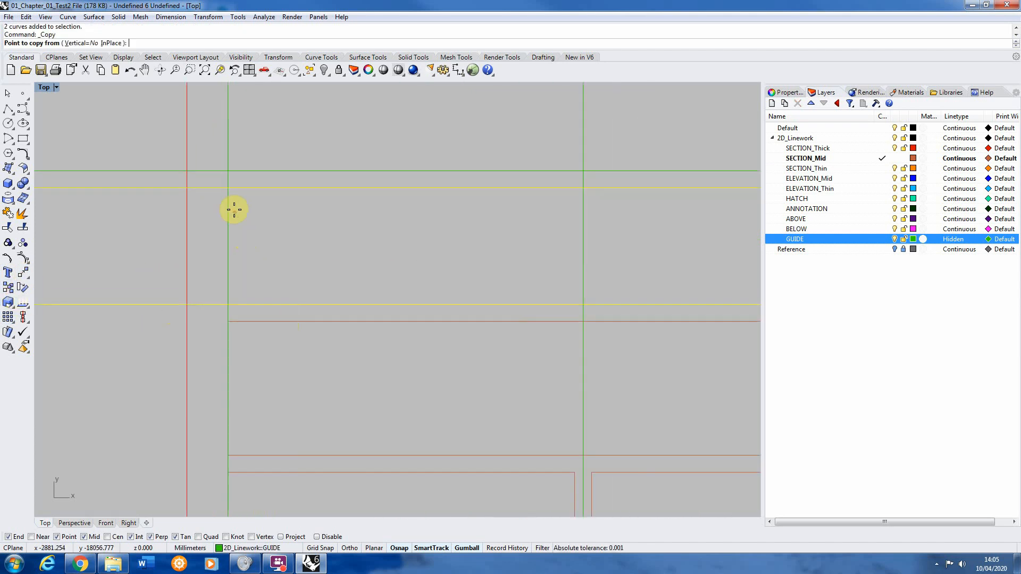
{"action": "left_click", "coordinate": [228, 188]}
{"action": "scroll", "coordinate": [262, 308], "scroll_direction": "down", "scroll_amount": 4}
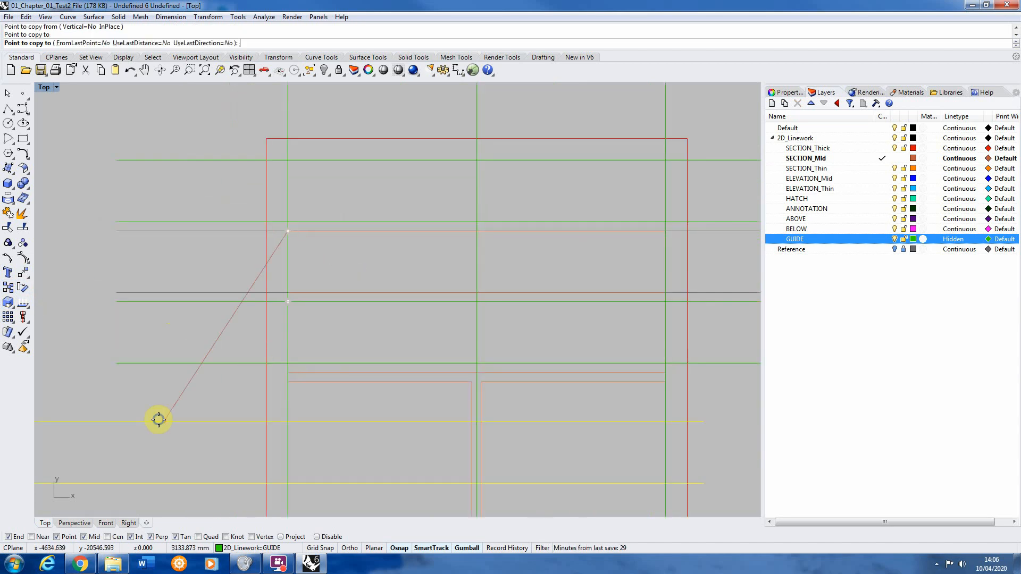
{"action": "key", "text": "Escape"}
Move the lowest horizontal partition and its attached vertical lines up onto the lowest 850 mm guide, and lock the GUIDE layer.
{"action": "scroll", "coordinate": [199, 401], "scroll_direction": "down", "scroll_amount": 3}
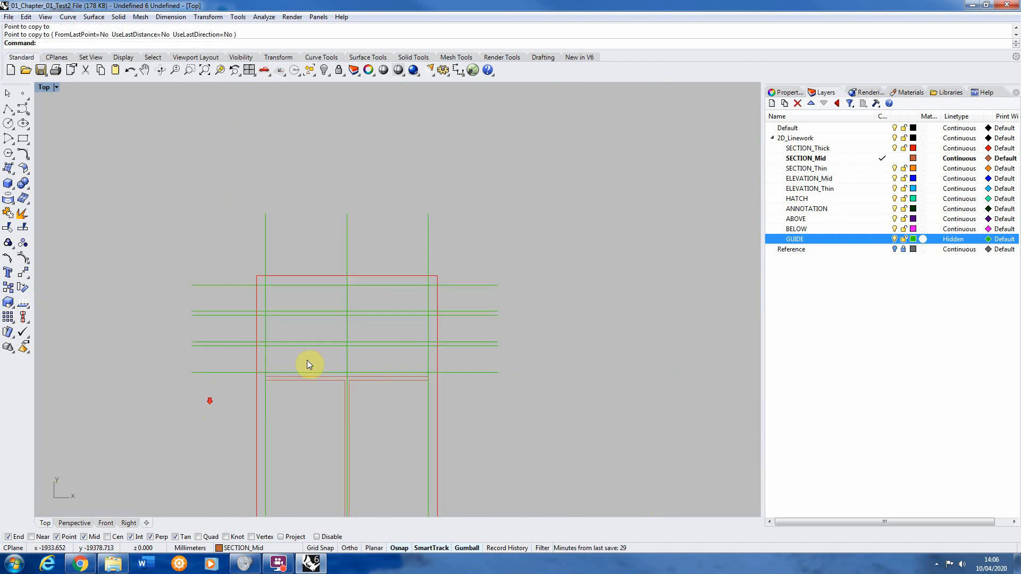
{"action": "scroll", "coordinate": [351, 375], "scroll_direction": "up", "scroll_amount": 5}
{"action": "left_click_drag", "start_coordinate": [376, 362], "coordinate": [363, 397]}
{"action": "left_click", "coordinate": [23, 273]}
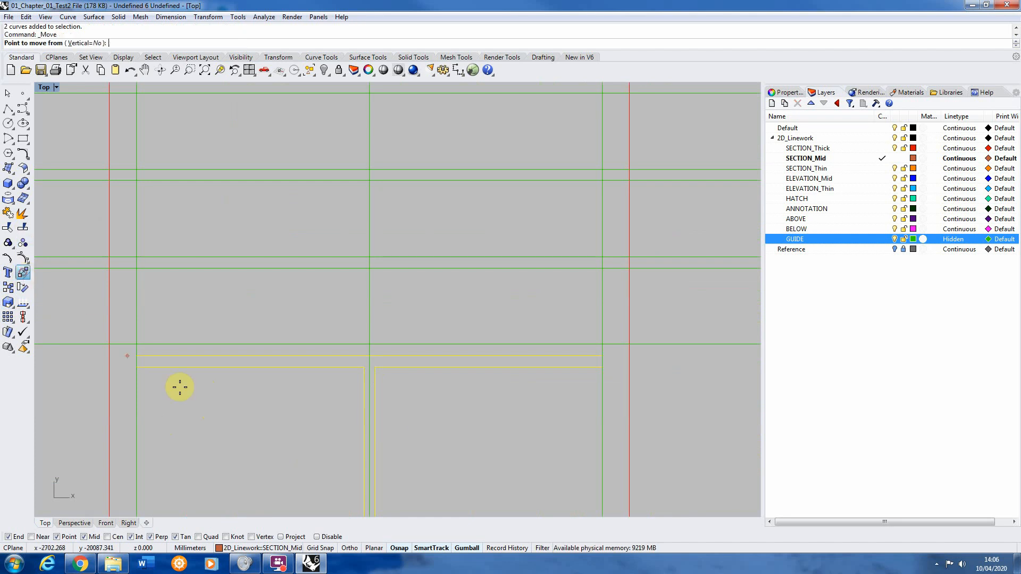
{"action": "left_click", "coordinate": [137, 366]}
{"action": "left_click", "coordinate": [137, 346]}
{"action": "key", "text": "Escape"}
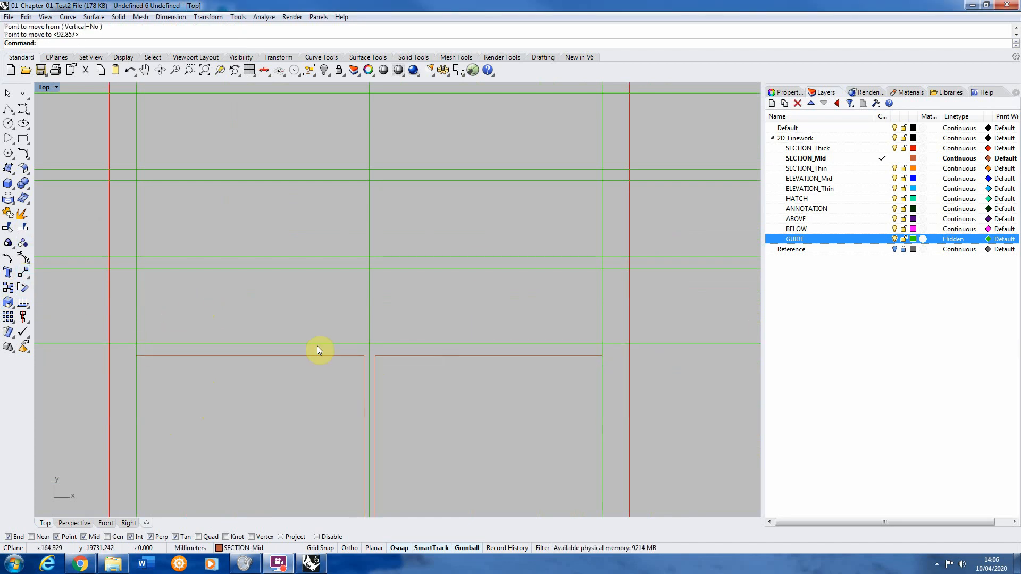
{"action": "scroll", "coordinate": [317, 304], "scroll_direction": "down", "scroll_amount": 2}
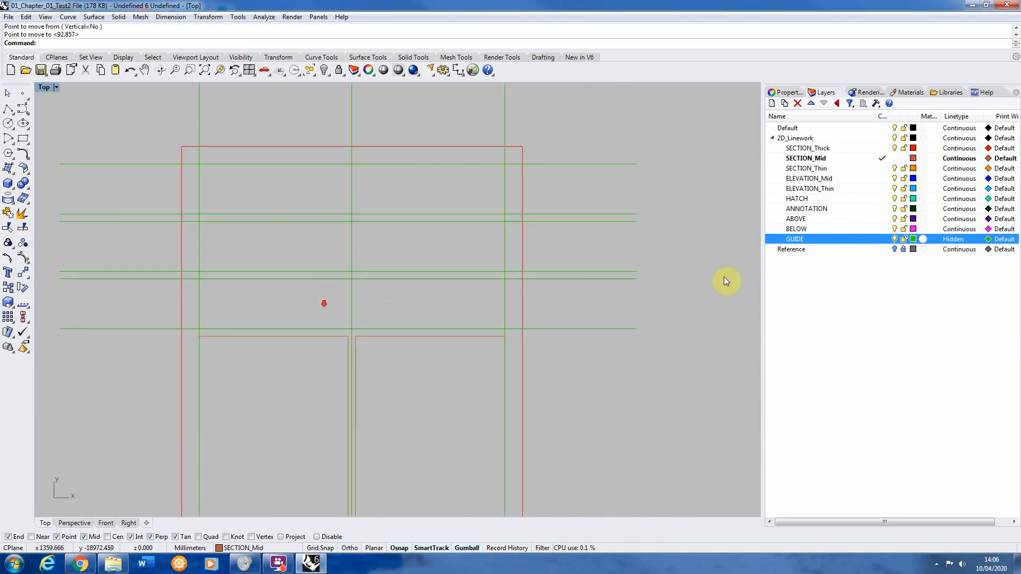
{"action": "left_click", "coordinate": [902, 239]}
Extend both lines of the central vertical partition down to the inner line of the bottom wall.
{"action": "scroll", "coordinate": [448, 208], "scroll_direction": "down", "scroll_amount": 4}
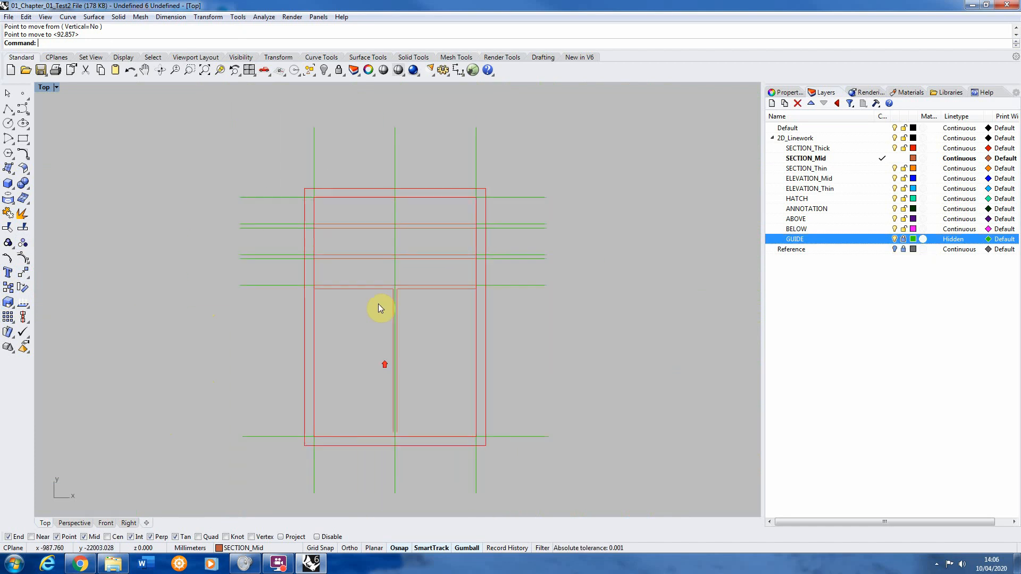
{"action": "scroll", "coordinate": [404, 266], "scroll_direction": "up", "scroll_amount": 4}
{"action": "scroll", "coordinate": [451, 502], "scroll_direction": "down", "scroll_amount": 3}
{"action": "scroll", "coordinate": [449, 505], "scroll_direction": "up", "scroll_amount": 4}
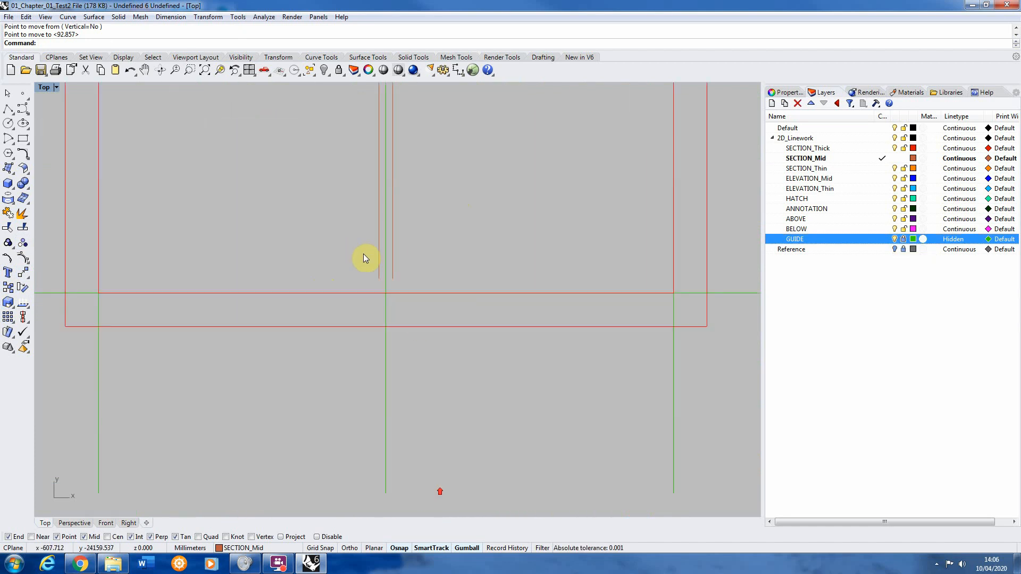
{"action": "scroll", "coordinate": [367, 266], "scroll_direction": "up", "scroll_amount": 3}
{"action": "scroll", "coordinate": [407, 317], "scroll_direction": "down", "scroll_amount": 4}
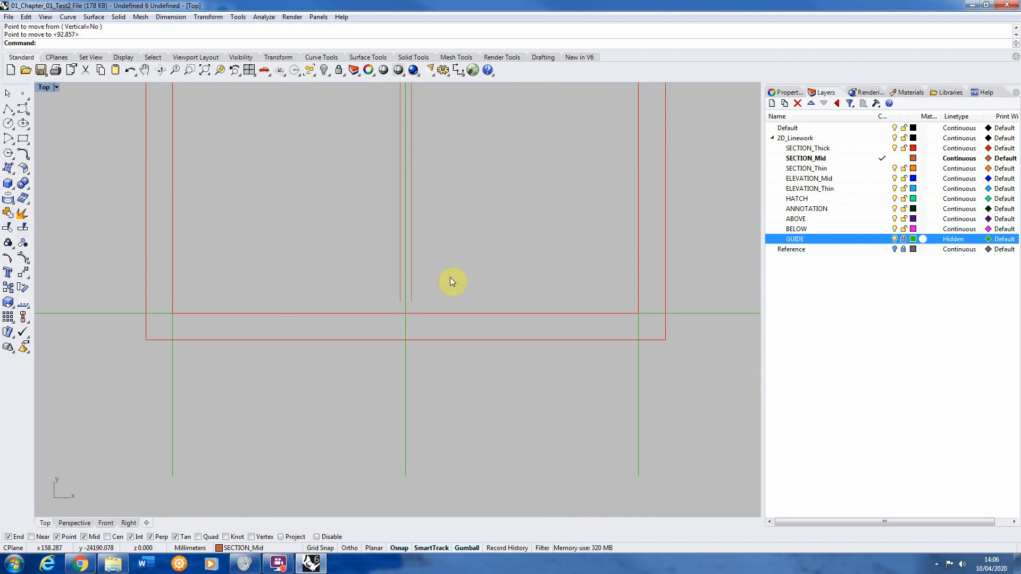
{"action": "scroll", "coordinate": [403, 314], "scroll_direction": "up", "scroll_amount": 3}
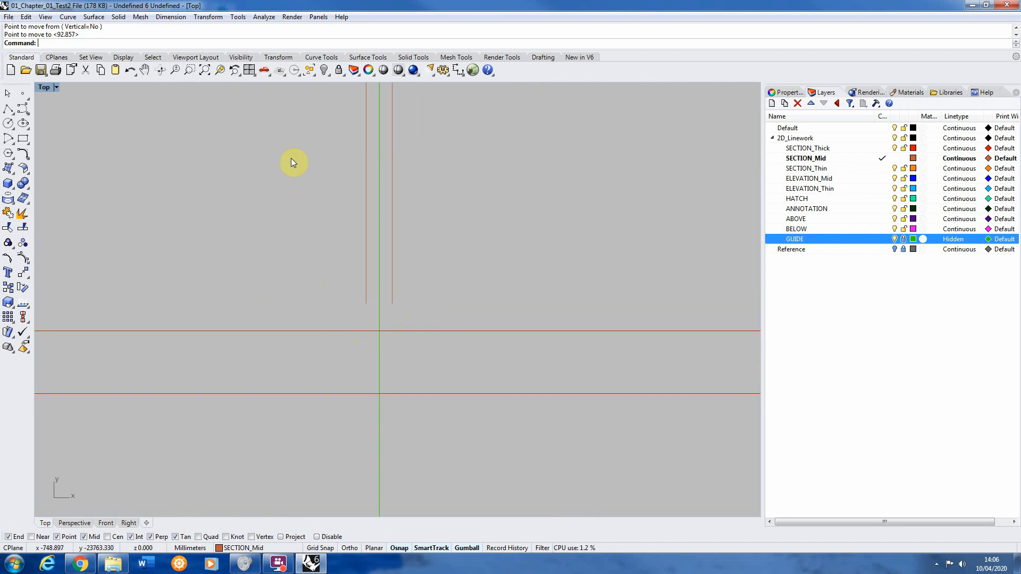
{"action": "type", "text": "te"}
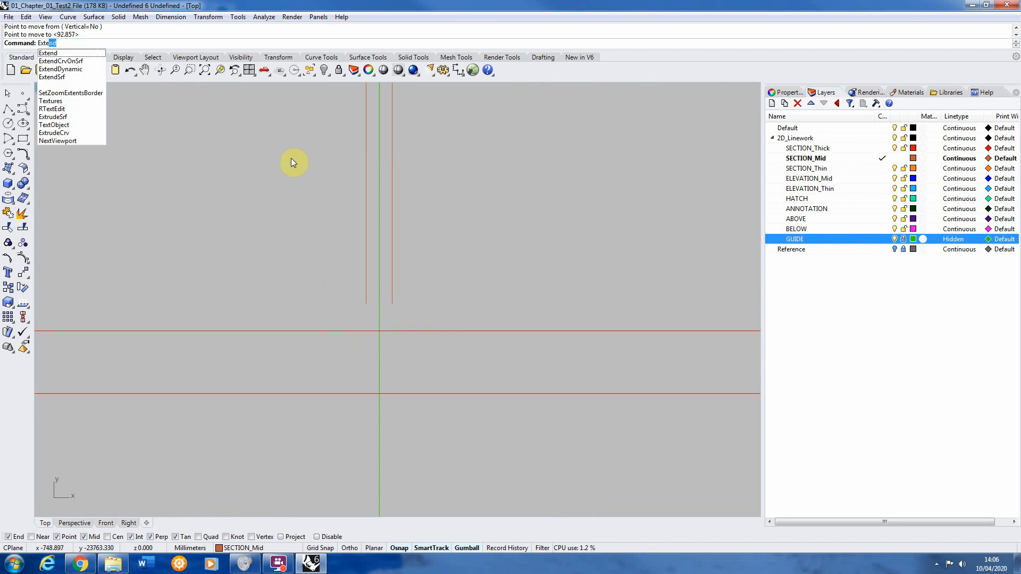
{"action": "key", "text": "Return"}
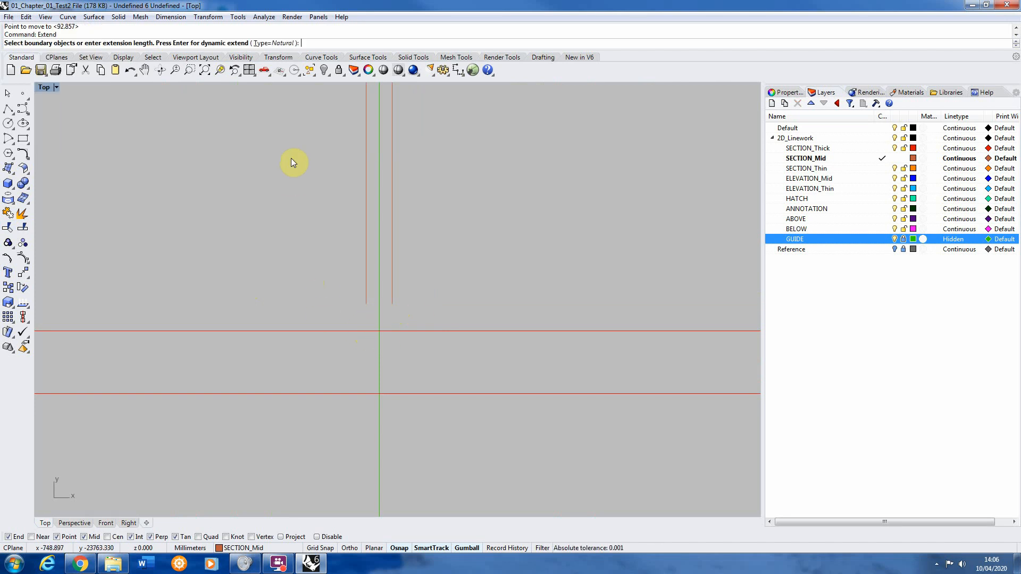
{"action": "left_click", "coordinate": [359, 331]}
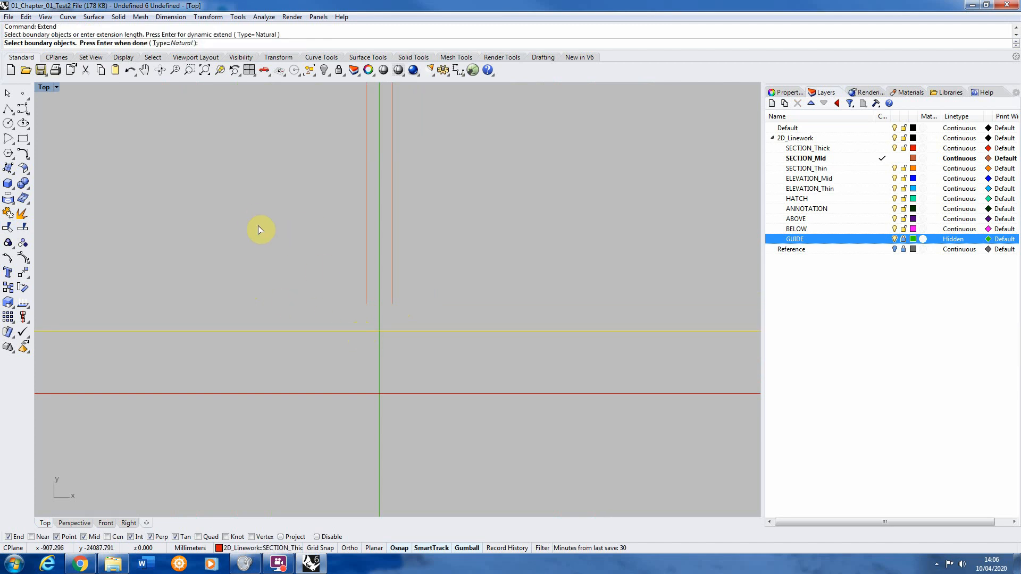
{"action": "key", "text": "Return"}
{"action": "left_click", "coordinate": [367, 303]}
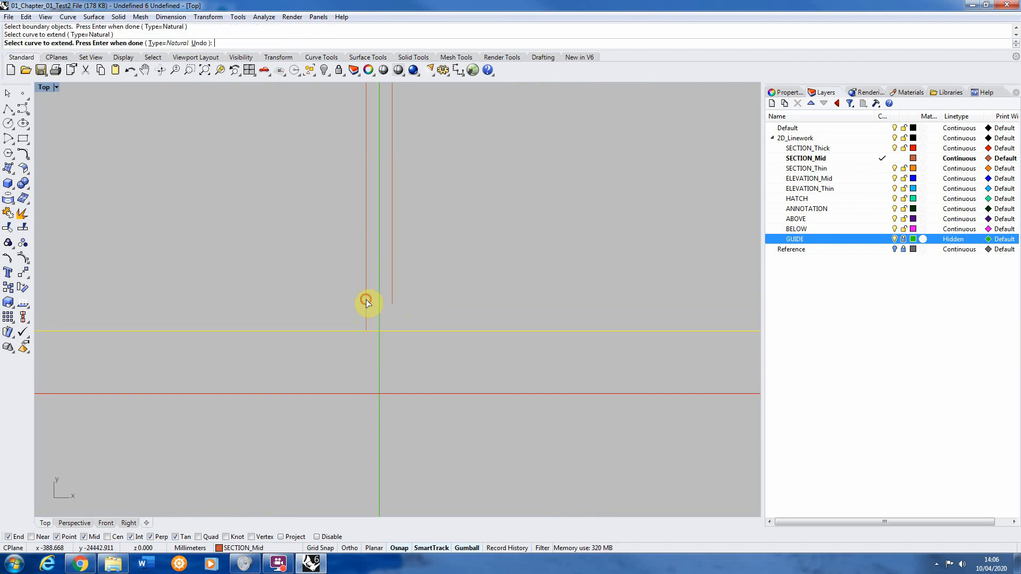
{"action": "left_click", "coordinate": [392, 305]}
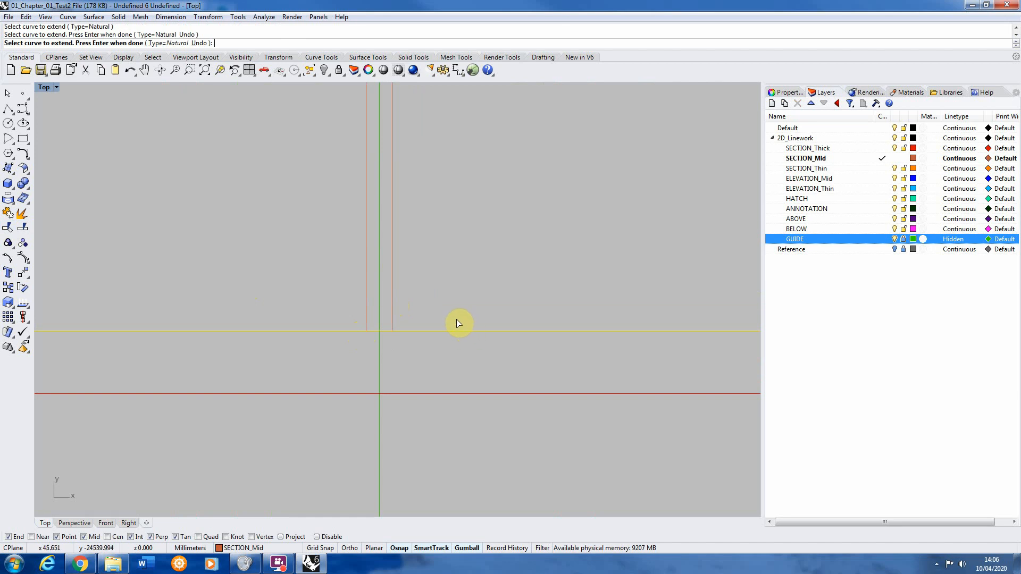
{"action": "key", "text": "Return"}
{"action": "scroll", "coordinate": [450, 277], "scroll_direction": "down", "scroll_amount": 5}
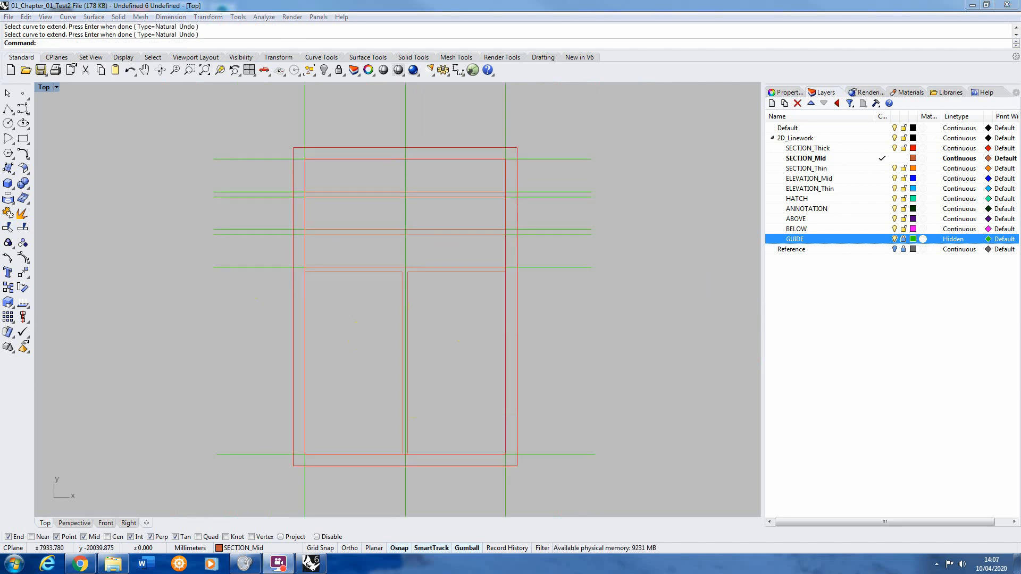
Show the Reference layer and compare the plan's entrance wall, 2.48 m opening and stair walls with the traced lines.
{"action": "left_click", "coordinate": [894, 249]}
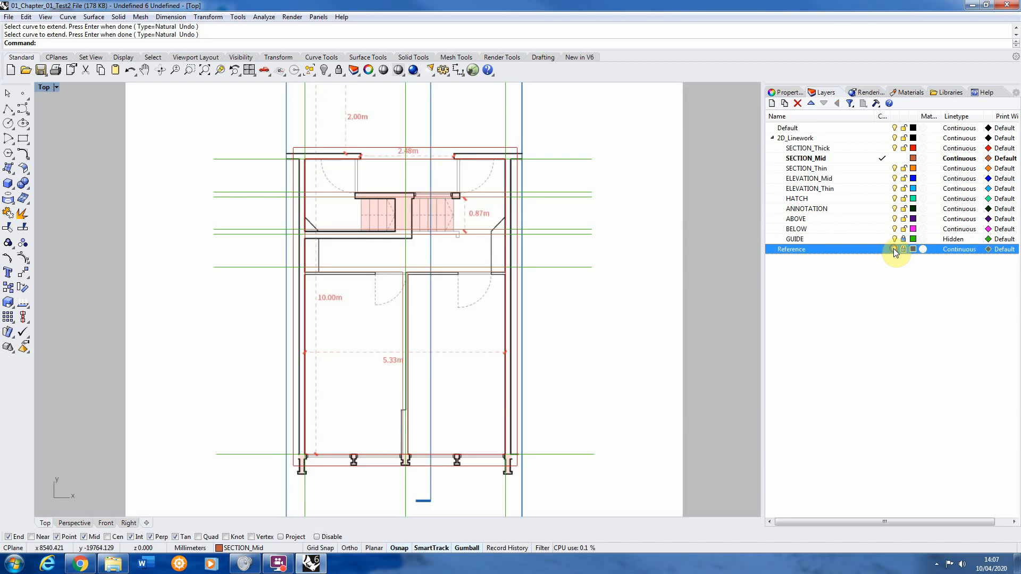
{"action": "scroll", "coordinate": [418, 161], "scroll_direction": "up", "scroll_amount": 2}
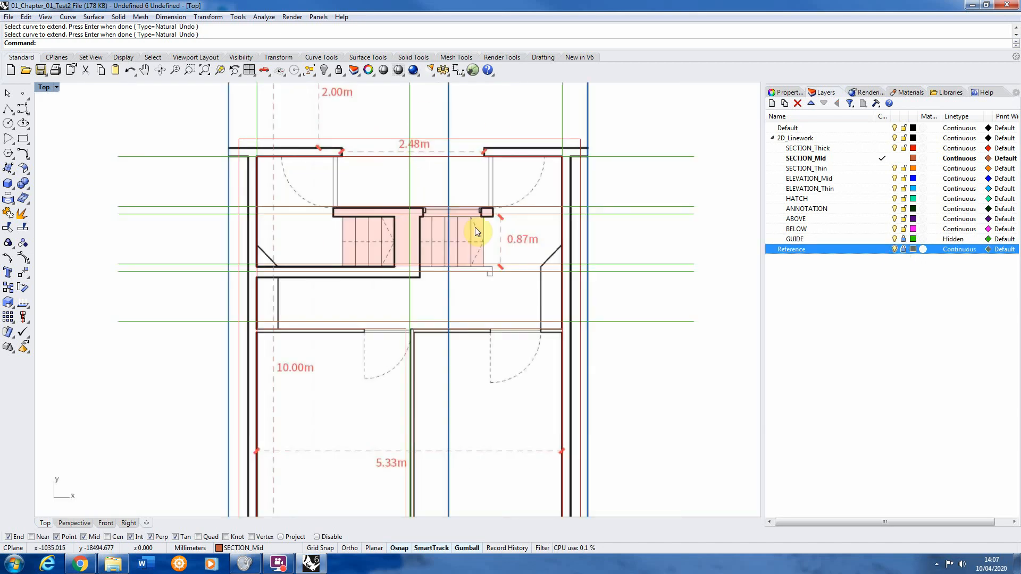
{"action": "scroll", "coordinate": [351, 183], "scroll_direction": "up", "scroll_amount": 2}
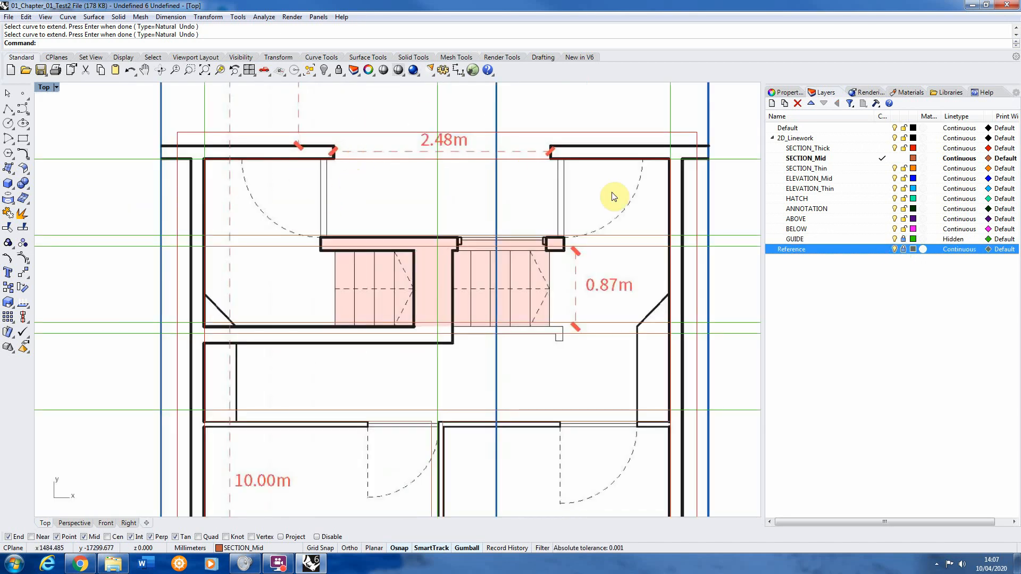
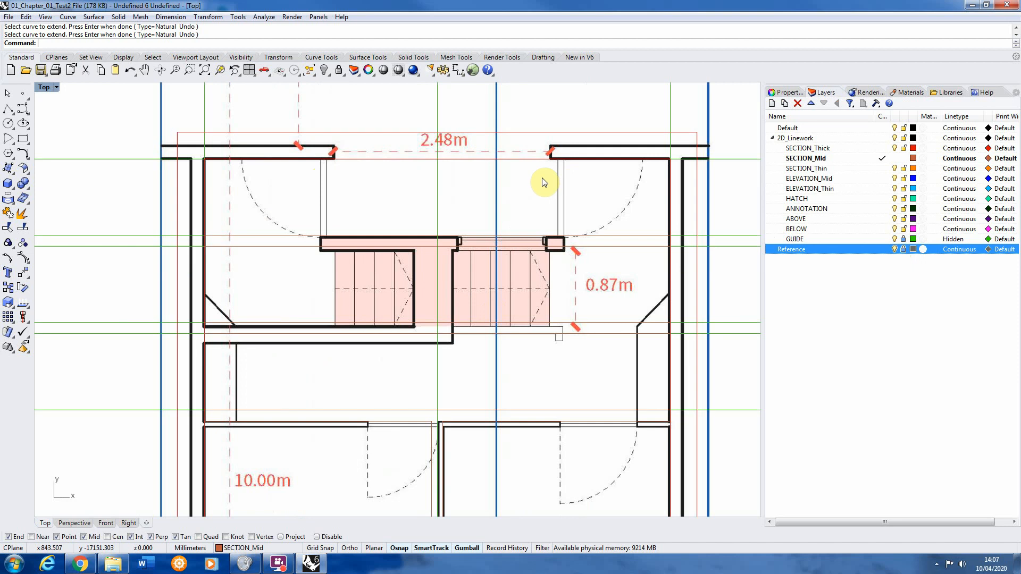
{"action": "scroll", "coordinate": [534, 236], "scroll_direction": "down", "scroll_amount": 2}
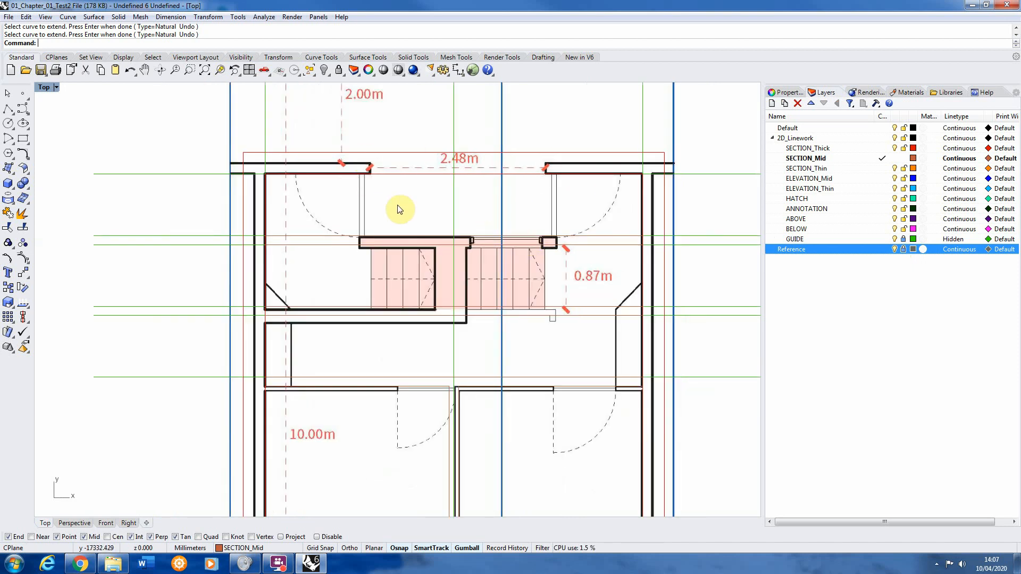
{"action": "scroll", "coordinate": [381, 212], "scroll_direction": "down", "scroll_amount": 1}
{"action": "scroll", "coordinate": [342, 192], "scroll_direction": "up", "scroll_amount": 3}
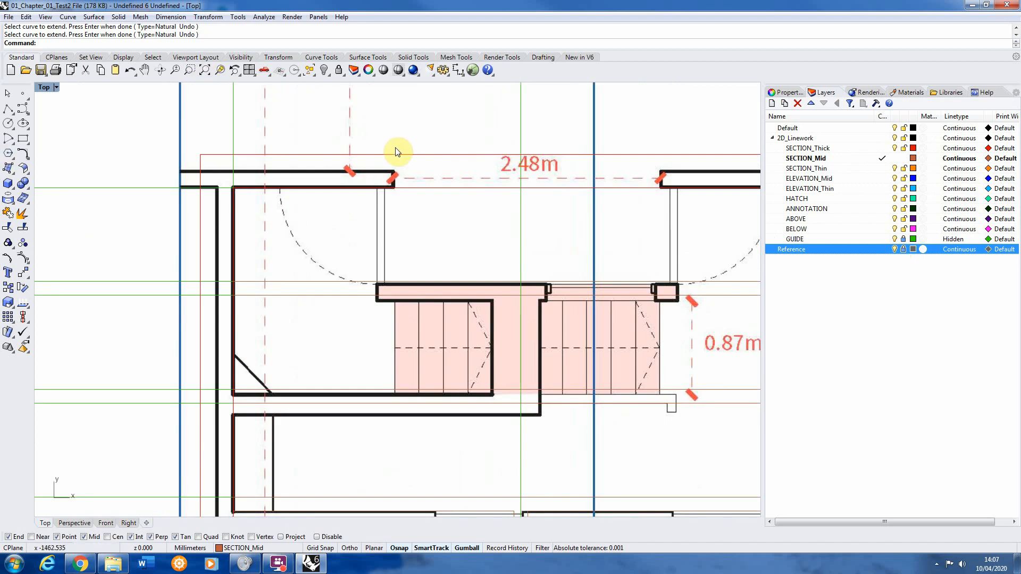
{"action": "left_click", "coordinate": [895, 249]}
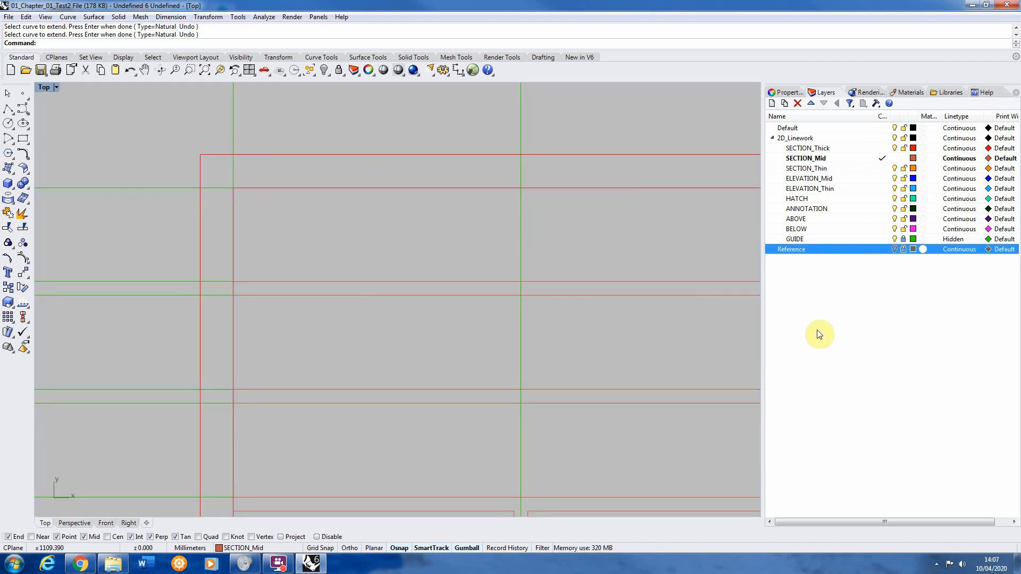
{"action": "left_click", "coordinate": [895, 249]}
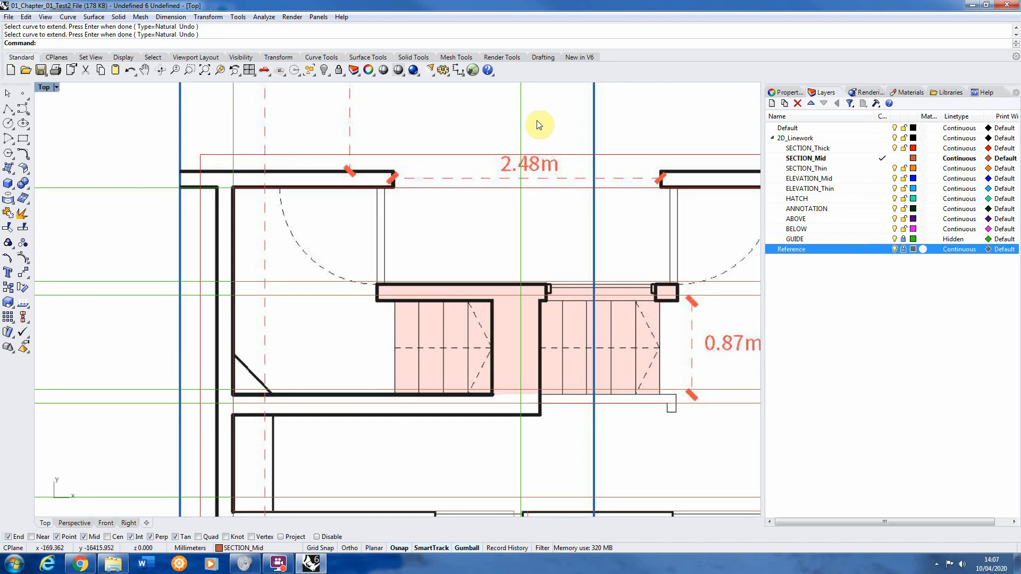
{"action": "scroll", "coordinate": [312, 282], "scroll_direction": "down", "scroll_amount": 3}
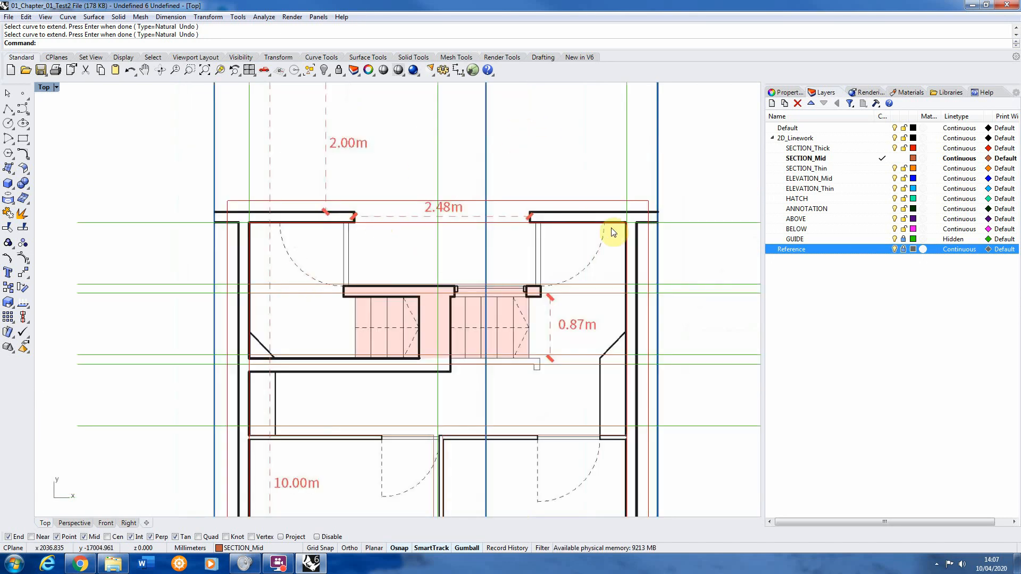
{"action": "scroll", "coordinate": [345, 245], "scroll_direction": "up", "scroll_amount": 5}
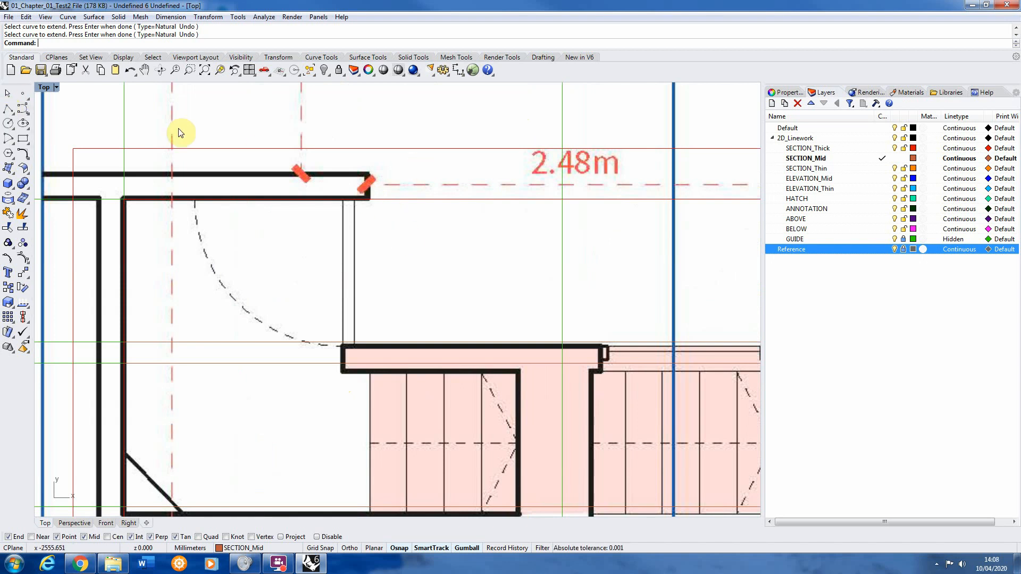
Draw a vertical polyline across the upper wall at the left end of the 2.48 m opening.
{"action": "left_click", "coordinate": [7, 109]}
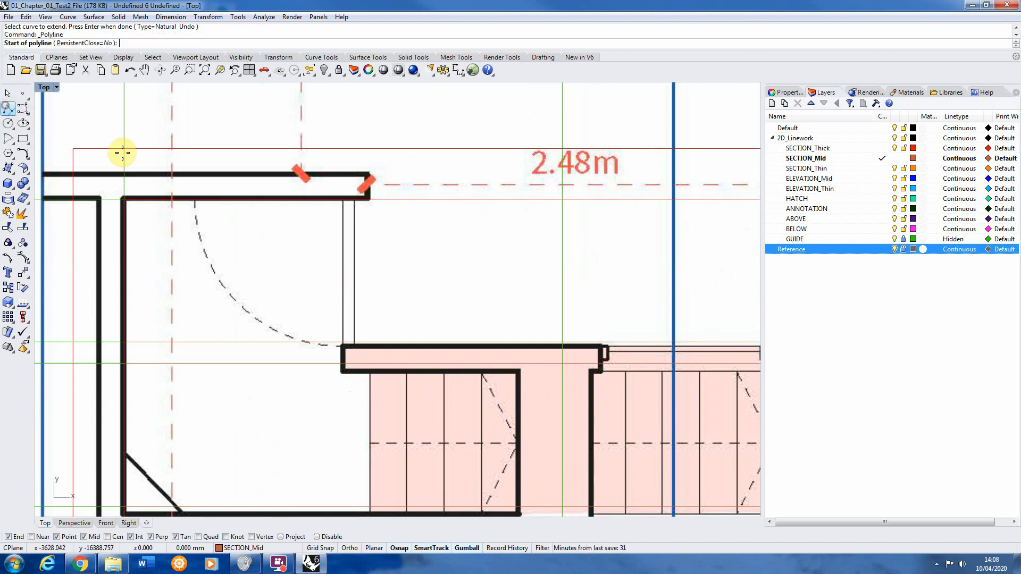
{"action": "left_click", "coordinate": [369, 137]}
{"action": "left_click", "coordinate": [369, 220]}
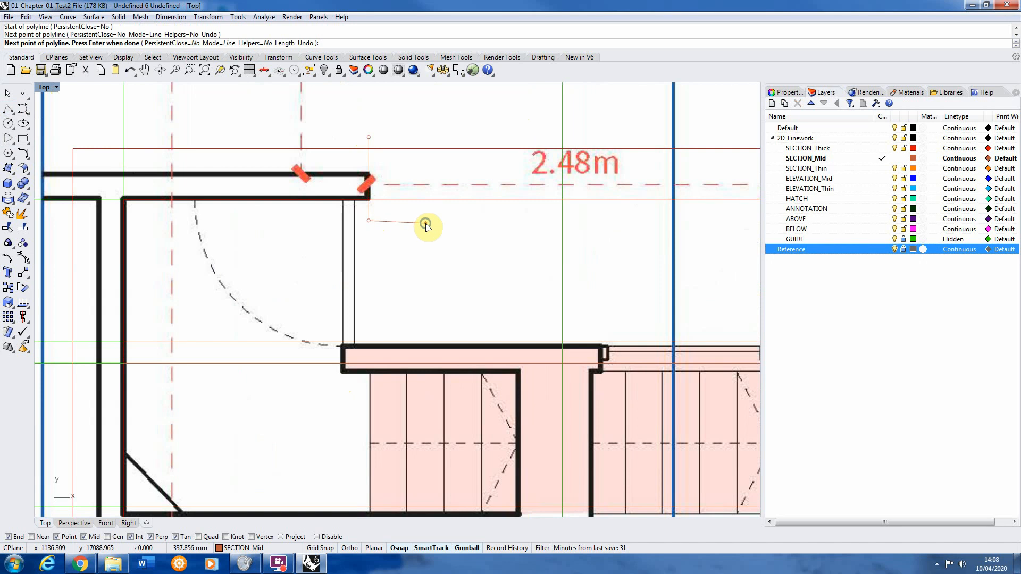
{"action": "key", "text": "Return"}
Draw a vertical polyline across the left end of the stair wall below the entrance, and hide the Reference layer.
{"action": "left_click", "coordinate": [8, 108]}
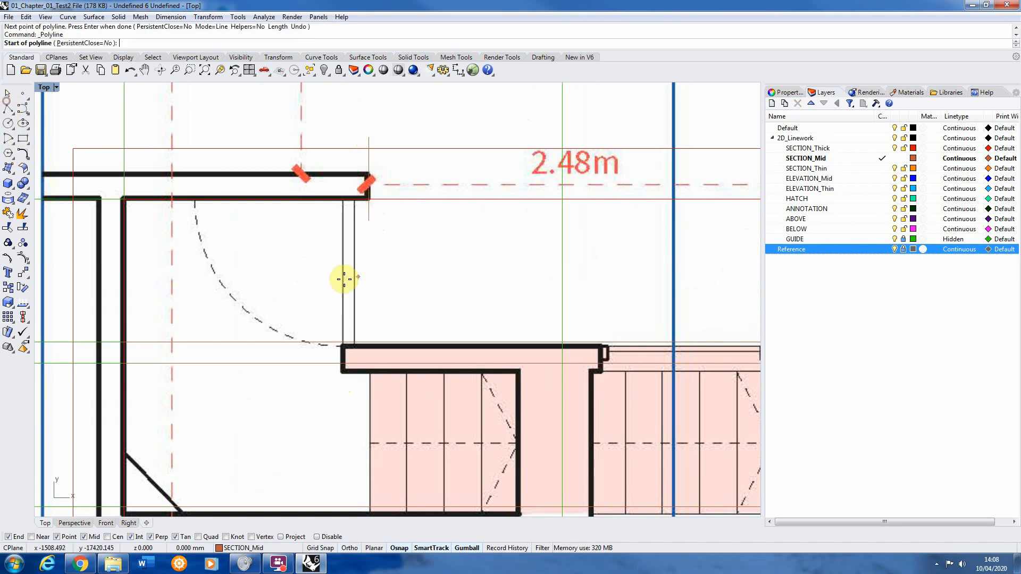
{"action": "scroll", "coordinate": [346, 346], "scroll_direction": "up", "scroll_amount": 5}
{"action": "scroll", "coordinate": [361, 279], "scroll_direction": "down", "scroll_amount": 3}
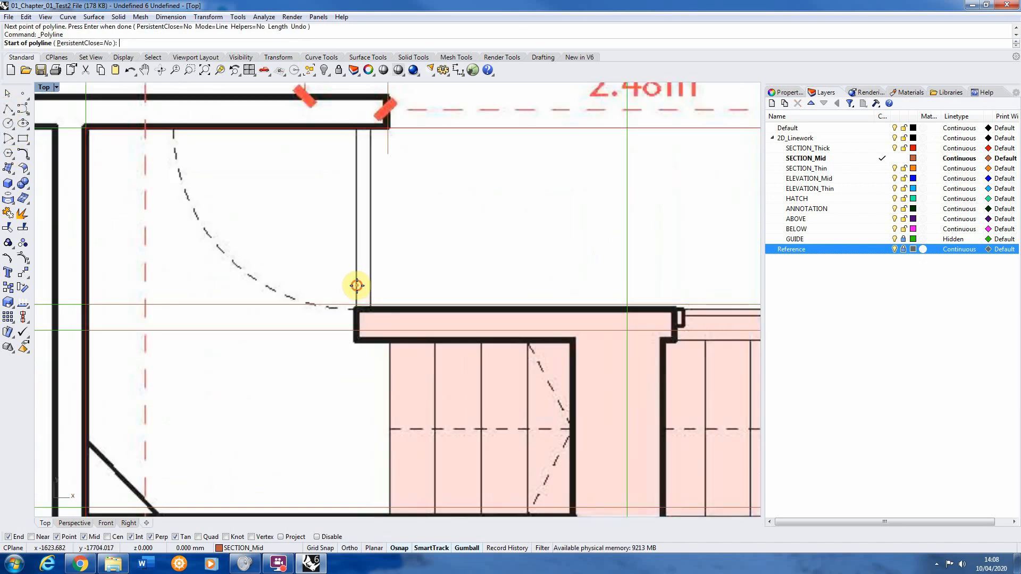
{"action": "left_click", "coordinate": [357, 308]}
{"action": "left_click", "coordinate": [357, 372]}
{"action": "key", "text": "Return"}
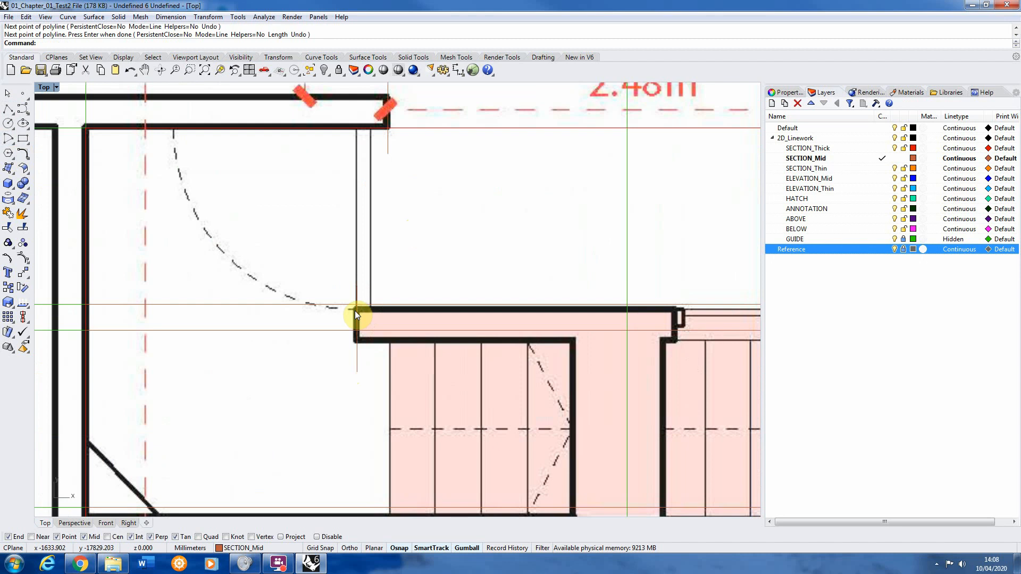
{"action": "scroll", "coordinate": [387, 281], "scroll_direction": "down", "scroll_amount": 2}
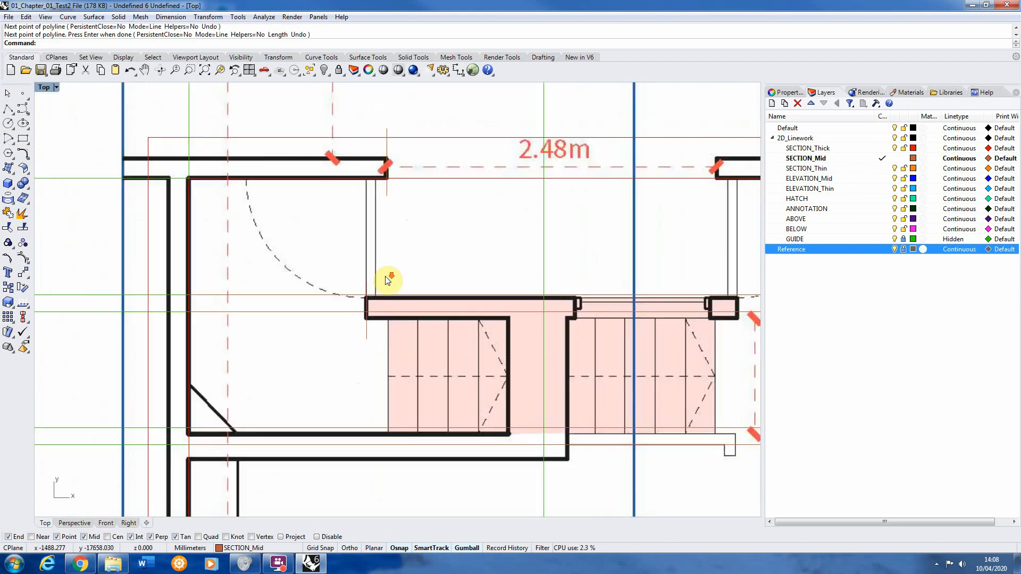
{"action": "left_click", "coordinate": [896, 249]}
{"action": "scroll", "coordinate": [274, 201], "scroll_direction": "down", "scroll_amount": 4}
{"action": "scroll", "coordinate": [322, 191], "scroll_direction": "up", "scroll_amount": 4}
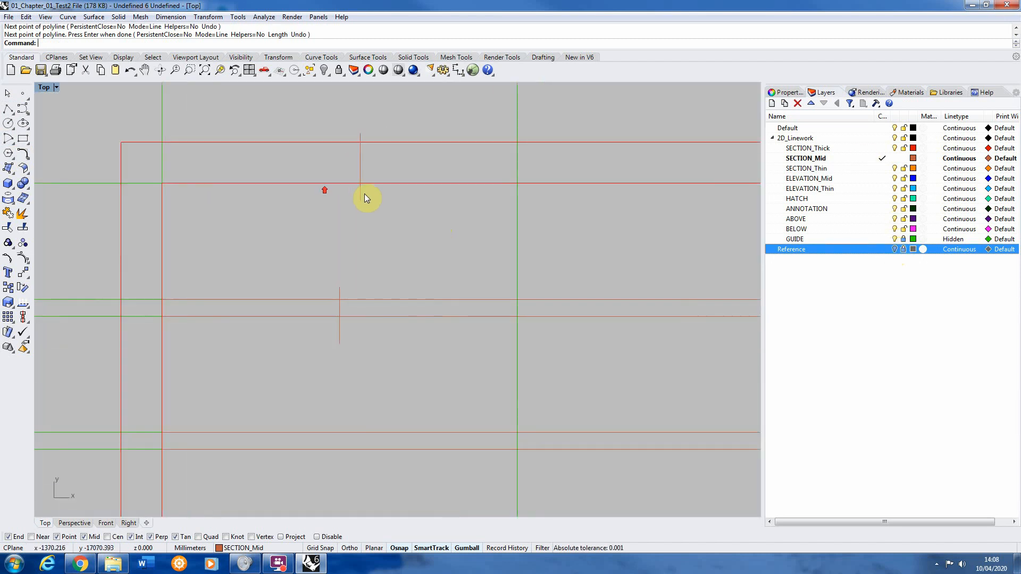
Mirror the two short vertical lines as copies about the central vertical guide.
{"action": "left_click_drag", "start_coordinate": [317, 292], "coordinate": [317, 292]}
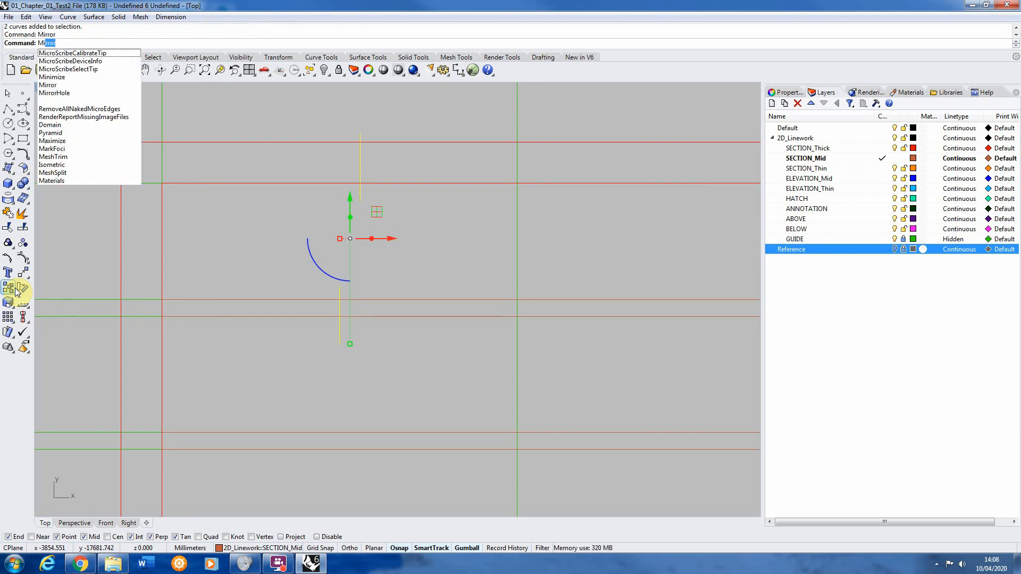
{"action": "key", "text": "Return"}
{"action": "scroll", "coordinate": [234, 282], "scroll_direction": "down", "scroll_amount": 2}
{"action": "left_click", "coordinate": [419, 219]}
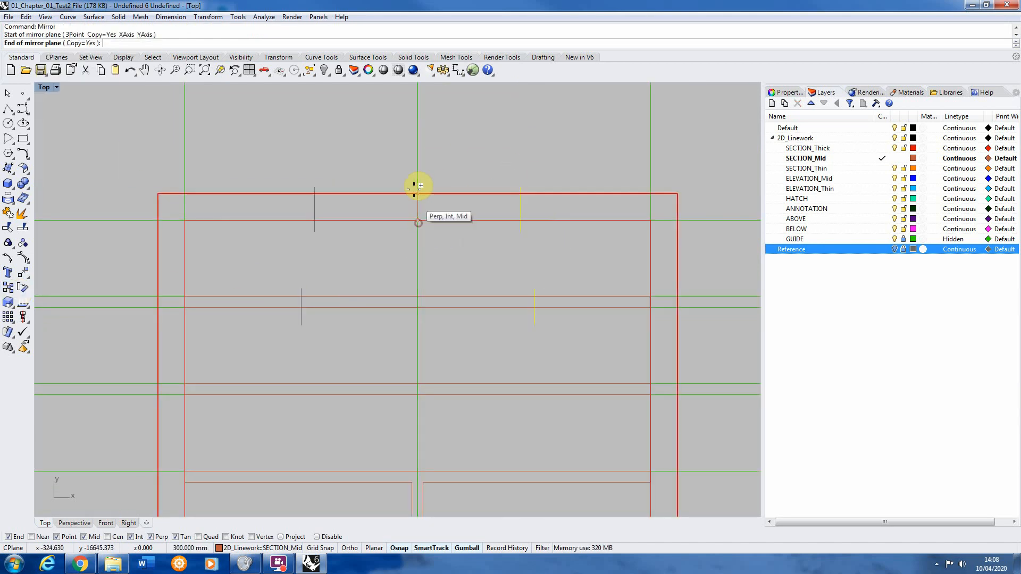
{"action": "left_click", "coordinate": [417, 194]}
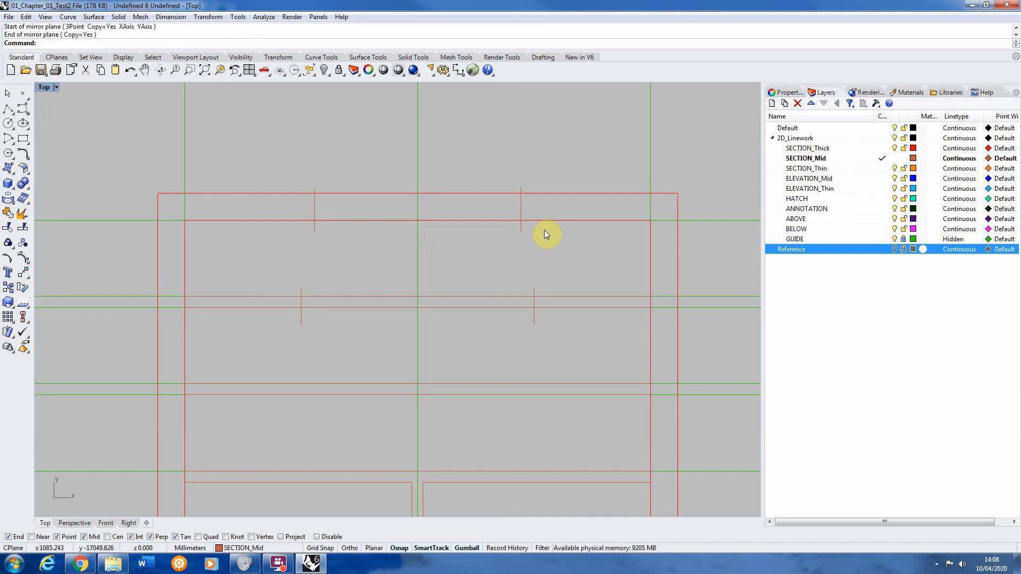
{"action": "left_click_drag", "start_coordinate": [542, 228], "coordinate": [505, 232]}
{"action": "left_click_drag", "start_coordinate": [342, 221], "coordinate": [302, 241], "text": "shift"}
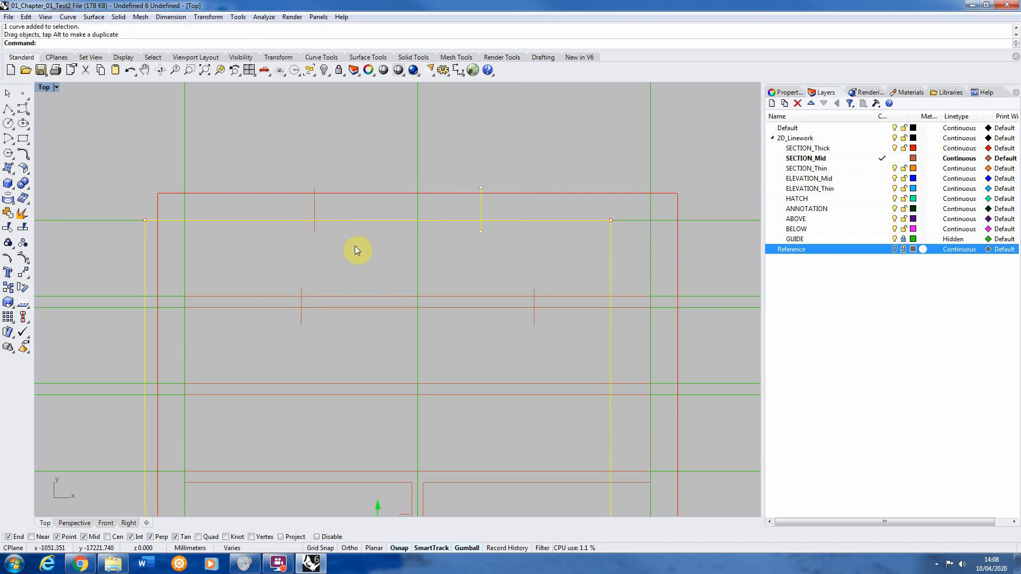
{"action": "key", "text": "ctrl+z"}
Trim the upper wall lines between the two upper verticals and the partition lines outside the two lower verticals.
{"action": "left_click", "coordinate": [314, 226]}
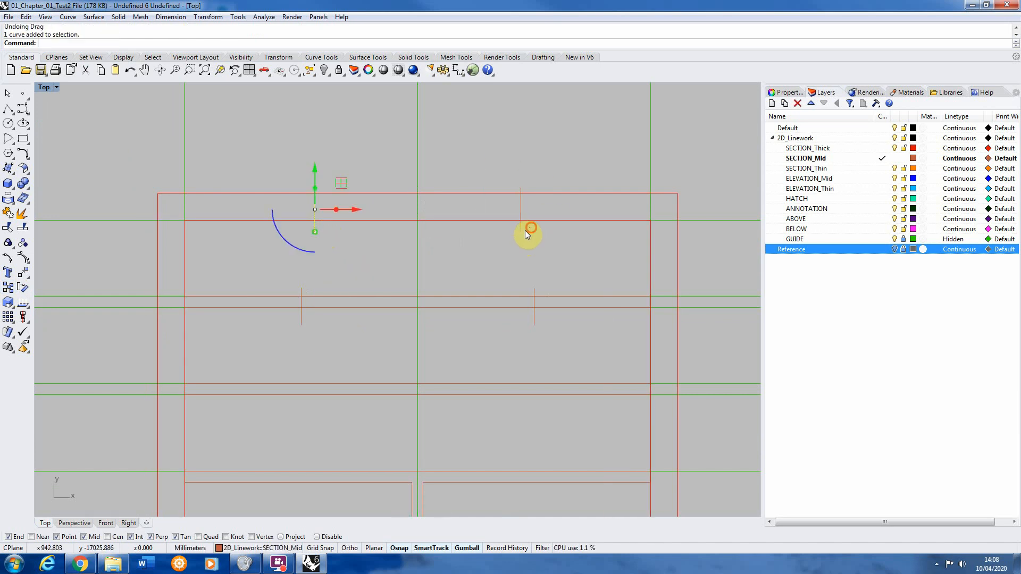
{"action": "left_click", "coordinate": [523, 231], "text": "shift"}
{"action": "left_click", "coordinate": [524, 291], "text": "shift"}
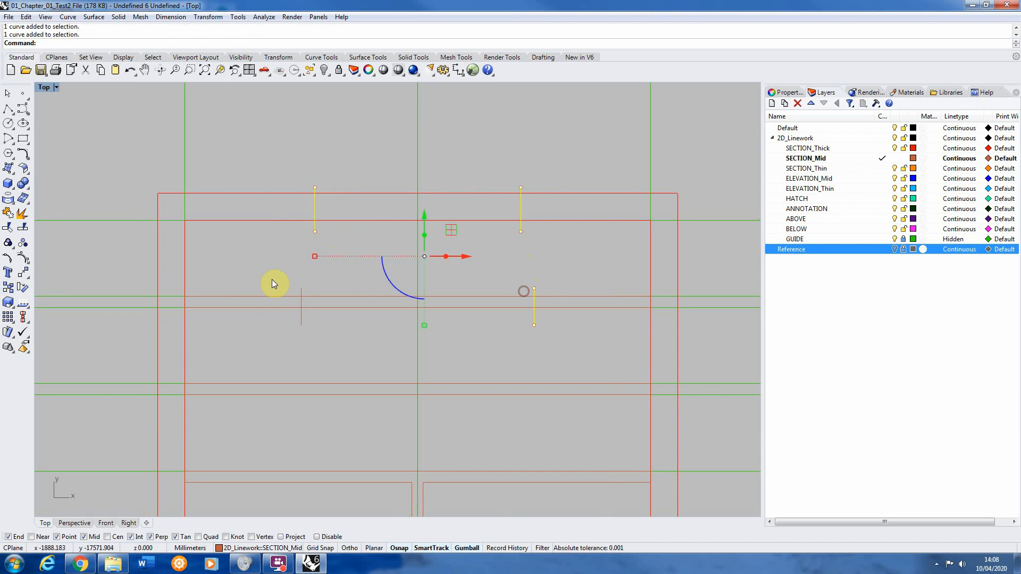
{"action": "left_click", "coordinate": [302, 291], "text": "shift"}
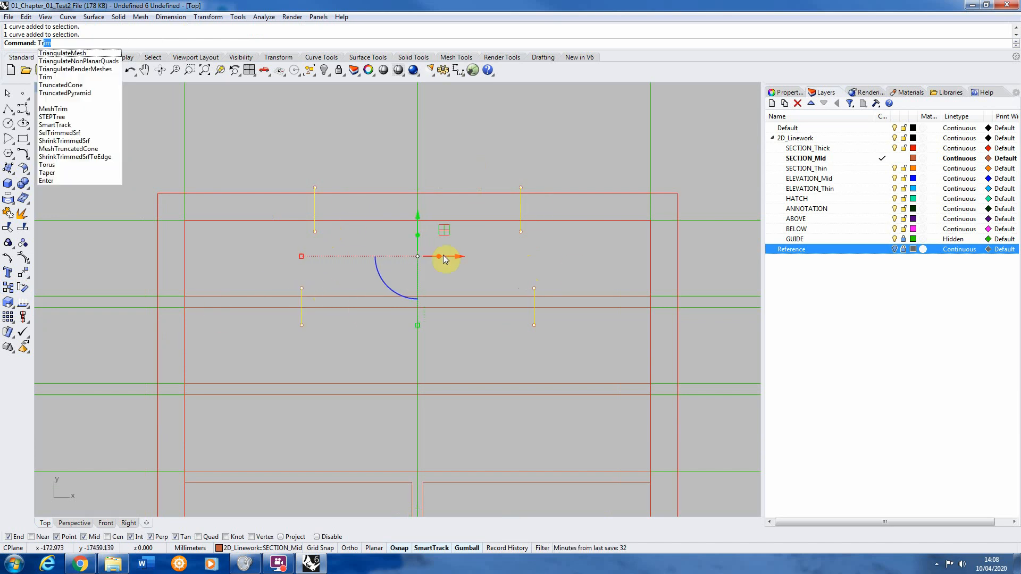
{"action": "key", "text": "Return"}
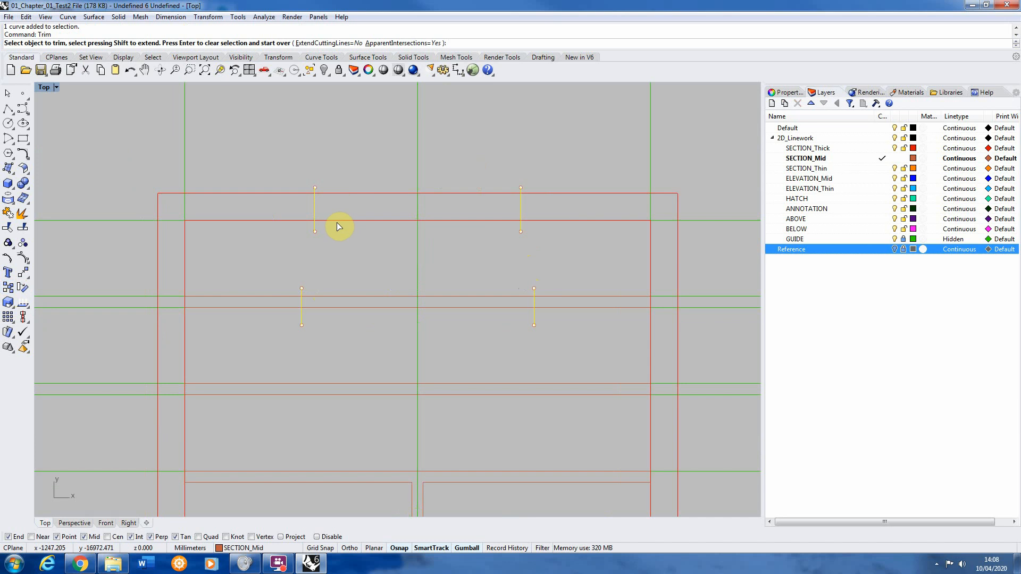
{"action": "left_click", "coordinate": [349, 193]}
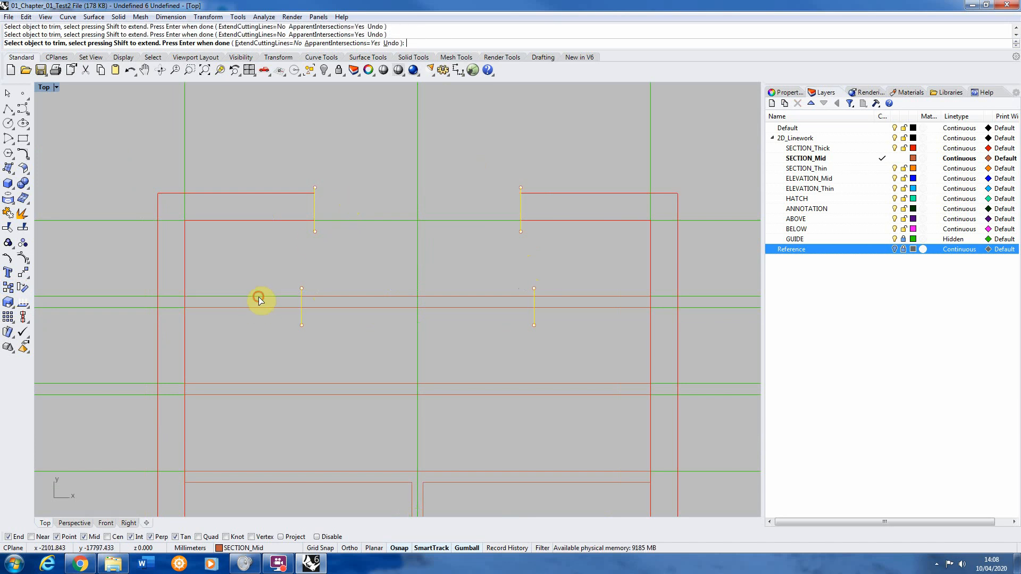
{"action": "left_click", "coordinate": [557, 297]}
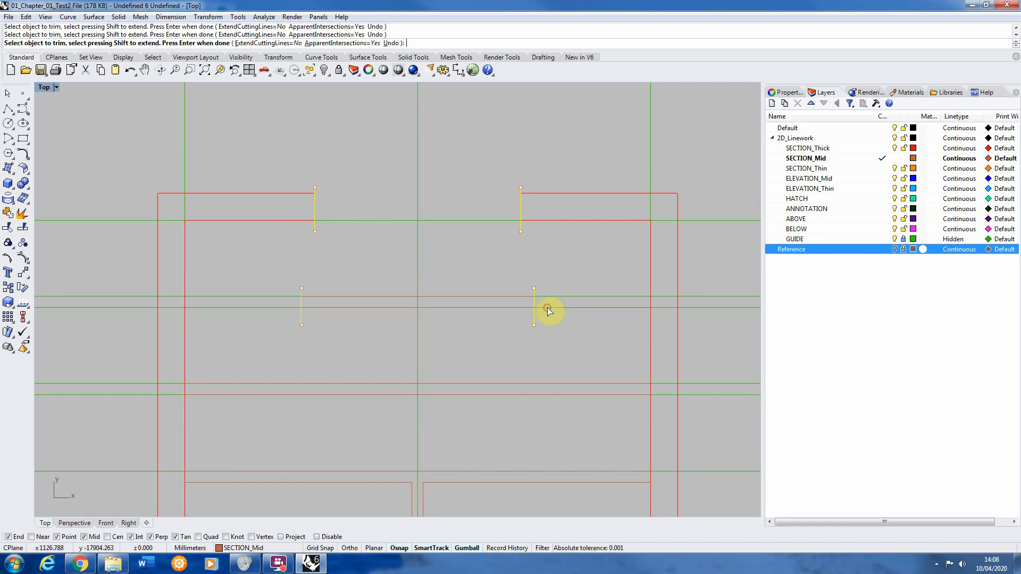
{"action": "key", "text": "Return"}
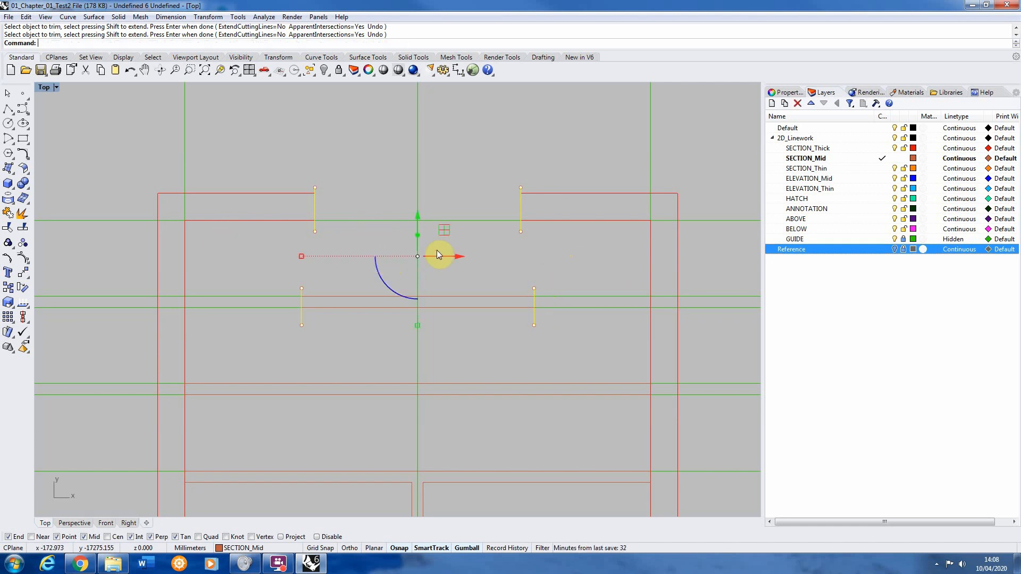
{"action": "key", "text": "Escape"}
Trim both overhanging ends of the entrance opening's left jamb line to the outer and inner wall lines.
{"action": "scroll", "coordinate": [429, 196], "scroll_direction": "up", "scroll_amount": 5}
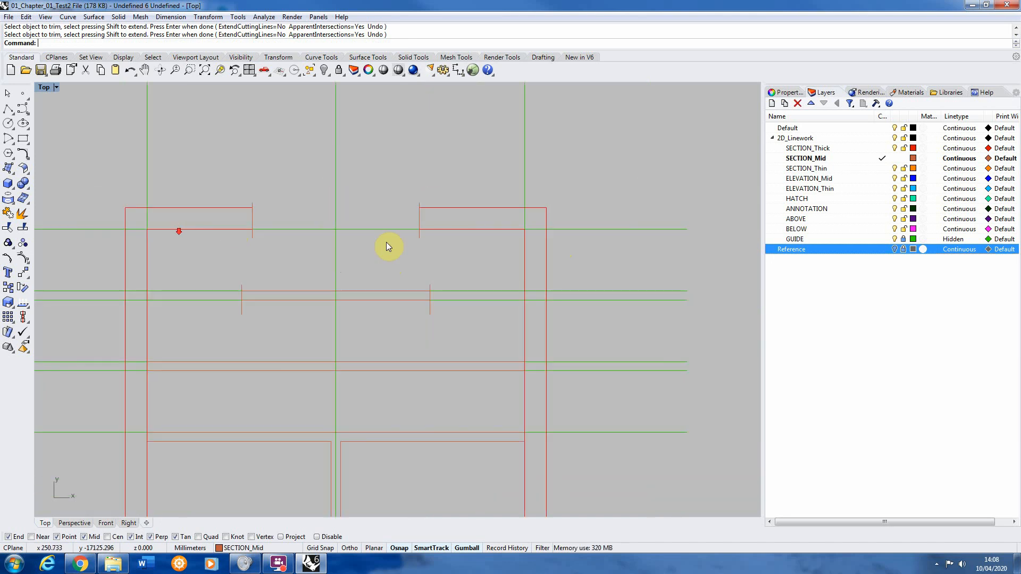
{"action": "left_click", "coordinate": [187, 195]}
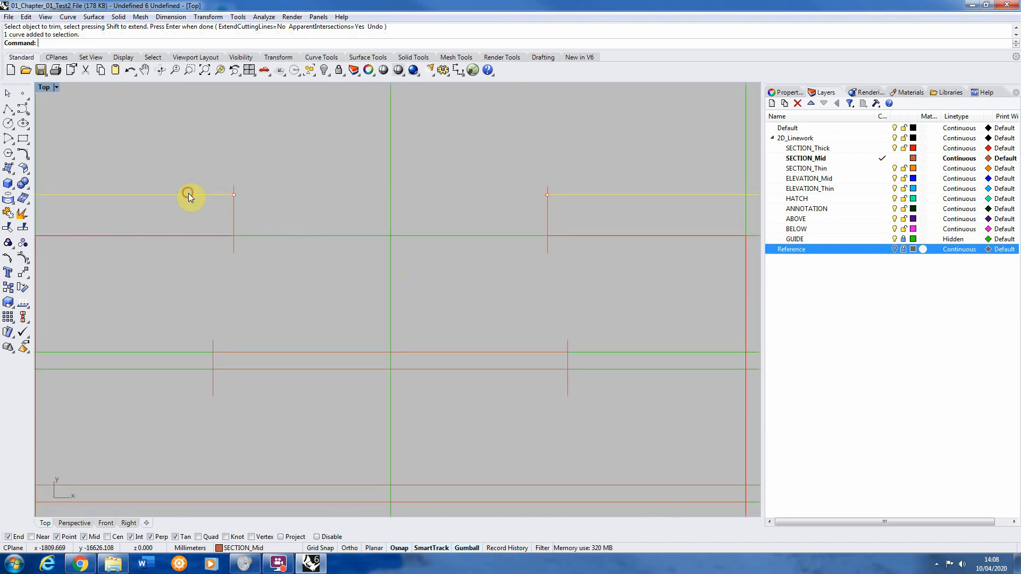
{"action": "left_click", "coordinate": [212, 236], "text": "shift"}
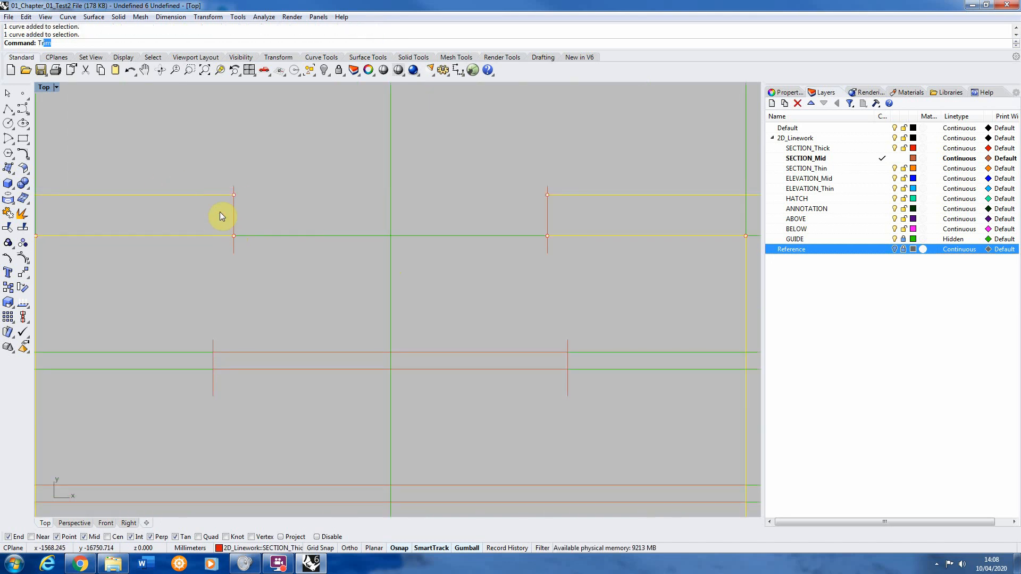
{"action": "key", "text": "Return"}
{"action": "left_click", "coordinate": [233, 190]}
{"action": "left_click", "coordinate": [236, 247]}
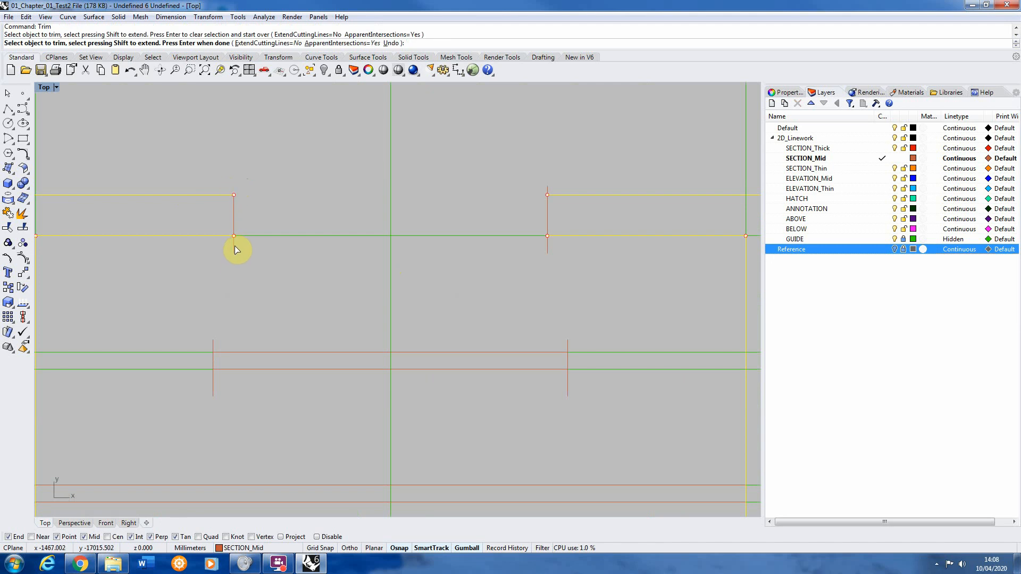
{"action": "key", "text": "Return"}
{"action": "left_click", "coordinate": [267, 270]}
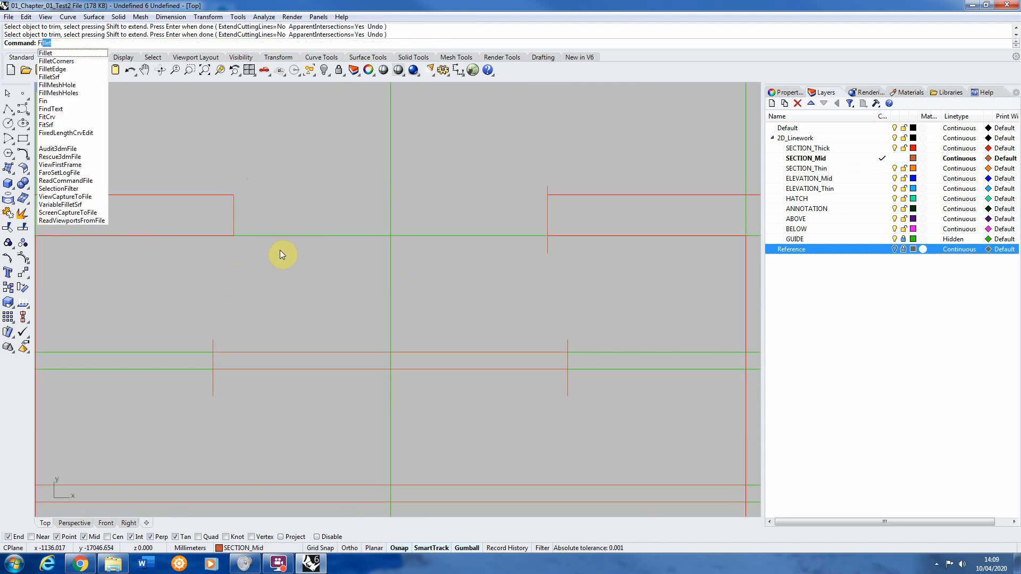
Fillet the top of the opening's right jamb line to the outer wall line with radius 0.
{"action": "left_click", "coordinate": [69, 58]}
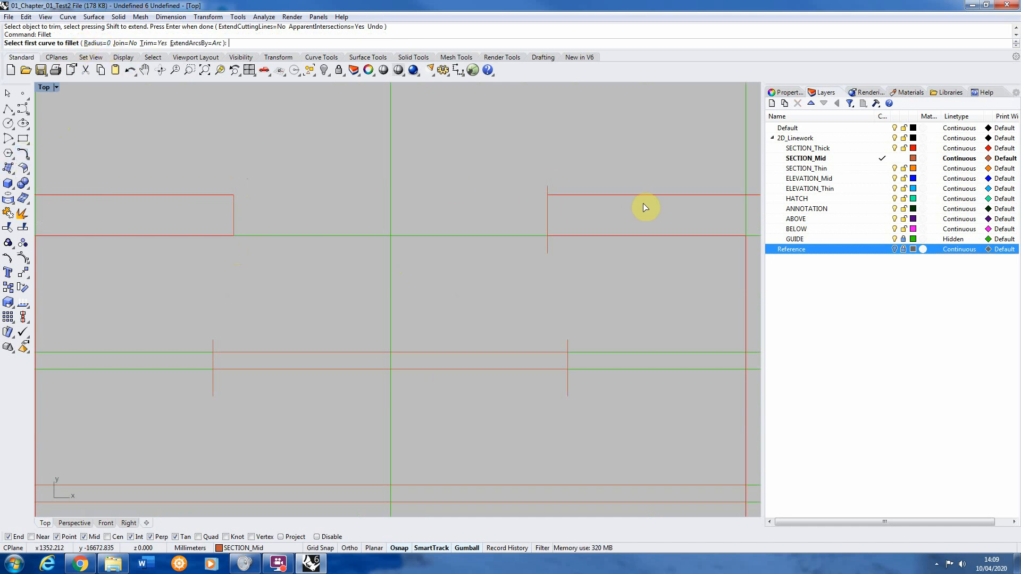
{"action": "scroll", "coordinate": [553, 198], "scroll_direction": "up", "scroll_amount": 6}
{"action": "left_click", "coordinate": [545, 196]}
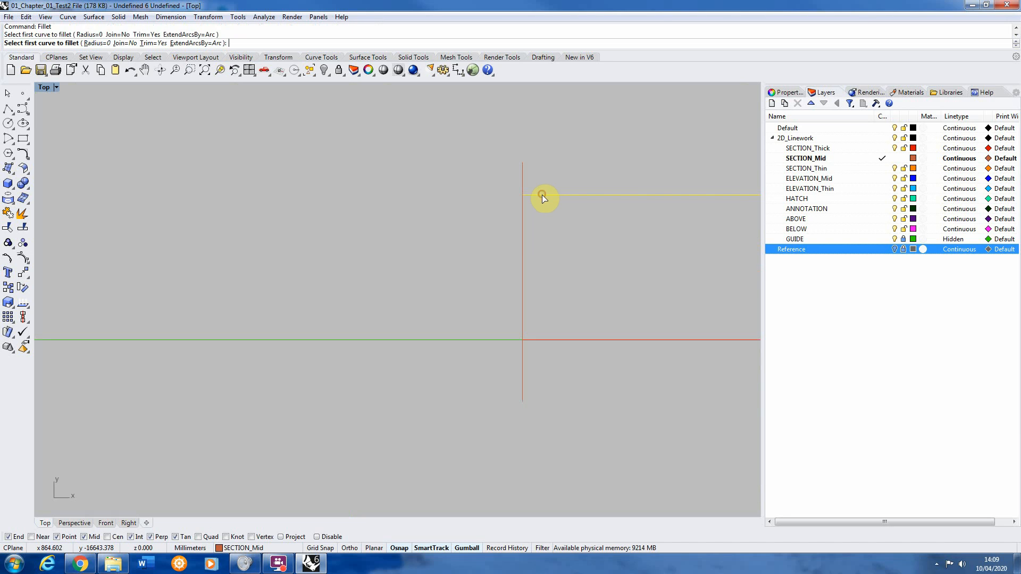
{"action": "left_click", "coordinate": [523, 222]}
{"action": "scroll", "coordinate": [529, 192], "scroll_direction": "up", "scroll_amount": 5}
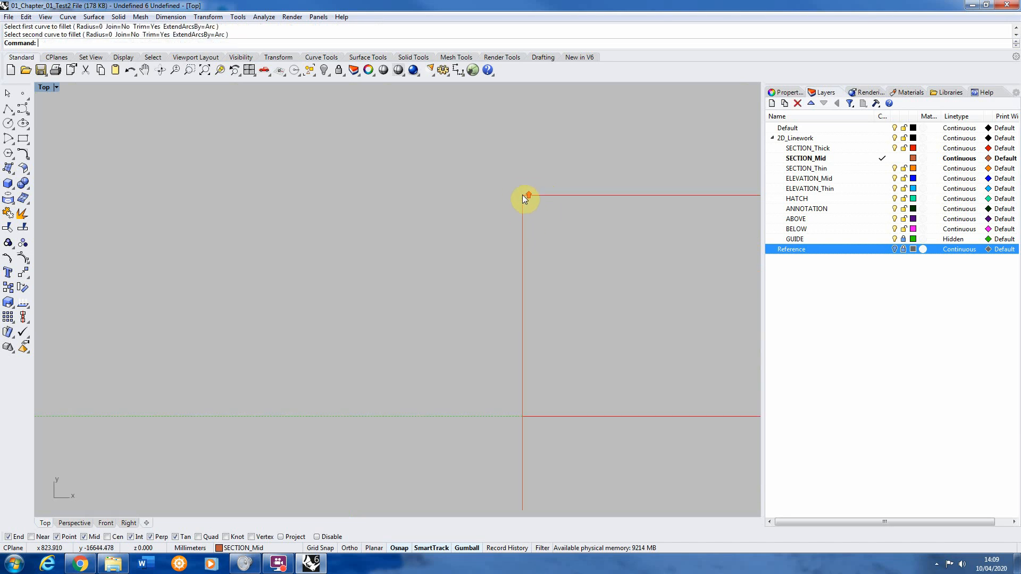
{"action": "scroll", "coordinate": [550, 181], "scroll_direction": "down", "scroll_amount": 8}
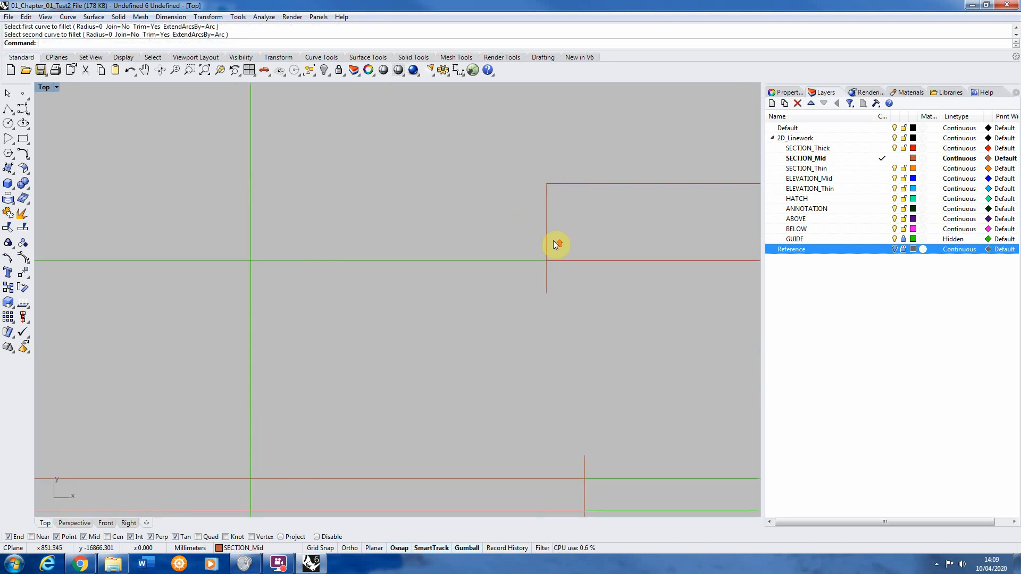
Fillet the bottom of the opening's right jamb line to the inner wall line with radius 0.
{"action": "scroll", "coordinate": [554, 239], "scroll_direction": "up", "scroll_amount": 4}
{"action": "left_click", "coordinate": [541, 253]}
{"action": "left_click", "coordinate": [551, 268]}
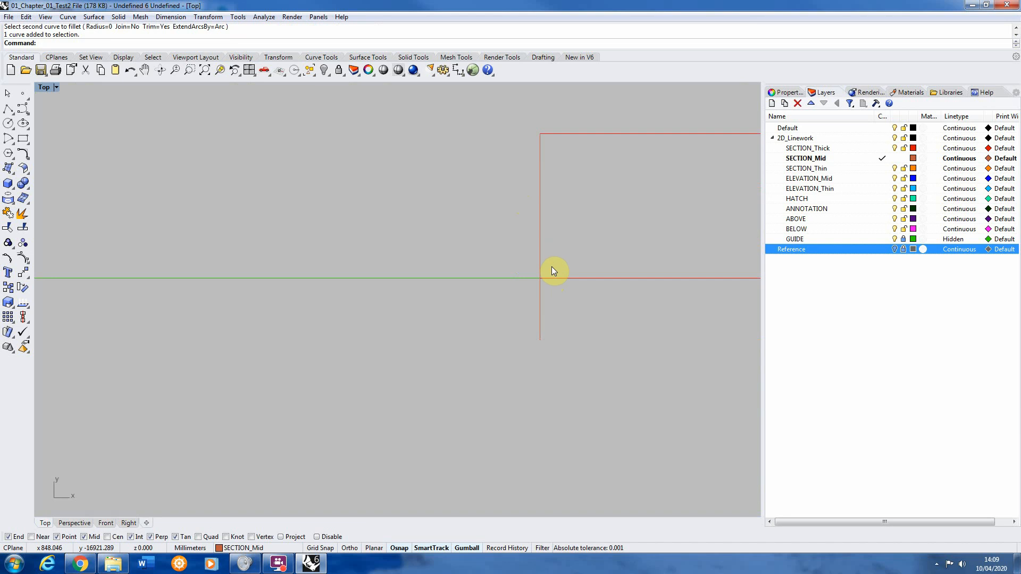
{"action": "key", "text": "Return"}
{"action": "left_click", "coordinate": [540, 267]}
{"action": "left_click", "coordinate": [545, 278]}
{"action": "scroll", "coordinate": [525, 202], "scroll_direction": "down", "scroll_amount": 10}
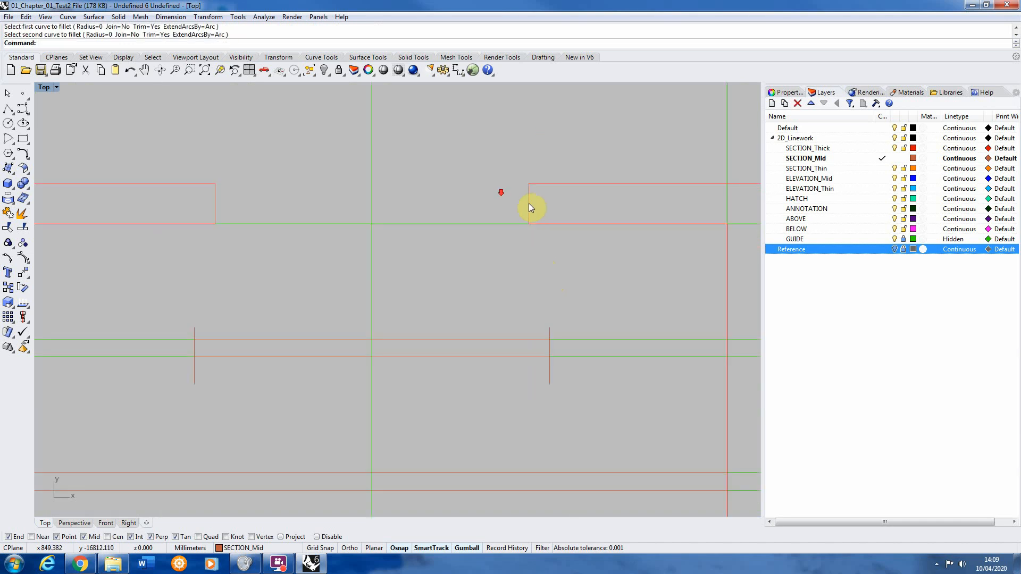
Fillet the lower-left corner of the shortened partition below the entrance with a 50 mm radius.
{"action": "scroll", "coordinate": [529, 203], "scroll_direction": "down", "scroll_amount": 7}
{"action": "scroll", "coordinate": [344, 284], "scroll_direction": "up", "scroll_amount": 19}
{"action": "scroll", "coordinate": [413, 205], "scroll_direction": "down", "scroll_amount": 6}
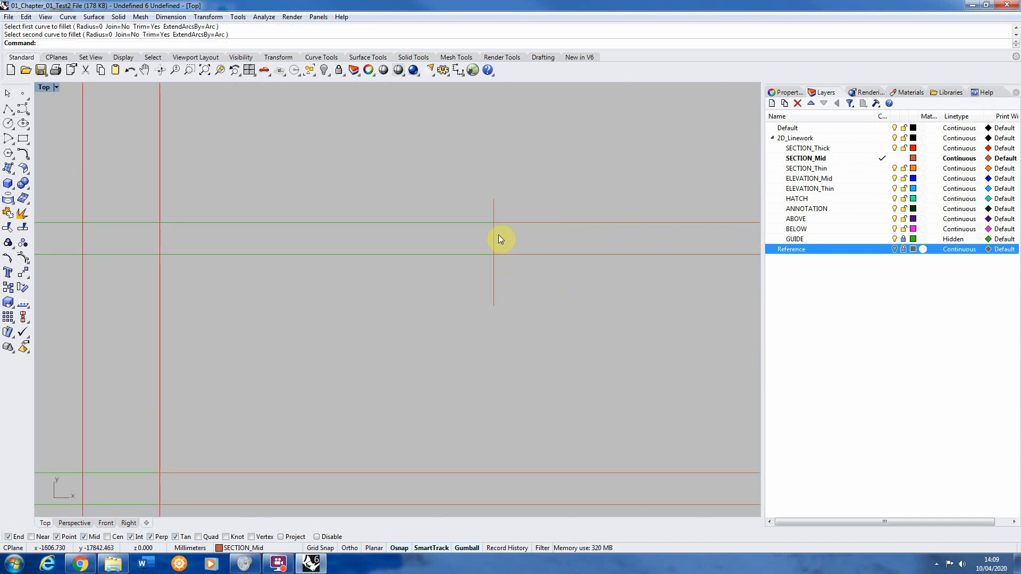
{"action": "scroll", "coordinate": [412, 248], "scroll_direction": "down", "scroll_amount": 8}
{"action": "scroll", "coordinate": [494, 254], "scroll_direction": "up", "scroll_amount": 10}
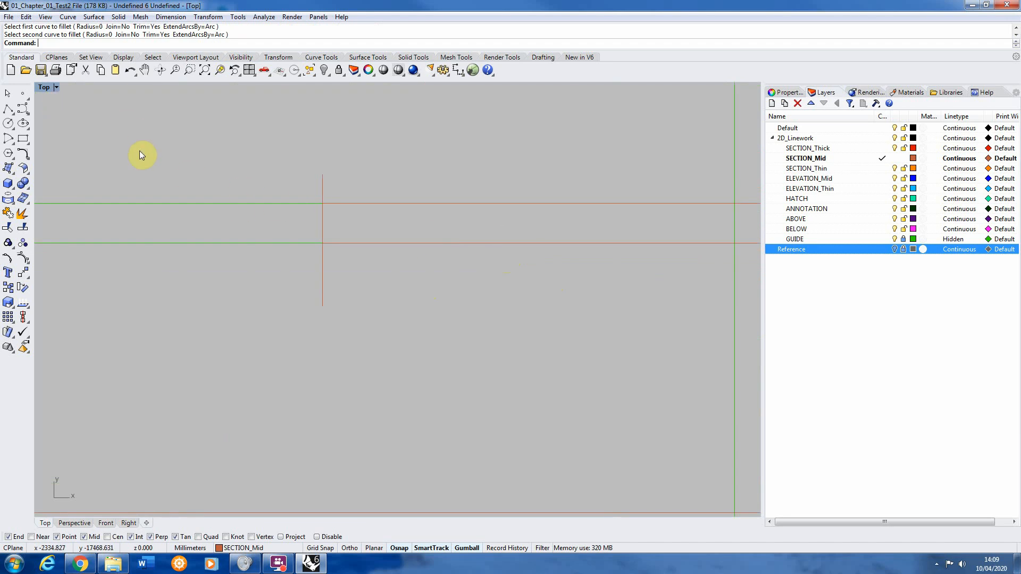
{"action": "left_click", "coordinate": [22, 153]}
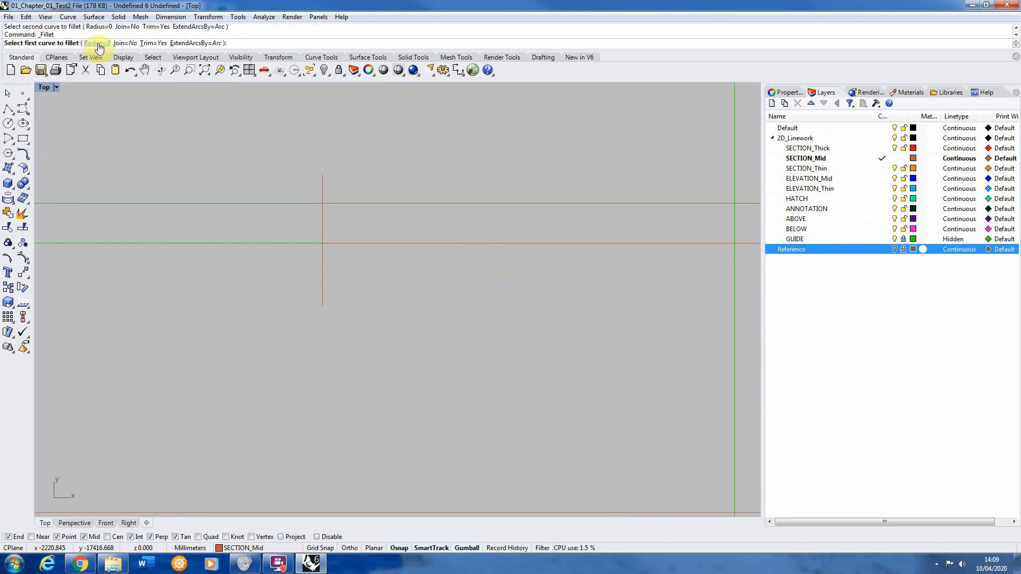
{"action": "left_click", "coordinate": [100, 45]}
{"action": "type", "text": "5"}
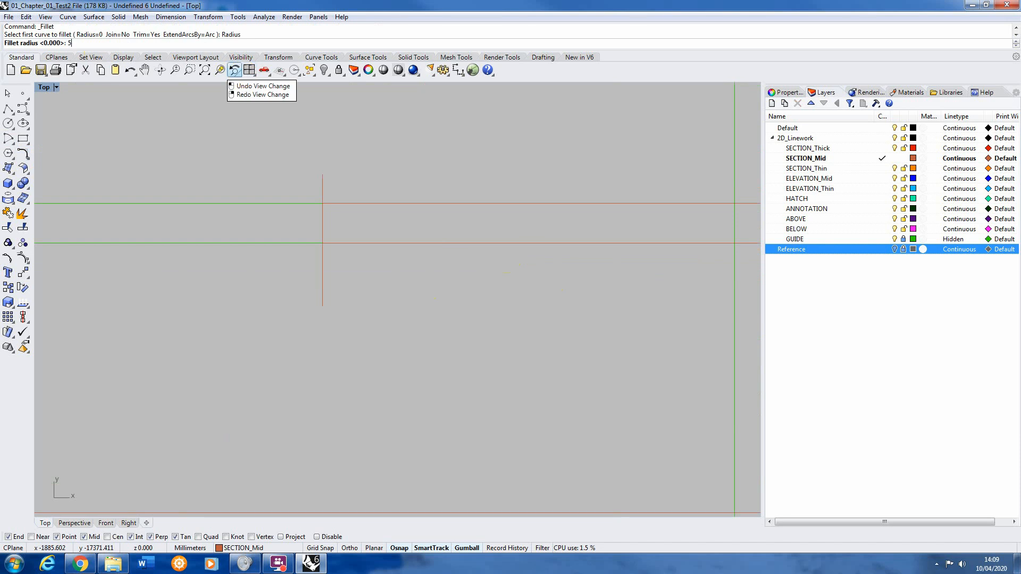
{"action": "type", "text": "0"}
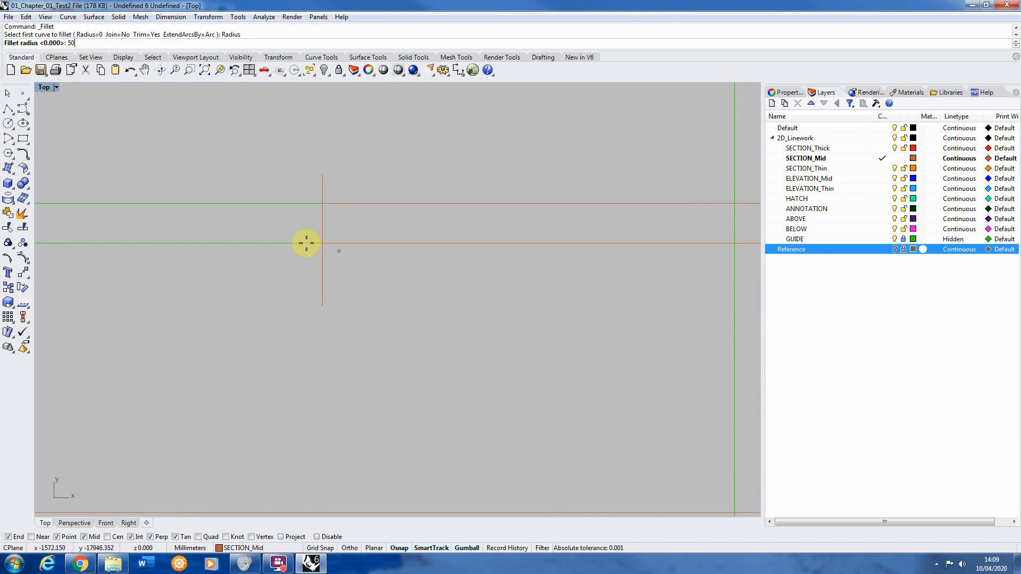
{"action": "key", "text": "Return"}
{"action": "left_click", "coordinate": [323, 227]}
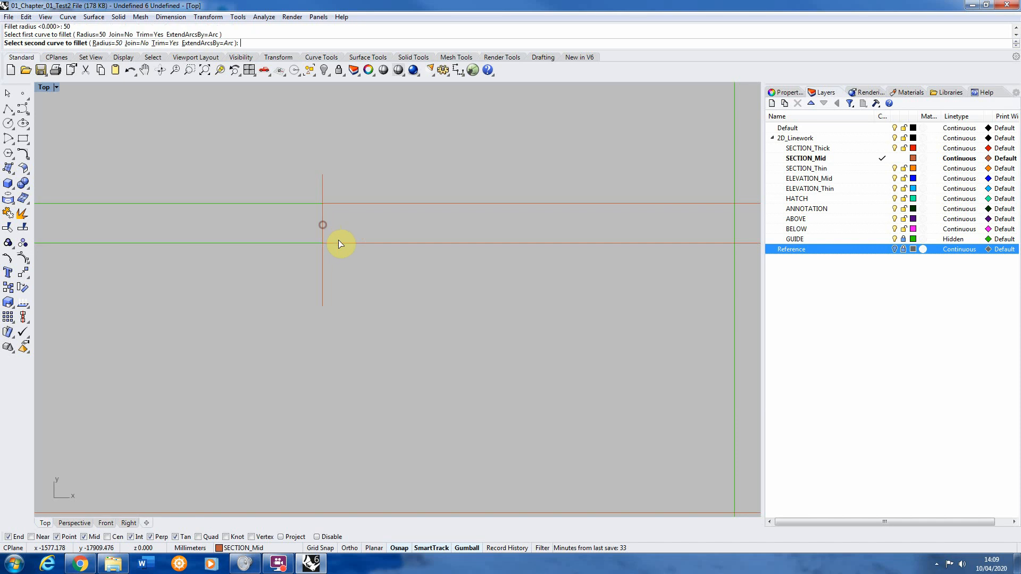
{"action": "left_click", "coordinate": [343, 244]}
{"action": "scroll", "coordinate": [226, 242], "scroll_direction": "down", "scroll_amount": 16}
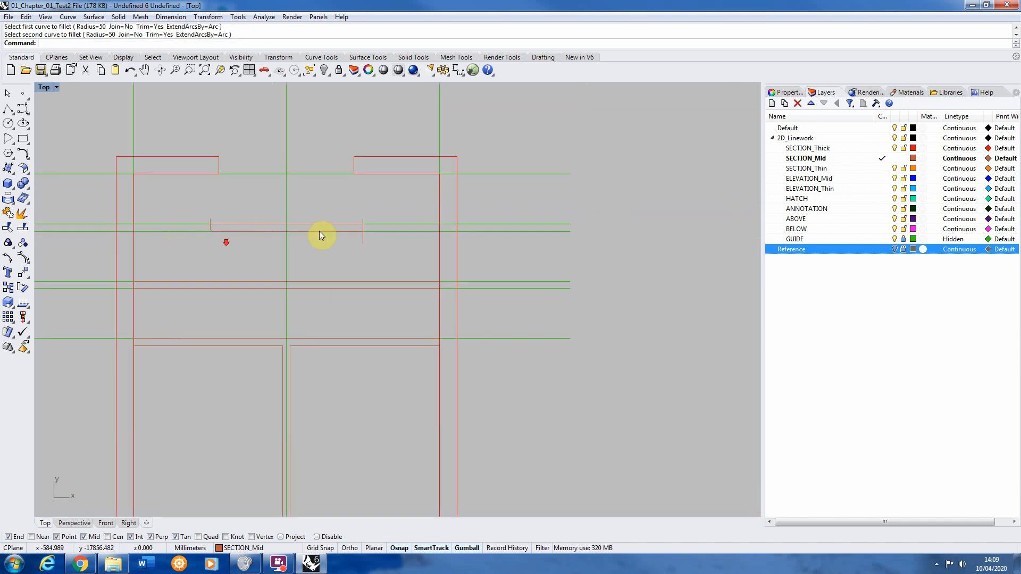
Fillet the lower-right corner of the shortened partition with the same 50 mm radius.
{"action": "scroll", "coordinate": [384, 237], "scroll_direction": "up", "scroll_amount": 16}
{"action": "key", "text": "Return"}
{"action": "left_click", "coordinate": [345, 202]}
{"action": "left_click", "coordinate": [336, 218]}
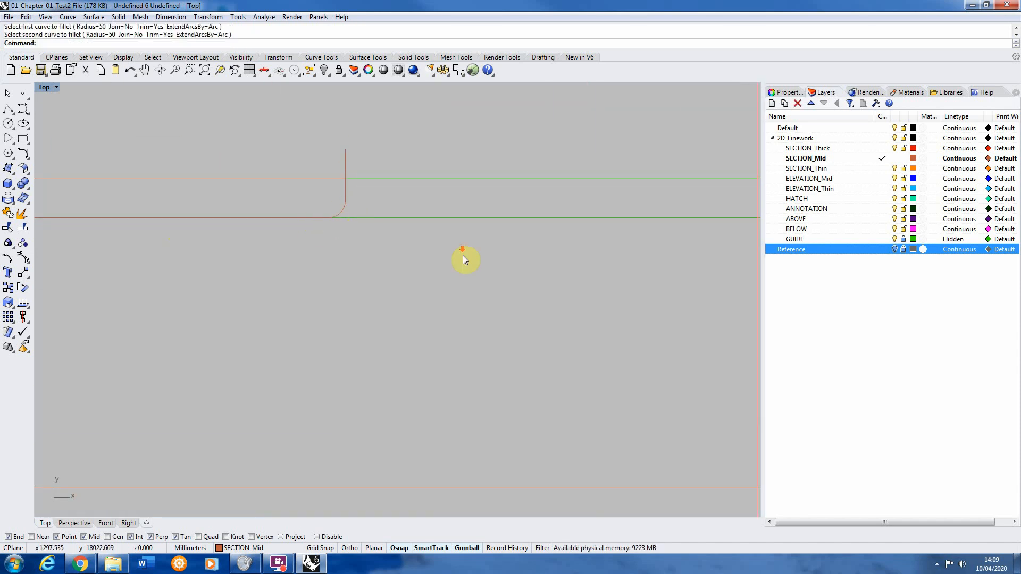
Fillet the upper-left outer corner of the thick wall outline beside the entrance with a 200 mm radius.
{"action": "scroll", "coordinate": [462, 255], "scroll_direction": "down", "scroll_amount": 8}
{"action": "scroll", "coordinate": [240, 210], "scroll_direction": "up", "scroll_amount": 8}
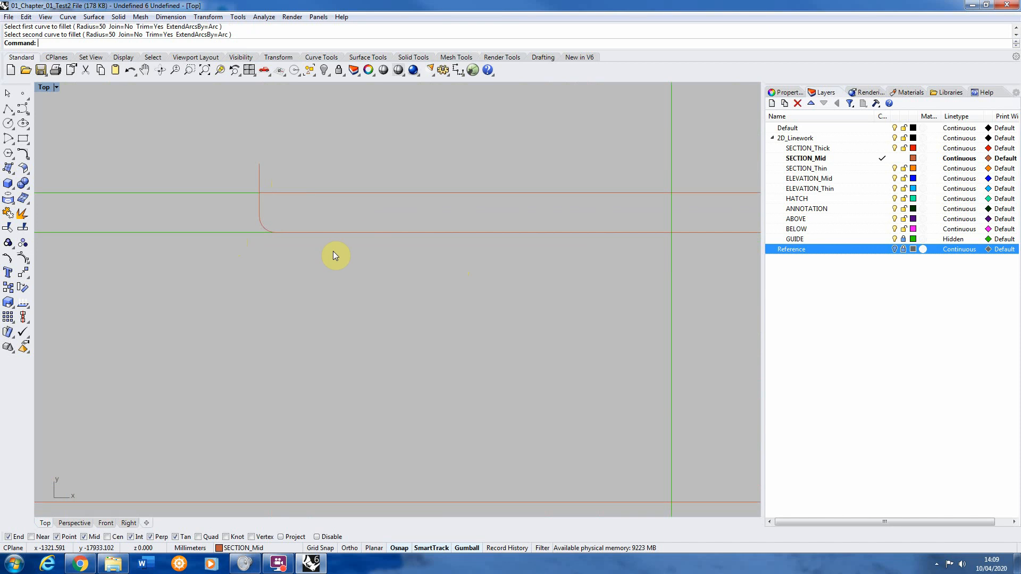
{"action": "scroll", "coordinate": [393, 261], "scroll_direction": "down", "scroll_amount": 8}
{"action": "scroll", "coordinate": [327, 170], "scroll_direction": "up", "scroll_amount": 5}
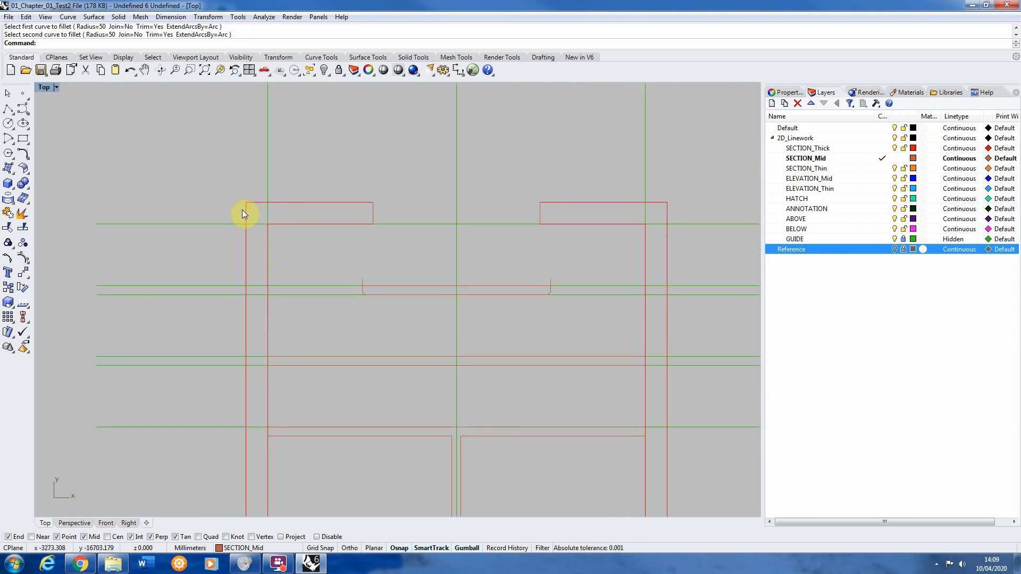
{"action": "key", "text": "Return"}
{"action": "left_click", "coordinate": [112, 43]}
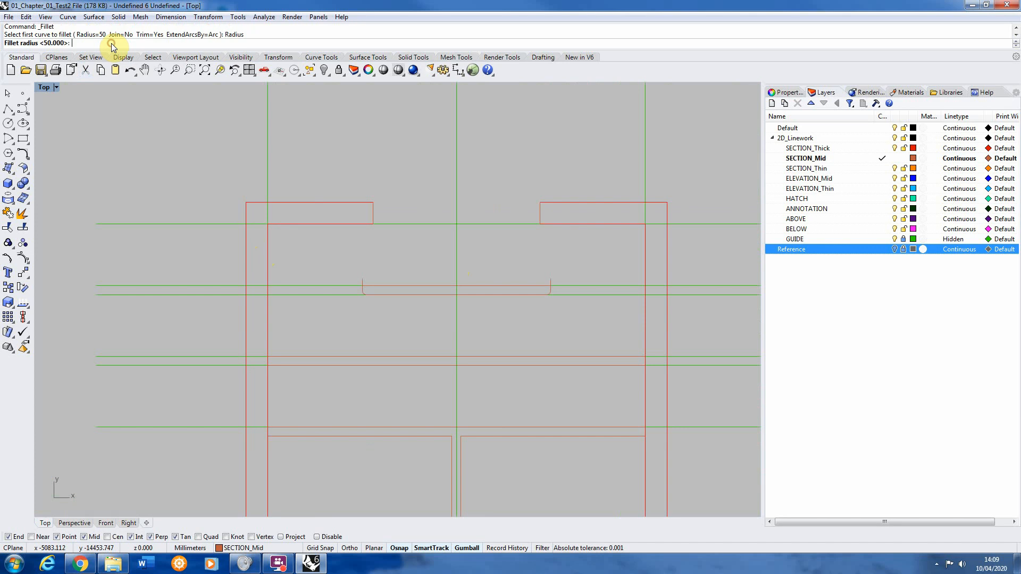
{"action": "type", "text": "200"}
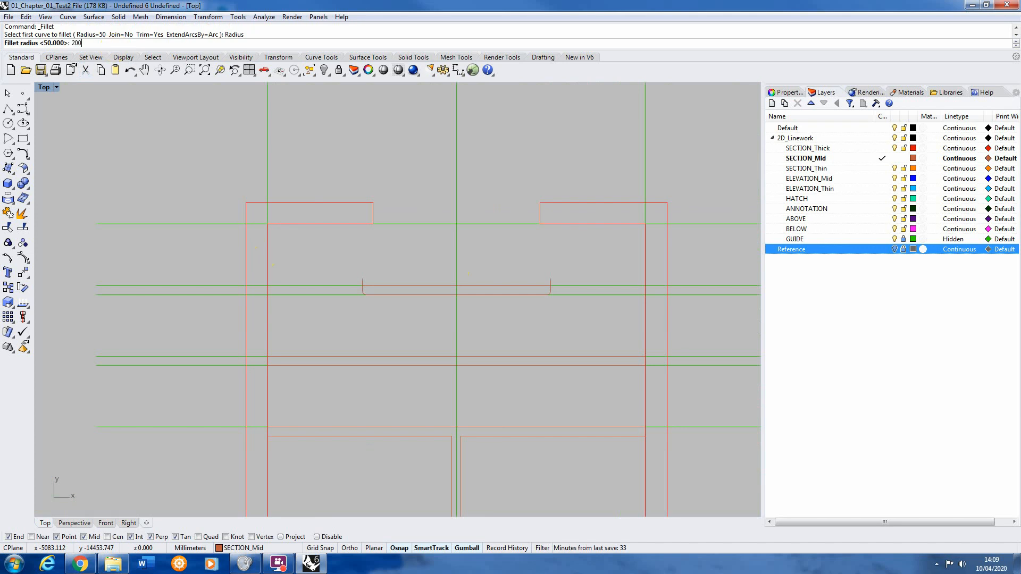
{"action": "key", "text": "Return"}
{"action": "left_click", "coordinate": [245, 216]}
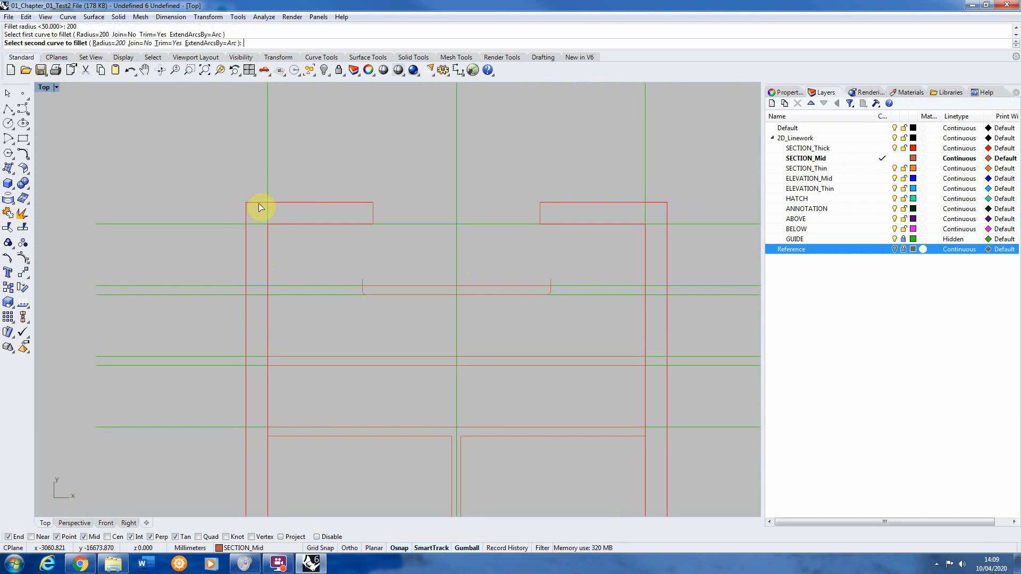
{"action": "left_click", "coordinate": [259, 203]}
Fillet the upper-right outer corner of the thick wall outline with the same 200 mm radius.
{"action": "key", "text": "Return"}
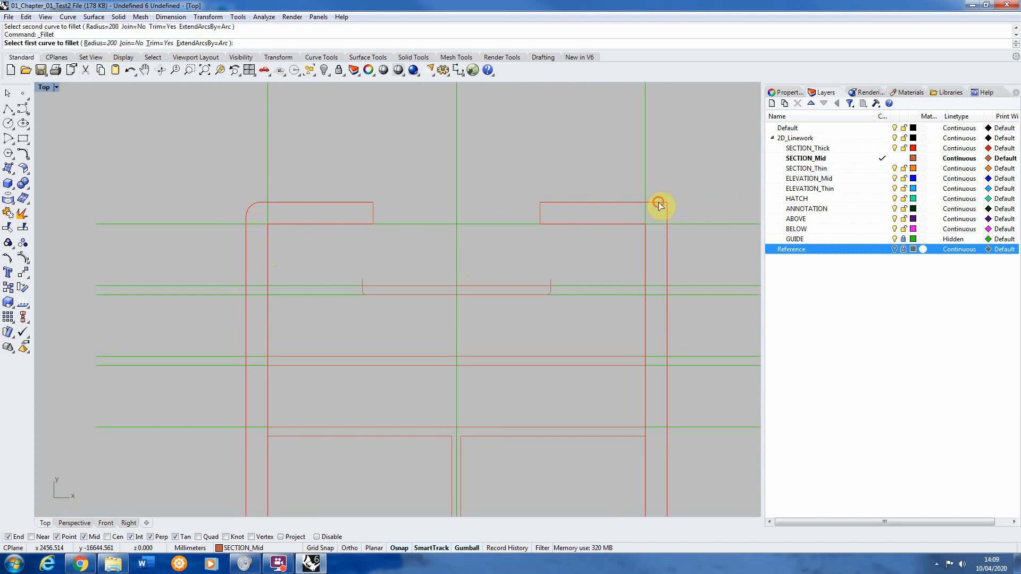
{"action": "left_click", "coordinate": [658, 202]}
{"action": "left_click", "coordinate": [667, 216]}
Fillet the upper-left corner of the short partition below the entrance with radius 0.
{"action": "scroll", "coordinate": [223, 225], "scroll_direction": "up", "scroll_amount": 5}
{"action": "scroll", "coordinate": [206, 179], "scroll_direction": "down", "scroll_amount": 3}
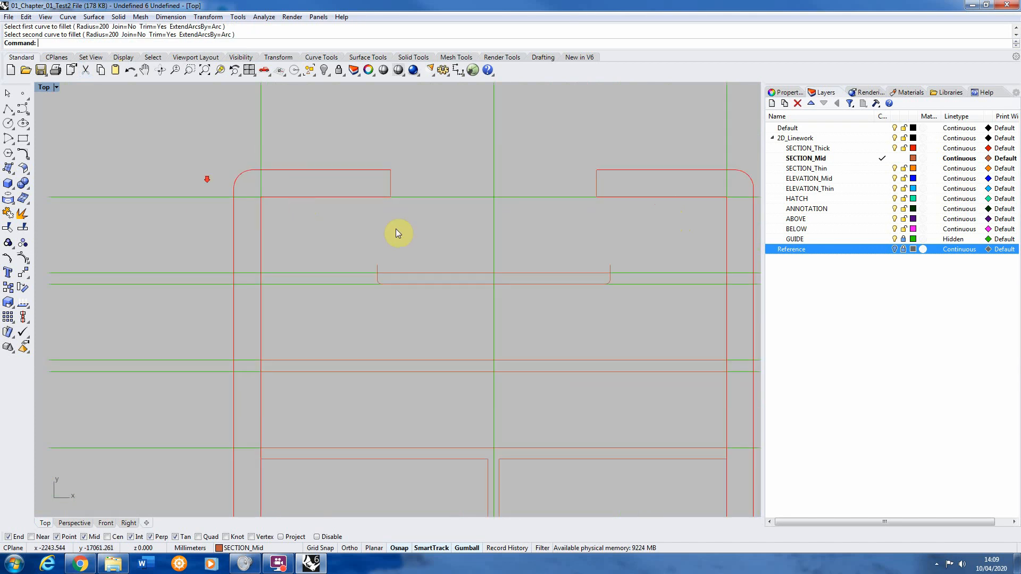
{"action": "scroll", "coordinate": [394, 229], "scroll_direction": "down", "scroll_amount": 4}
{"action": "scroll", "coordinate": [520, 268], "scroll_direction": "up", "scroll_amount": 8}
{"action": "scroll", "coordinate": [283, 210], "scroll_direction": "down", "scroll_amount": 6}
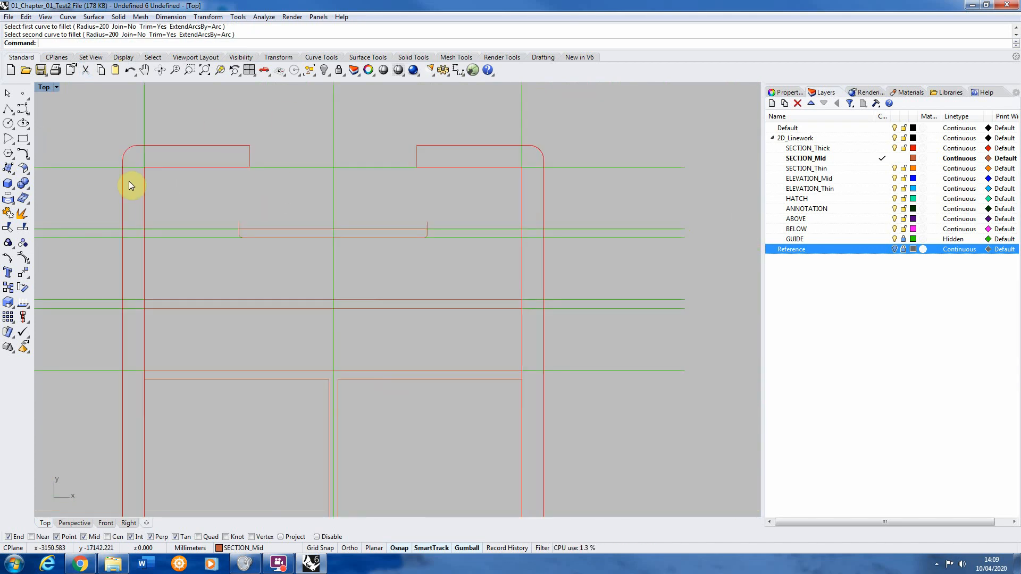
{"action": "left_click", "coordinate": [20, 151]}
{"action": "left_click", "coordinate": [97, 43]}
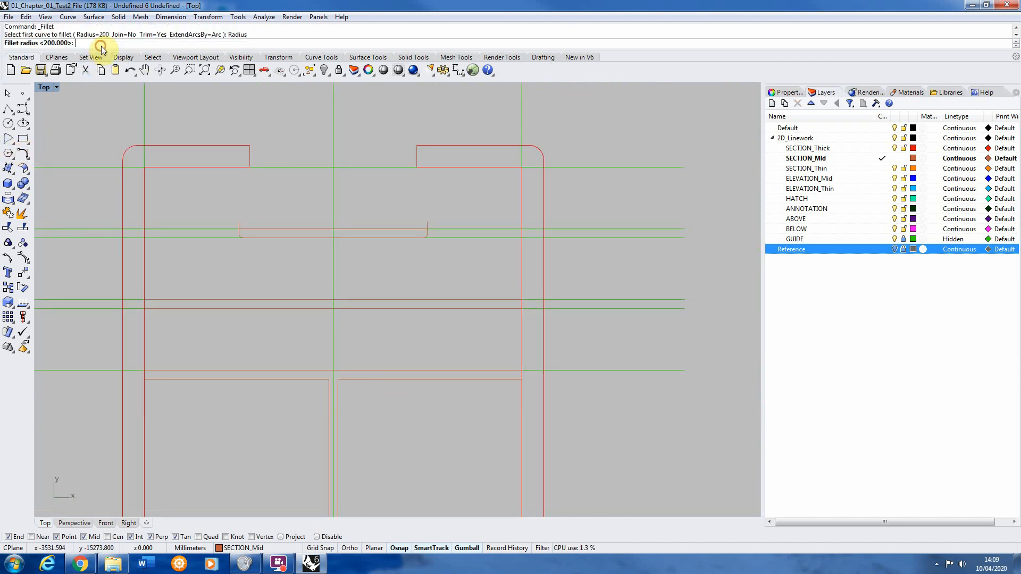
{"action": "type", "text": "0"}
{"action": "key", "text": "Return"}
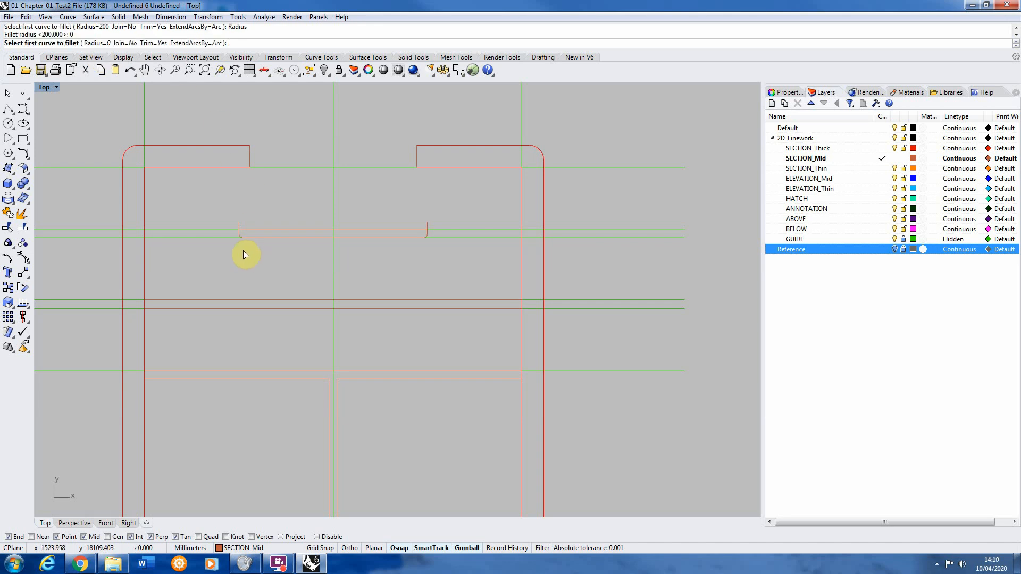
{"action": "scroll", "coordinate": [242, 229], "scroll_direction": "up", "scroll_amount": 4}
{"action": "left_click", "coordinate": [249, 221]}
{"action": "left_click", "coordinate": [252, 222]}
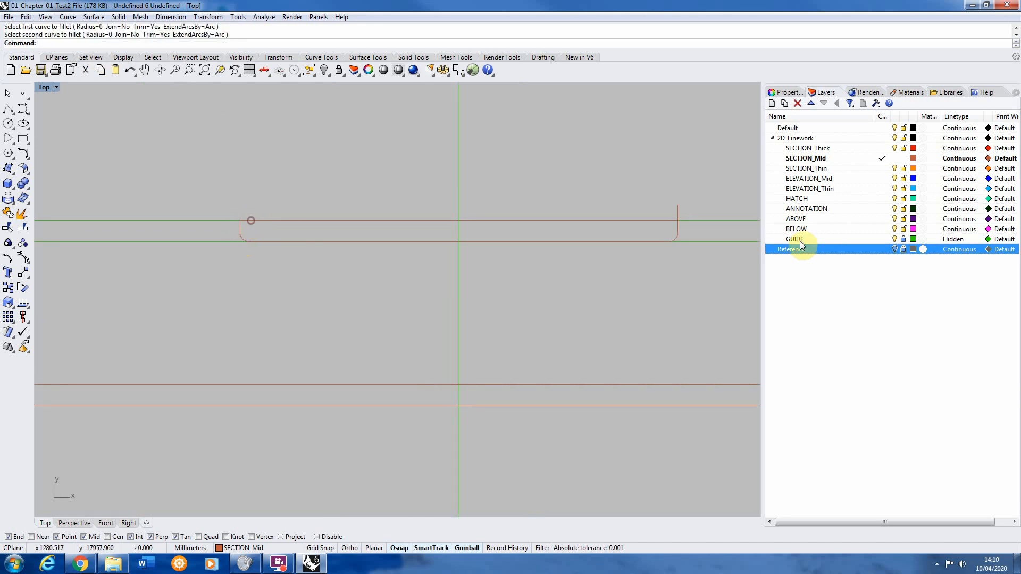
Fillet the upper-right corner of the short partition with radius 0 to close its outline.
{"action": "left_click", "coordinate": [678, 228]}
{"action": "left_click", "coordinate": [694, 230]}
{"action": "left_click", "coordinate": [679, 228]}
{"action": "left_click", "coordinate": [656, 221]}
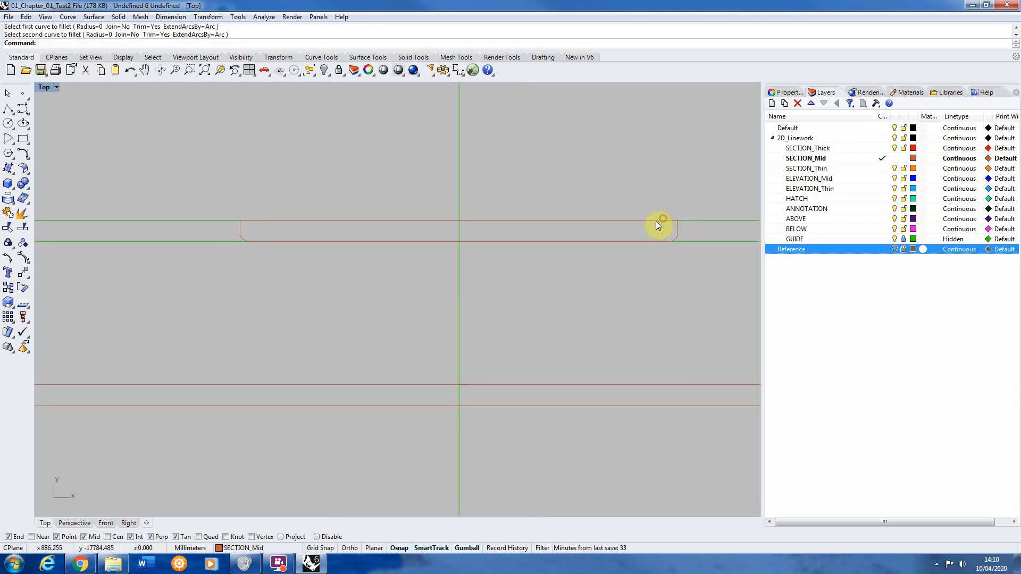
Turn on the Reference layer to show the floor plan image beneath the traced linework.
{"action": "scroll", "coordinate": [651, 224], "scroll_direction": "down", "scroll_amount": 15}
{"action": "right_click_drag", "start_coordinate": [646, 223], "coordinate": [418, 205]}
{"action": "scroll", "coordinate": [365, 173], "scroll_direction": "up", "scroll_amount": 6}
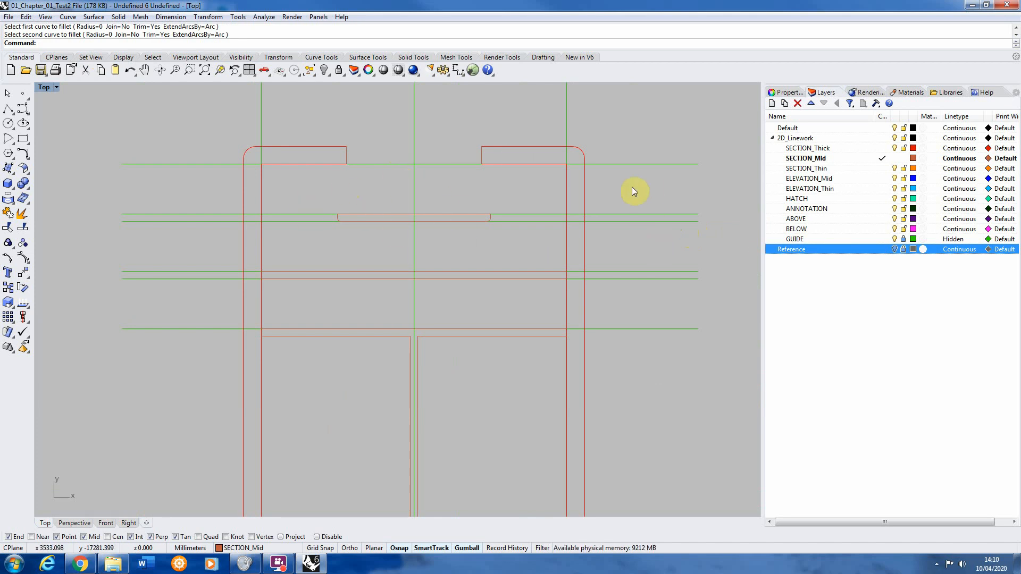
{"action": "scroll", "coordinate": [322, 202], "scroll_direction": "down", "scroll_amount": 2}
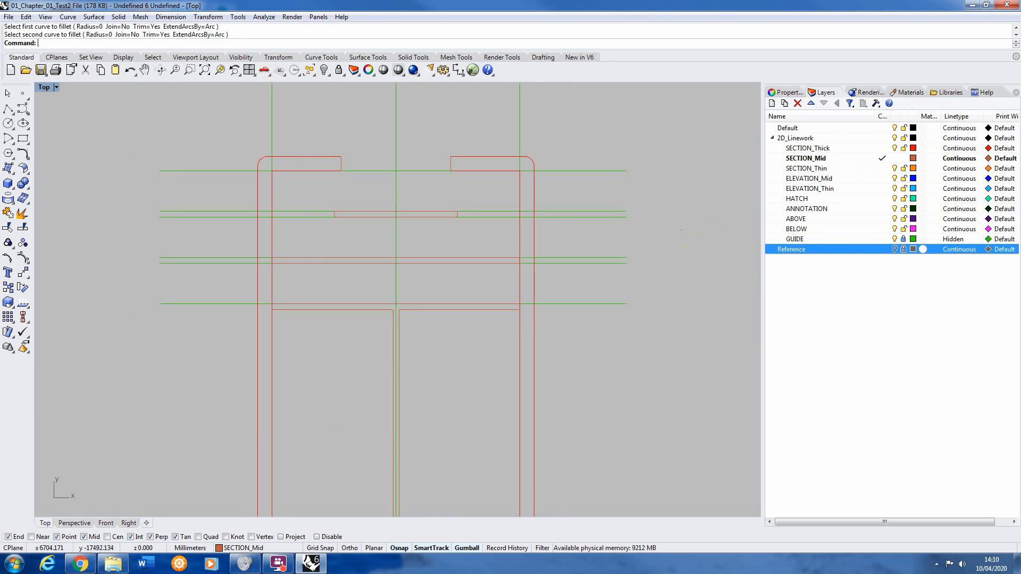
{"action": "left_click", "coordinate": [894, 249]}
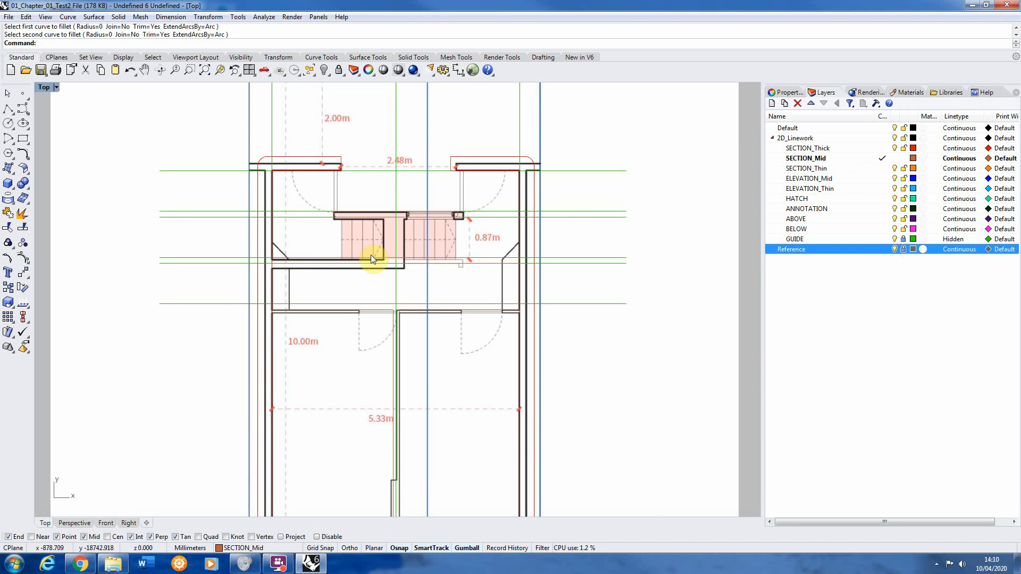
Examine the reference plan's entrance, stairs, rooms and the columns along both façades against the traced lines.
{"action": "scroll", "coordinate": [353, 193], "scroll_direction": "up", "scroll_amount": 3}
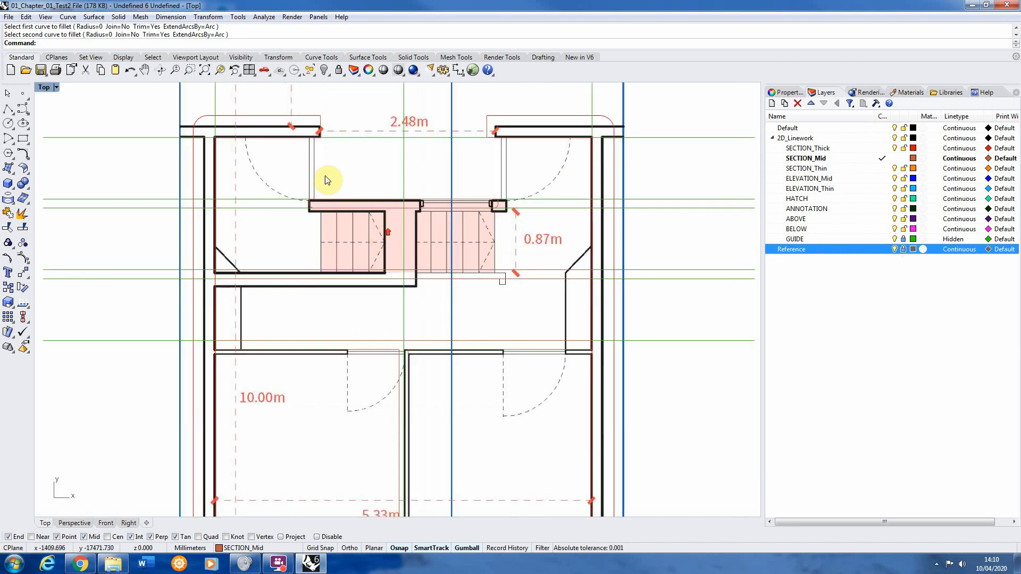
{"action": "scroll", "coordinate": [425, 229], "scroll_direction": "down", "scroll_amount": 2}
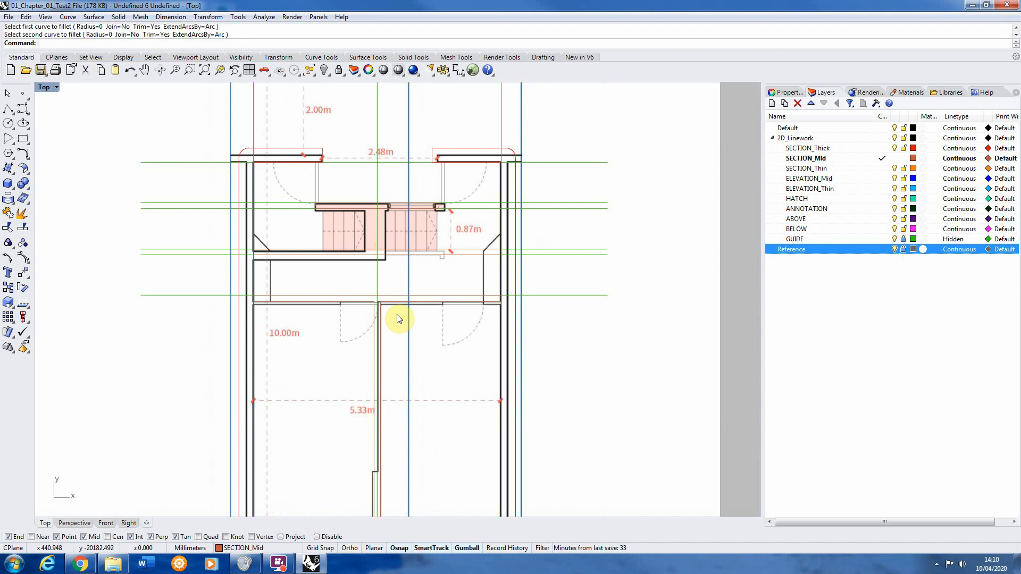
{"action": "scroll", "coordinate": [361, 289], "scroll_direction": "down", "scroll_amount": 1}
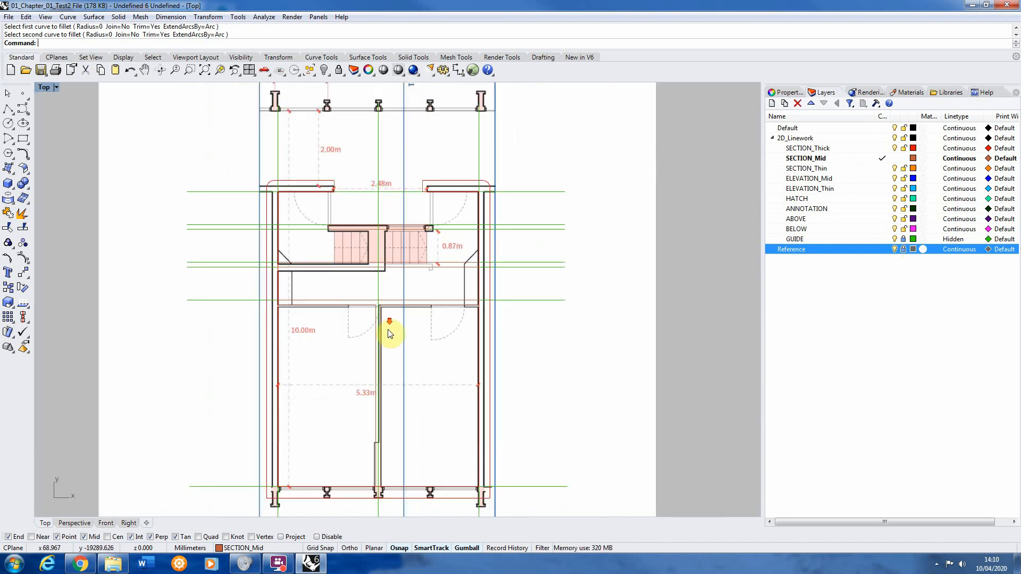
{"action": "scroll", "coordinate": [391, 329], "scroll_direction": "up", "scroll_amount": 1}
{"action": "scroll", "coordinate": [342, 296], "scroll_direction": "down", "scroll_amount": 1}
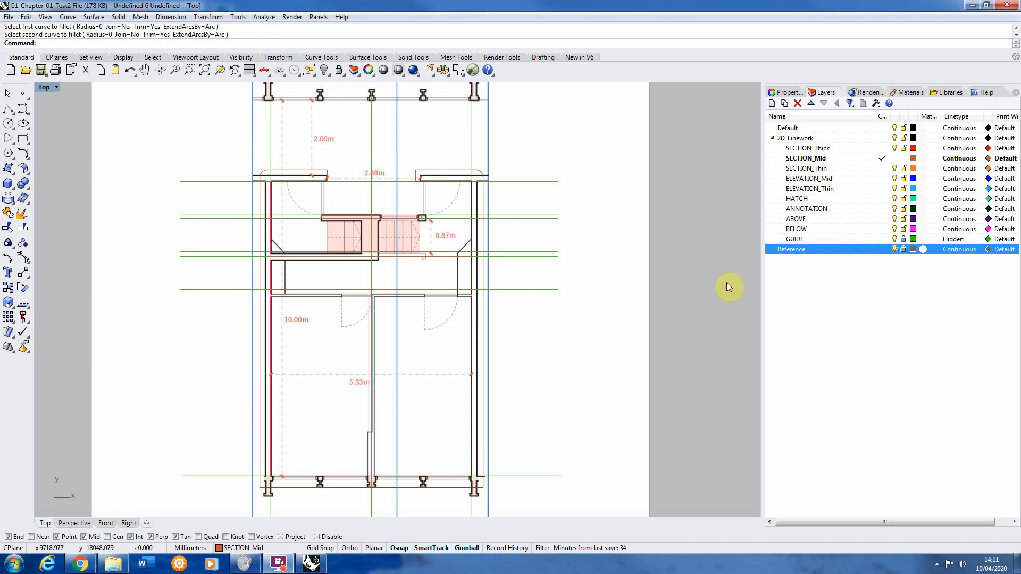
{"action": "scroll", "coordinate": [341, 323], "scroll_direction": "up", "scroll_amount": 3}
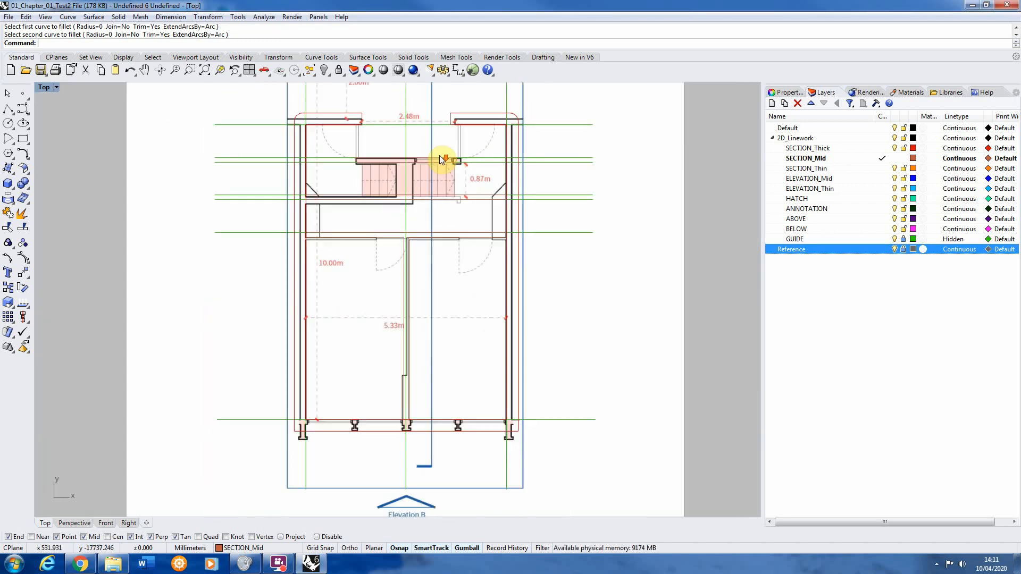
{"action": "scroll", "coordinate": [433, 153], "scroll_direction": "down", "scroll_amount": 2}
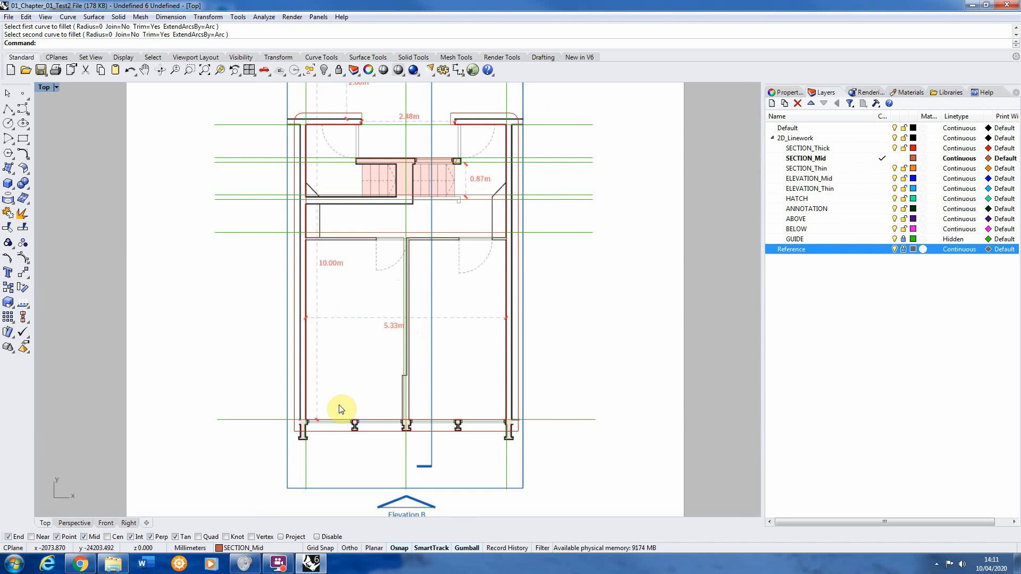
{"action": "scroll", "coordinate": [339, 408], "scroll_direction": "up", "scroll_amount": 4}
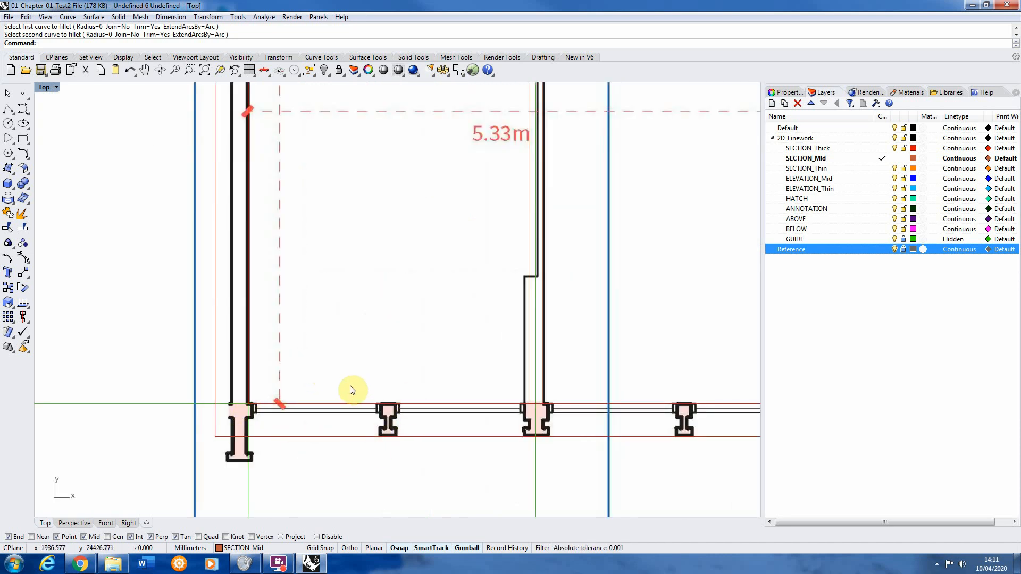
{"action": "scroll", "coordinate": [346, 409], "scroll_direction": "down", "scroll_amount": 4}
{"action": "scroll", "coordinate": [416, 135], "scroll_direction": "up", "scroll_amount": 3}
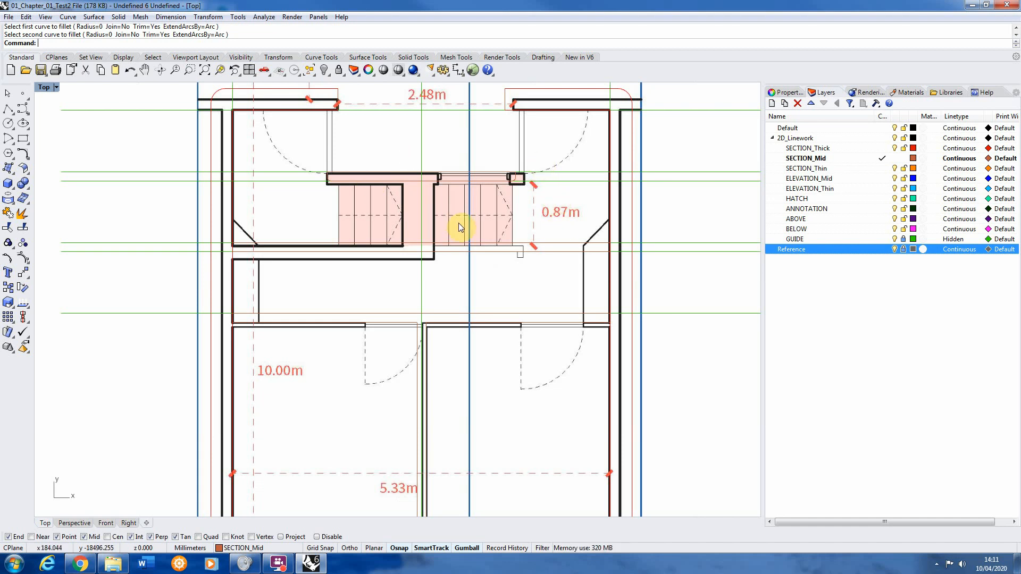
{"action": "scroll", "coordinate": [458, 223], "scroll_direction": "down", "scroll_amount": 3}
{"action": "scroll", "coordinate": [319, 140], "scroll_direction": "up", "scroll_amount": 3}
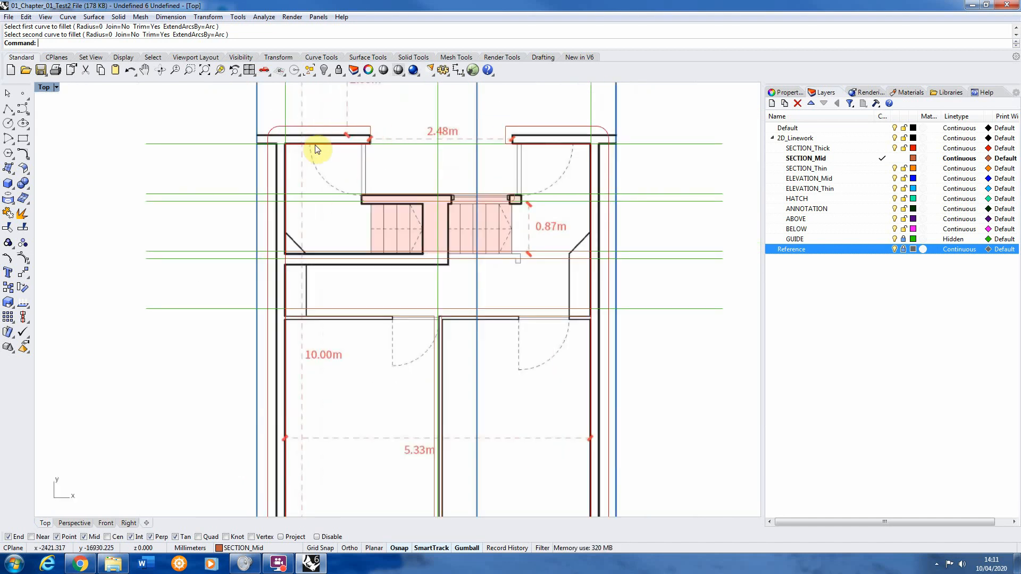
{"action": "scroll", "coordinate": [429, 258], "scroll_direction": "down", "scroll_amount": 3}
{"action": "scroll", "coordinate": [423, 138], "scroll_direction": "up", "scroll_amount": 2}
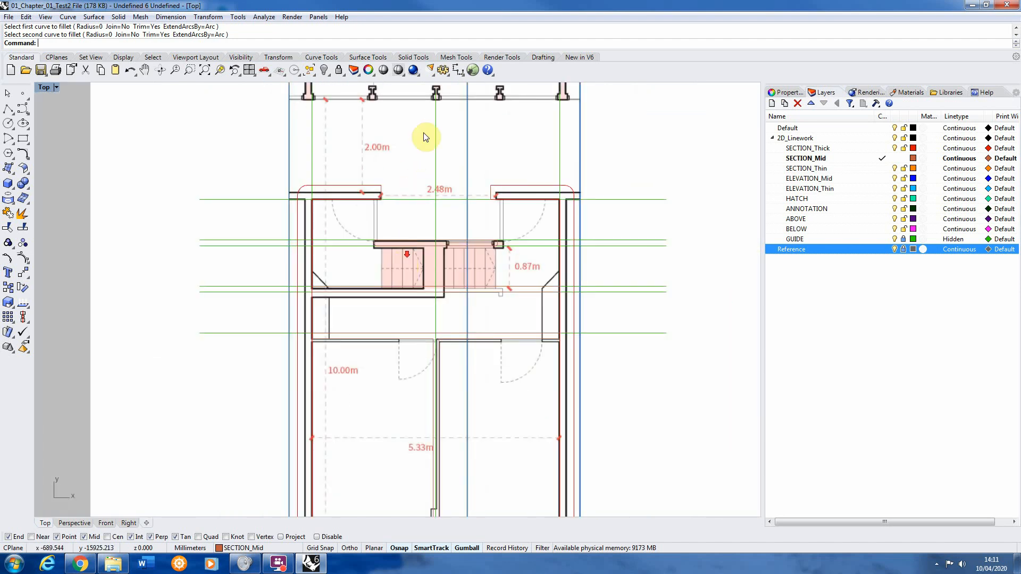
{"action": "scroll", "coordinate": [433, 89], "scroll_direction": "up", "scroll_amount": 5}
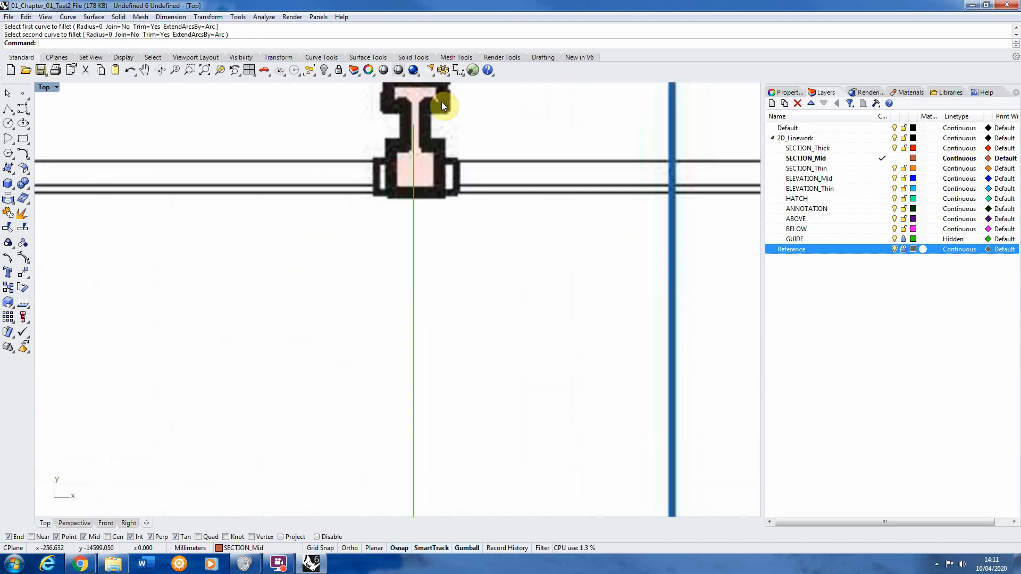
{"action": "scroll", "coordinate": [365, 219], "scroll_direction": "down", "scroll_amount": 5}
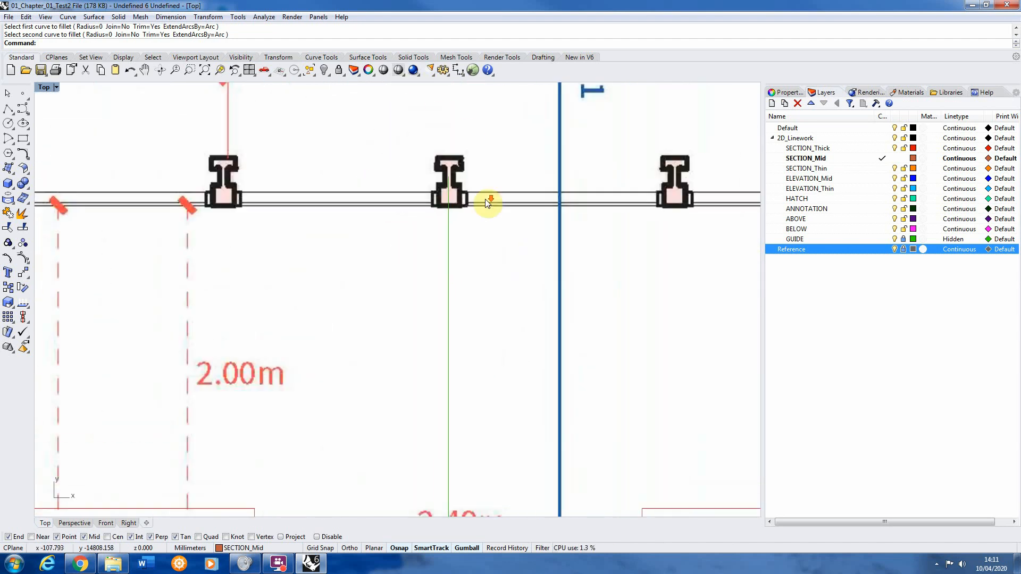
{"action": "scroll", "coordinate": [447, 206], "scroll_direction": "down", "scroll_amount": 2}
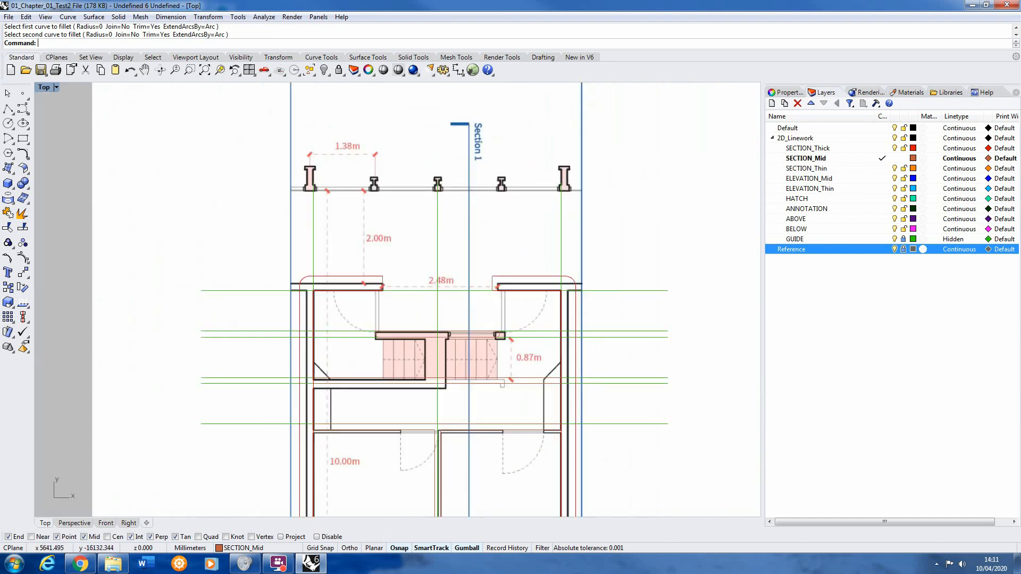